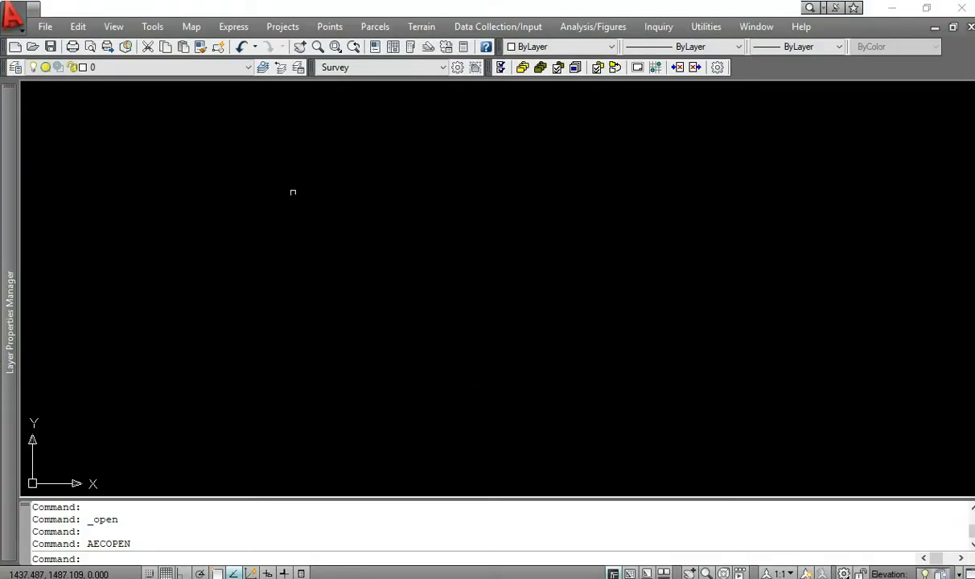
- Open the drawing Latihan_Contouring.dwg from the Latihan_Contouring project
click(32, 46)
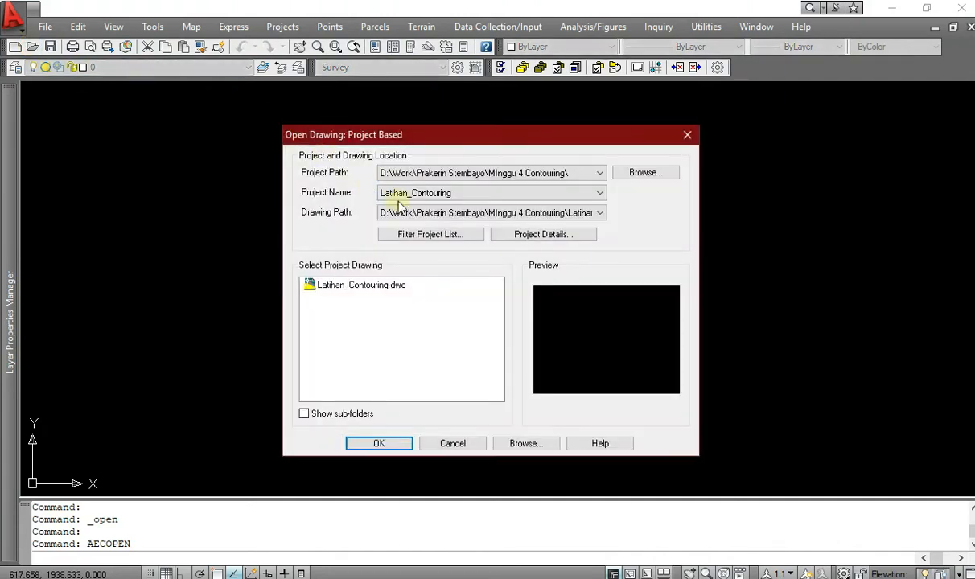
click(355, 285)
double_click(355, 286)
- Thaw layer 0 so the survey points are shown in the drawing
middle_drag(617, 301, 592, 355)
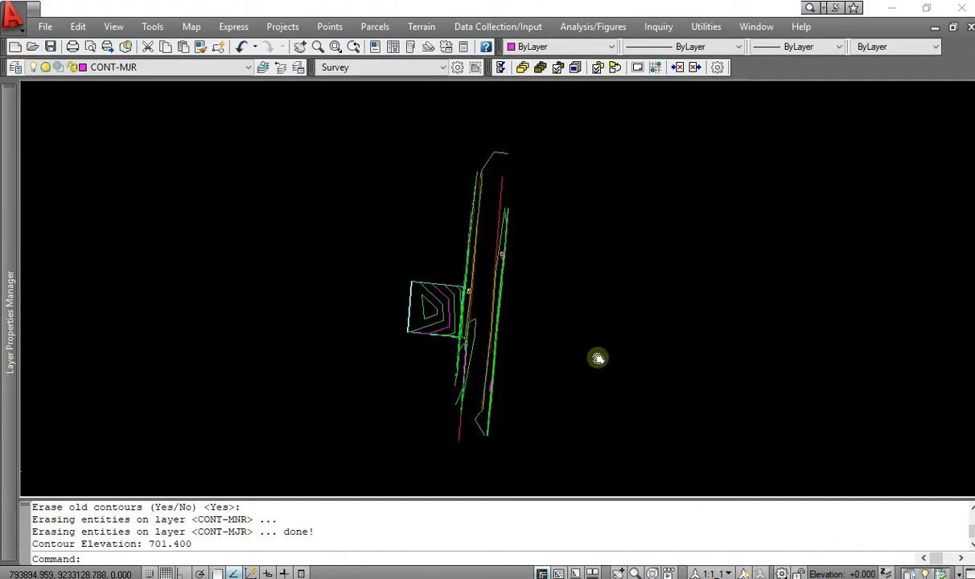
middle_drag(612, 287, 635, 282)
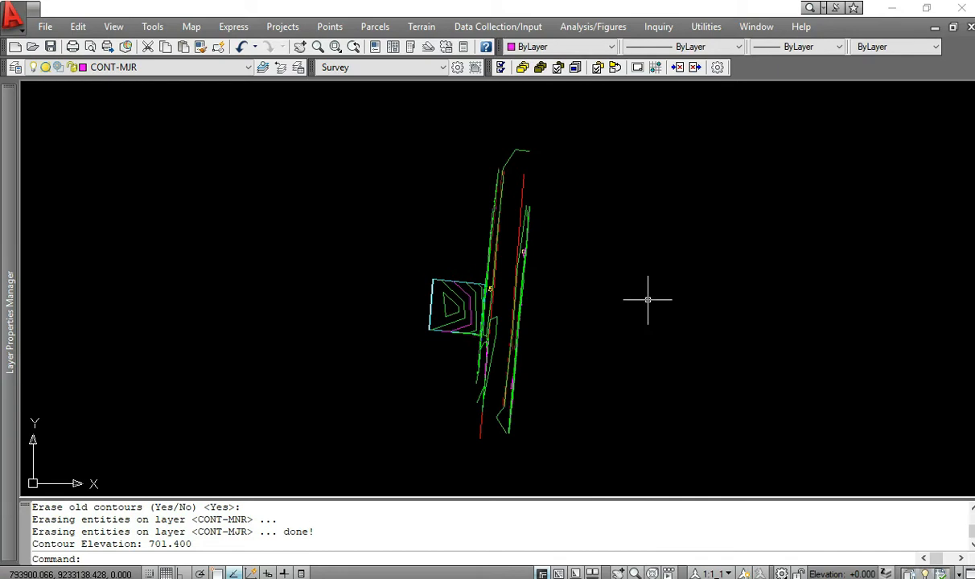
middle_drag(638, 336, 632, 314)
mouse_move(3, 182)
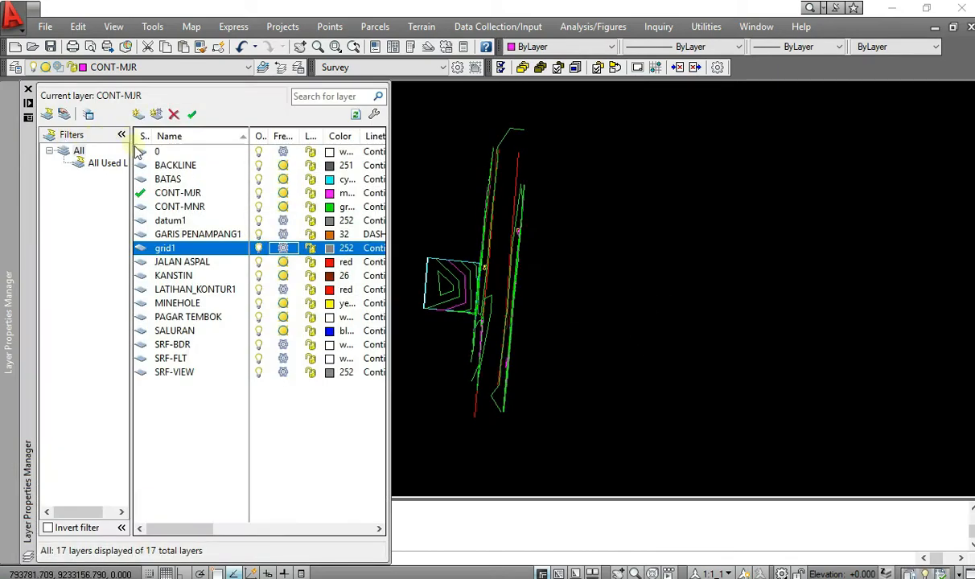
click(283, 151)
- Examine the survey points, road lines and contours throughout the drawing, from the northern end to the contoured plot
scroll(561, 199, up, 5)
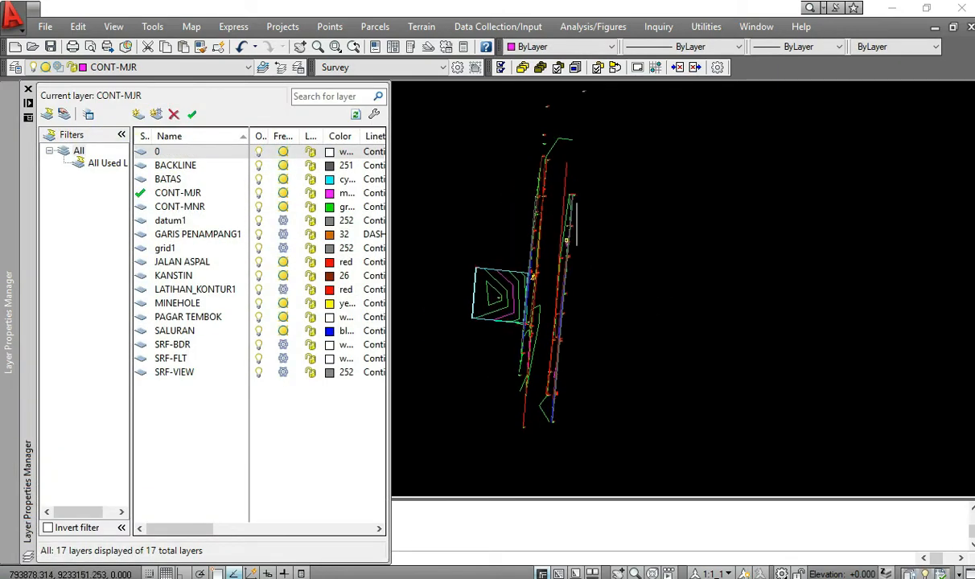
scroll(584, 272, up, 6)
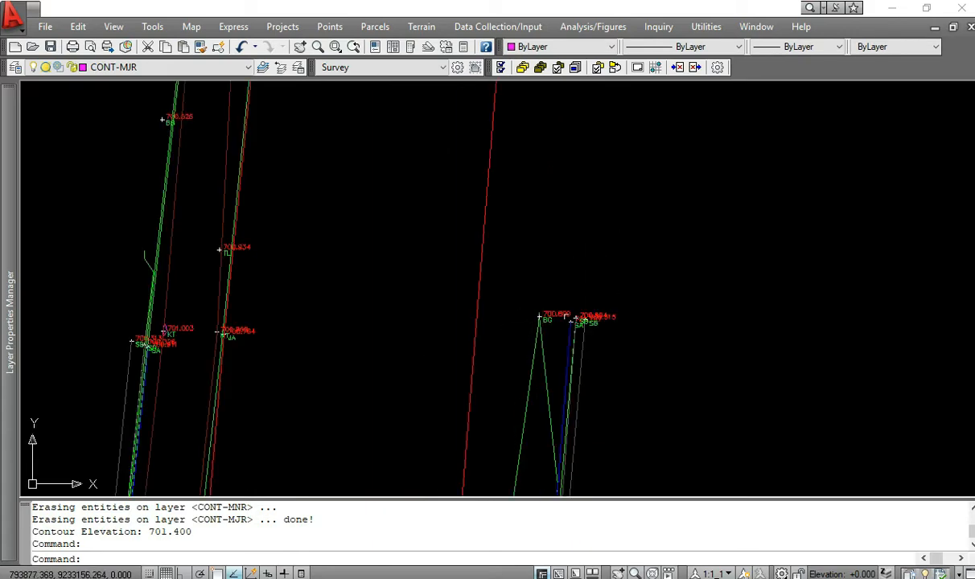
scroll(571, 314, up, 2)
scroll(550, 306, down, 4)
middle_drag(510, 311, 607, 203)
scroll(450, 242, down, 4)
middle_drag(450, 242, 512, 143)
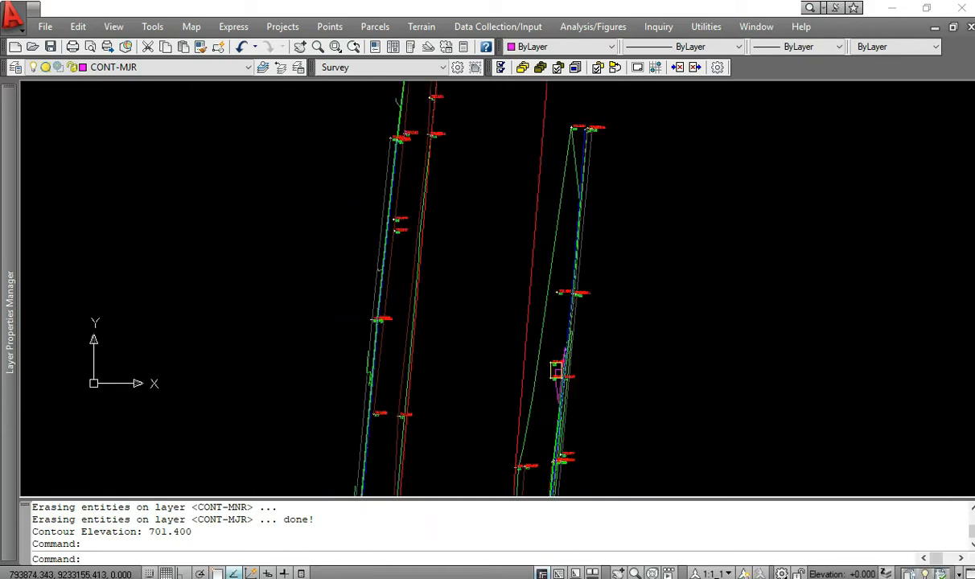
scroll(499, 159, down, 4)
middle_drag(477, 216, 487, 163)
scroll(446, 325, up, 5)
scroll(286, 223, up, 1)
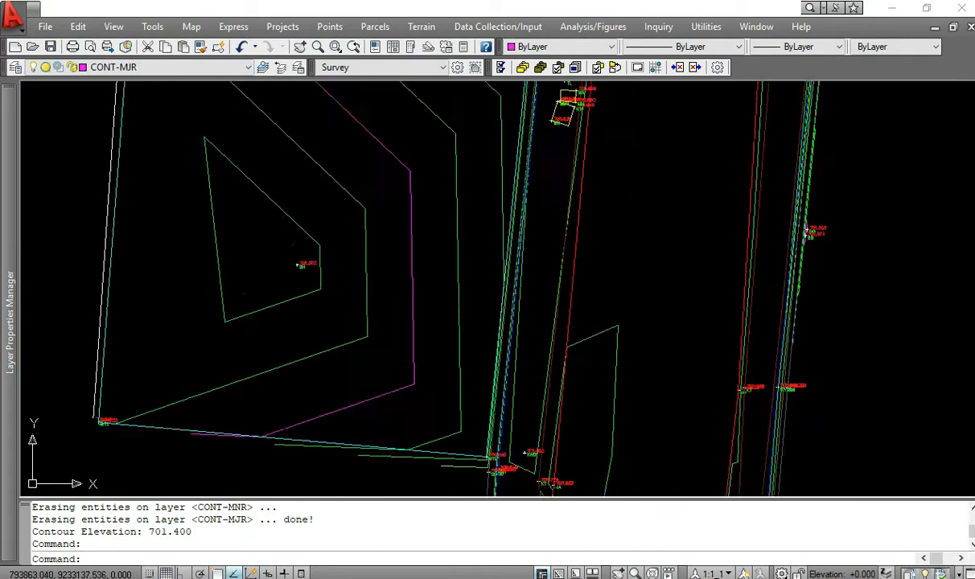
scroll(284, 226, down, 2)
middle_drag(322, 253, 371, 169)
scroll(445, 234, up, 3)
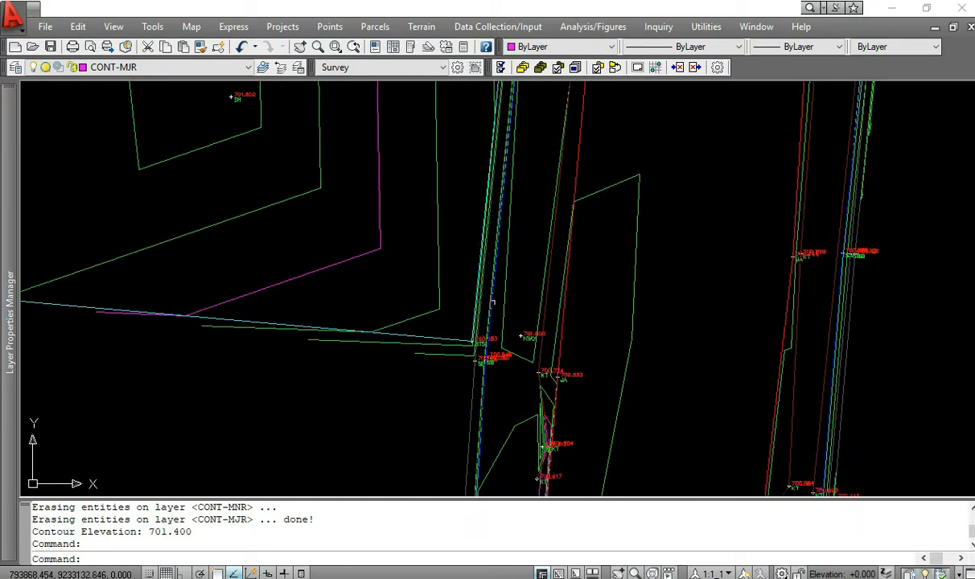
scroll(494, 313, down, 5)
scroll(377, 240, down, 1)
scroll(376, 239, up, 3)
scroll(494, 239, down, 3)
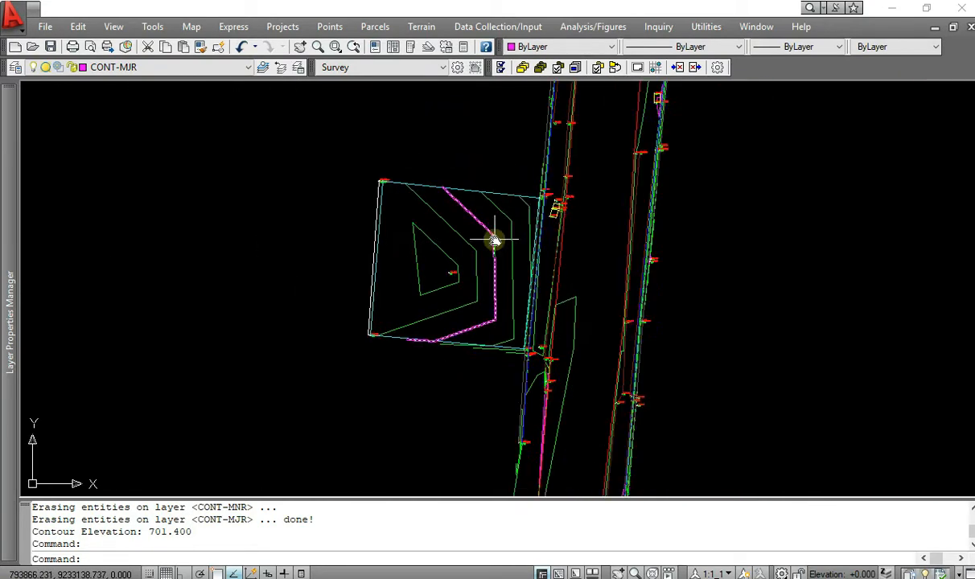
scroll(494, 239, down, 5)
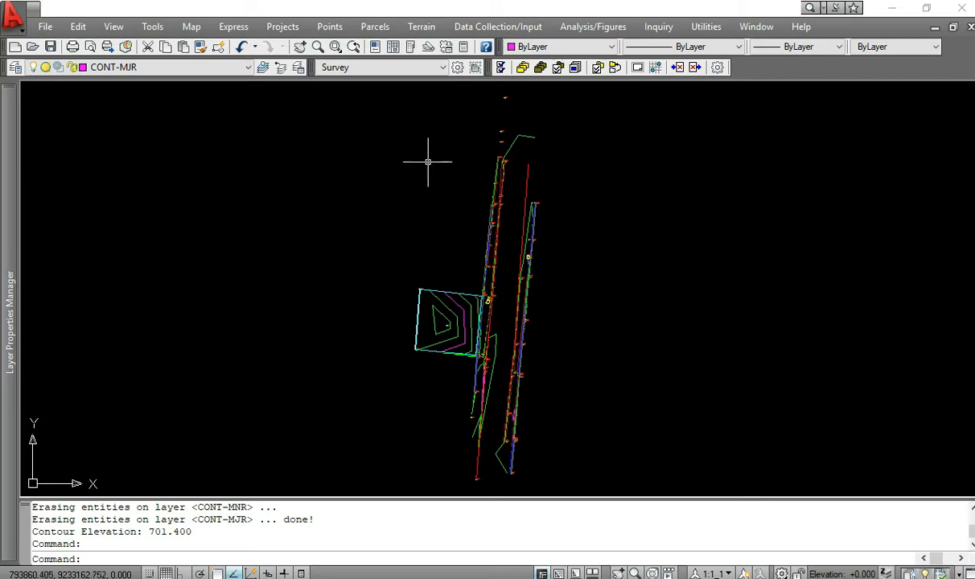
- Start exporting the project points, keeping the PENZD (space delimited) format
click(331, 27)
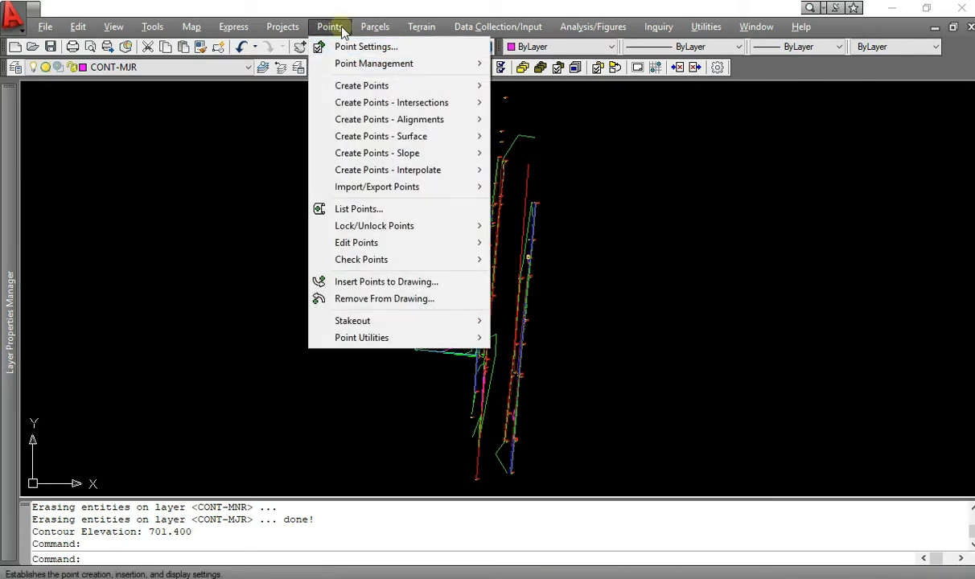
click(333, 27)
click(336, 28)
mouse_move(378, 193)
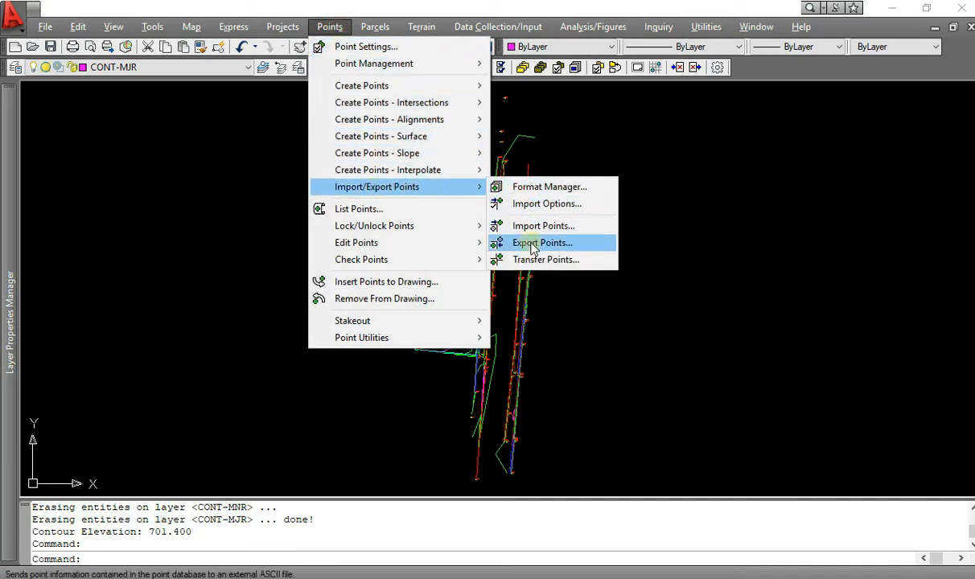
click(538, 244)
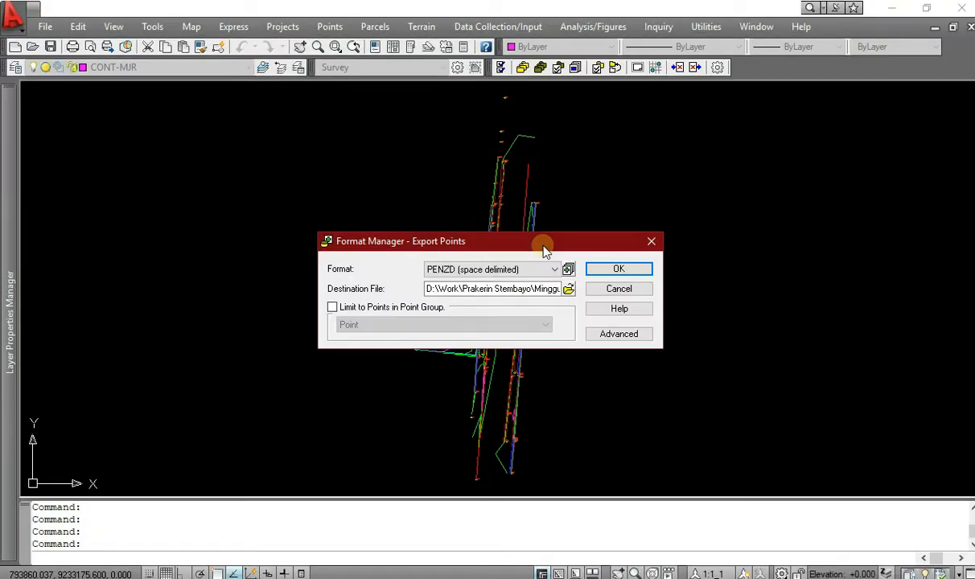
drag(544, 251, 544, 225)
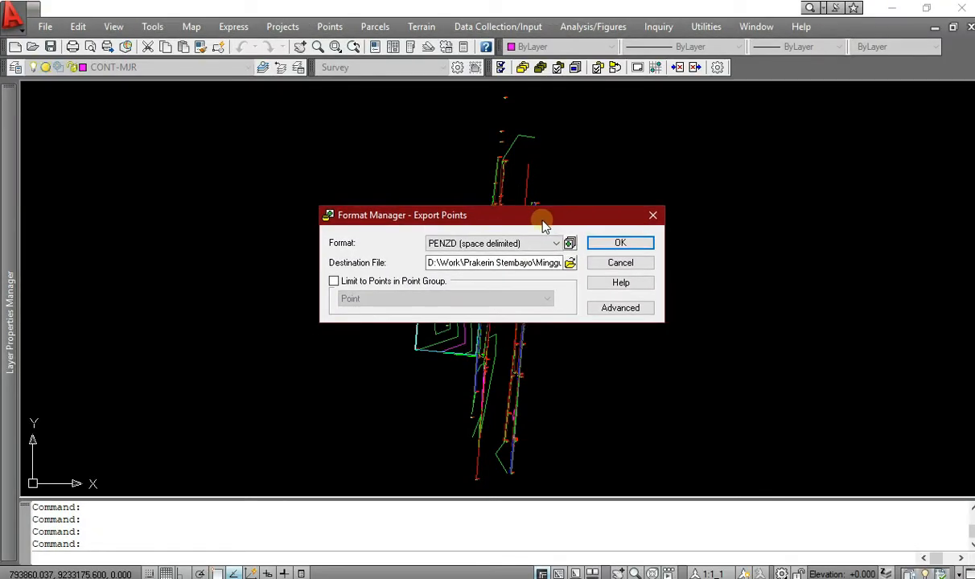
click(539, 243)
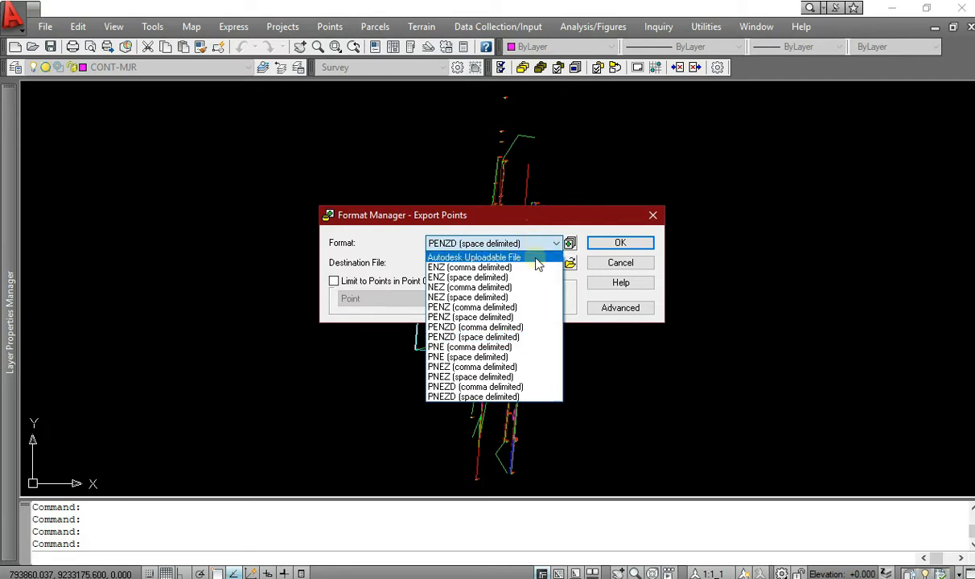
click(535, 244)
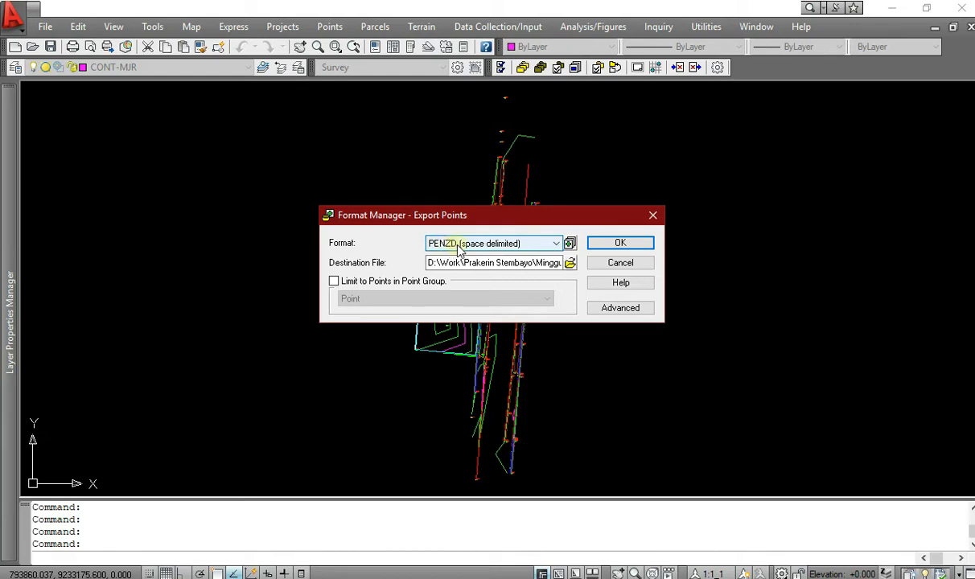
- Set the export destination to a text file named List Koordinat 2 in the Minggu 6 Transfer ke ACAD 2017 folder
click(569, 263)
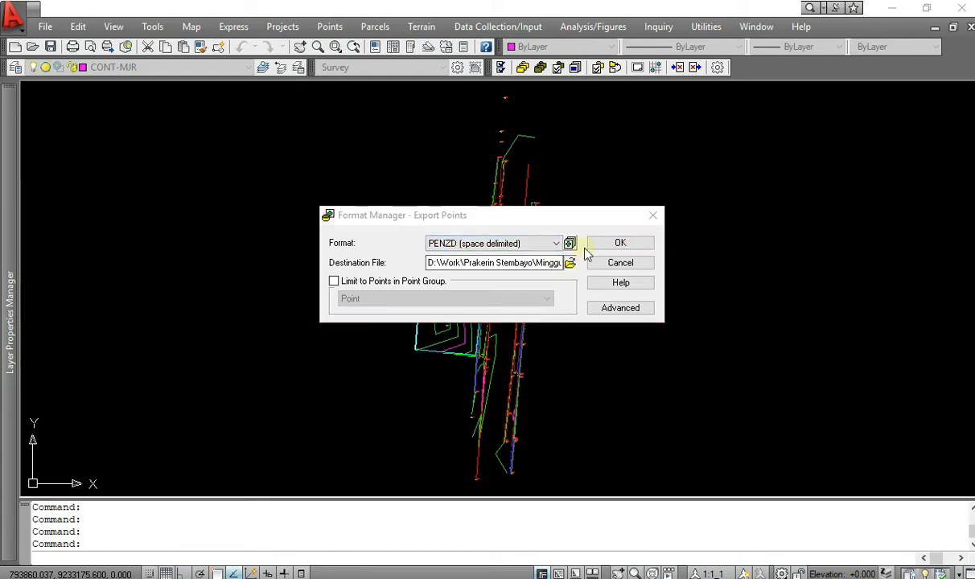
click(446, 179)
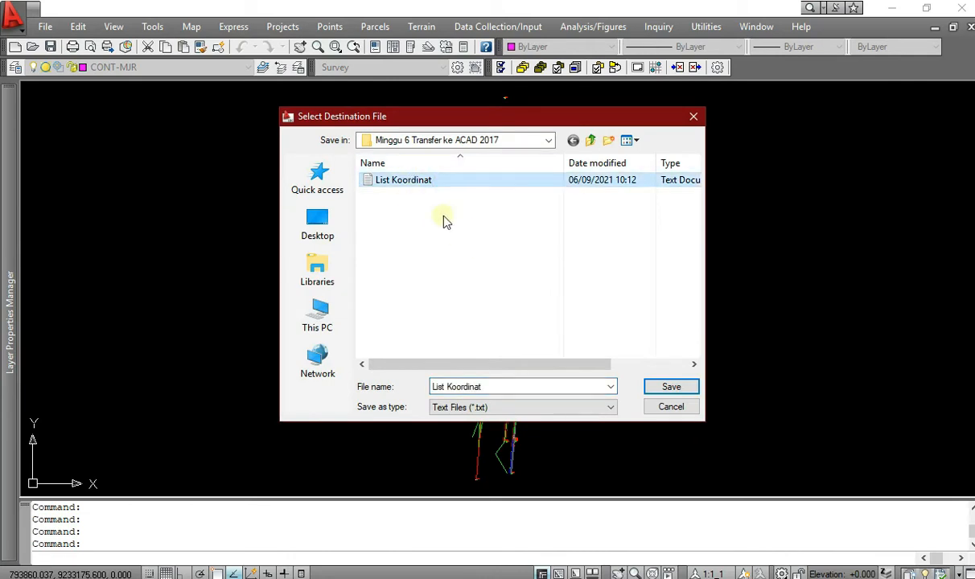
click(507, 386)
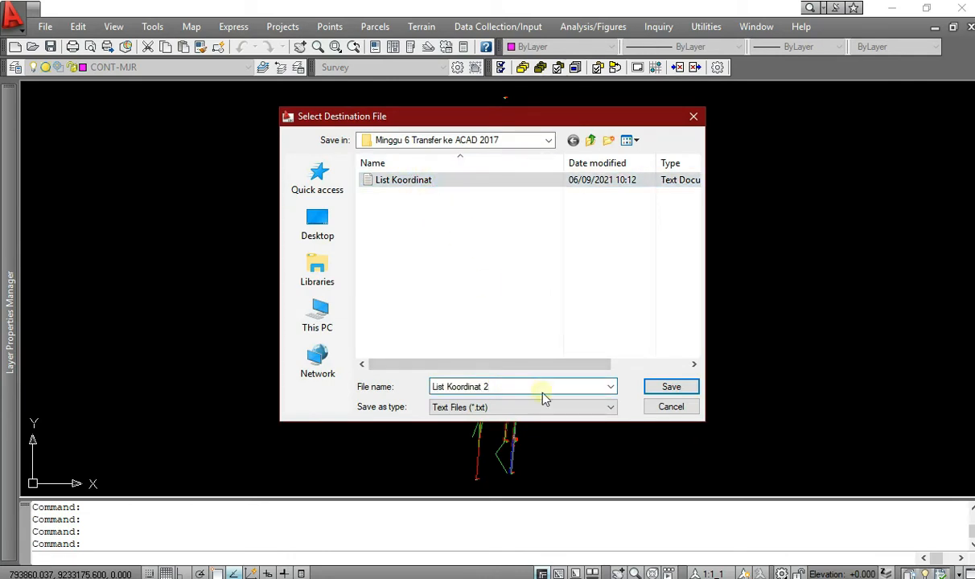
click(668, 389)
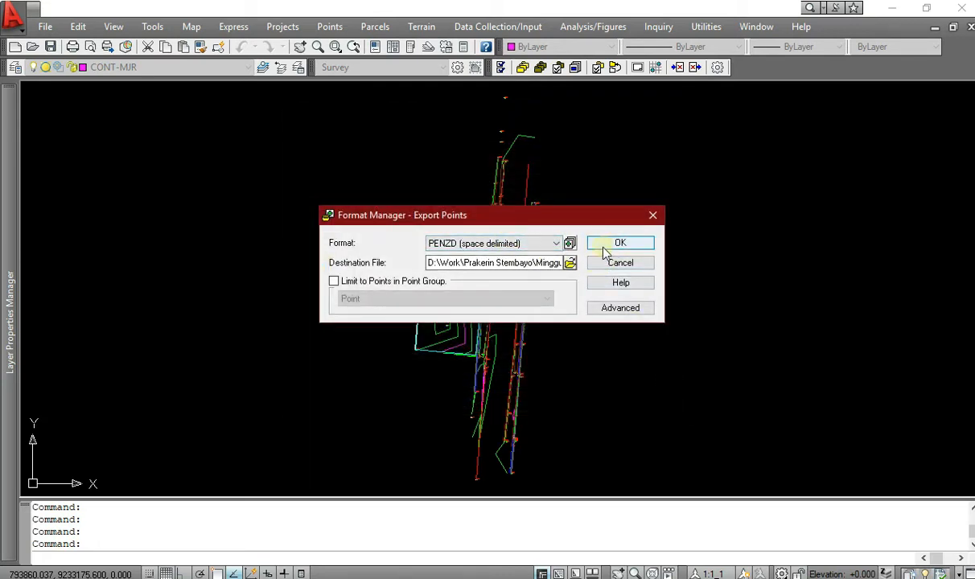
click(382, 284)
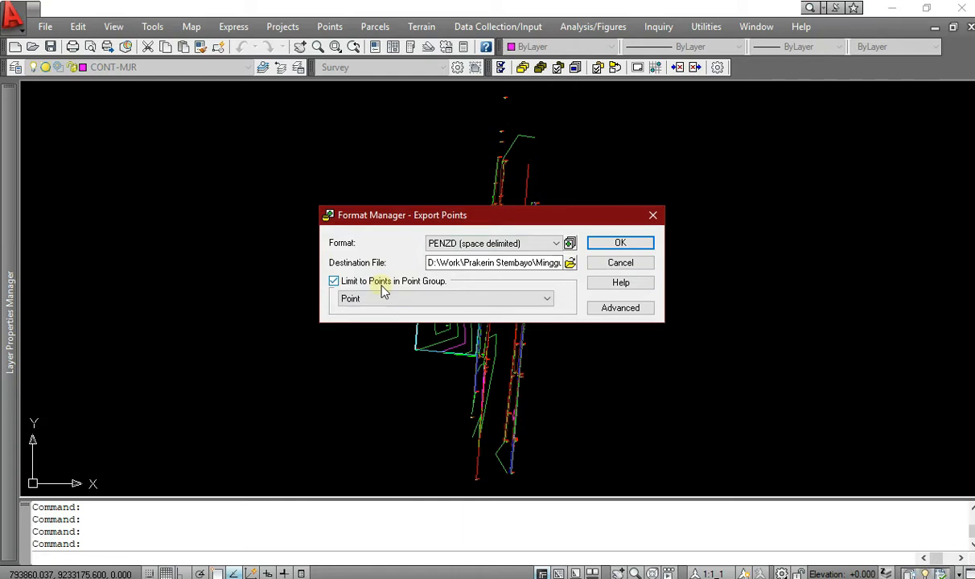
click(392, 300)
click(392, 299)
click(395, 283)
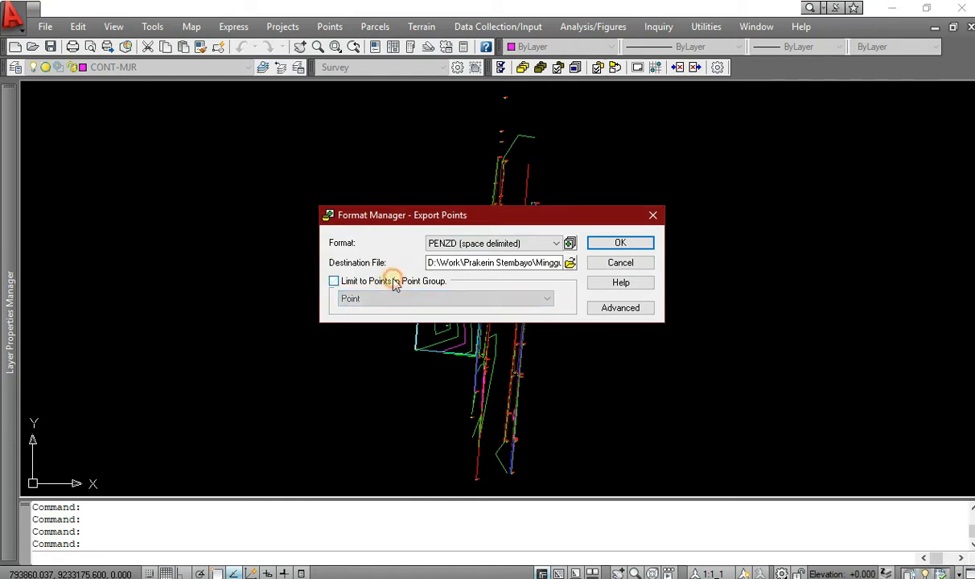
- Run the point export to the chosen text file without limiting it to a point group
click(620, 244)
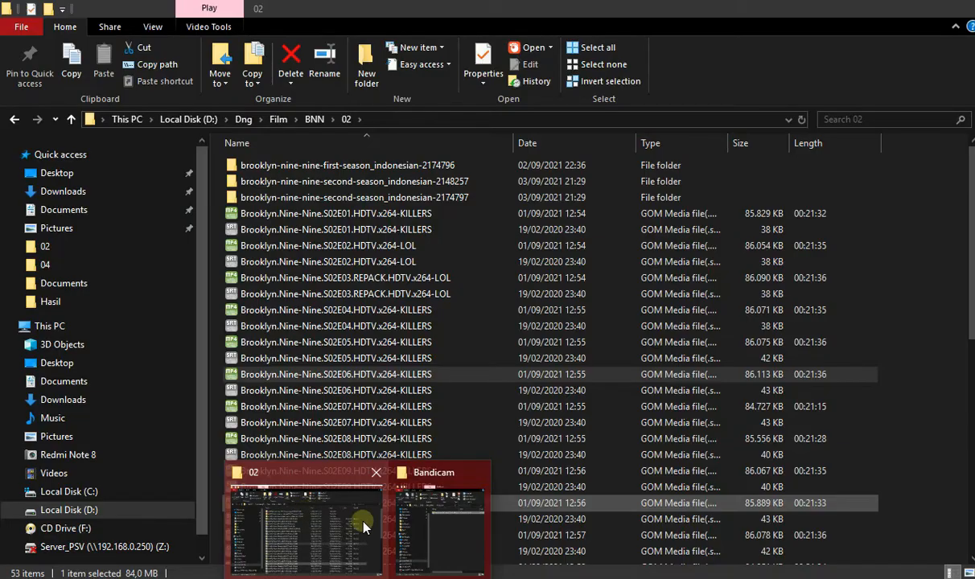
- Switch to File Explorer and open List Koordinat 2 from D:\Work\Prakerin Stembayo\Minggu 6 Transfer ke ACAD 2017
click(445, 521)
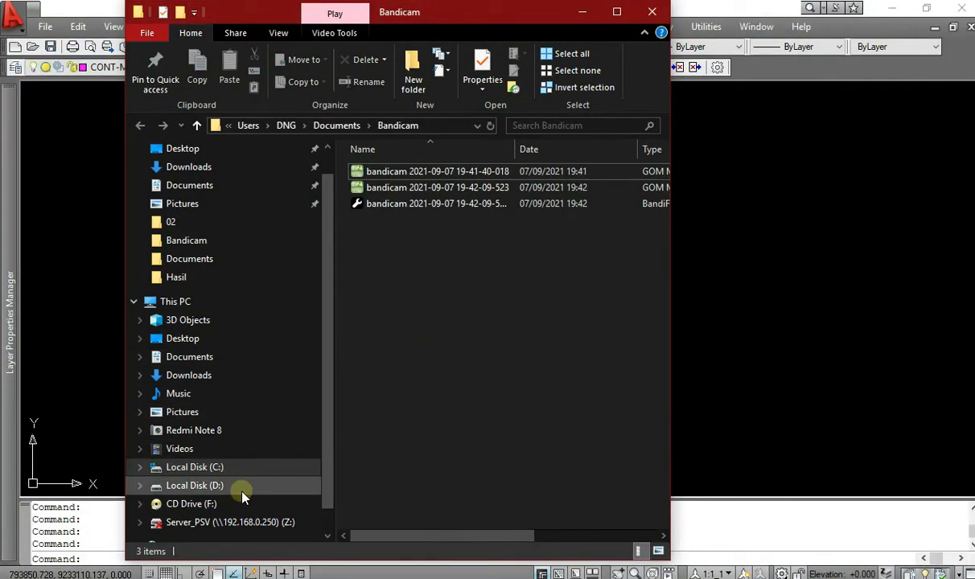
click(241, 486)
double_click(427, 238)
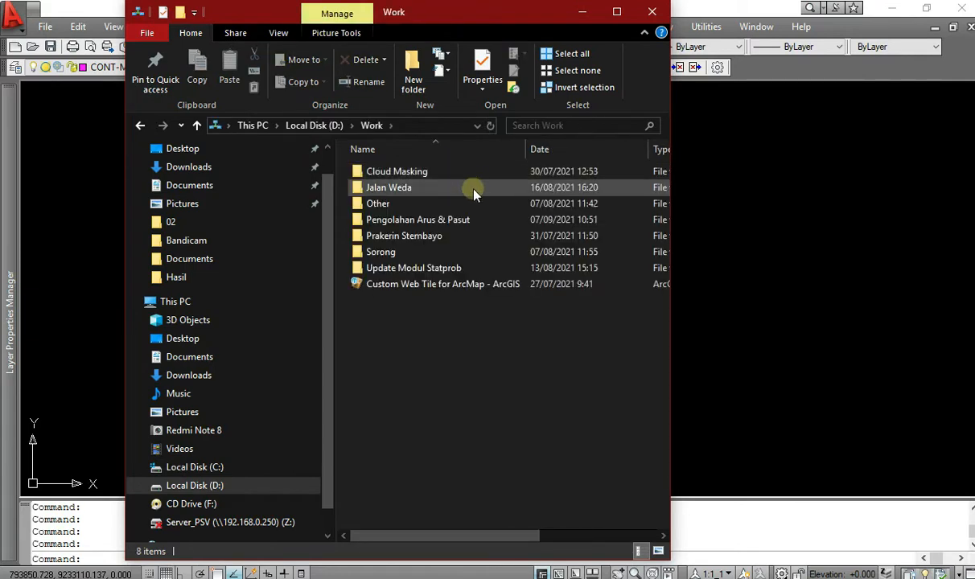
double_click(475, 238)
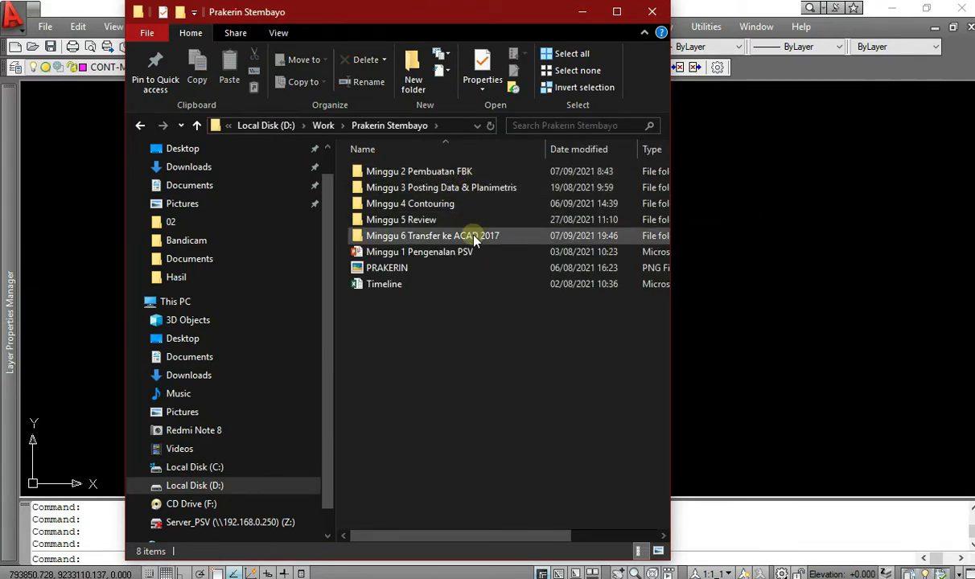
double_click(472, 237)
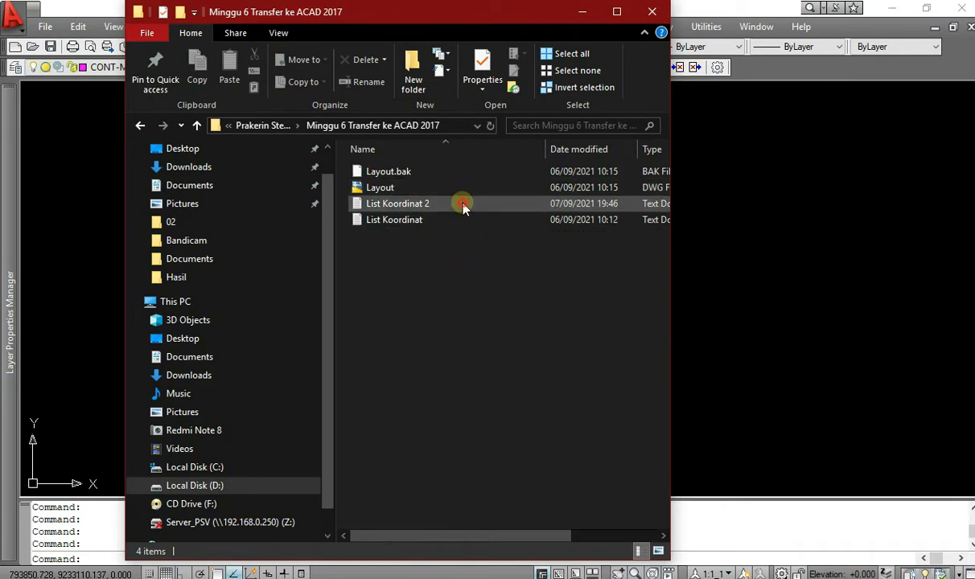
click(463, 209)
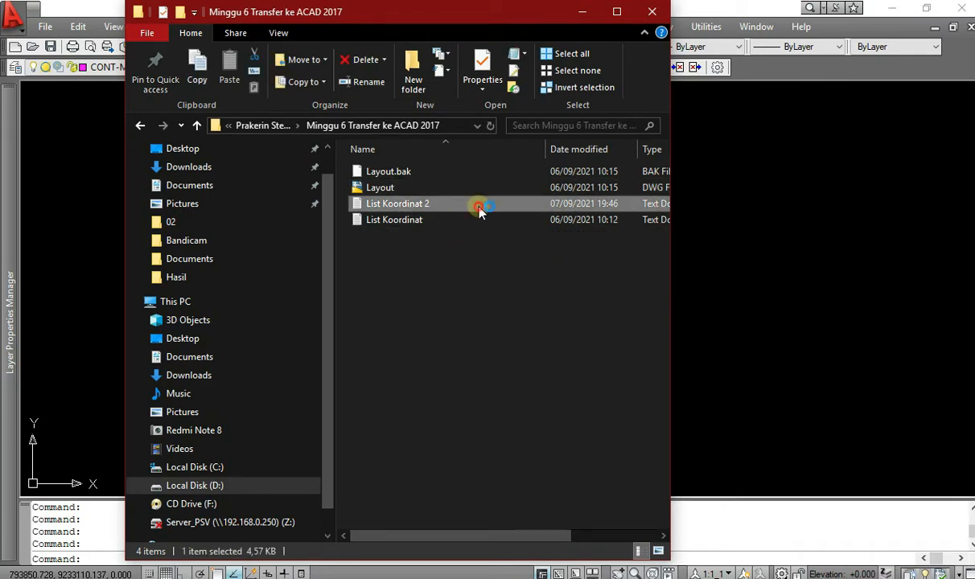
double_click(480, 209)
- Examine the point number, easting, northing, elevation and description columns of the exported coordinate list
click(408, 150)
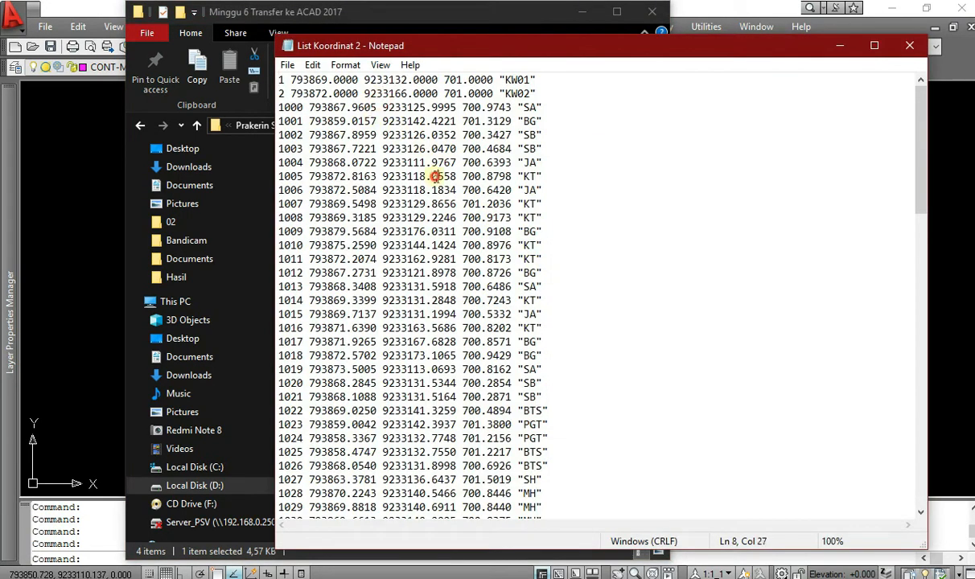
click(365, 120)
drag(293, 79, 438, 80)
click(463, 79)
double_click(463, 79)
click(519, 80)
drag(499, 80, 532, 80)
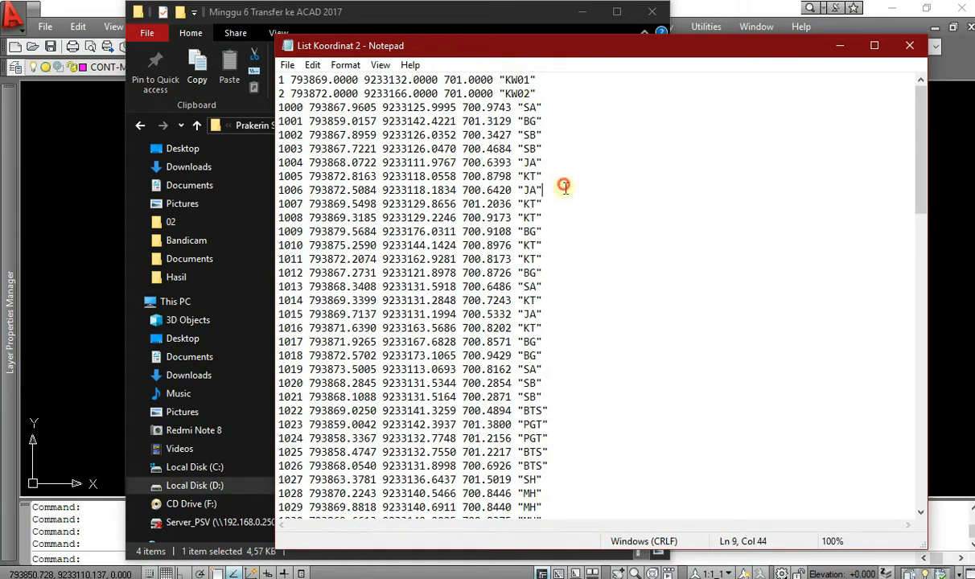
click(501, 259)
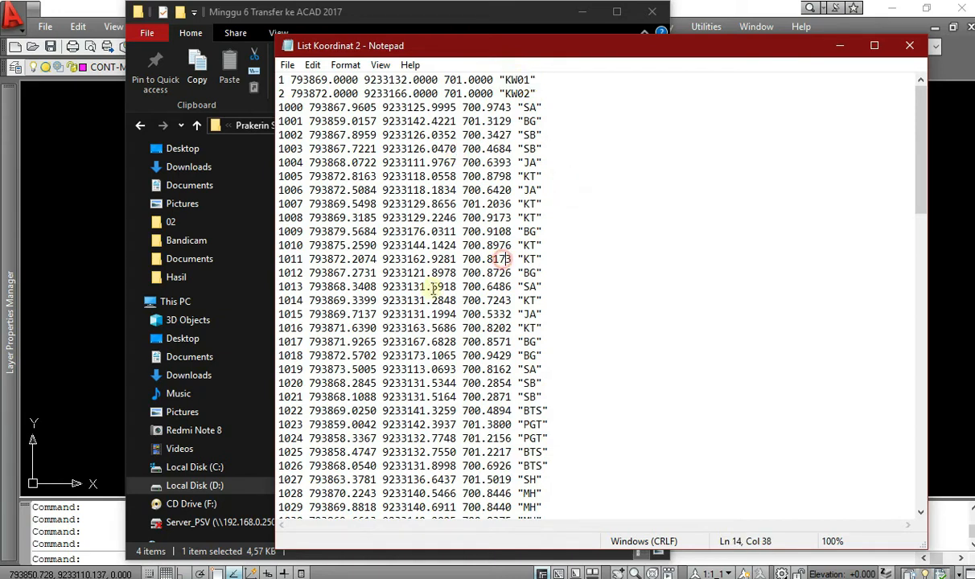
click(383, 218)
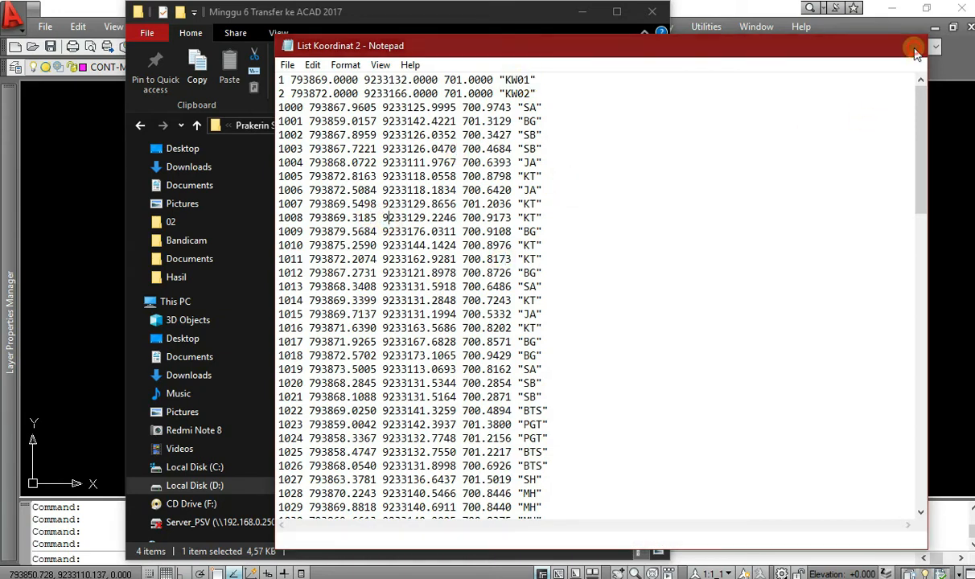
- Close the coordinate list and its folder window to return to the Latihan_Contouring drawing
click(909, 45)
click(517, 277)
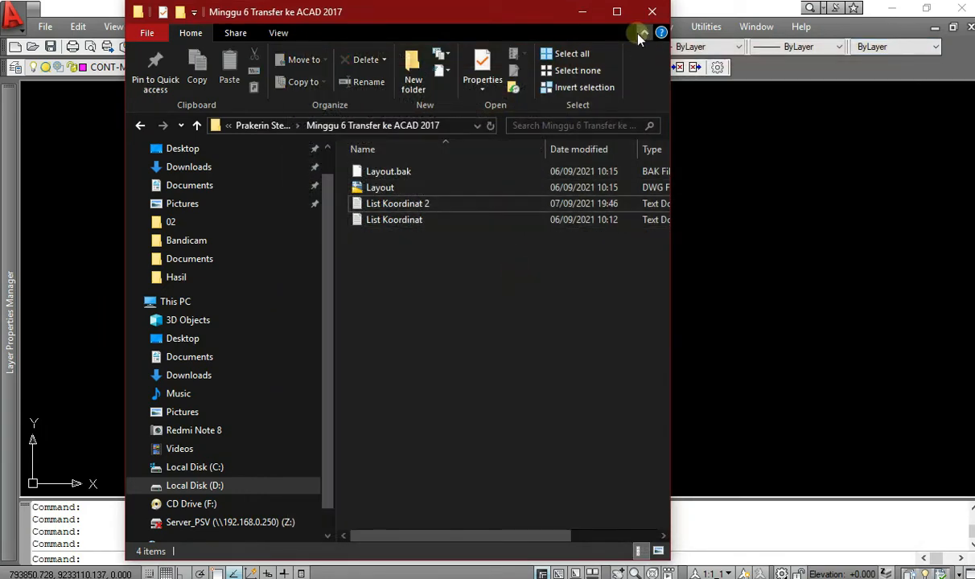
click(651, 12)
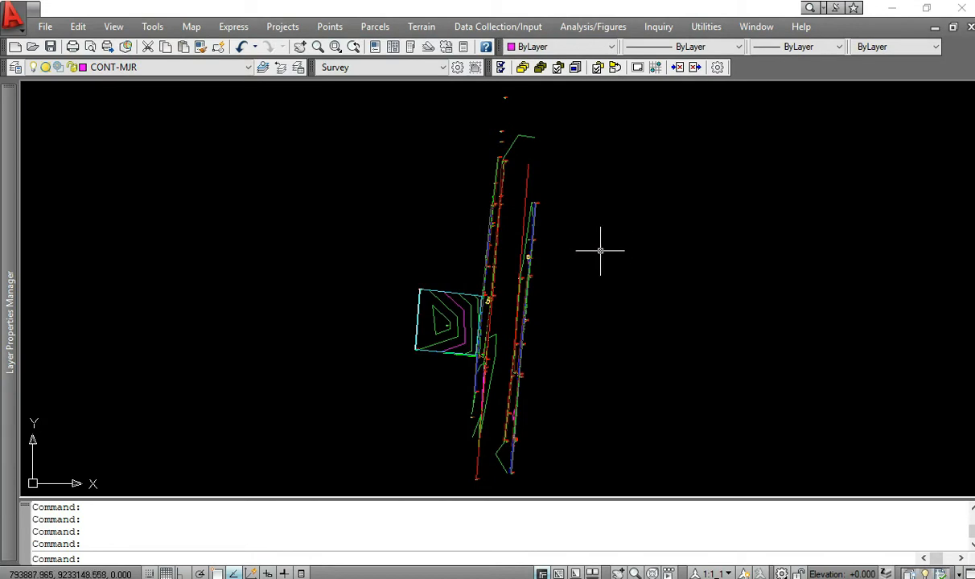
- Create a new layer named GARIS PENAMPANG and give it index color 22
mouse_move(10, 129)
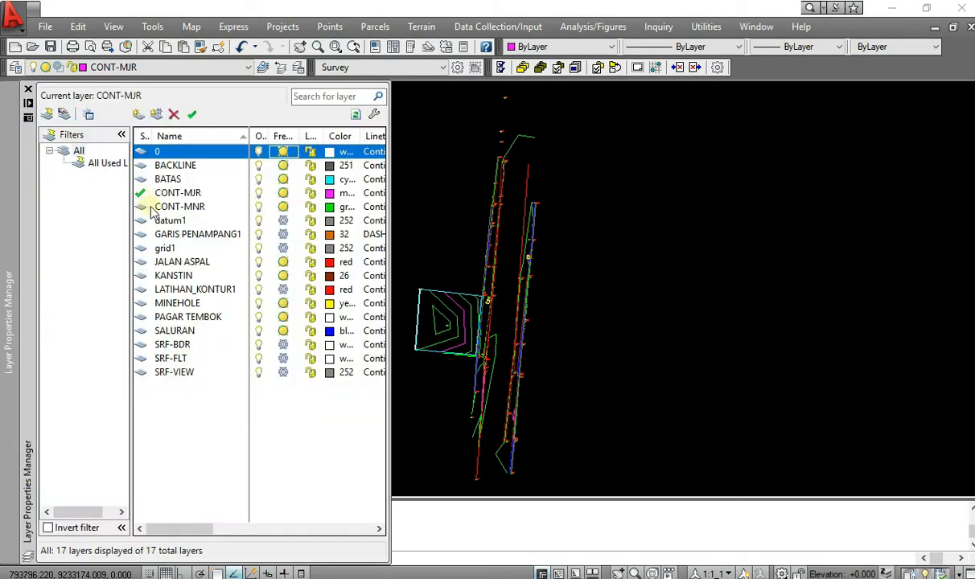
click(142, 118)
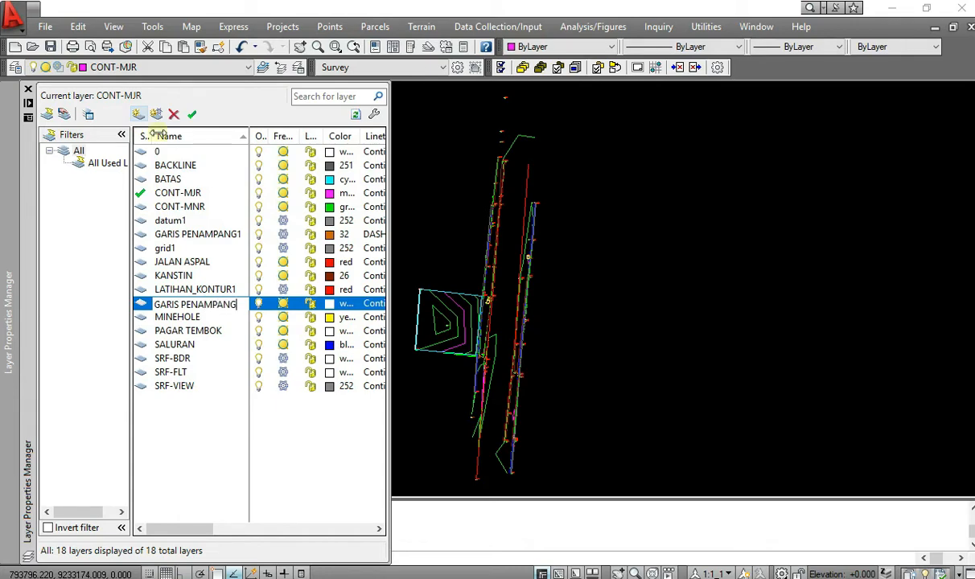
click(338, 305)
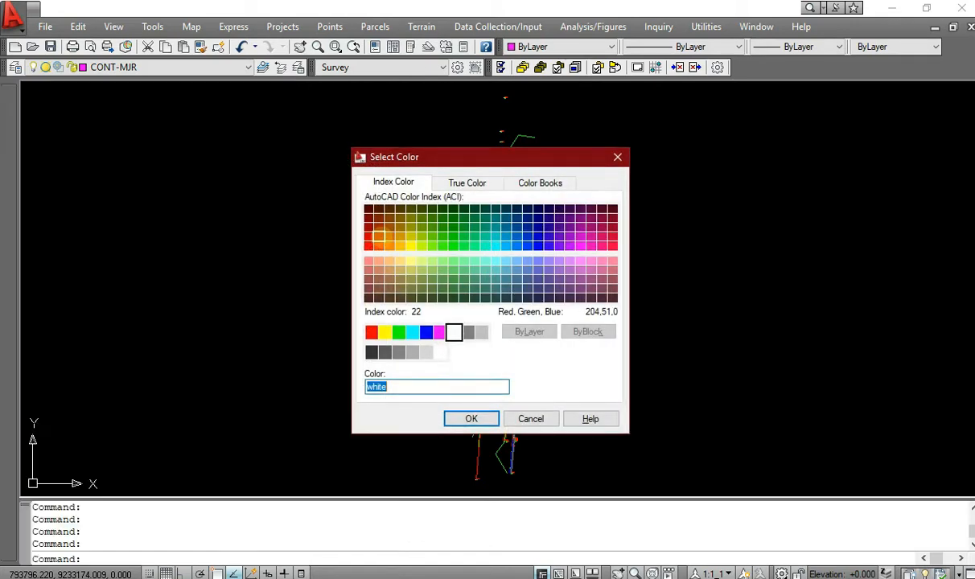
click(378, 236)
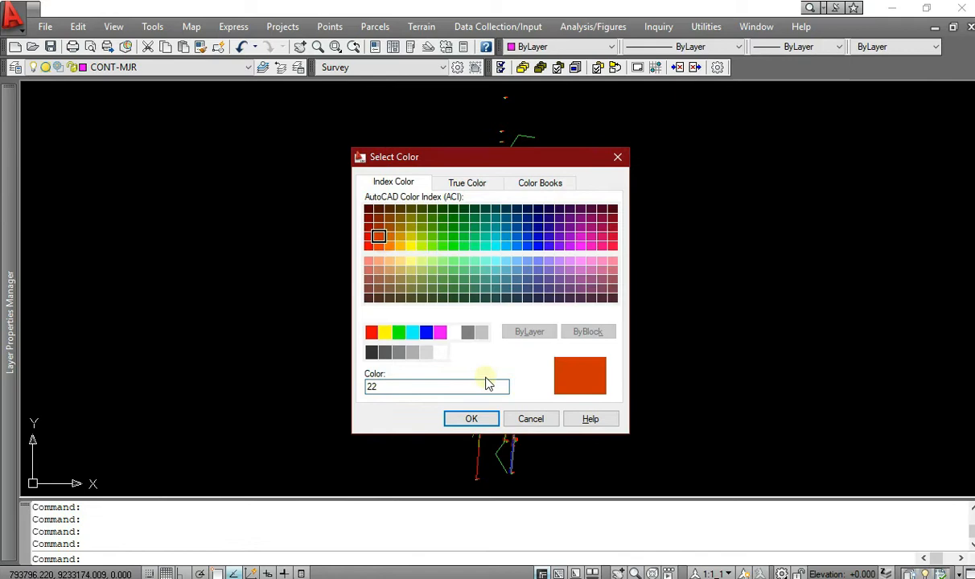
click(469, 419)
- Choose the loaded DASHED2 linetype for the GARIS PENAMPANG layer
mouse_move(4, 358)
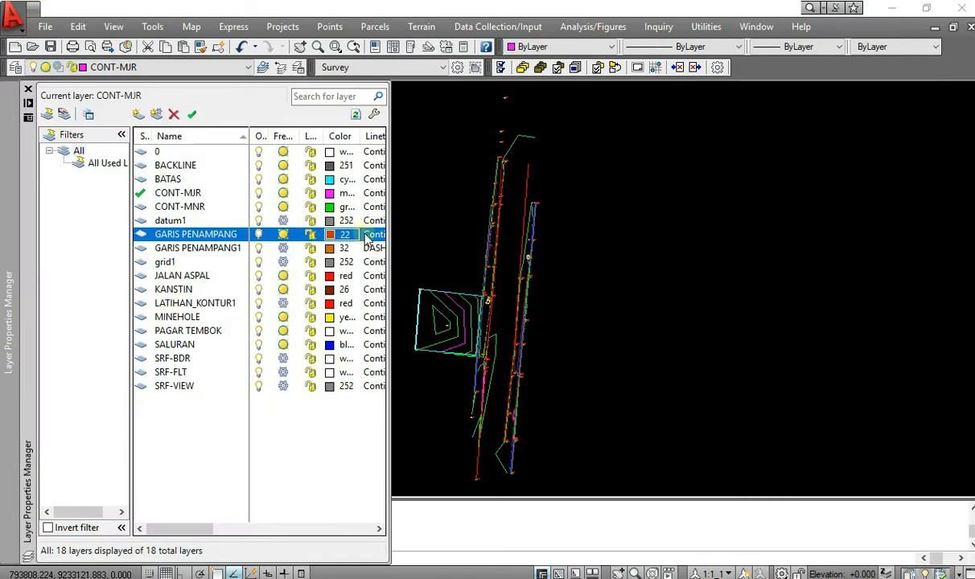
click(373, 235)
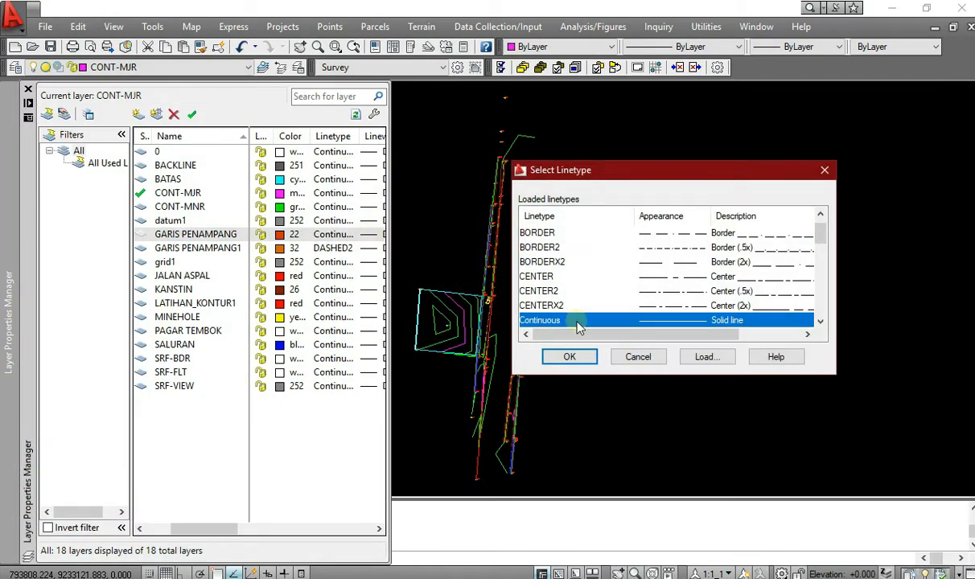
click(599, 276)
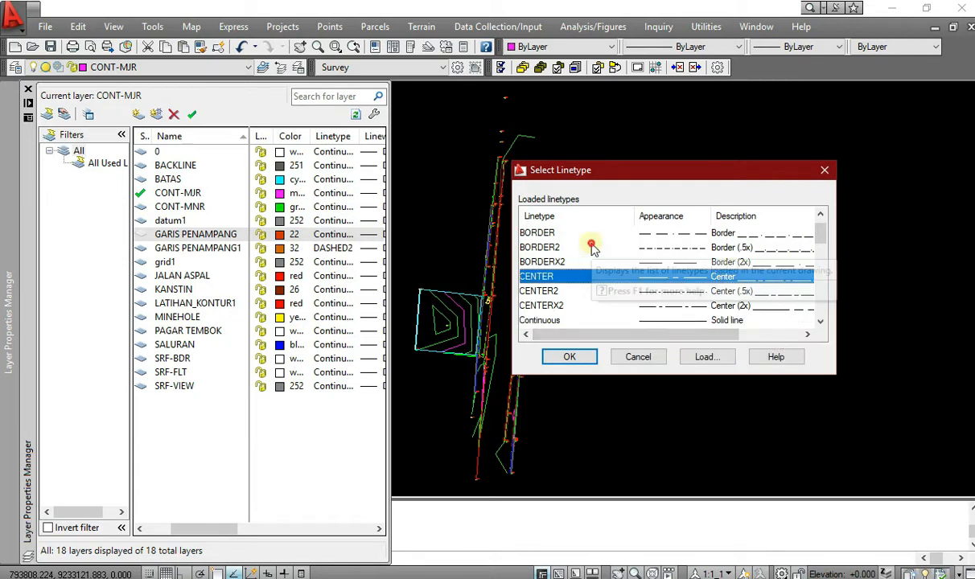
click(571, 247)
scroll(588, 264, up, 1)
scroll(590, 273, down, 2)
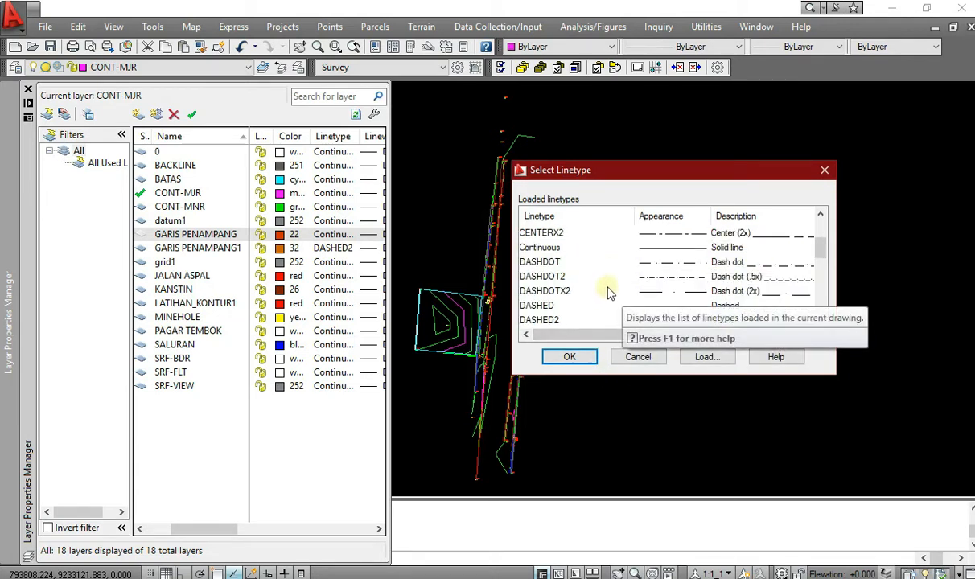
scroll(610, 275, up, 1)
scroll(611, 281, down, 2)
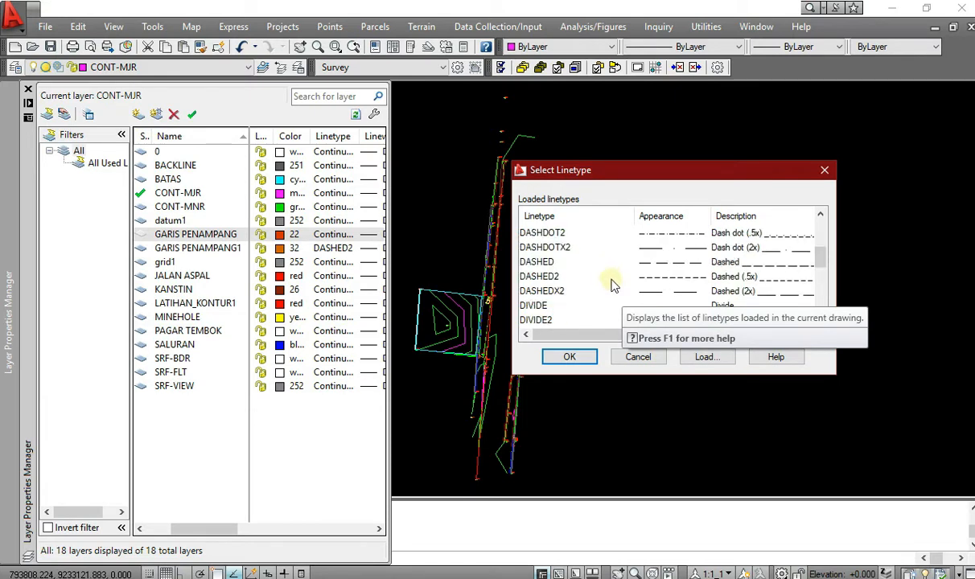
click(590, 278)
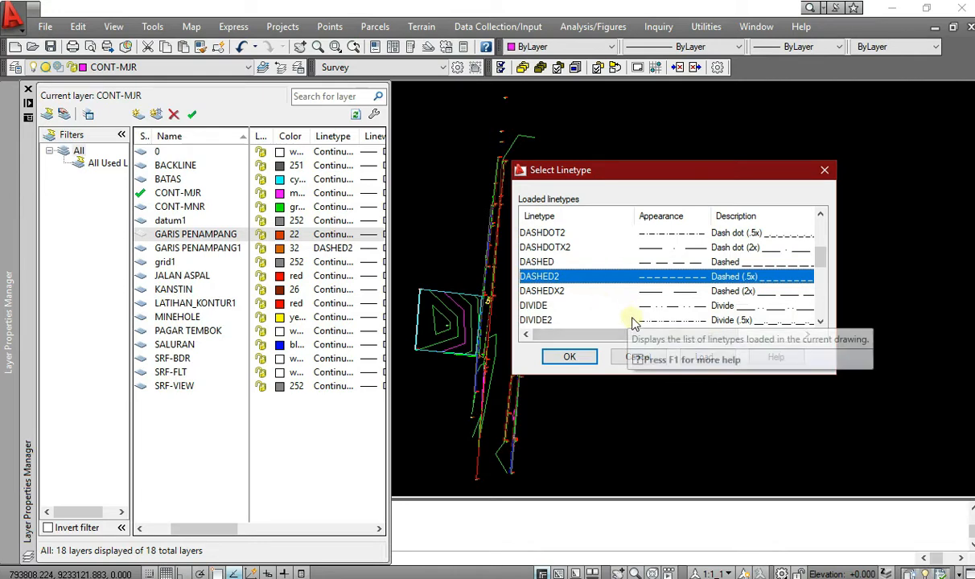
click(704, 357)
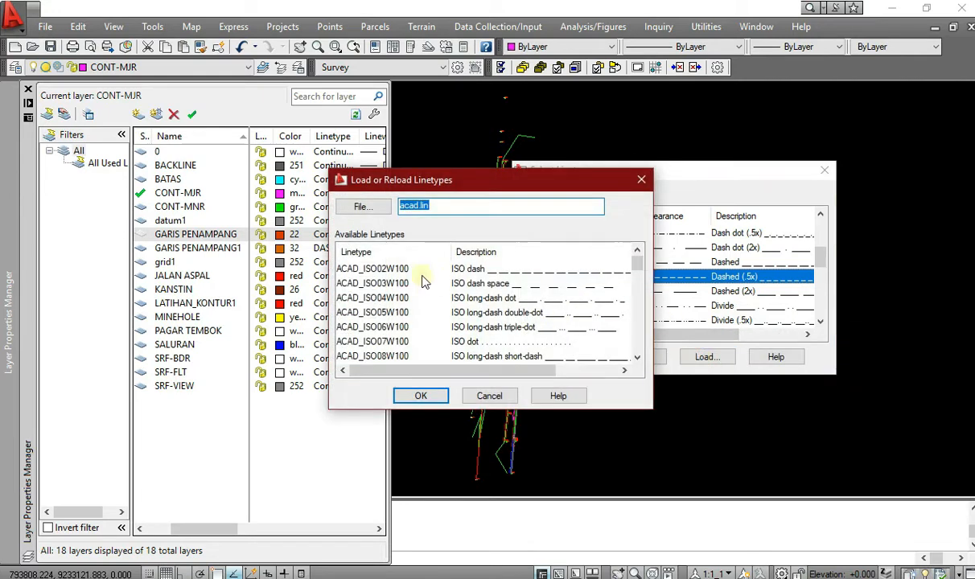
scroll(402, 291, down, 4)
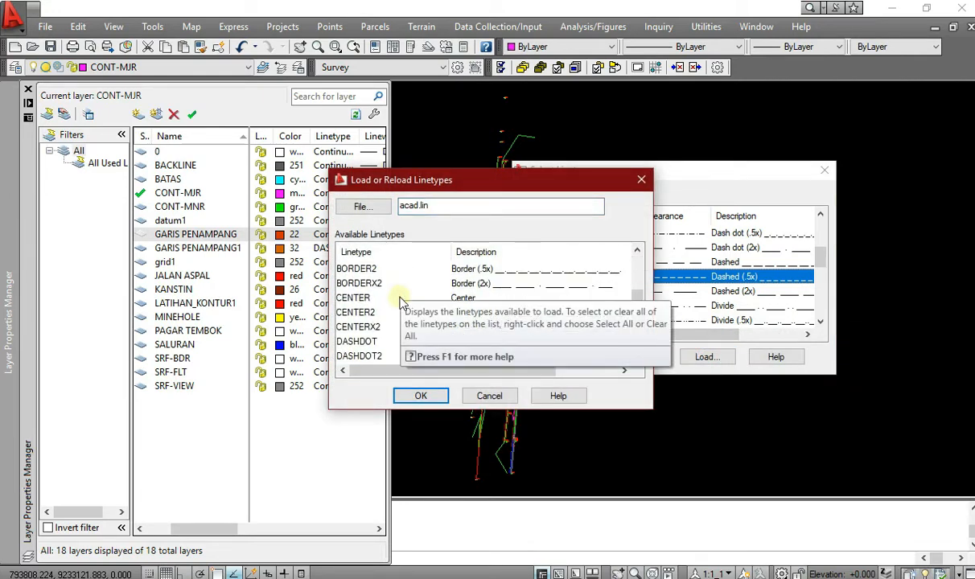
scroll(400, 302, up, 2)
key(ctrl+a)
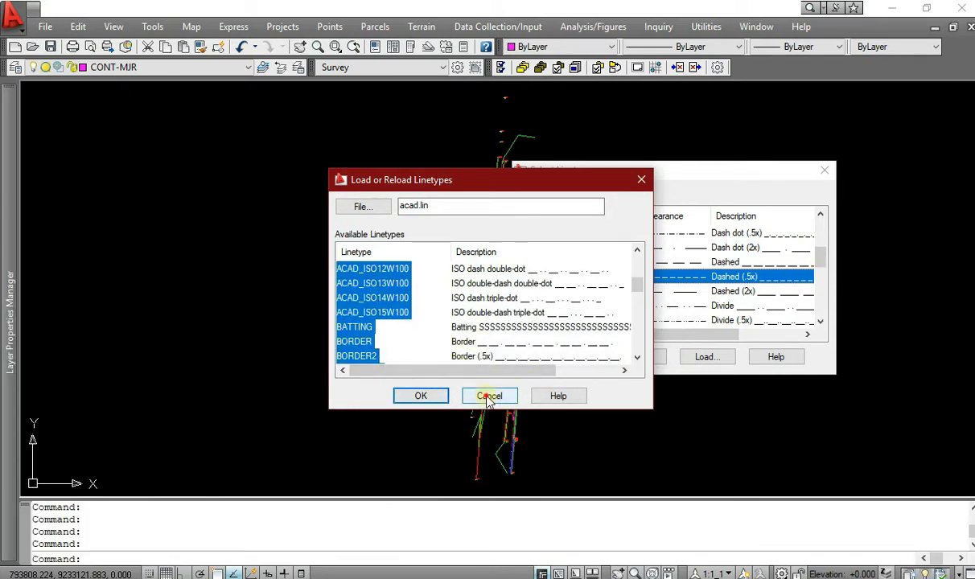
click(483, 397)
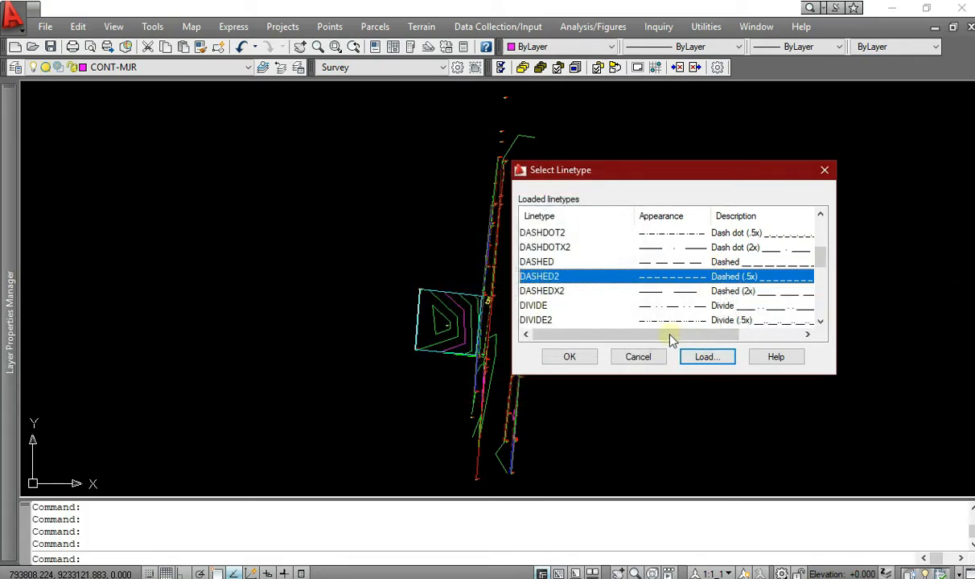
- Apply the chosen linetype to the GARIS PENAMPANG layer and make that layer current
click(572, 358)
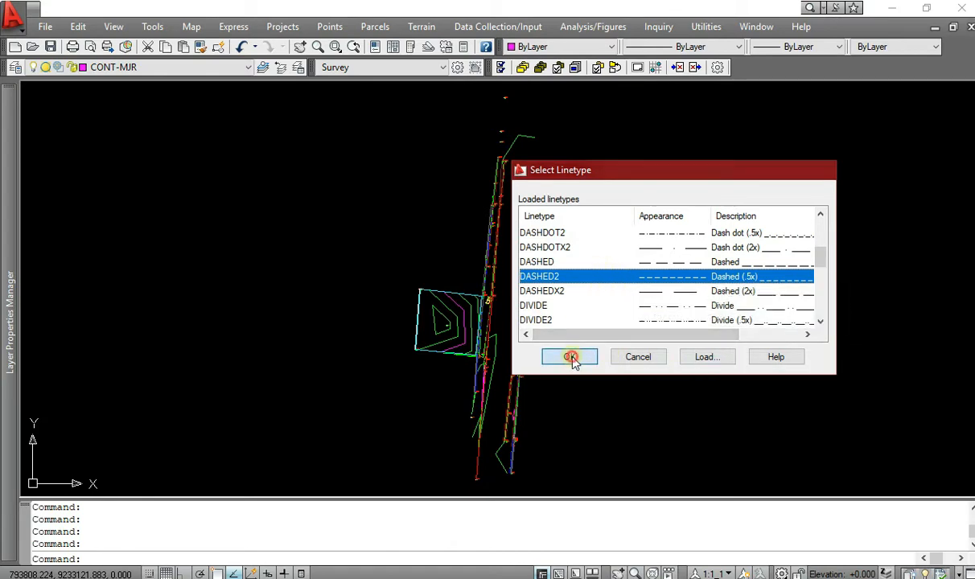
mouse_move(6, 362)
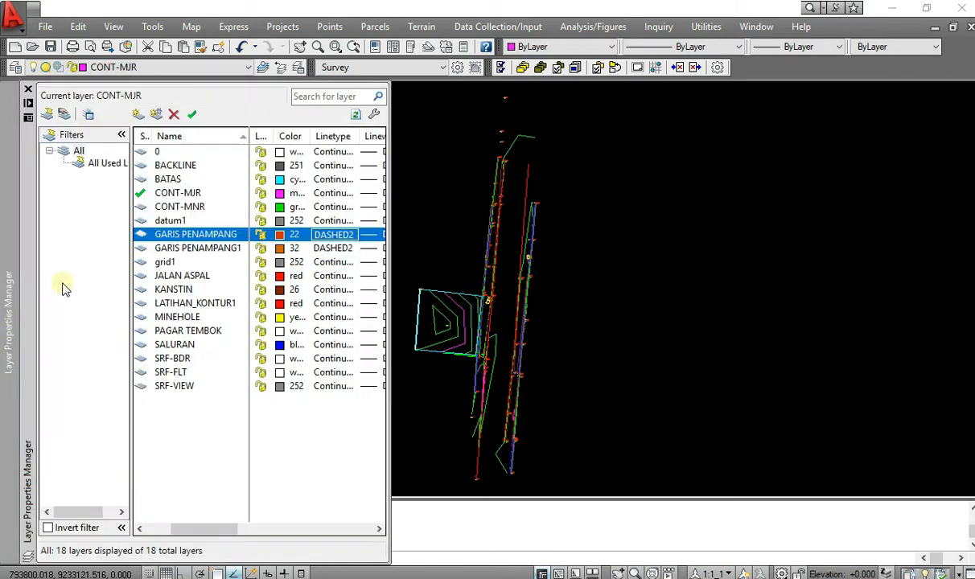
double_click(188, 235)
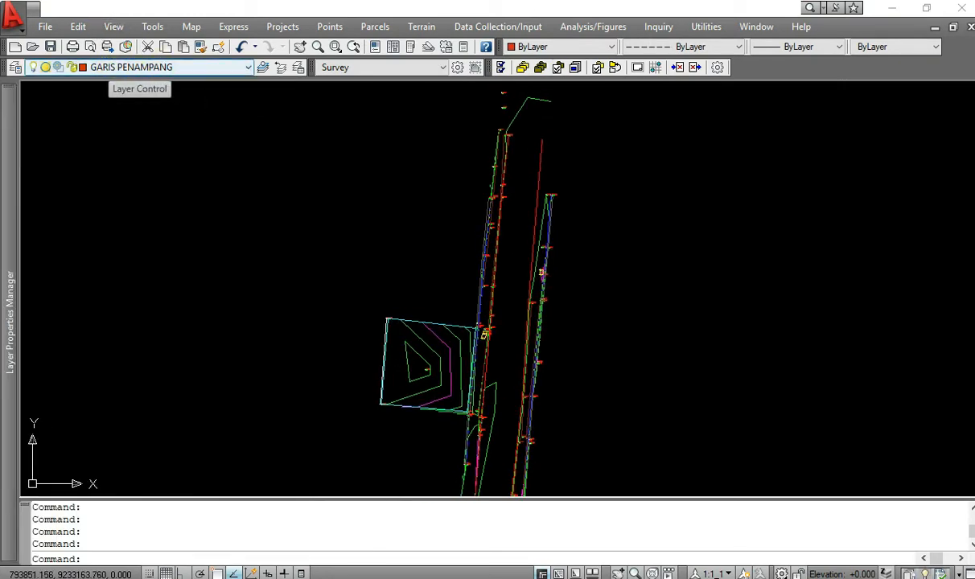
- Draw a single-segment polyline about 21.9 units long across both sides of the road, north of the contoured area
middle_drag(602, 233, 576, 247)
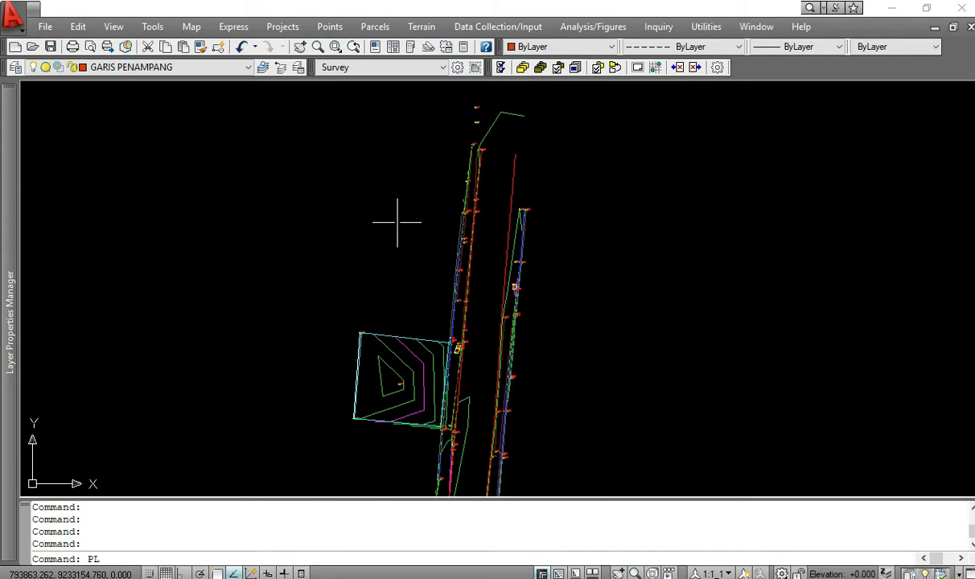
key(Return)
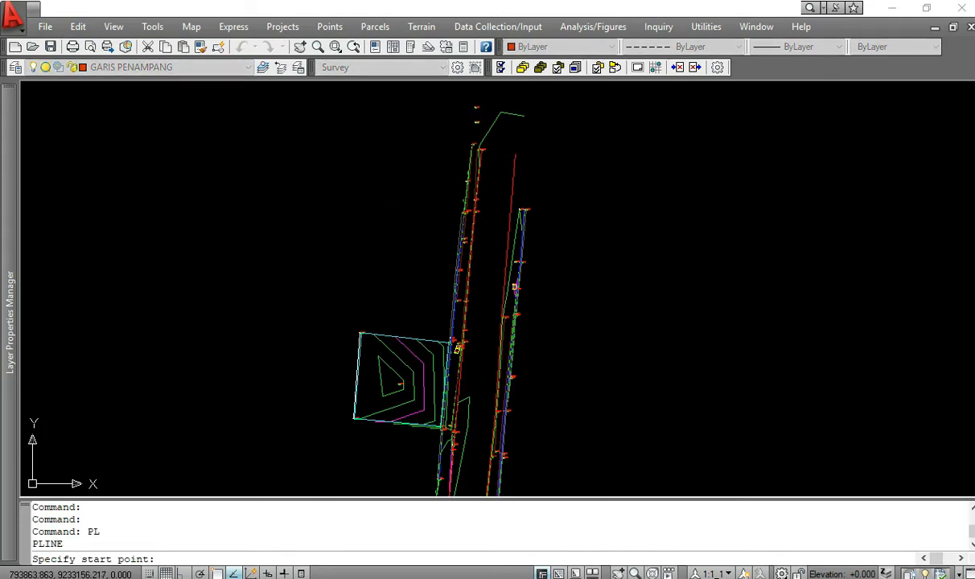
click(402, 210)
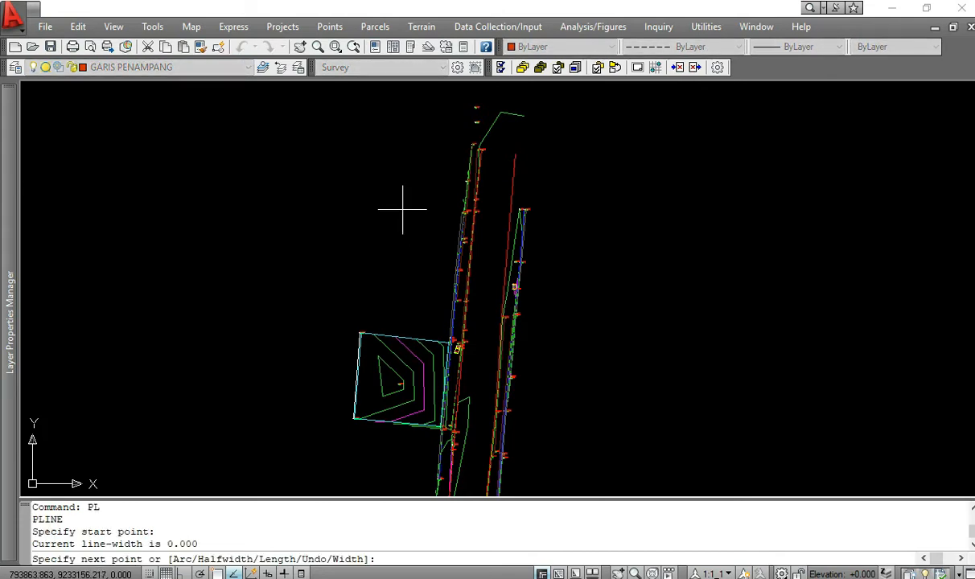
click(597, 225)
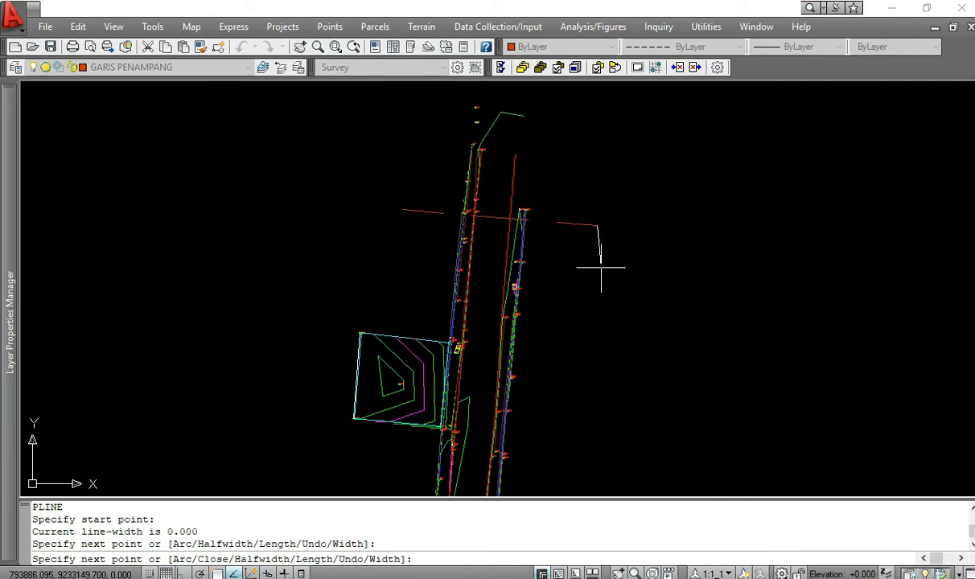
right_click(601, 267)
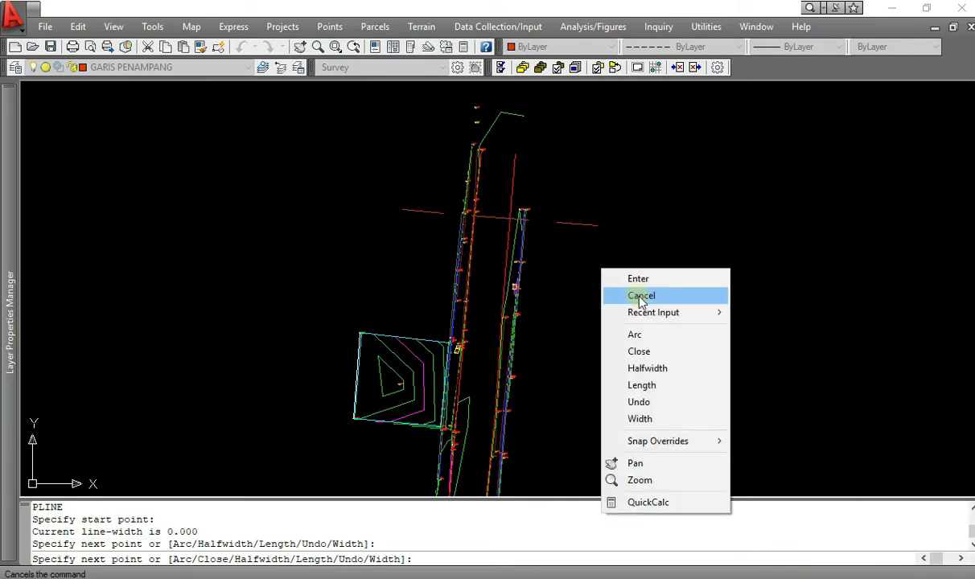
key(Escape)
key(Escape)
key(Escape)
key(Escape)
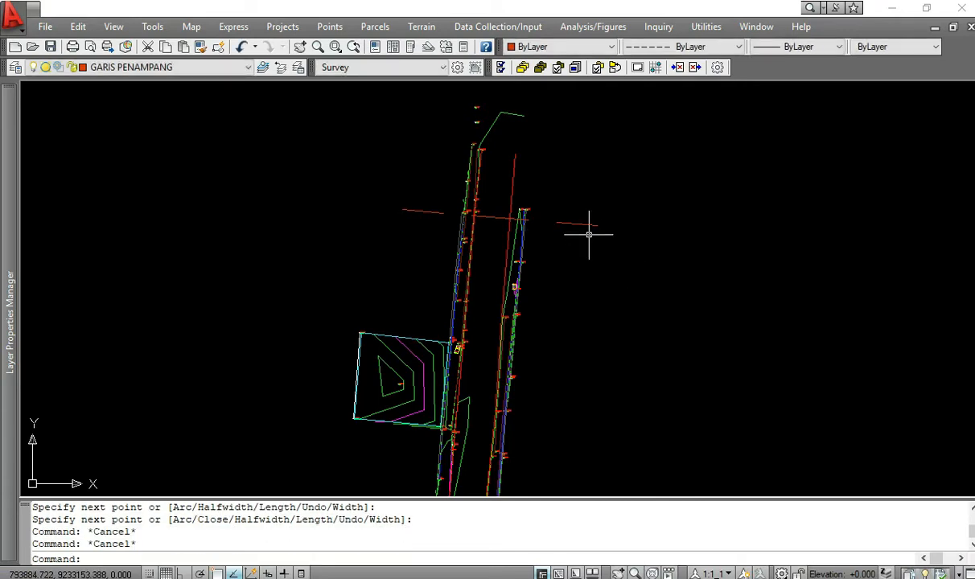
click(587, 225)
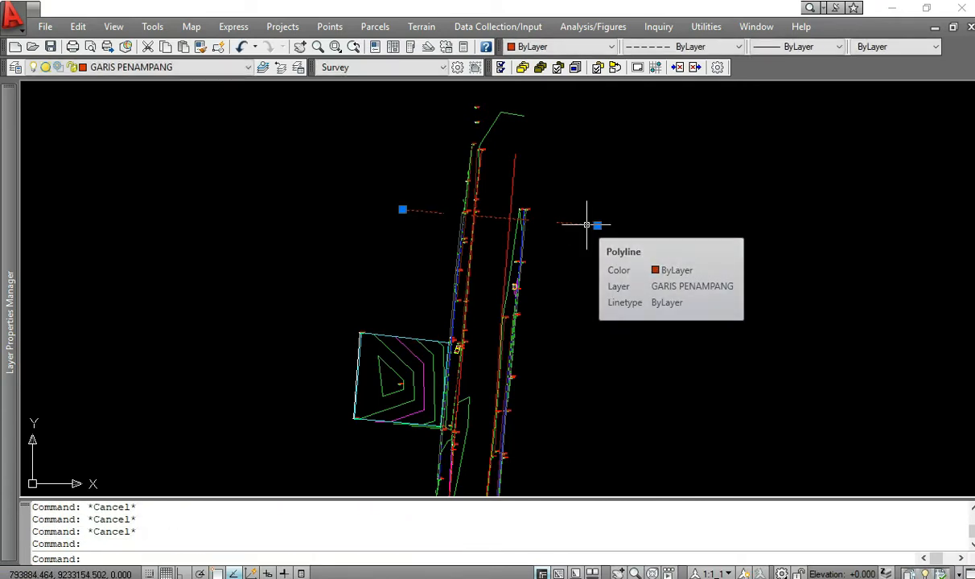
right_click(587, 225)
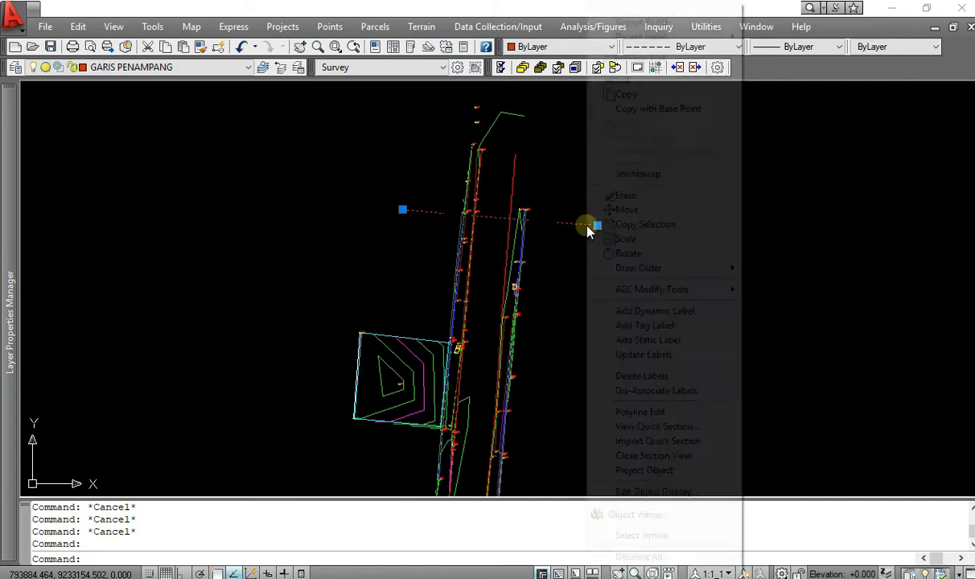
key(Escape)
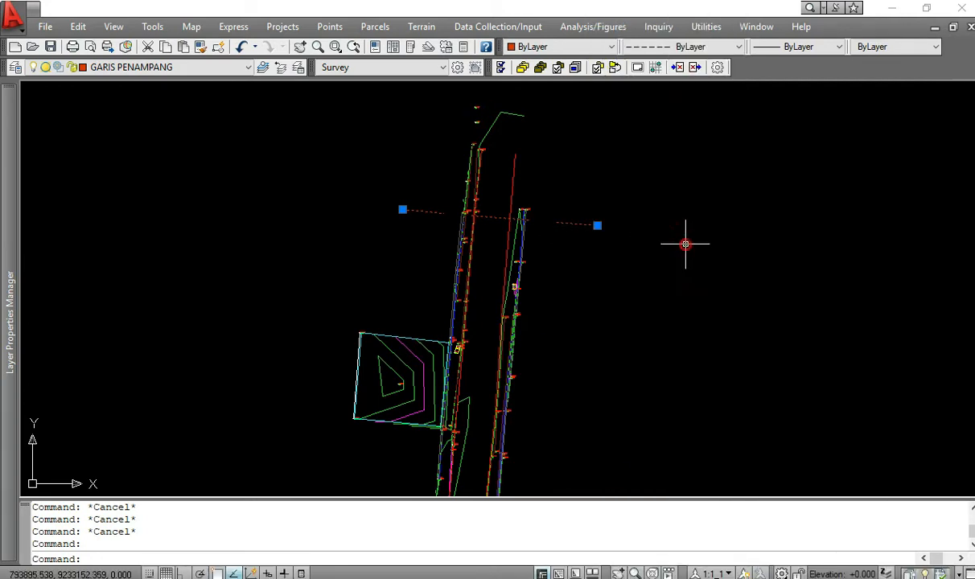
key(Escape)
- Set the linetype scale of the new cross-section polyline to 0.1 in its properties and deselect it
click(591, 224)
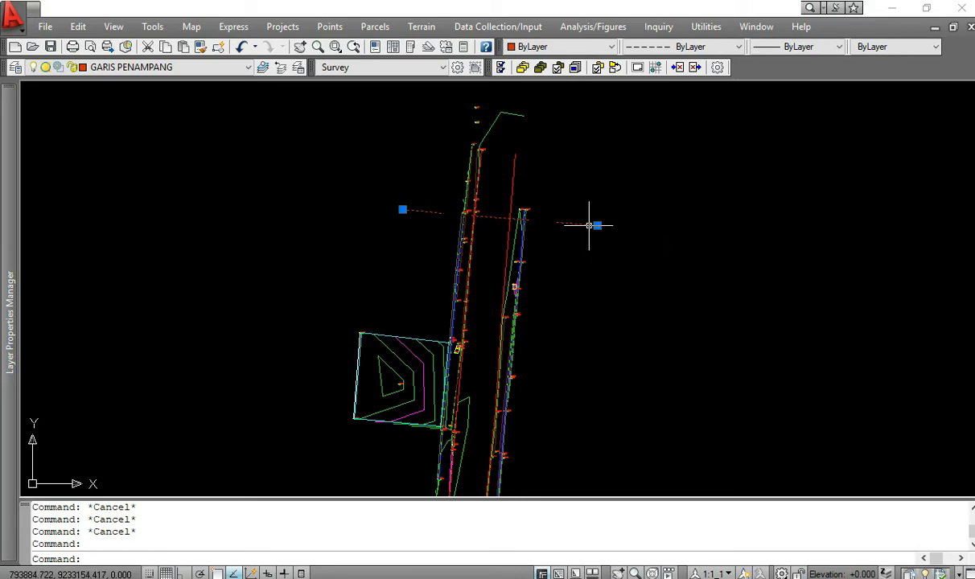
right_click(590, 225)
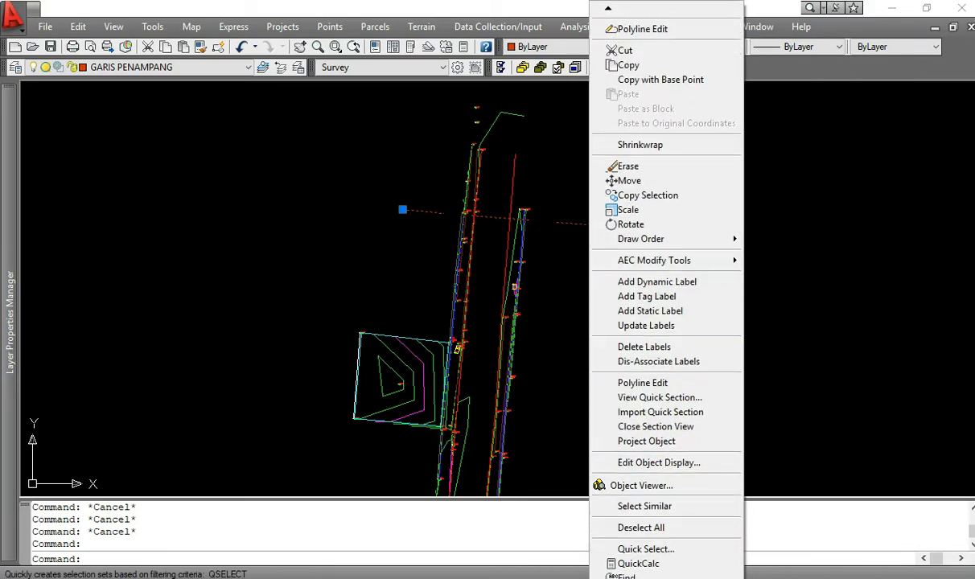
click(634, 570)
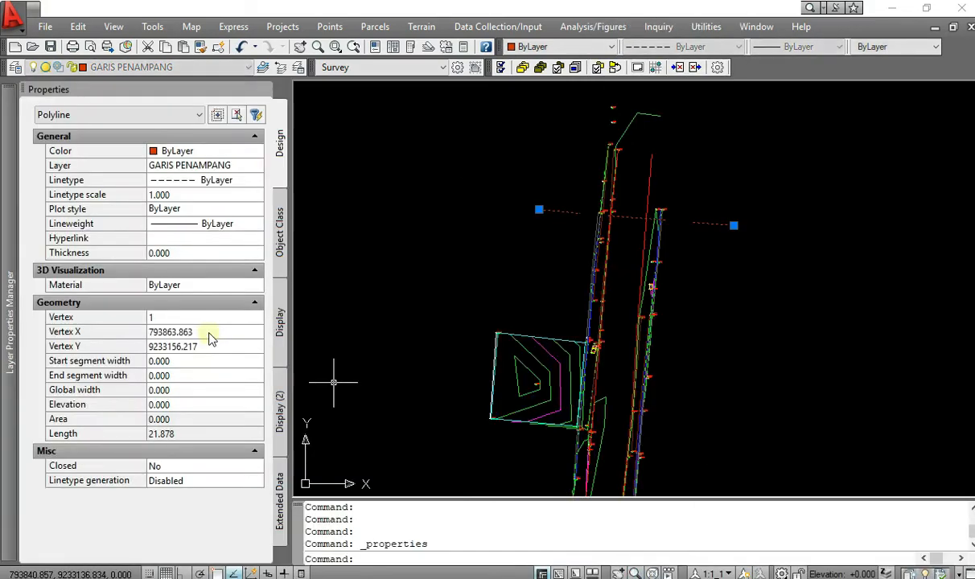
click(180, 196)
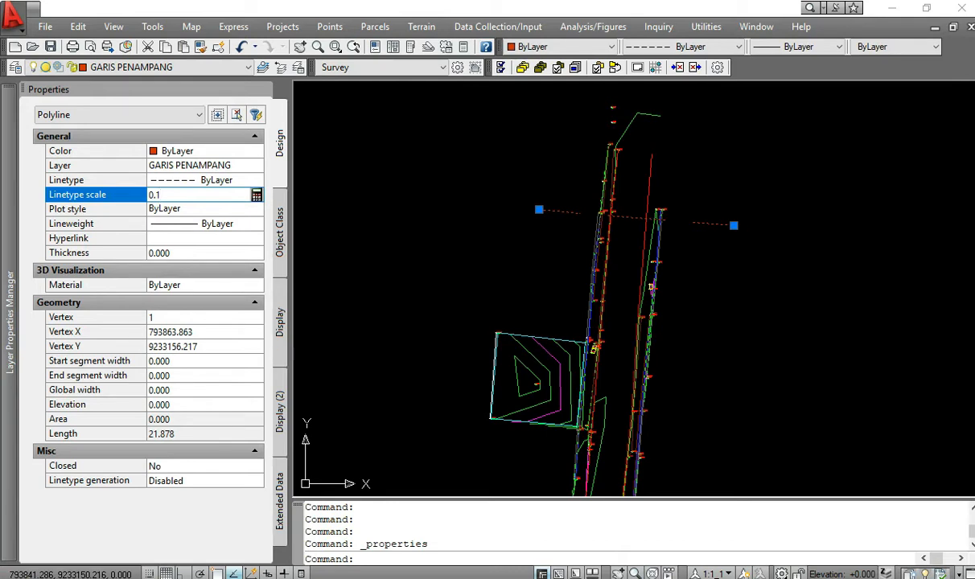
text(0.1)
key(Return)
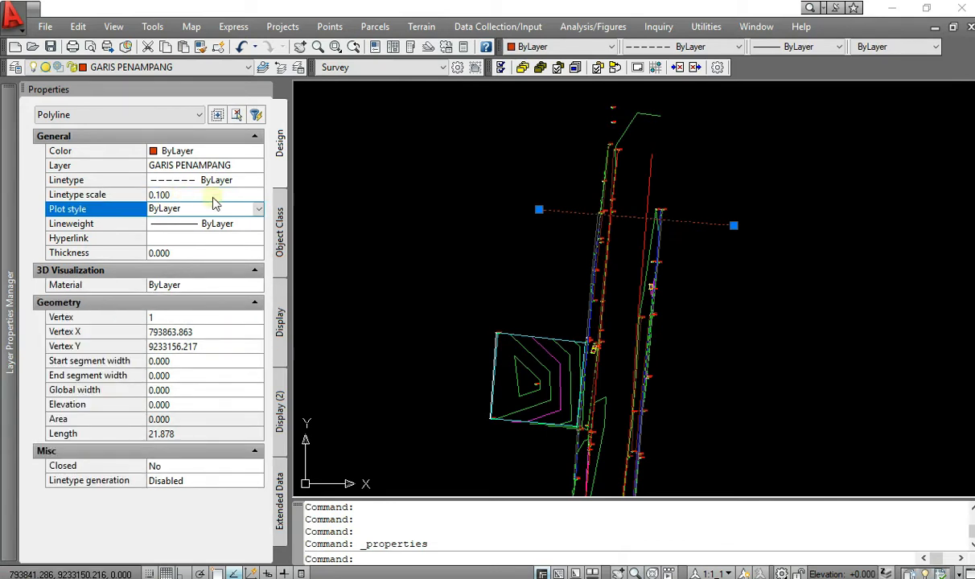
key(Escape)
key(Escape)
key(Escape)
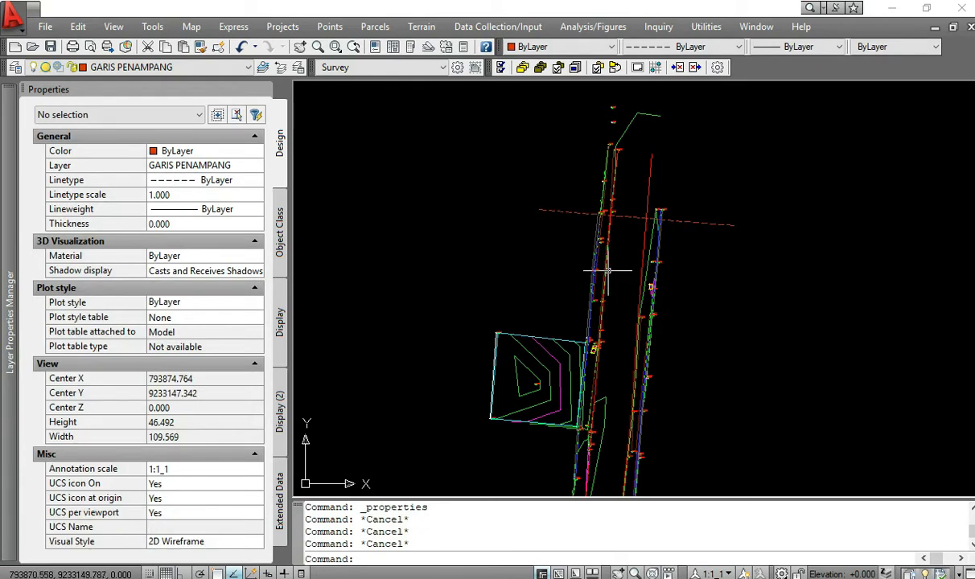
- Stretch the west end of the dashed cross-section line farther west along its own direction, past the contoured area's western edge
middle_drag(699, 290, 654, 245)
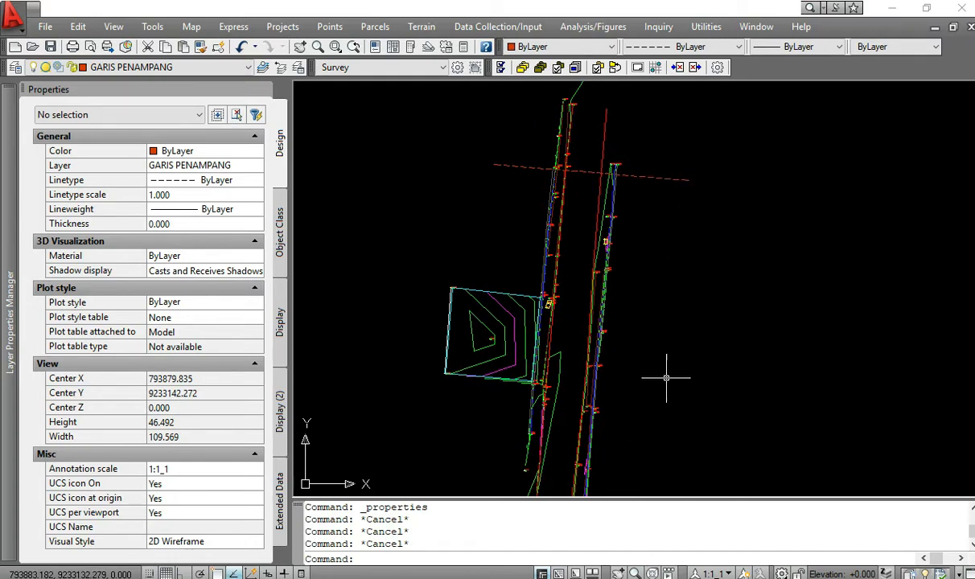
click(500, 165)
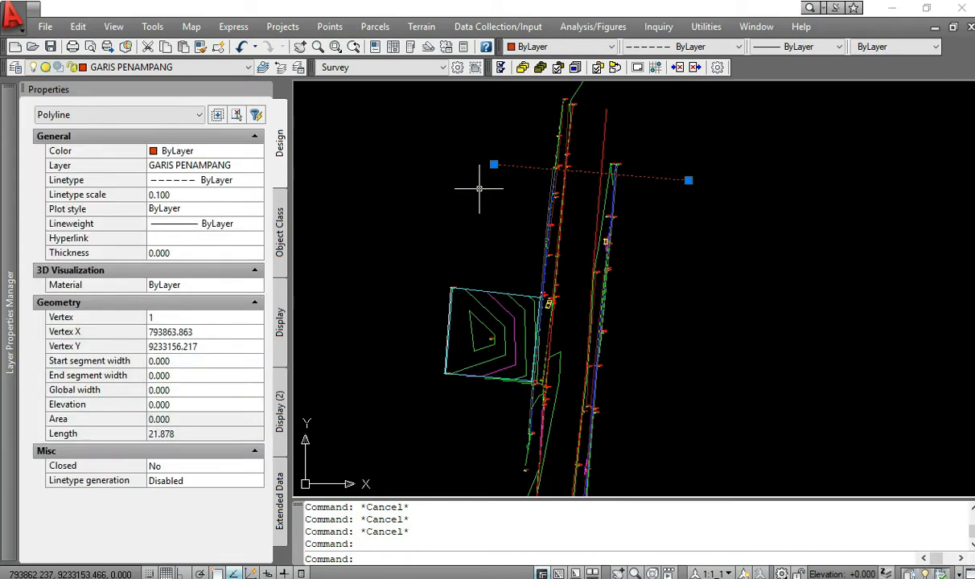
click(494, 164)
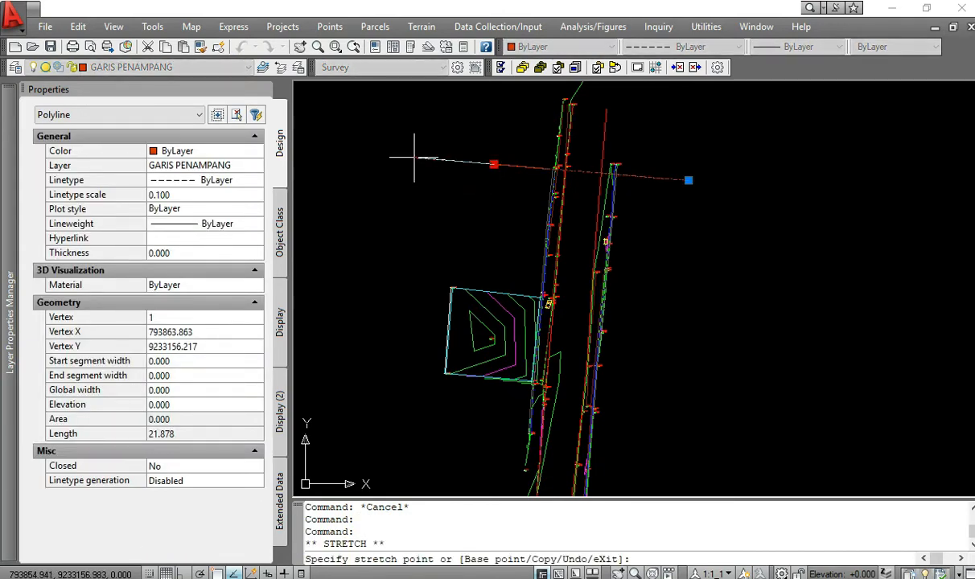
click(414, 158)
key(Escape)
key(Escape)
key(Escape)
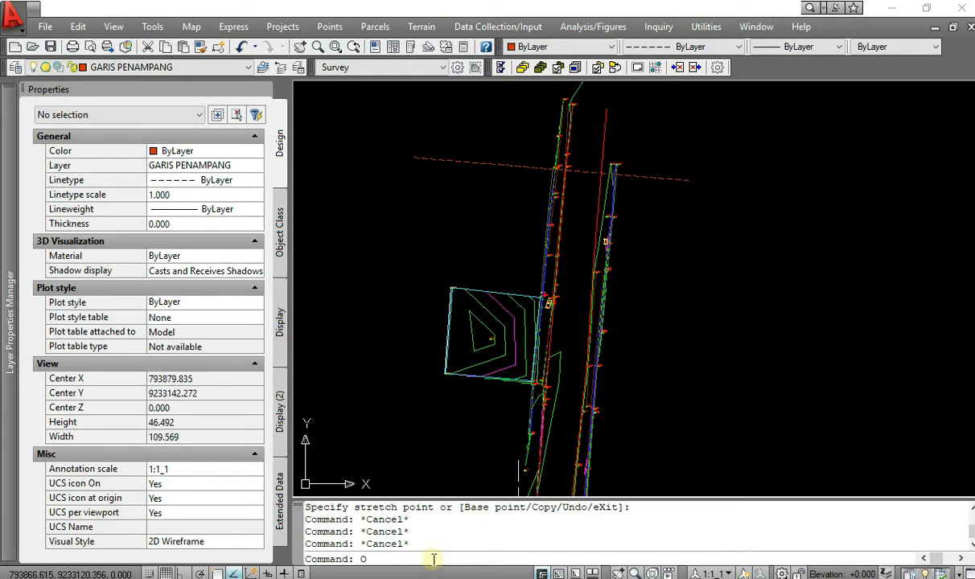
- Offset the lengthened cross-section line southward at a distance of 5 with the Multiple option, placing the first two copies
text(O)
key(Return)
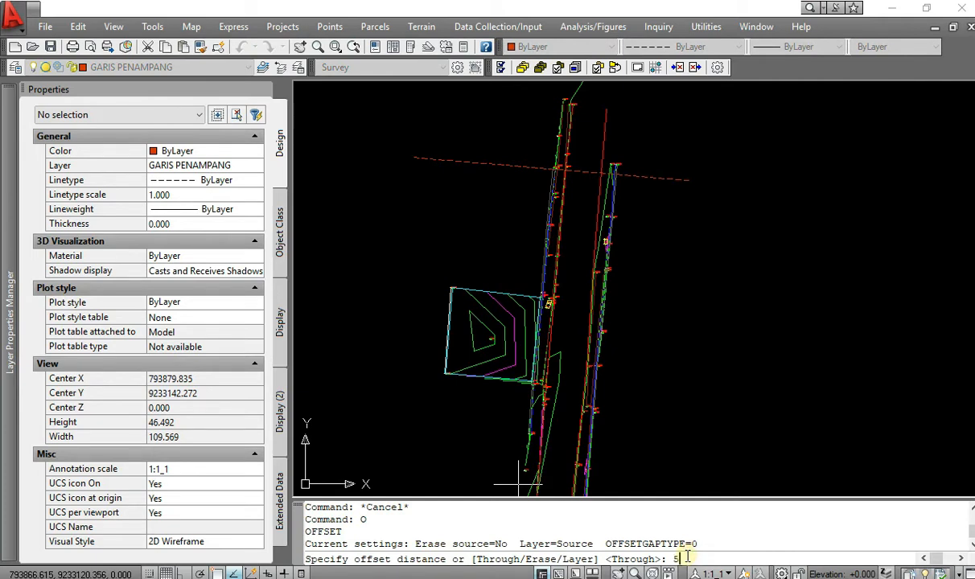
text(5)
key(Return)
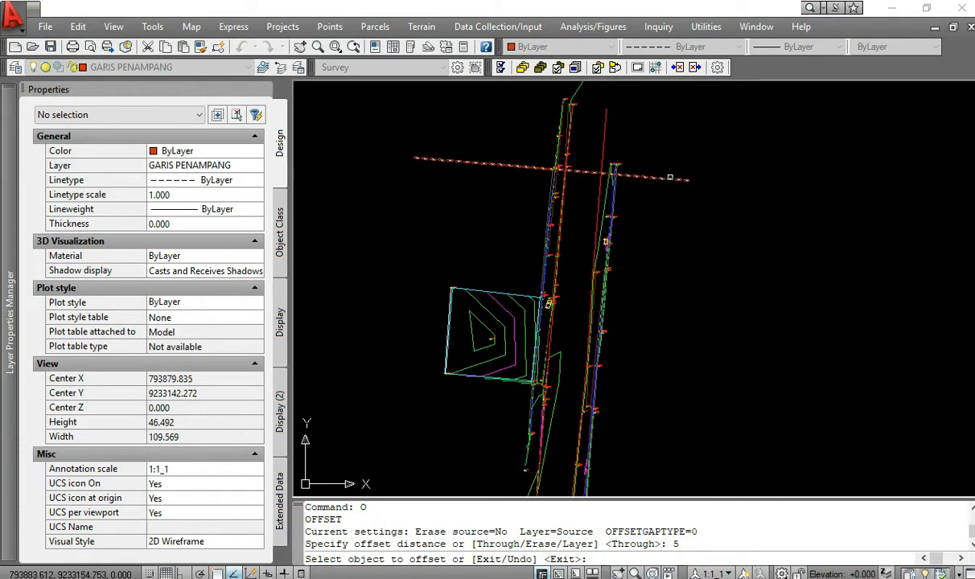
click(669, 177)
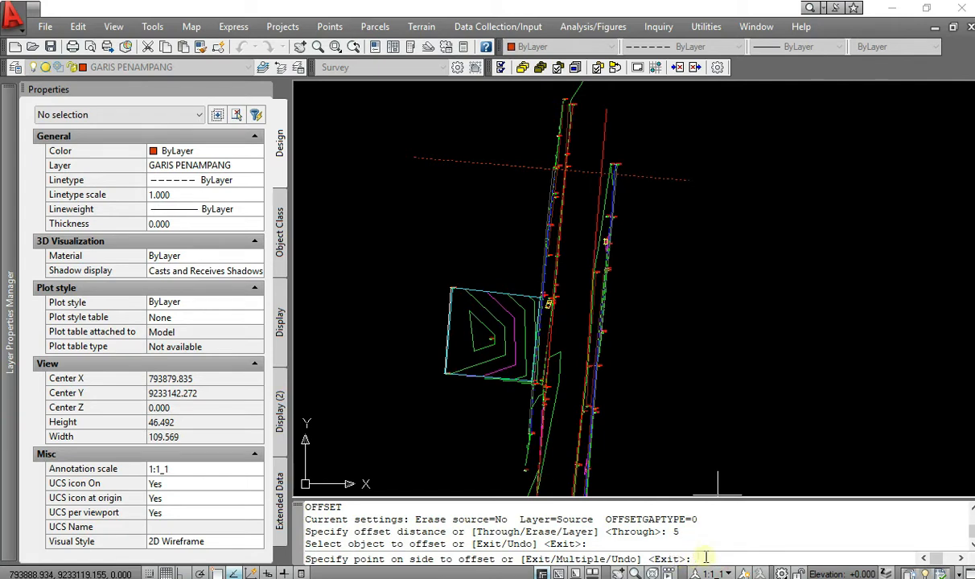
text(M)
key(Return)
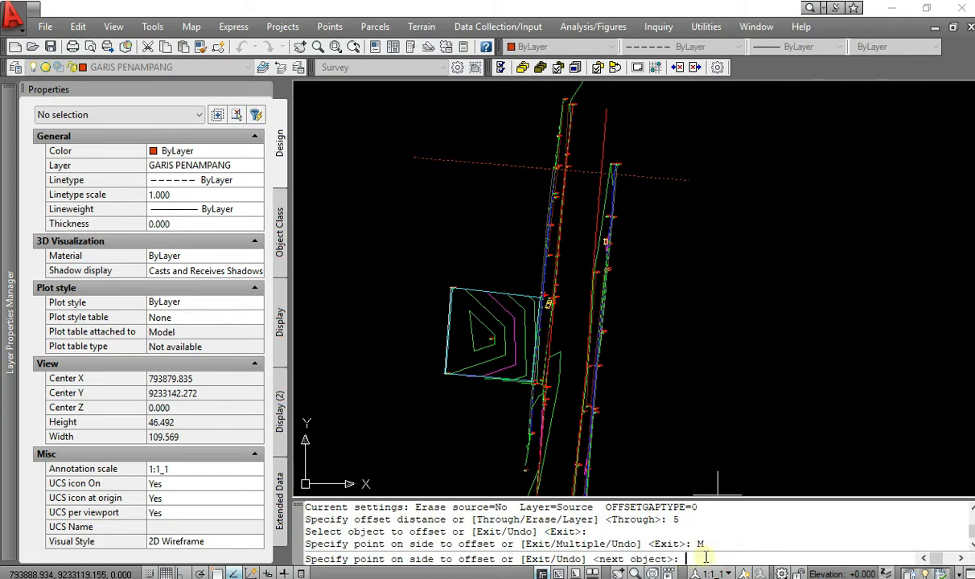
click(711, 254)
click(668, 289)
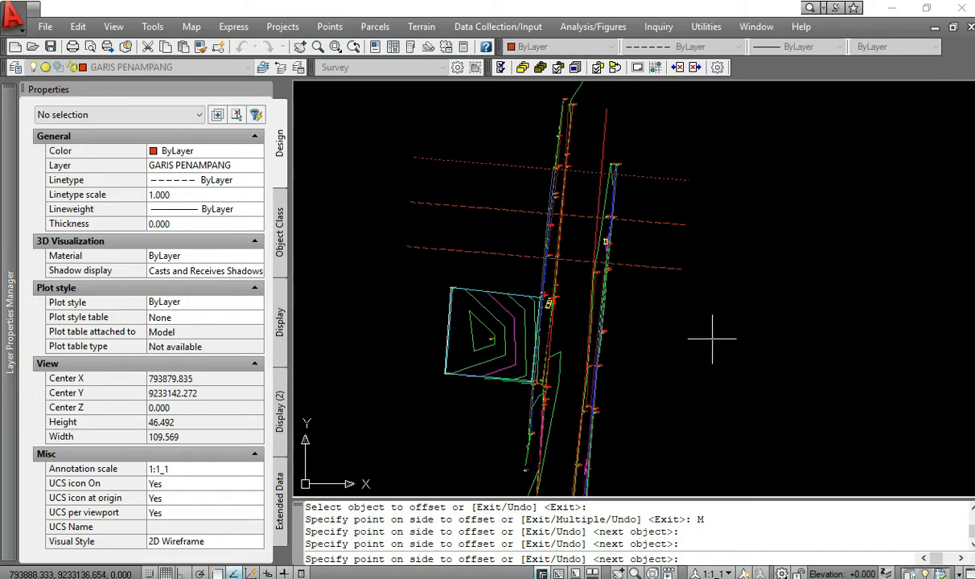
- Continue the 5-unit multiple offset southward with five more cross-section lines, through the contoured area to the road's southern part
click(675, 322)
click(702, 378)
middle_drag(665, 382, 710, 273)
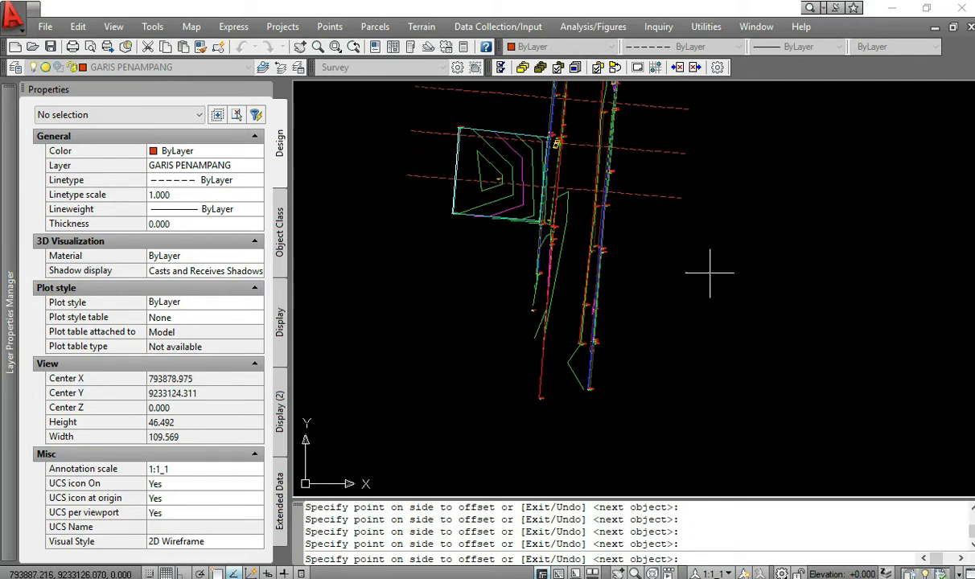
click(707, 305)
click(692, 337)
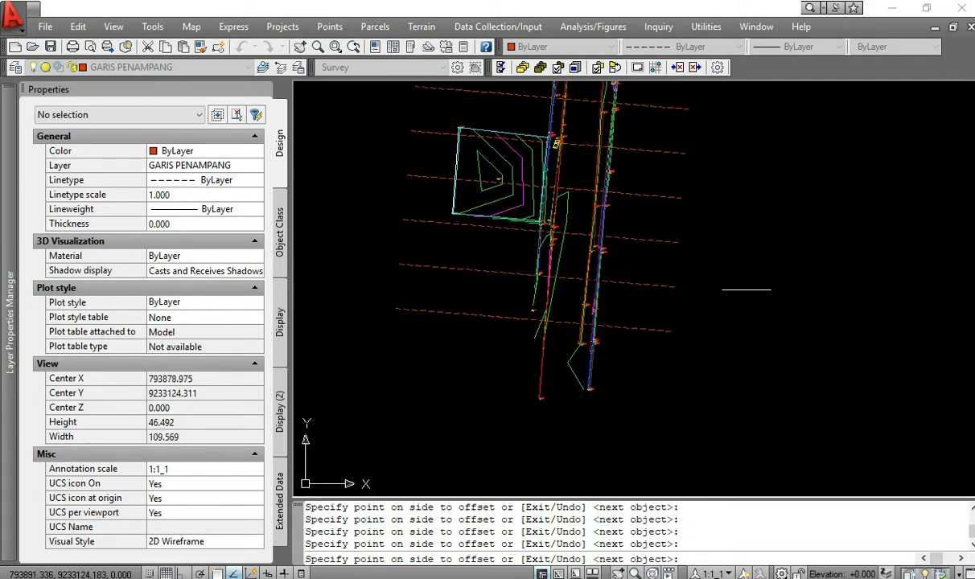
middle_drag(757, 209, 757, 325)
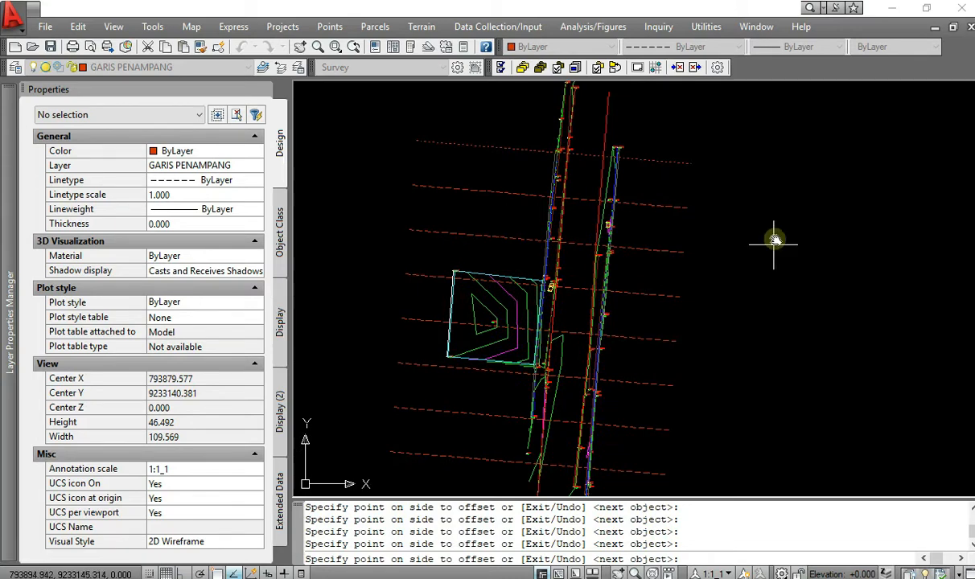
middle_drag(778, 232, 777, 215)
key(Escape)
key(Escape)
key(Escape)
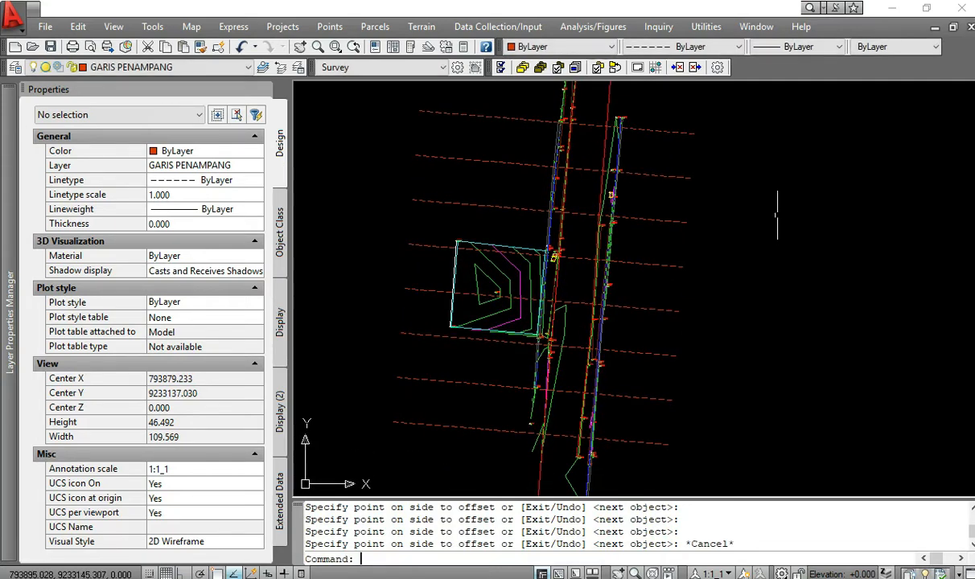
- Copy the southernmost cross-section line to the empty area south of the road
middle_drag(659, 340, 708, 326)
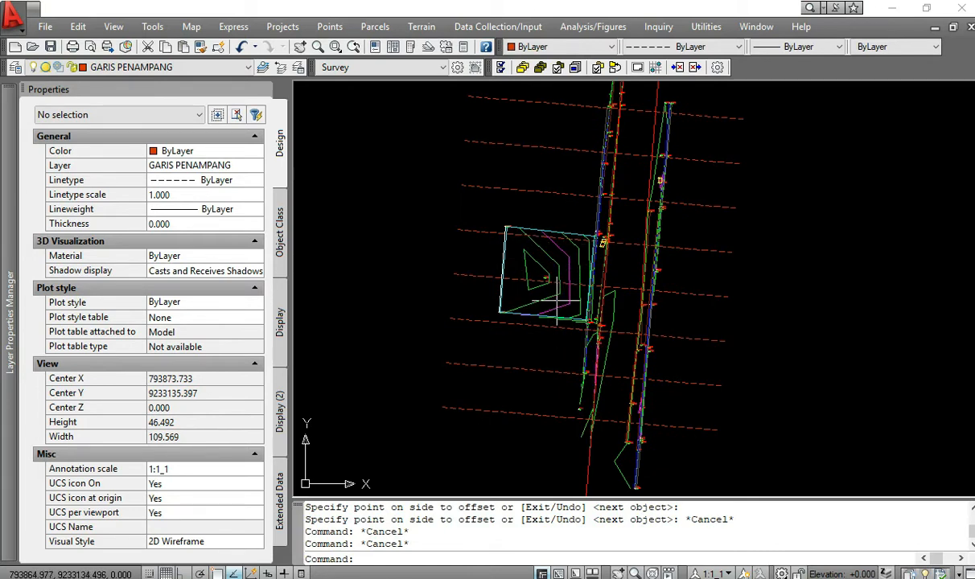
mouse_move(555, 278)
middle_down()
mouse_move(544, 241)
mouse_move(569, 148)
middle_up()
scroll(551, 287, up, 3)
scroll(576, 189, down, 4)
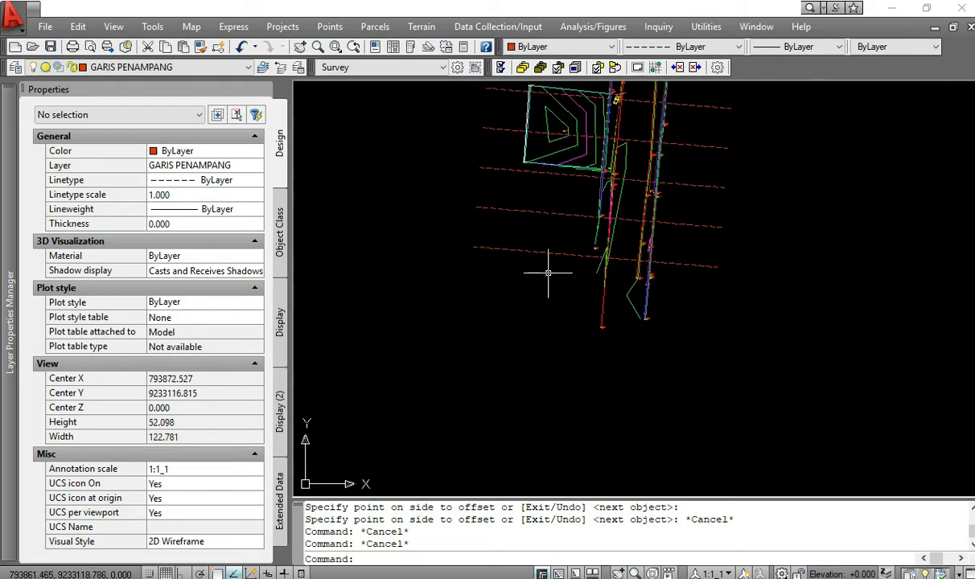
middle_drag(534, 268, 533, 328)
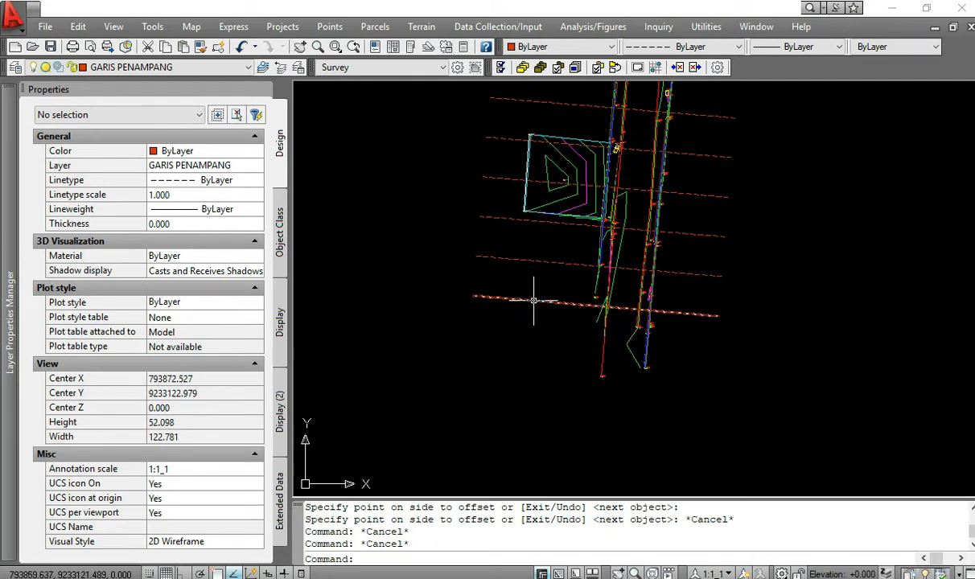
text(CO)
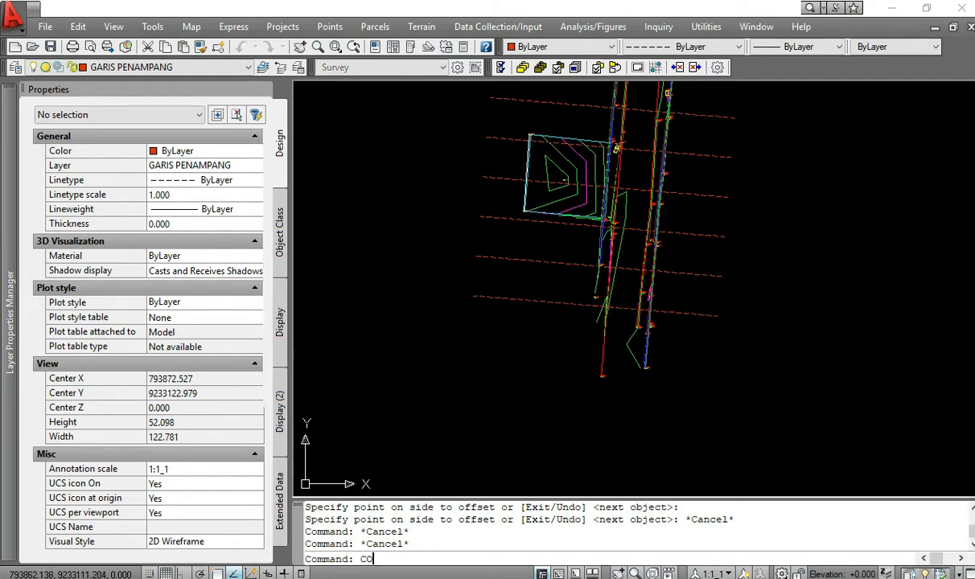
key(Return)
click(510, 319)
click(468, 272)
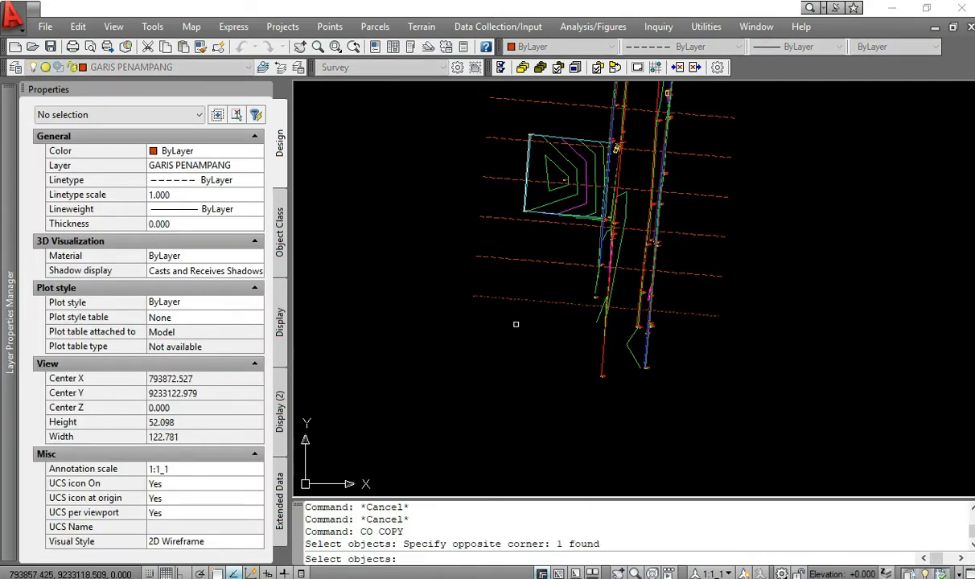
key(Return)
click(832, 288)
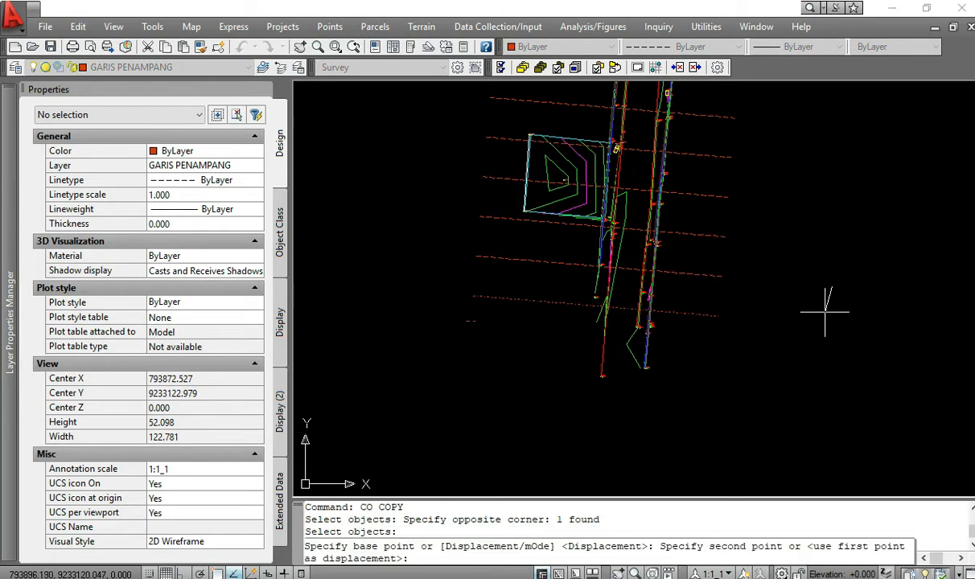
key(Escape)
key(Escape)
key(Escape)
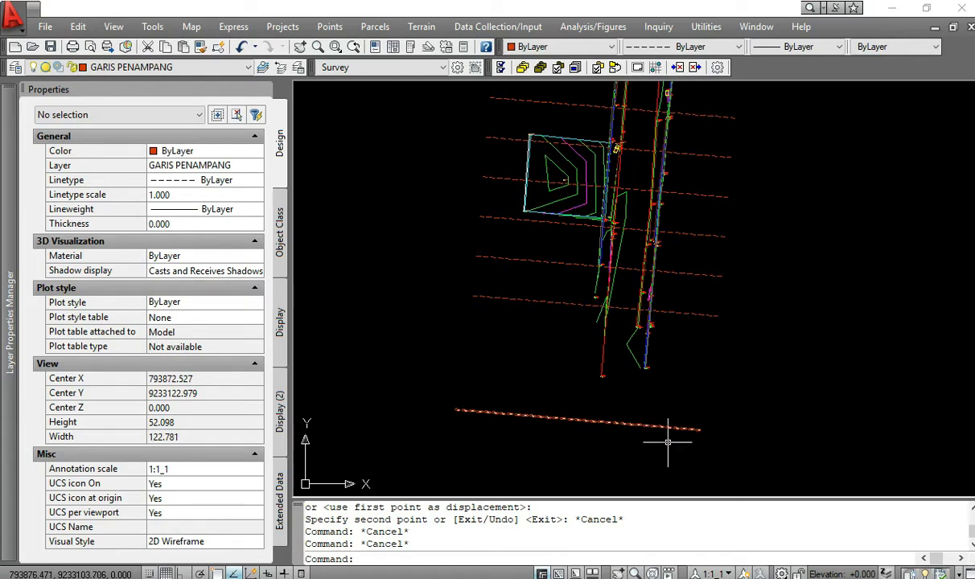
- Rotate the copied line by 90 degrees about its western endpoint, with object snap turned on
text(RO)
key(Return)
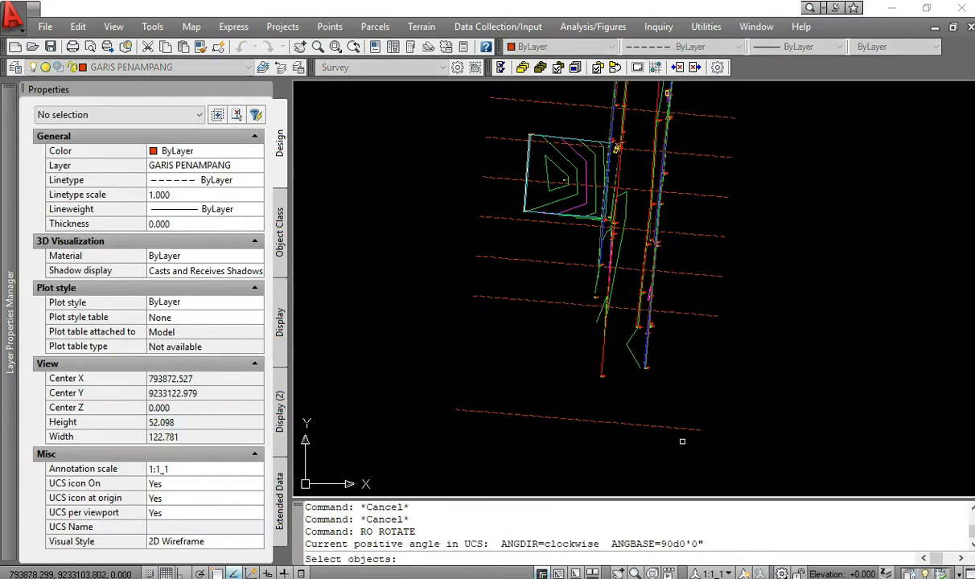
click(686, 428)
key(Return)
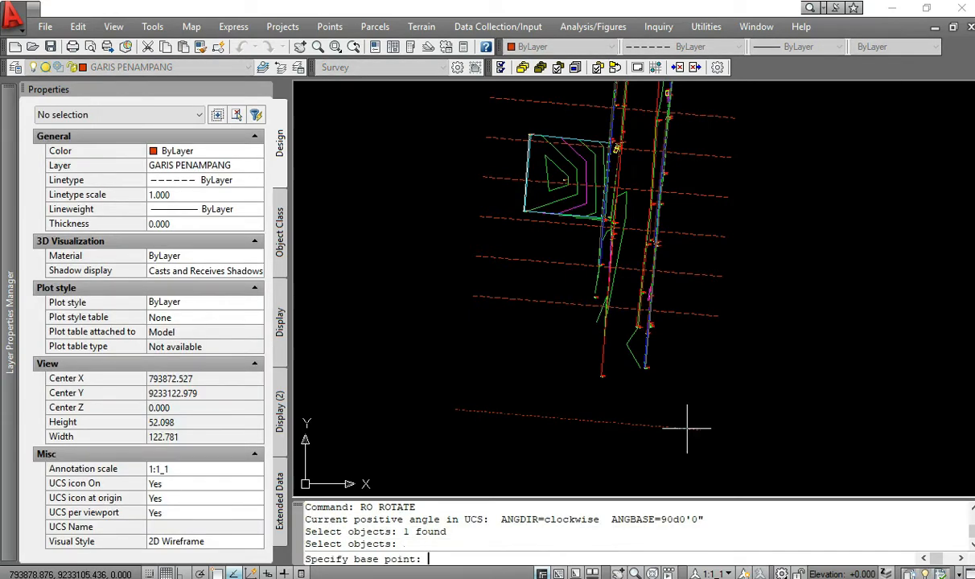
key(F3)
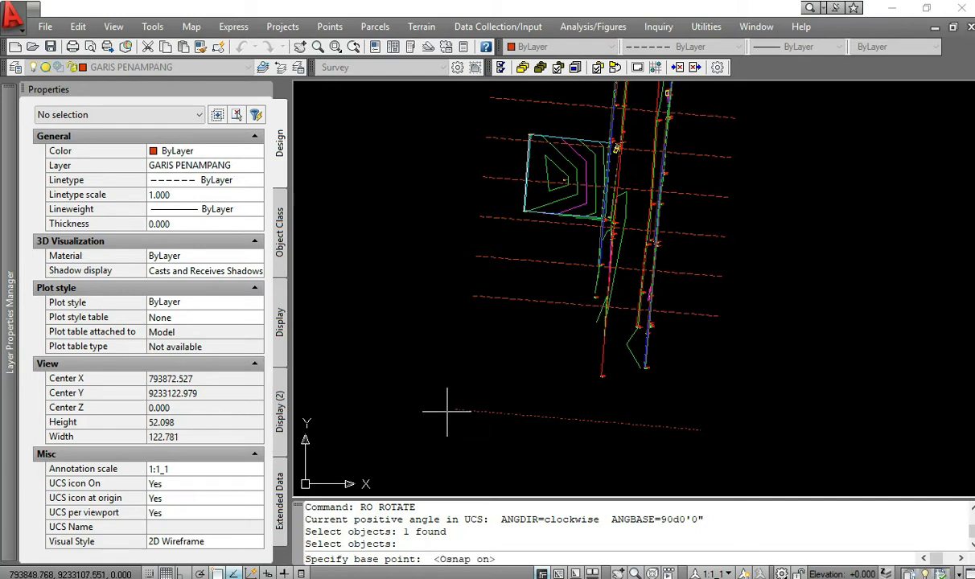
click(455, 411)
text(9)
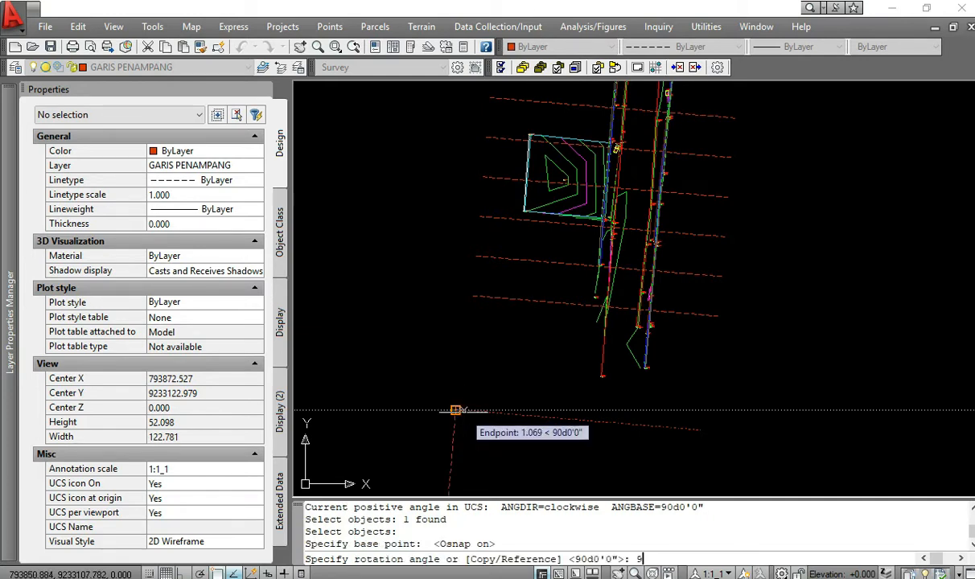
text(0)
key(Return)
key(Escape)
key(Escape)
key(Escape)
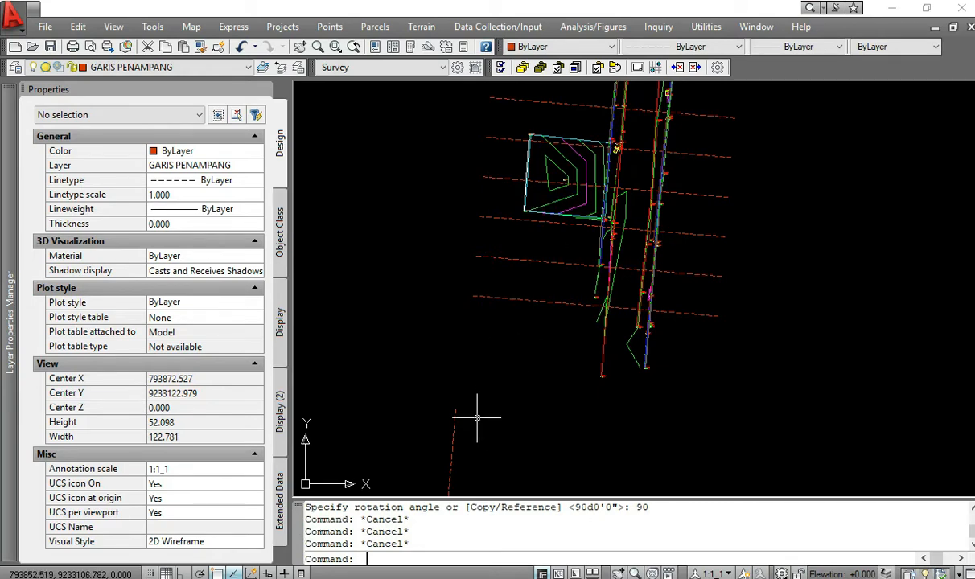
- Move the rotated line onto the western half of the contoured area so that it crosses the cross-section lines
text(M)
key(Return)
click(477, 411)
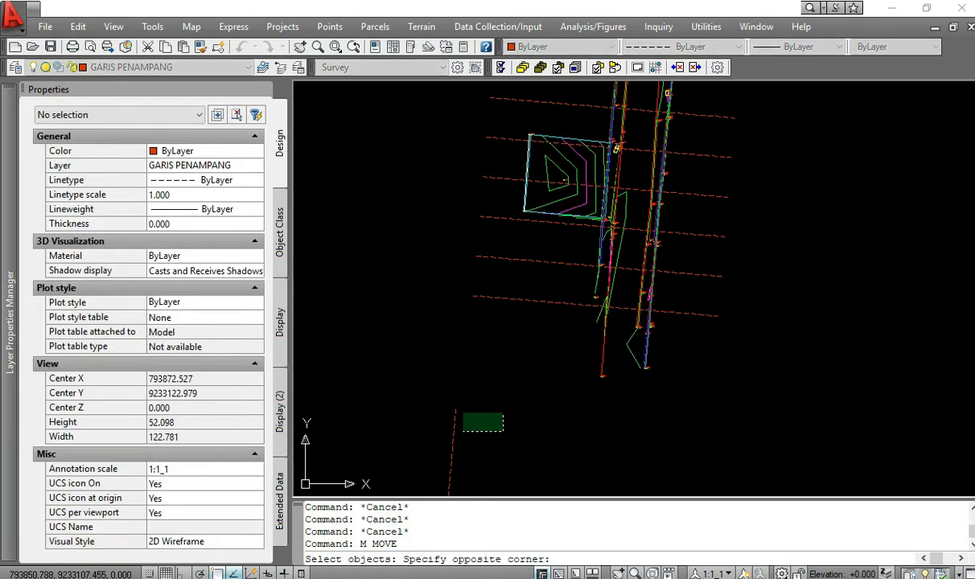
click(380, 354)
key(Return)
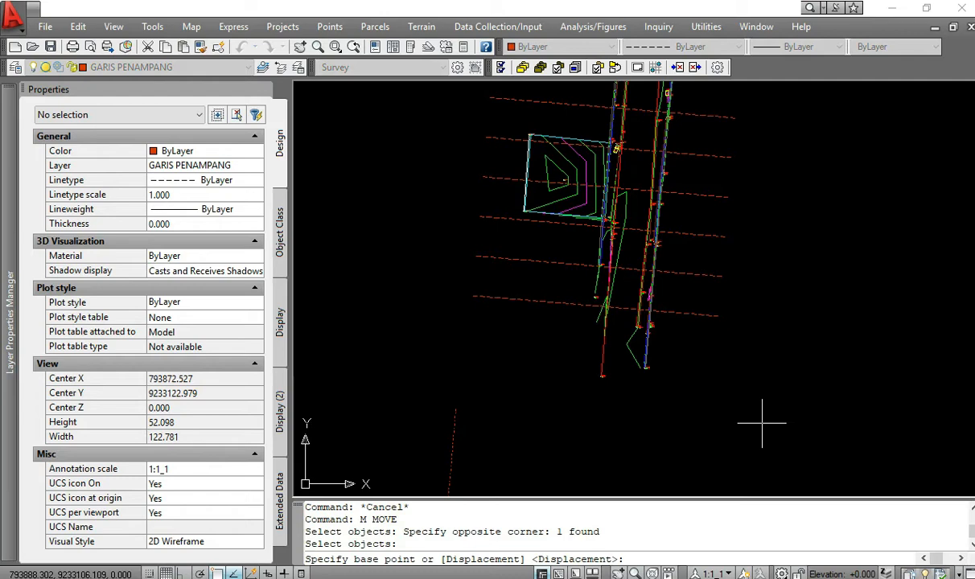
click(832, 448)
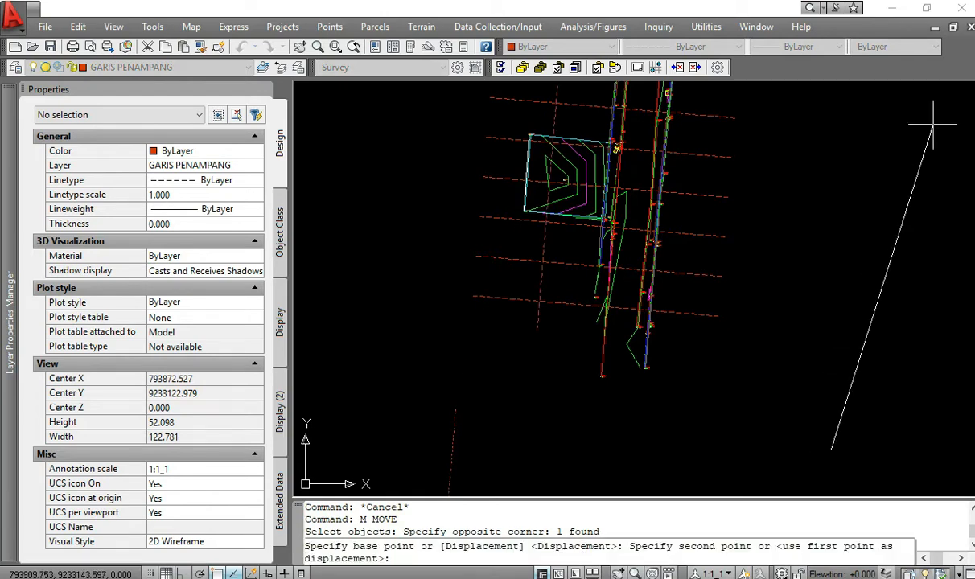
key(Escape)
key(Escape)
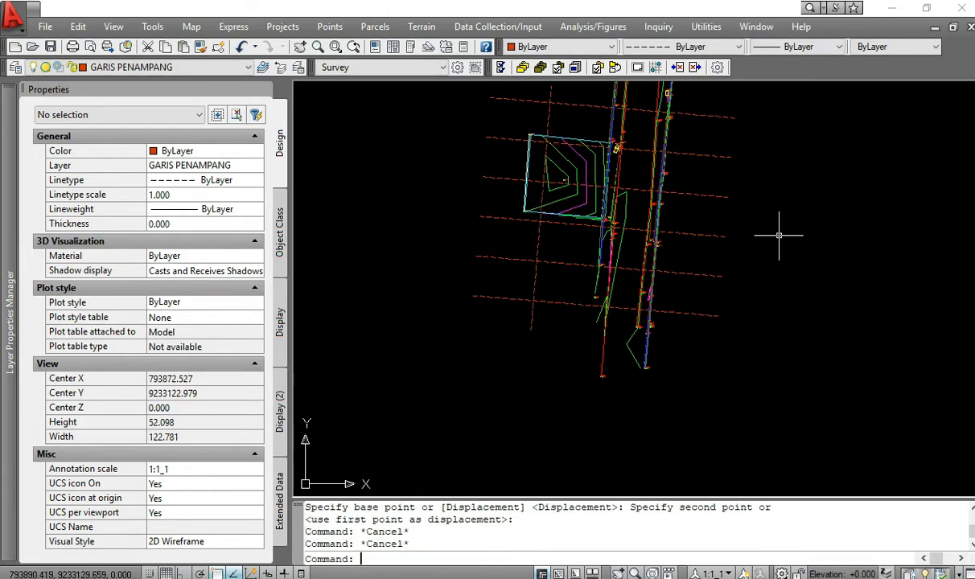
- Offset the line running lengthwise through the contoured area once to the east at a distance of 5
middle_drag(779, 235, 777, 307)
text(O)
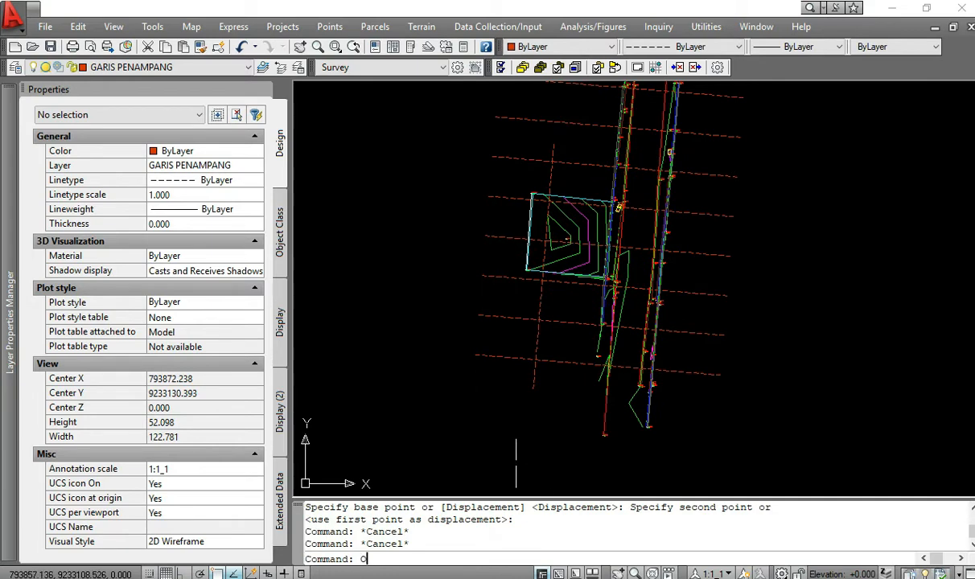
key(Return)
text(5)
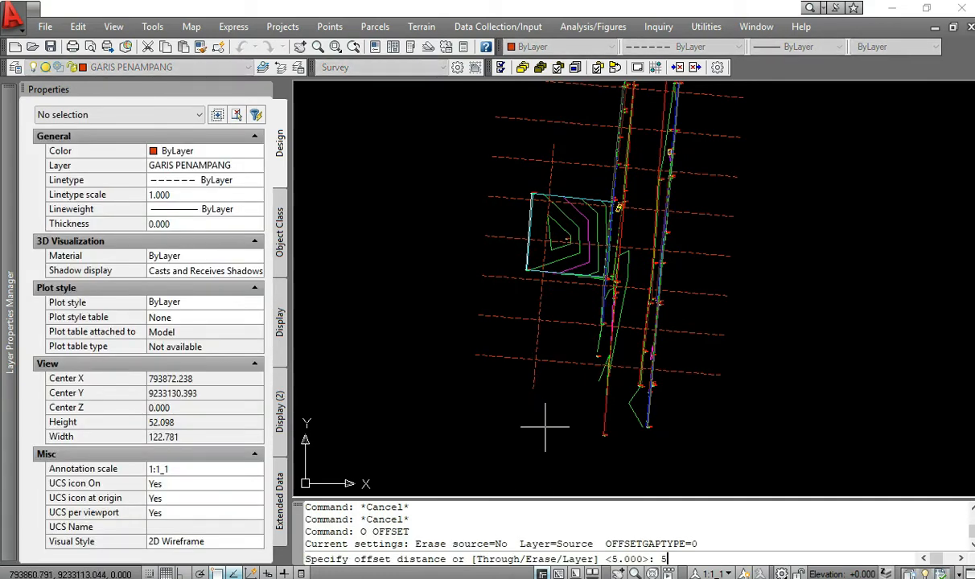
key(Return)
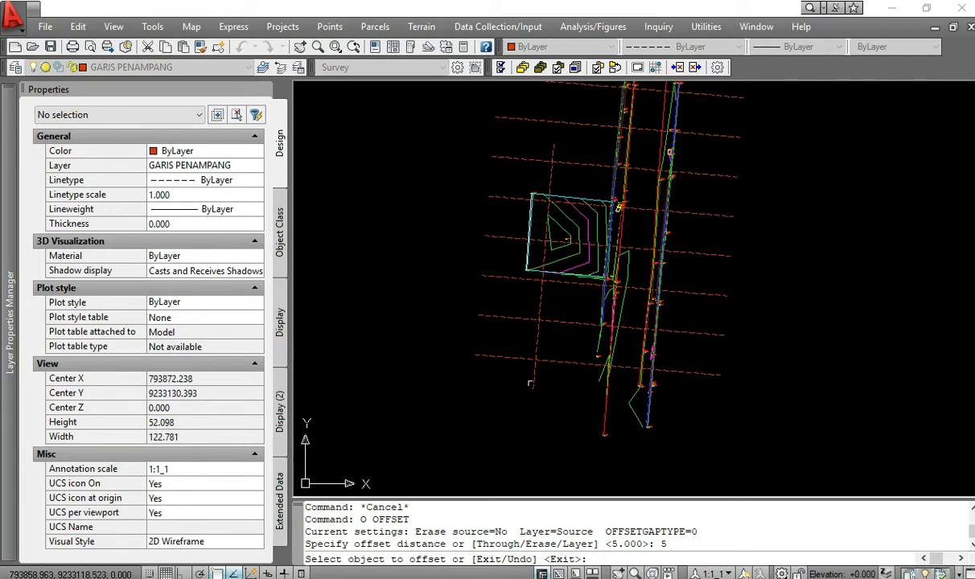
click(504, 363)
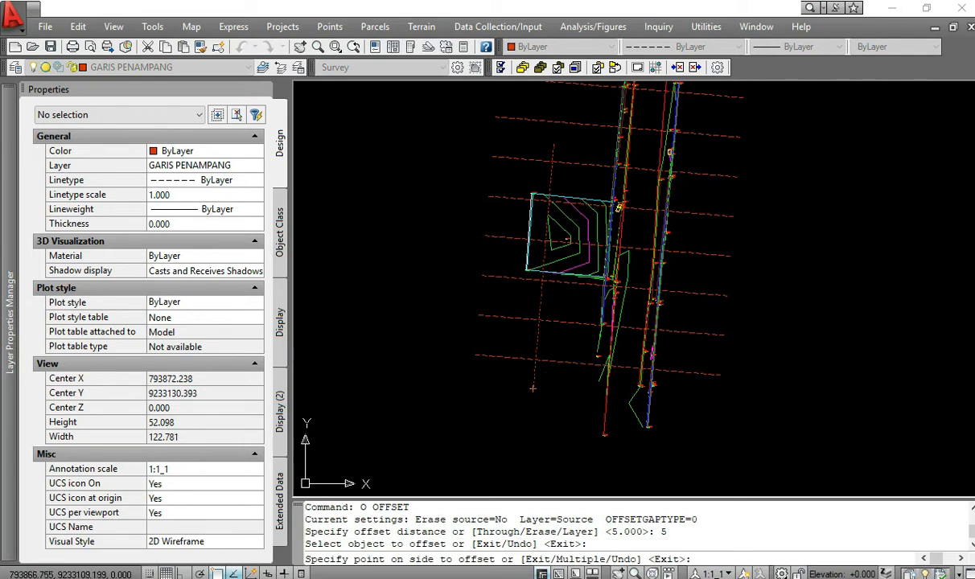
click(585, 454)
key(Escape)
key(Escape)
key(Escape)
key(Escape)
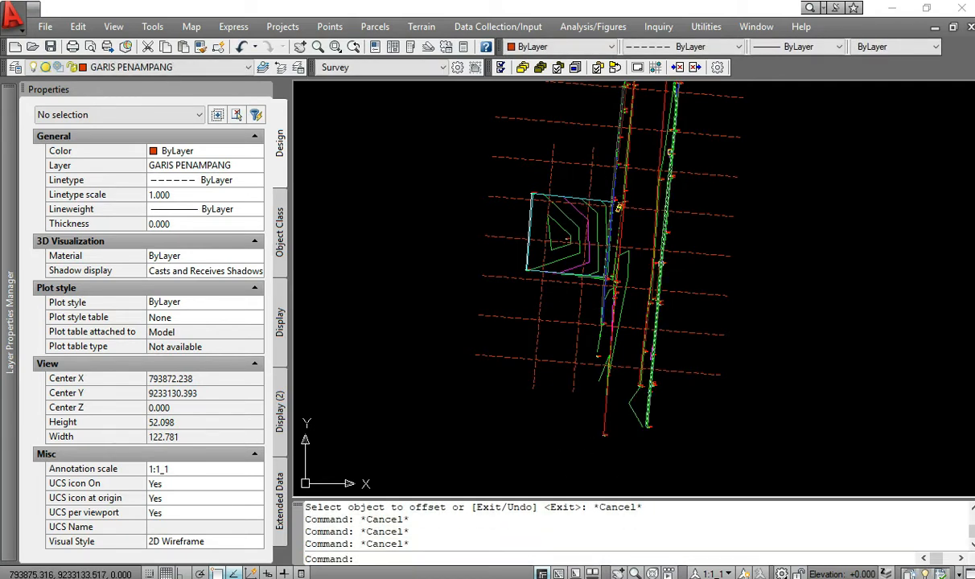
middle_drag(705, 277, 691, 345)
mouse_move(772, 225)
middle_down()
mouse_move(768, 217)
mouse_move(751, 236)
middle_up()
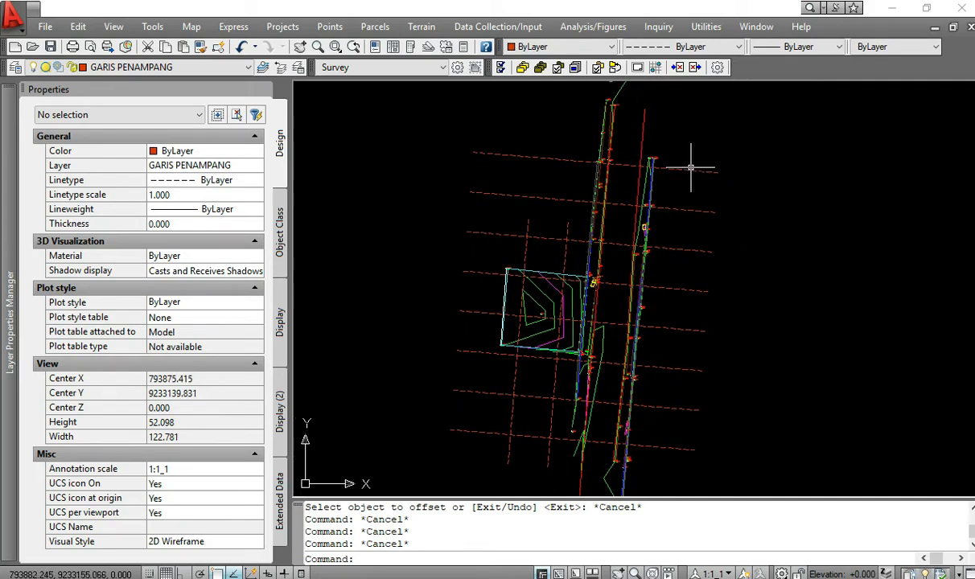
- Create the surface border as a 2D polyline, erasing the old border view
mouse_move(675, 137)
middle_down()
mouse_move(677, 218)
mouse_move(697, 291)
middle_up()
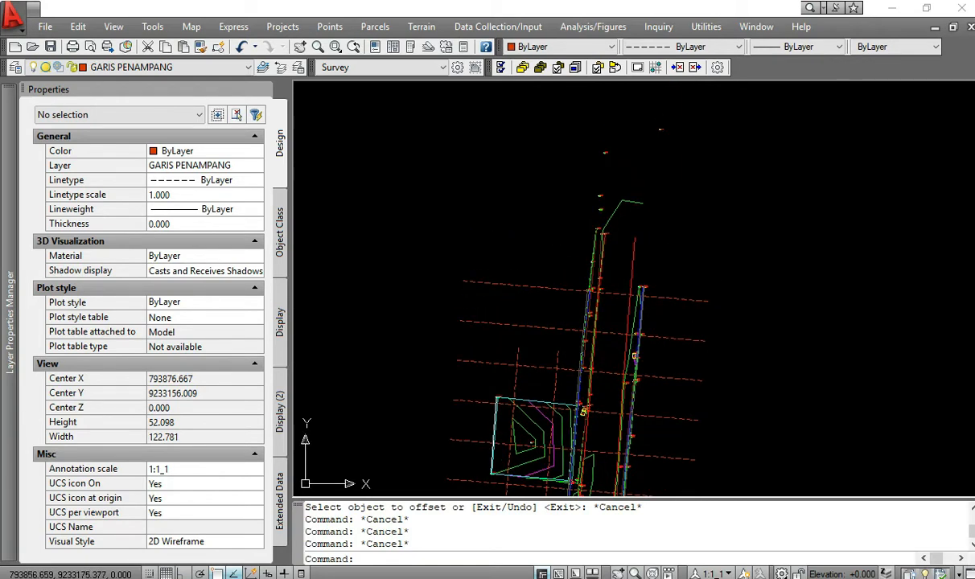
click(414, 27)
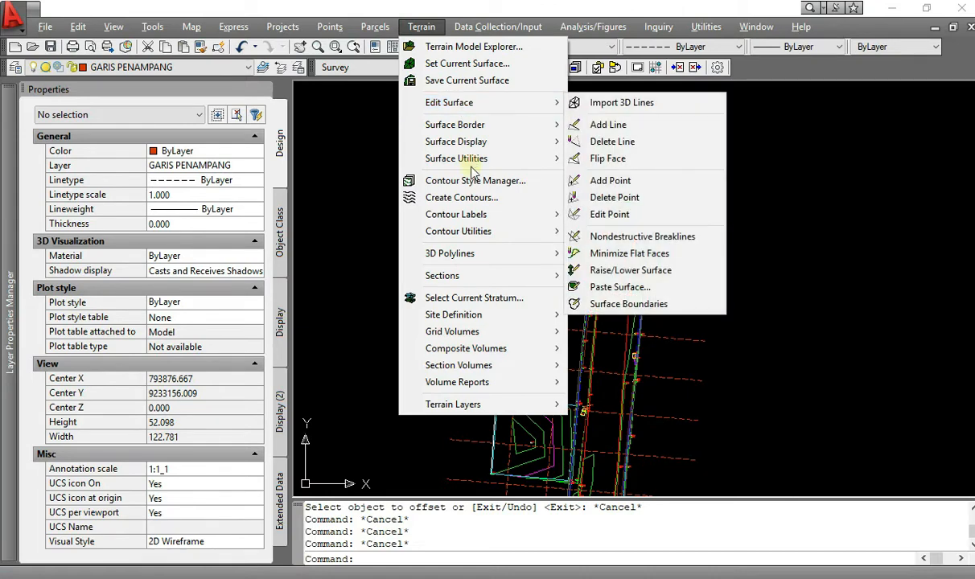
mouse_move(485, 255)
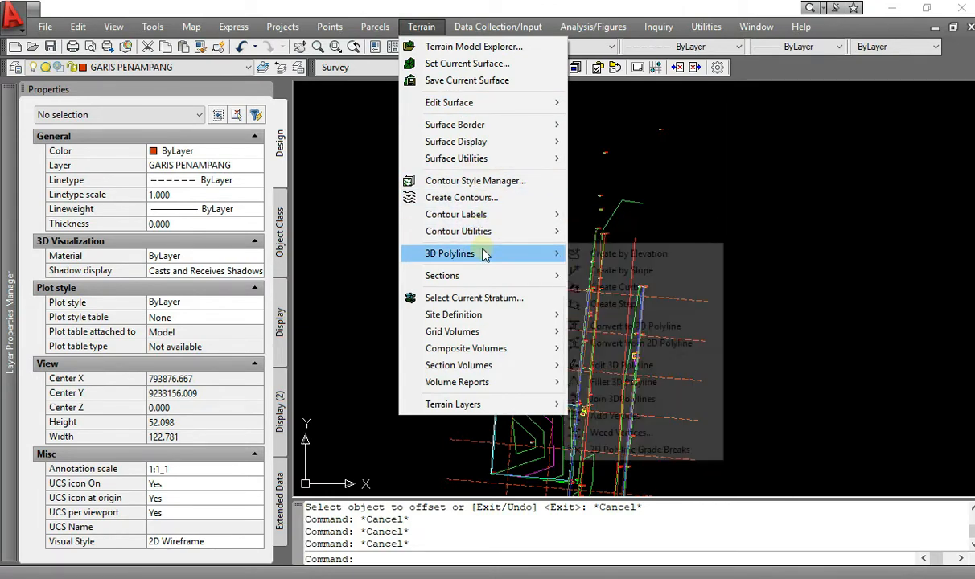
mouse_move(495, 165)
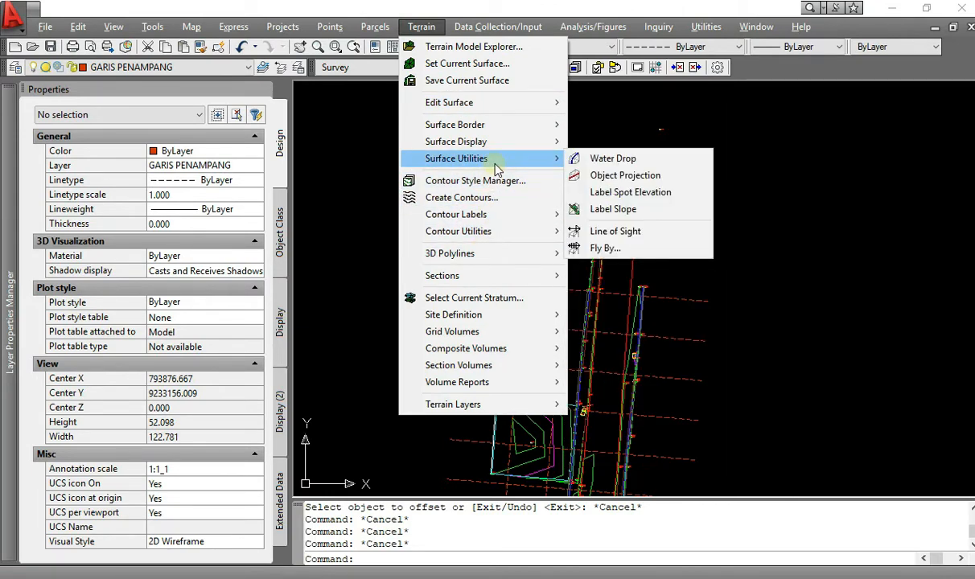
mouse_move(523, 130)
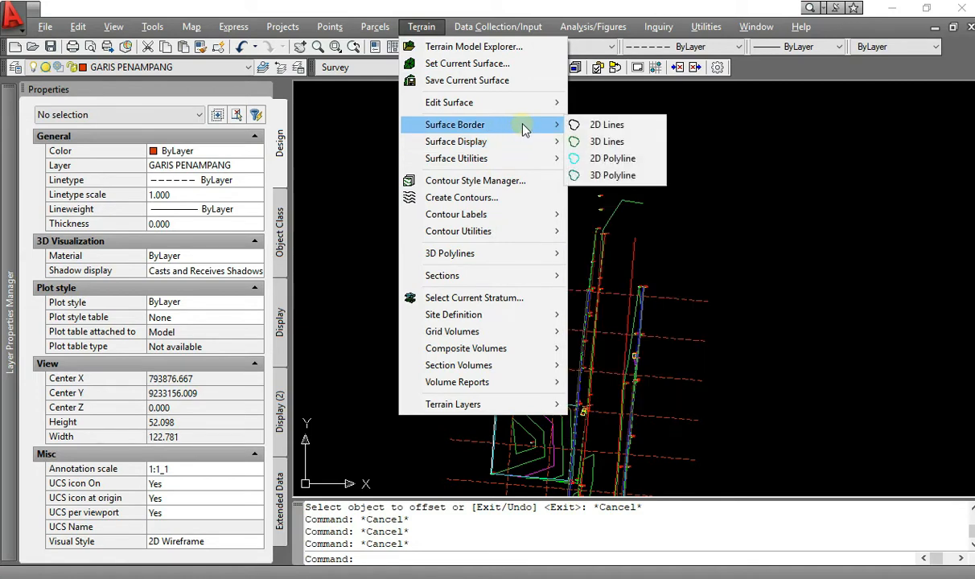
click(613, 160)
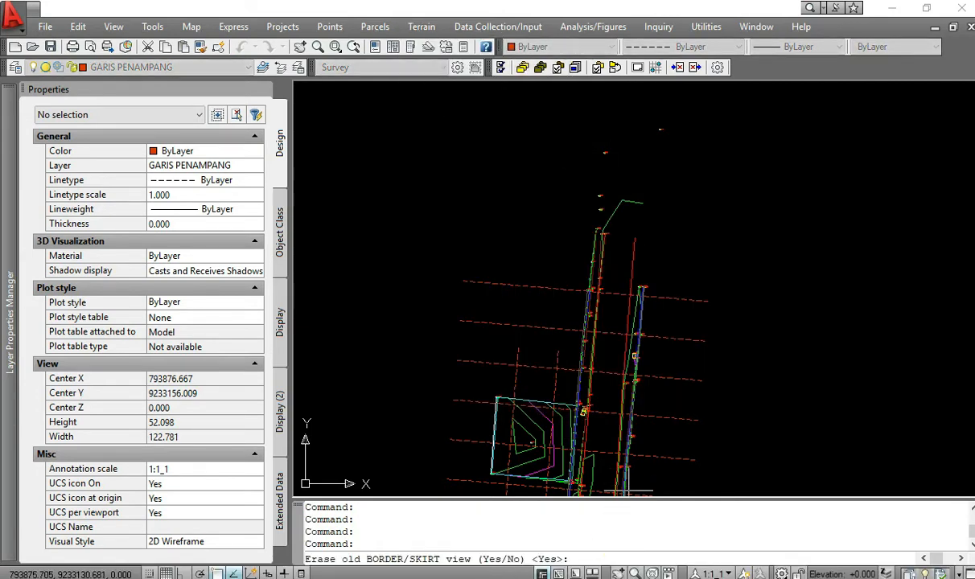
key(Return)
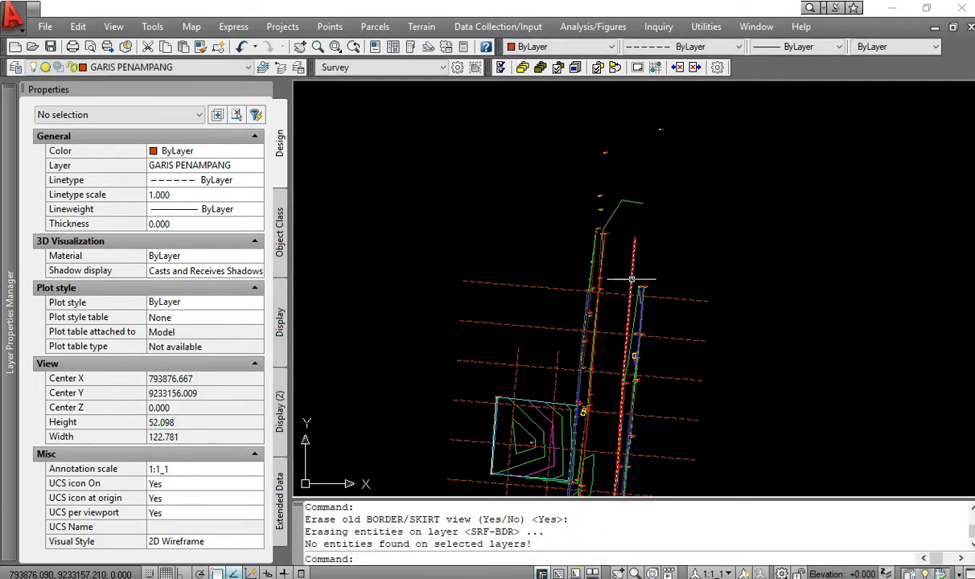
key(Escape)
key(Escape)
- Thaw the SRF-BDR layer and inspect the properties of the surface border polyline
click(143, 67)
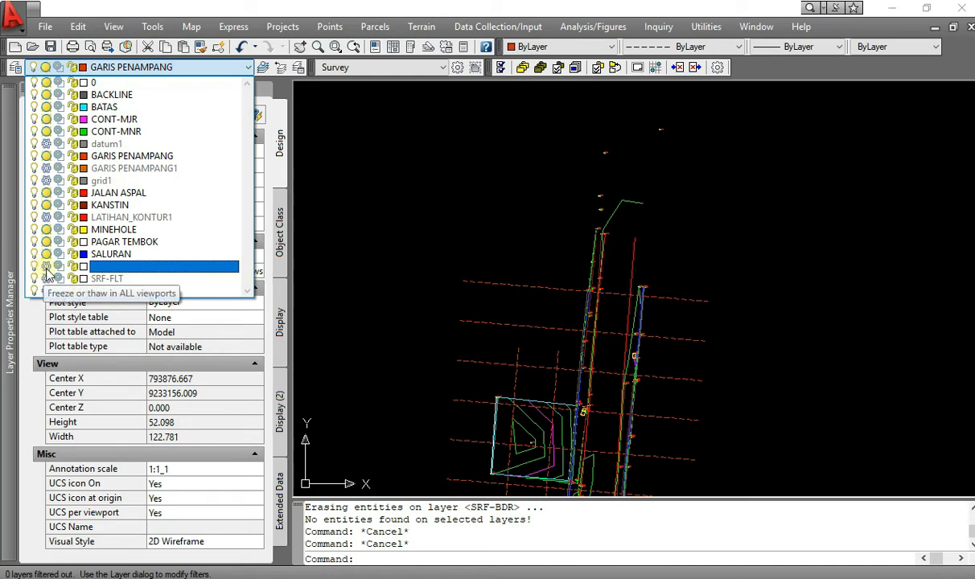
click(45, 266)
click(239, 70)
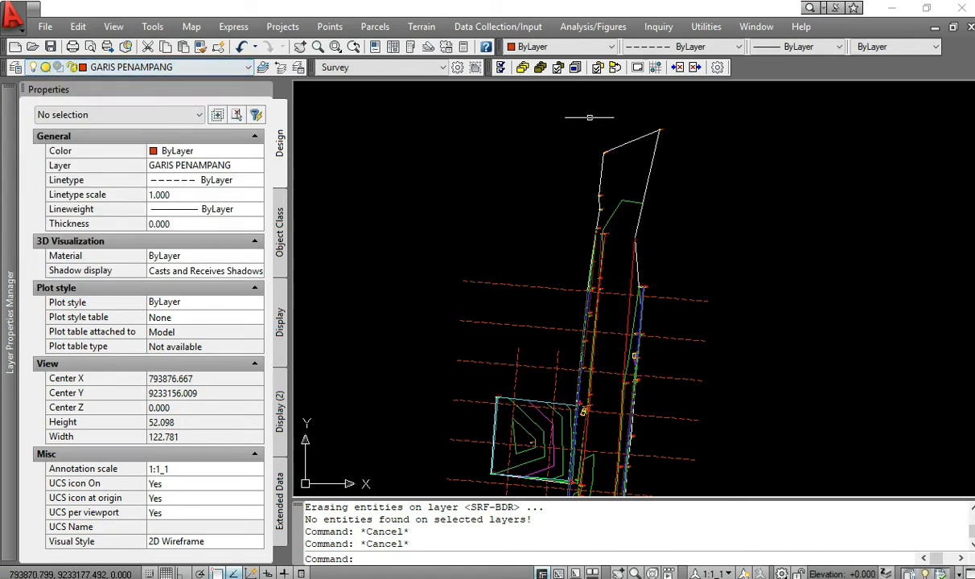
key(Escape)
key(Escape)
middle_drag(656, 172, 660, 120)
click(656, 111)
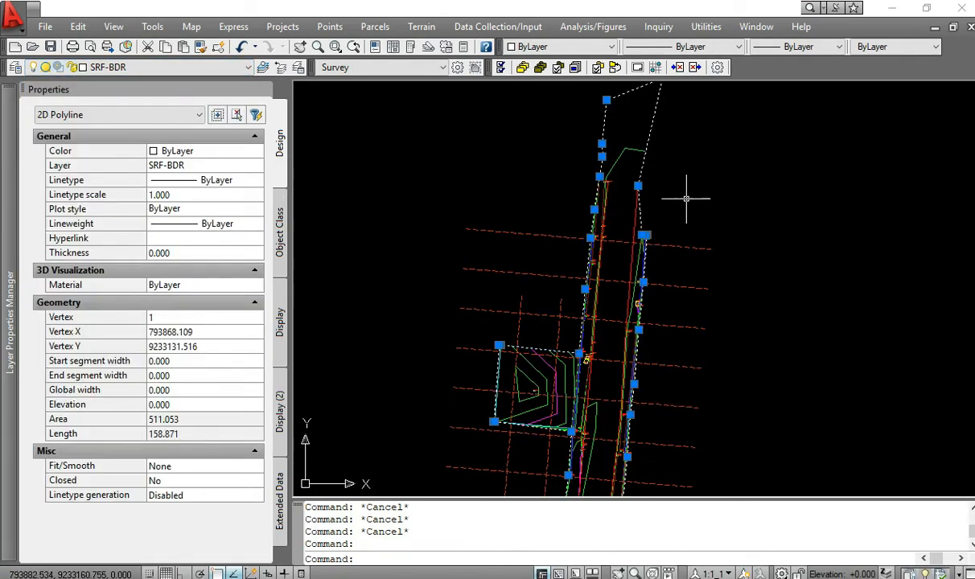
key(Escape)
- Offset the surface border polyline outward by a distance of 1.5
scroll(679, 218, up, 3)
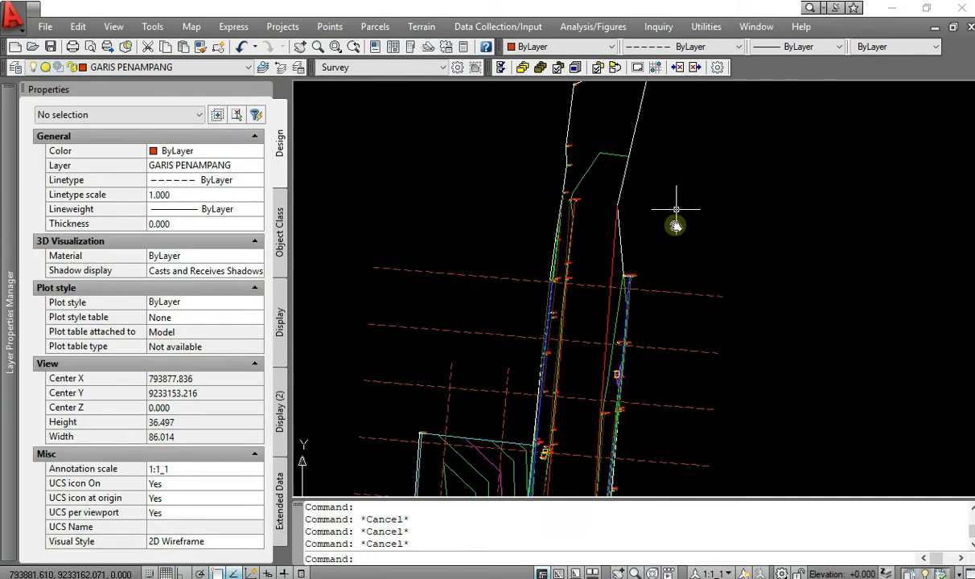
middle_drag(675, 227, 675, 275)
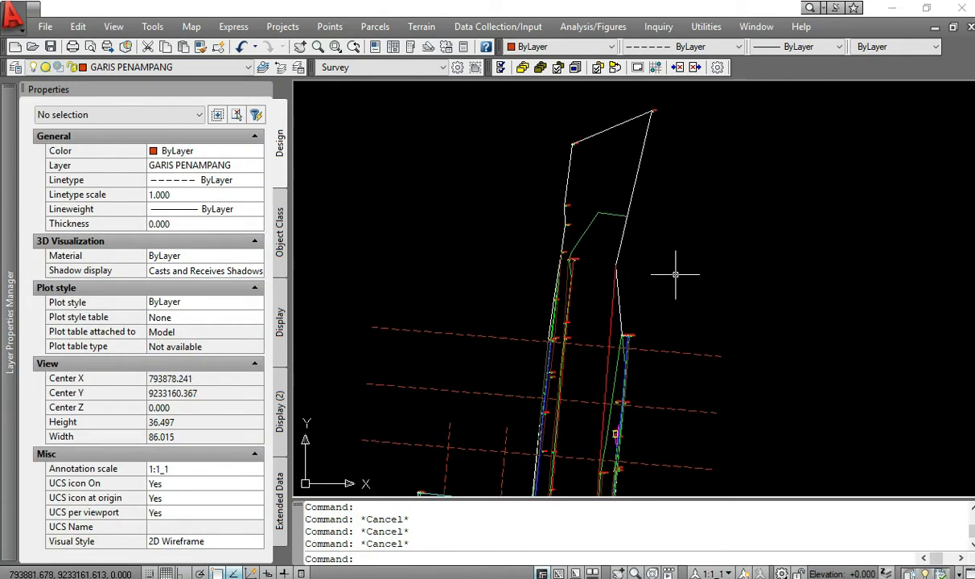
key(Return)
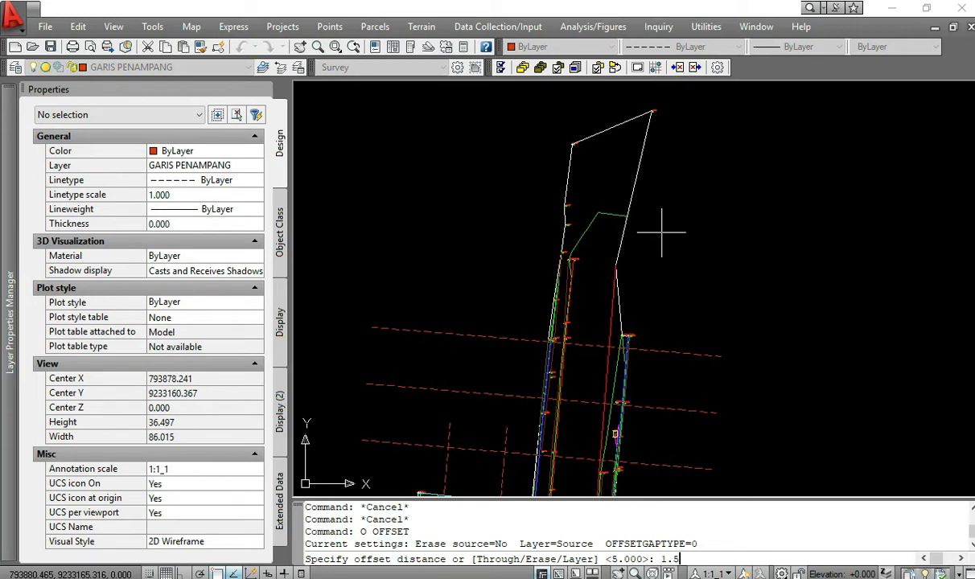
key(Return)
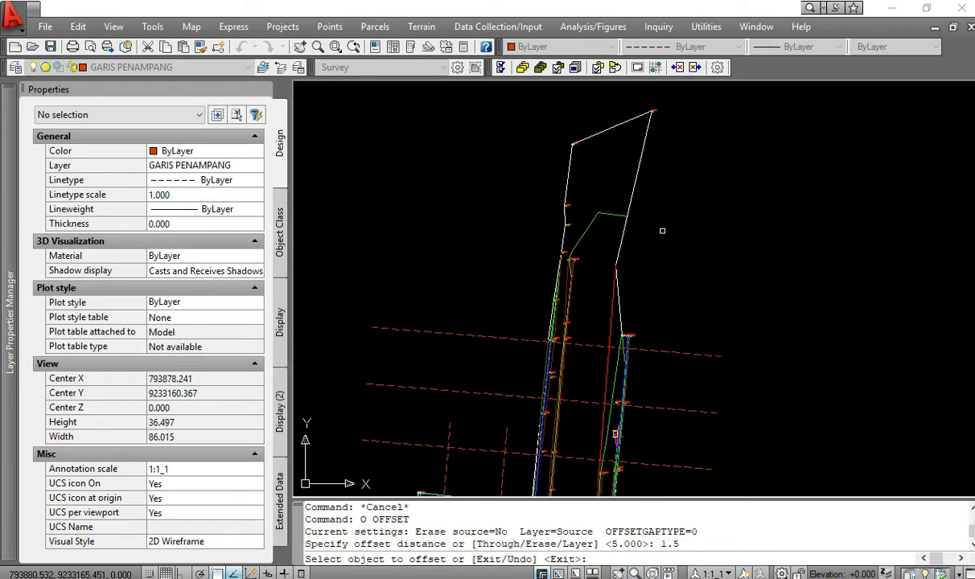
click(639, 176)
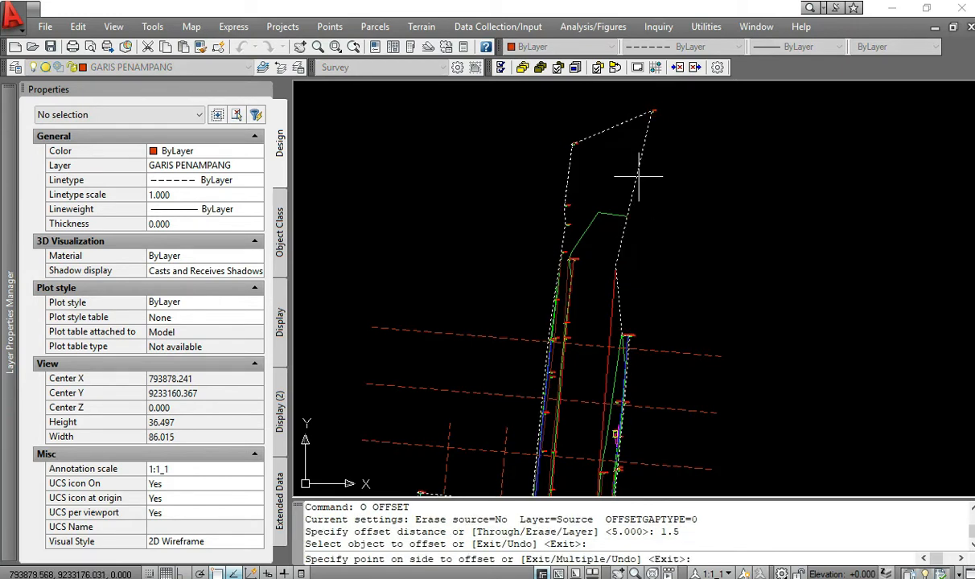
click(748, 194)
key(Escape)
key(Escape)
key(Escape)
key(Escape)
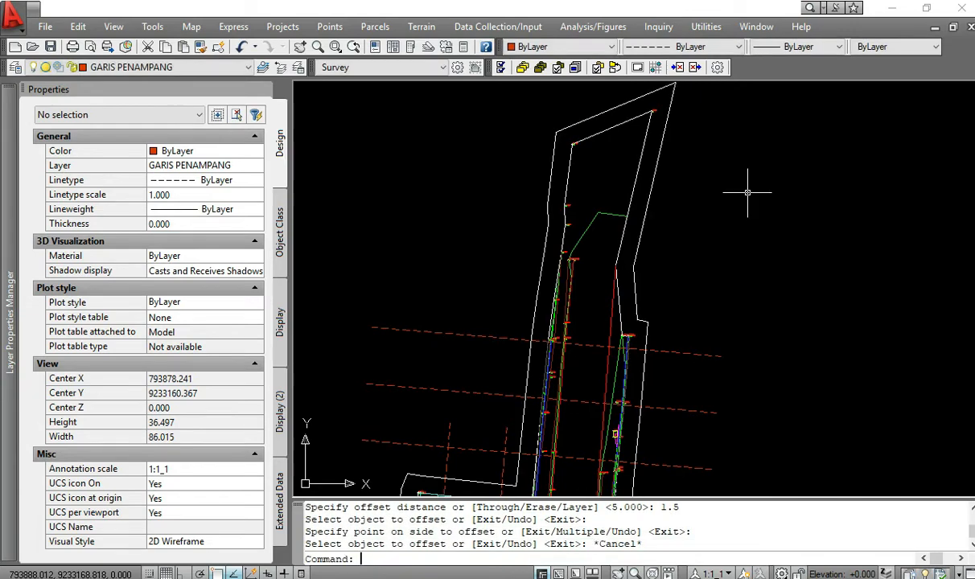
- Trim the eastern ends of the northern cross-section lines, using the outer offset border as the cutting edge
scroll(705, 165, down, 2)
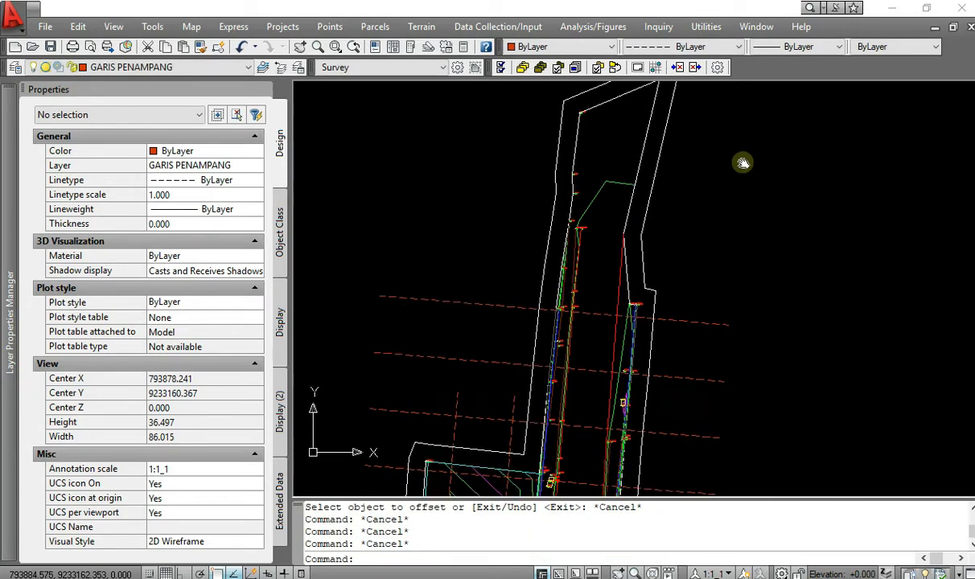
scroll(687, 238, up, 2)
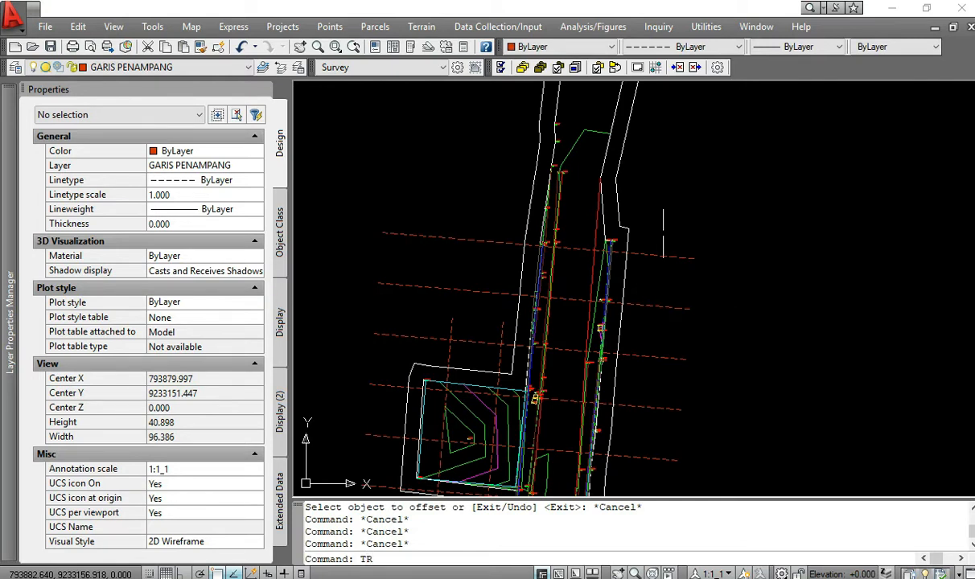
key(Return)
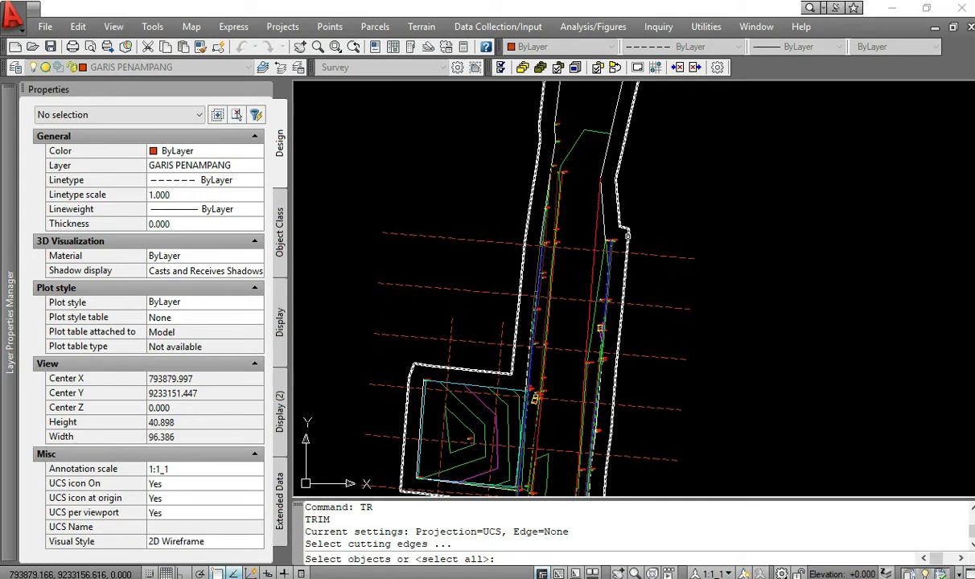
click(628, 235)
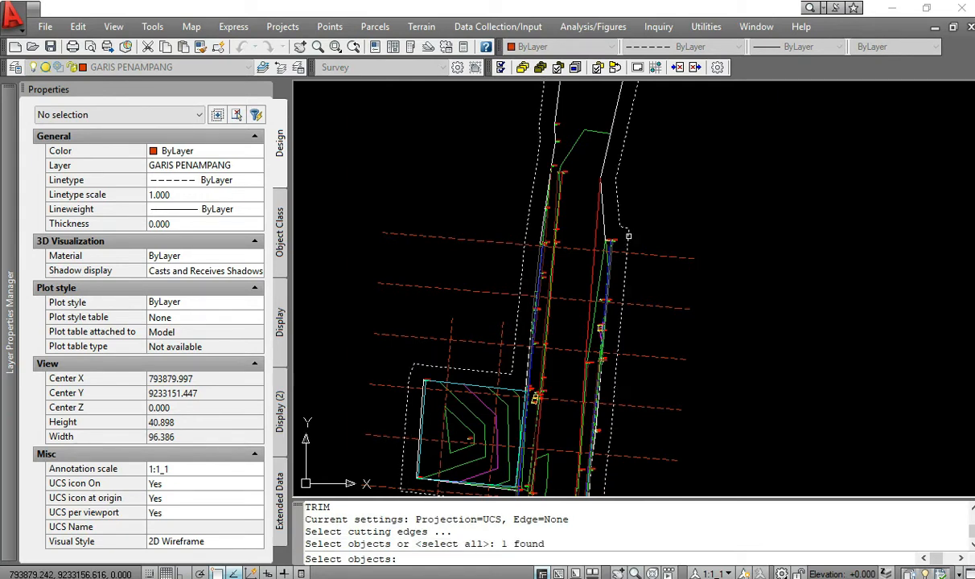
key(Return)
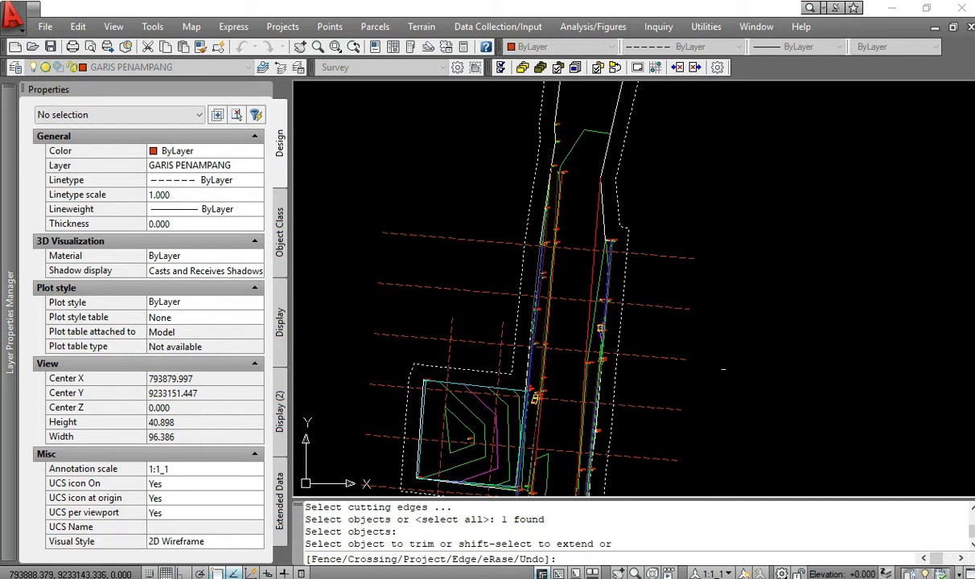
click(716, 440)
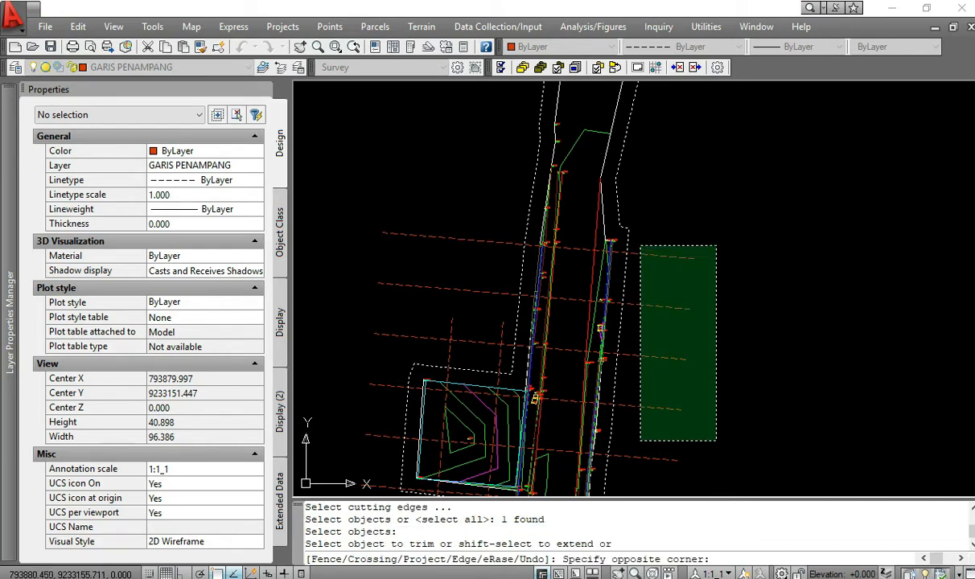
click(642, 245)
click(632, 369)
click(609, 318)
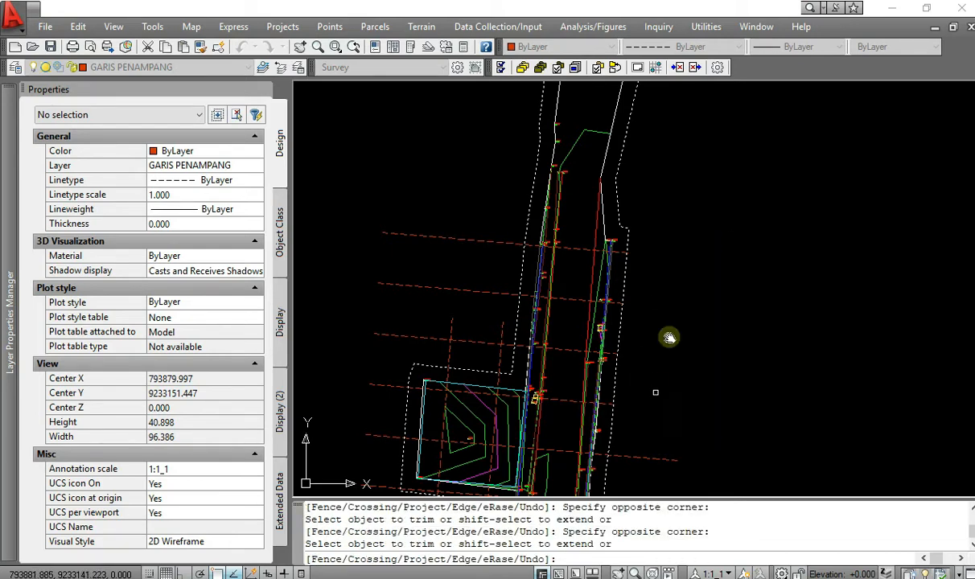
- Trim the eastern ends of the remaining southern cross-section lines at the outer border
middle_drag(680, 496, 739, 285)
click(714, 444)
click(674, 313)
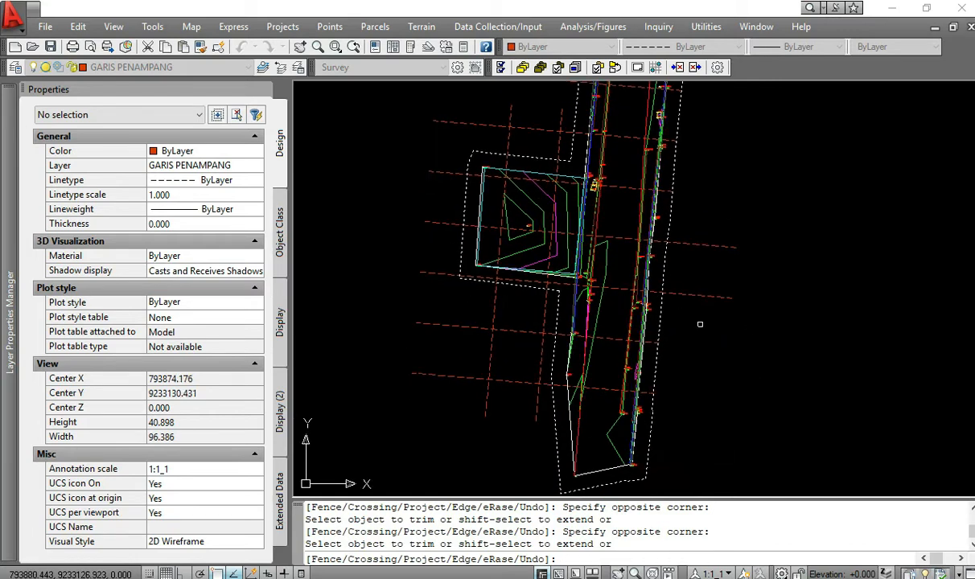
click(709, 323)
click(686, 233)
- Trim the section lines southwest of the outer border, including the southern ends of the two lengthwise lines
click(481, 411)
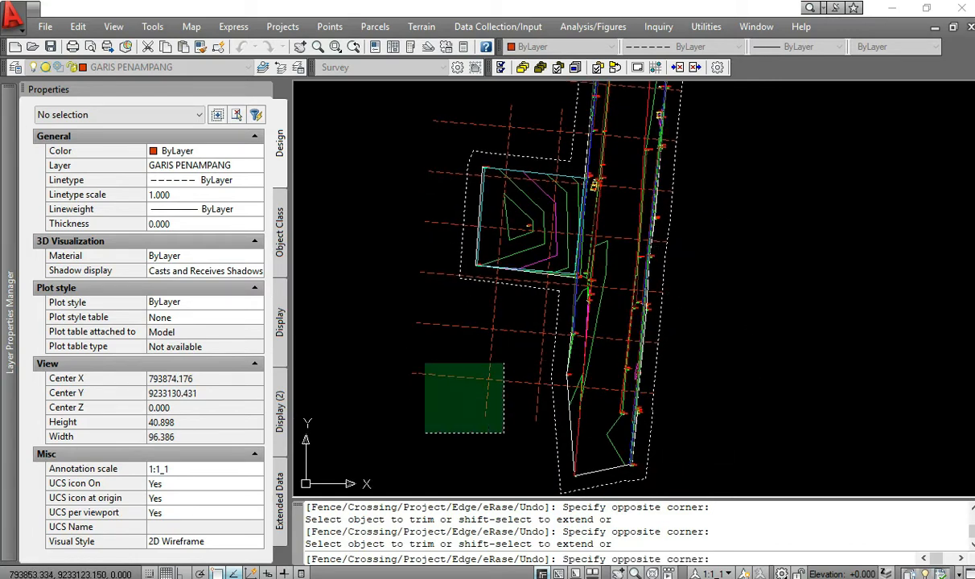
click(366, 300)
click(543, 402)
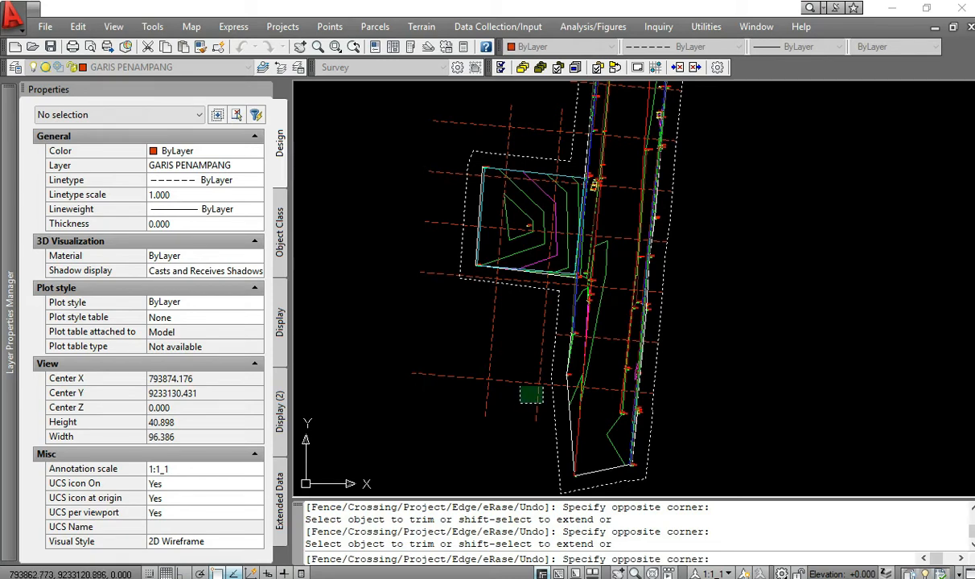
click(516, 375)
- Trim the western ends of the cross-section lines across and north of the contoured area at the outer border
middle_drag(428, 309, 487, 385)
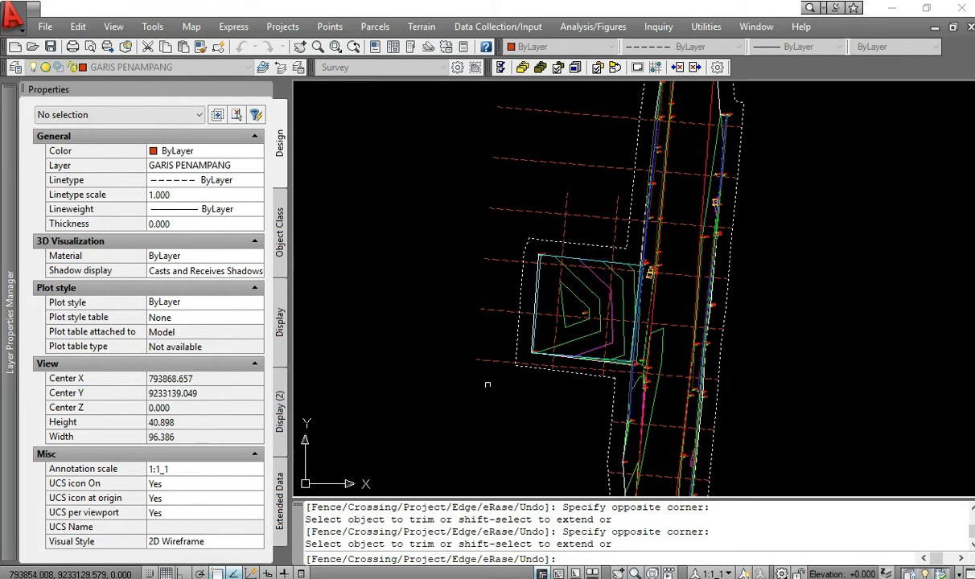
middle_drag(494, 325, 508, 381)
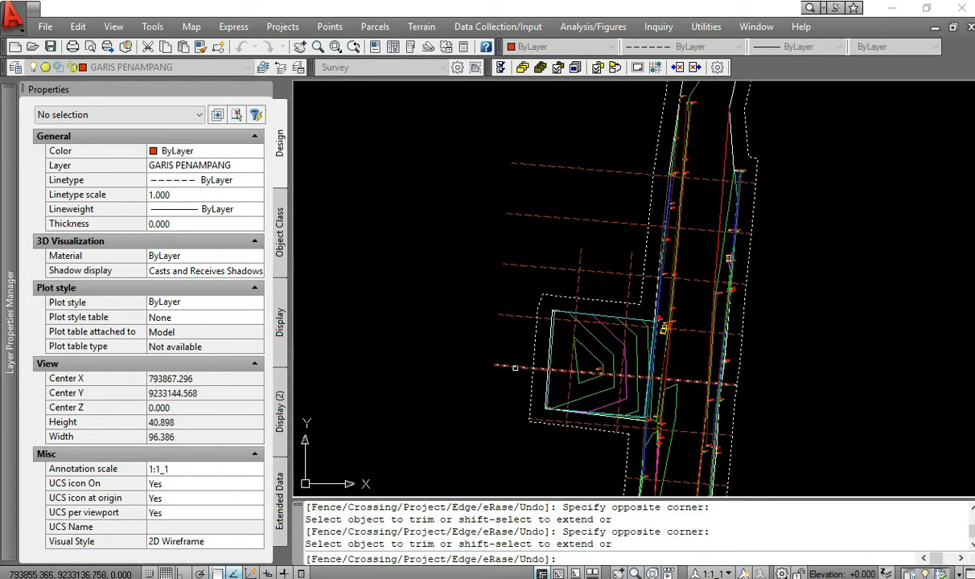
click(524, 280)
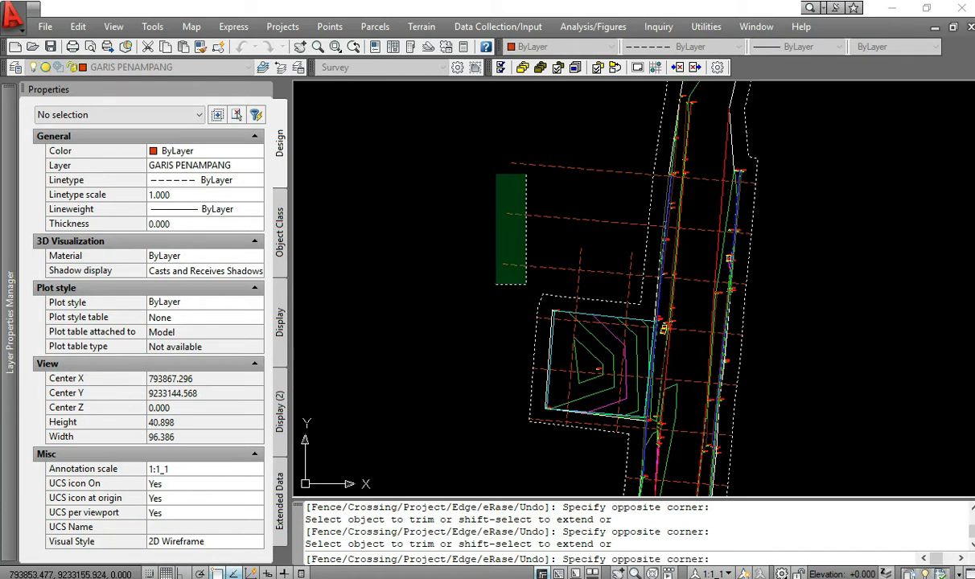
click(472, 161)
click(617, 229)
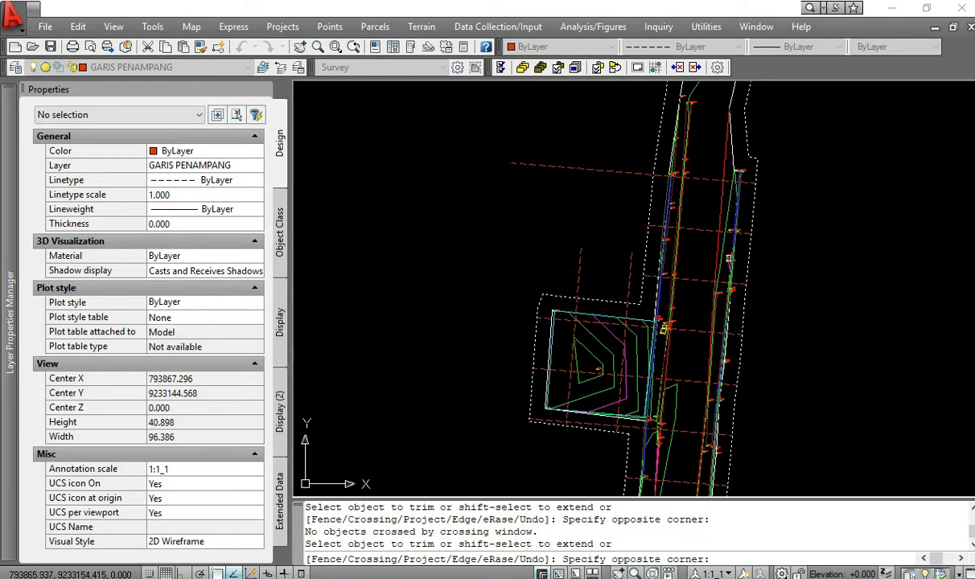
click(610, 173)
- Trim the northern ends of the two lengthwise section lines at the outer border and end the Trim command
click(604, 265)
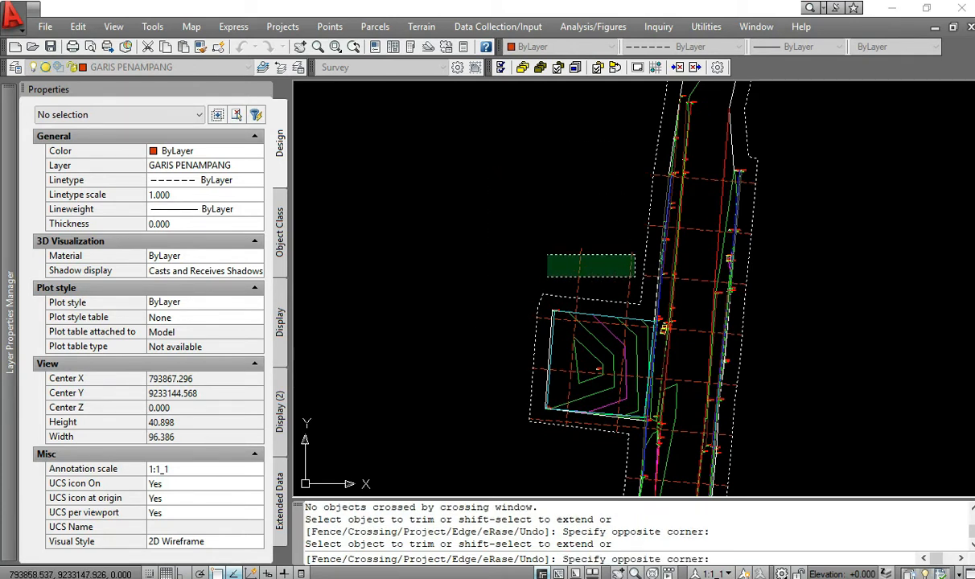
click(518, 239)
scroll(592, 414, up, 4)
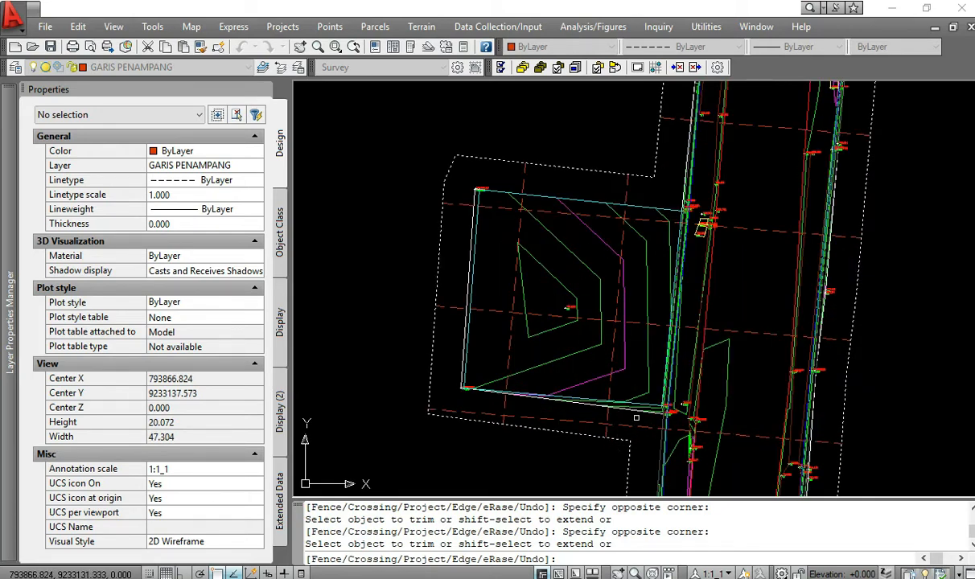
middle_drag(635, 434, 679, 312)
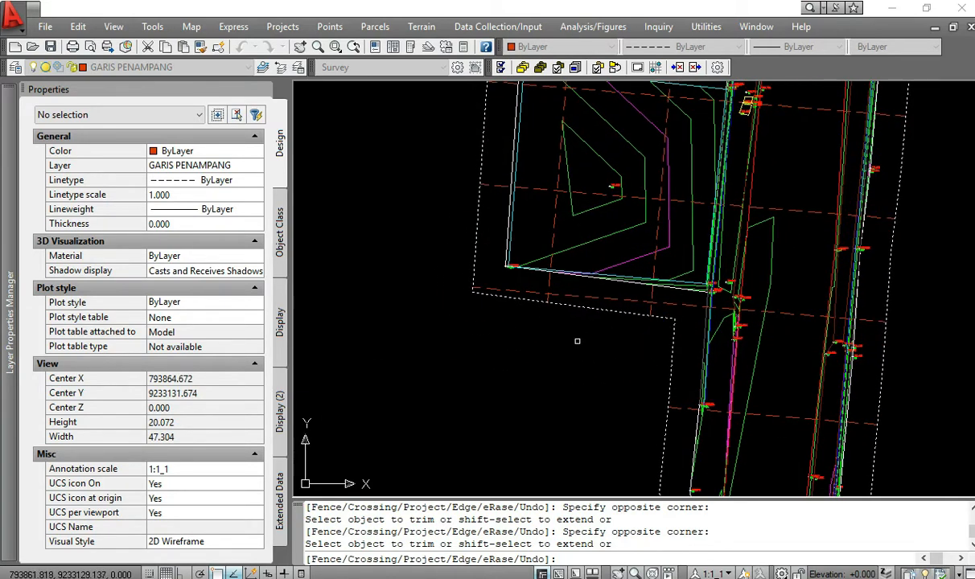
key(Escape)
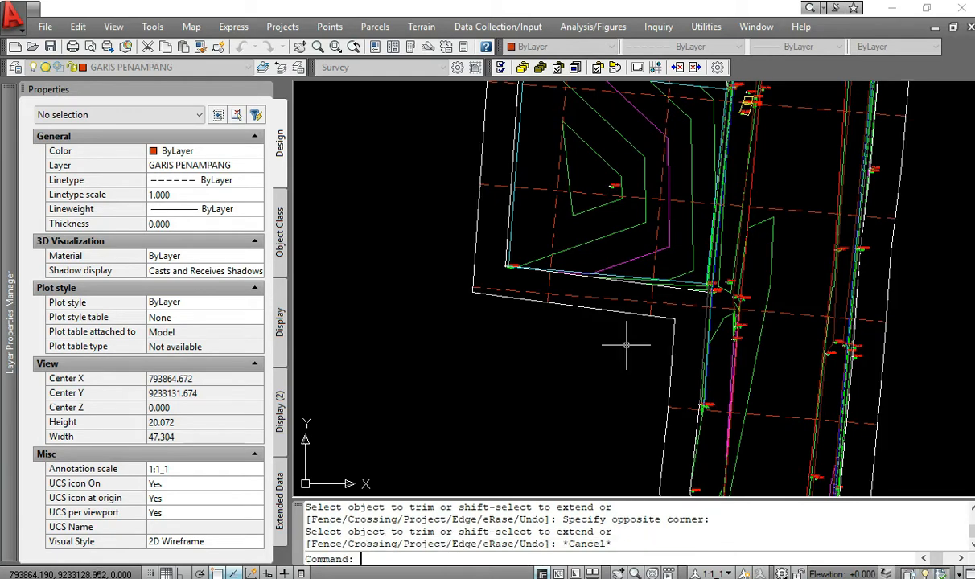
key(Escape)
key(Escape)
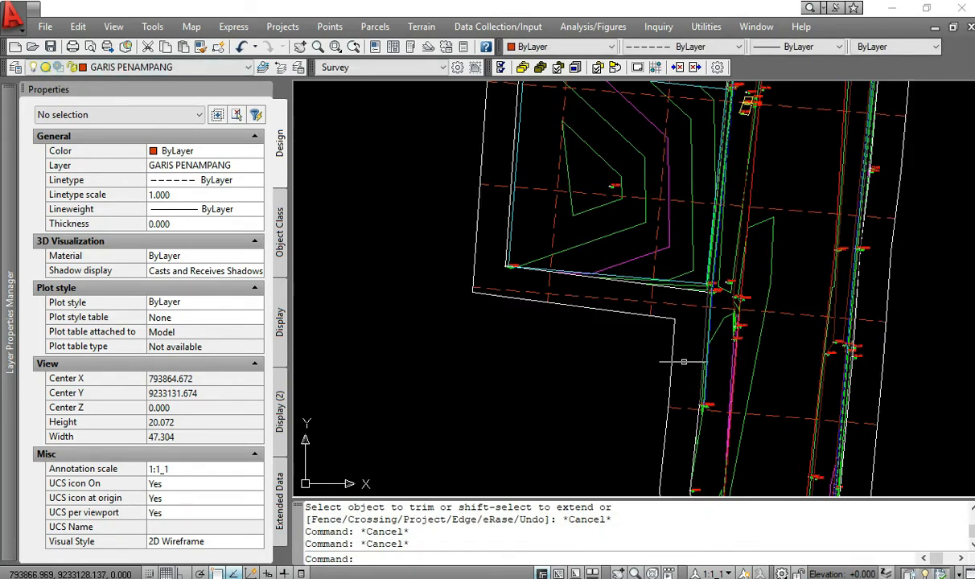
- Erase the outer offset border and freeze the layer holding the surface border
click(674, 345)
text(e)
key(Return)
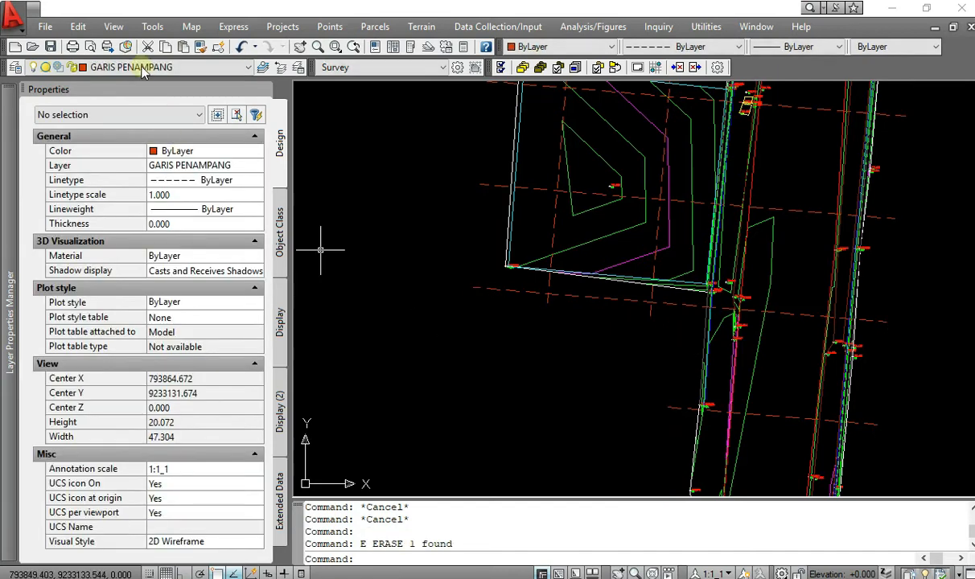
click(142, 68)
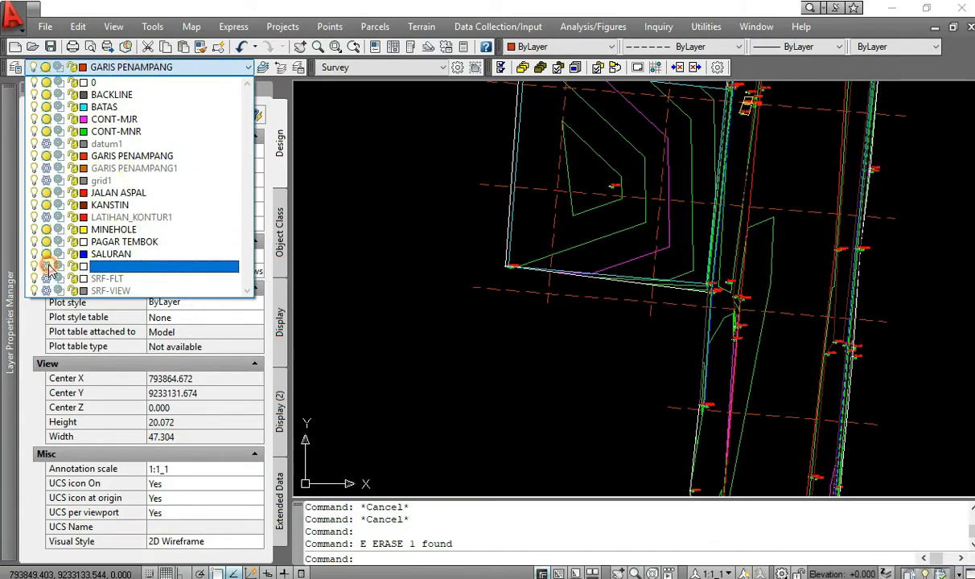
click(185, 69)
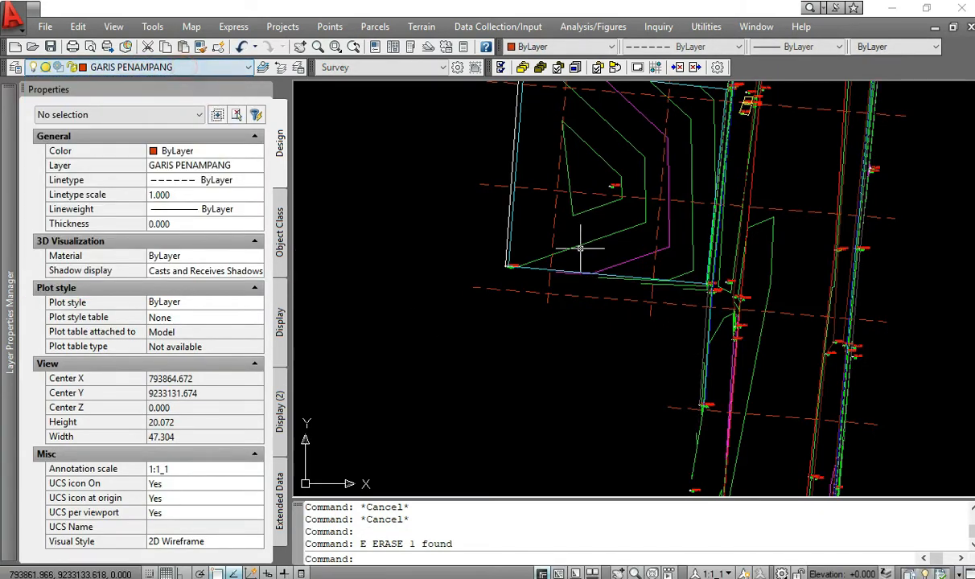
- Shorten the section line just south of the contoured area by stretching its western end to a Nearest point by the road, leaving it about 10.3 long
click(612, 298)
click(473, 287)
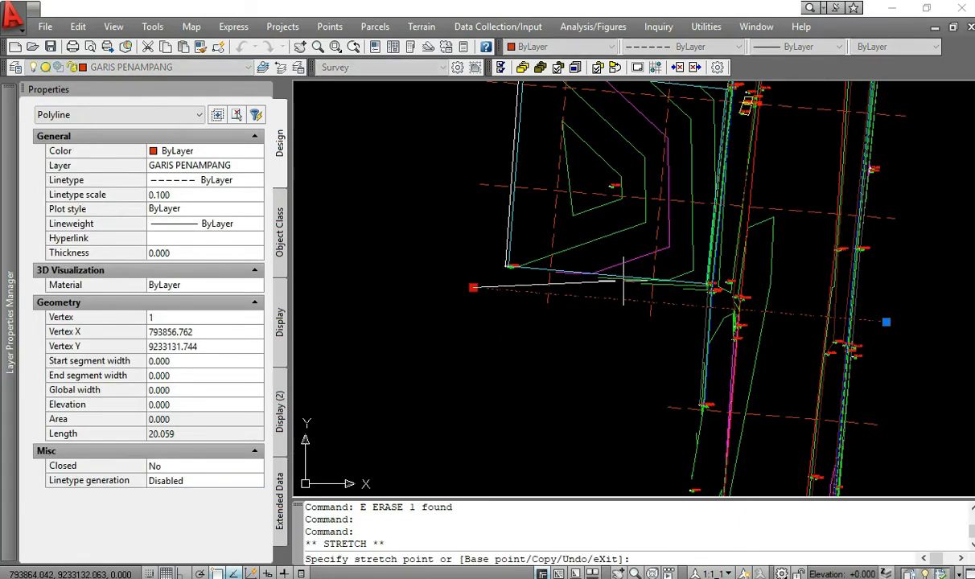
text(1)
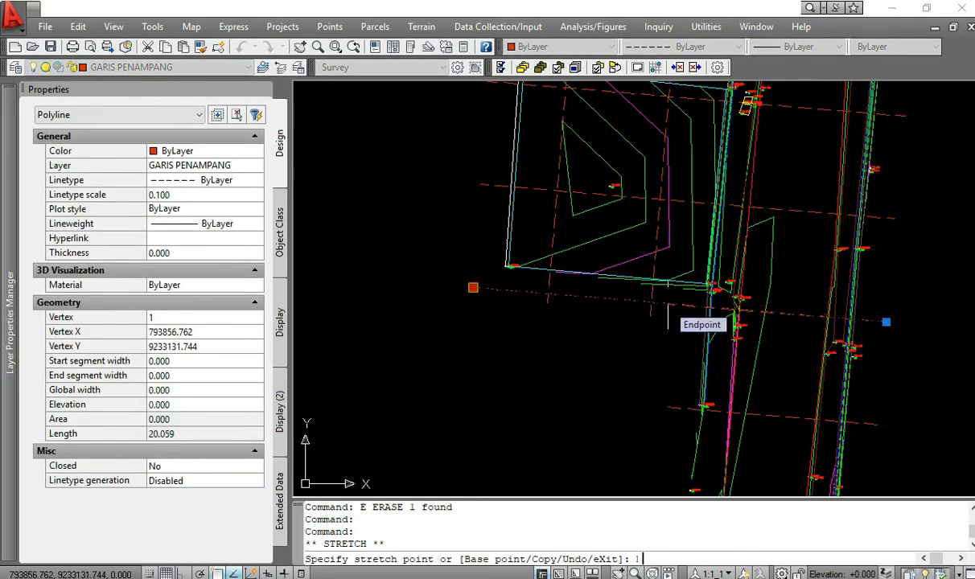
key(BackSpace)
text(NEA)
key(Return)
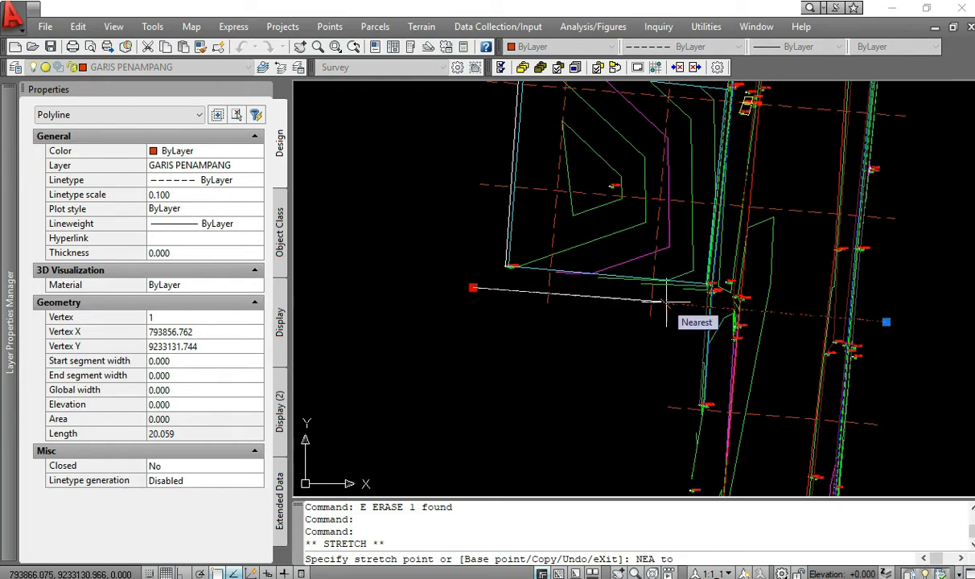
click(672, 303)
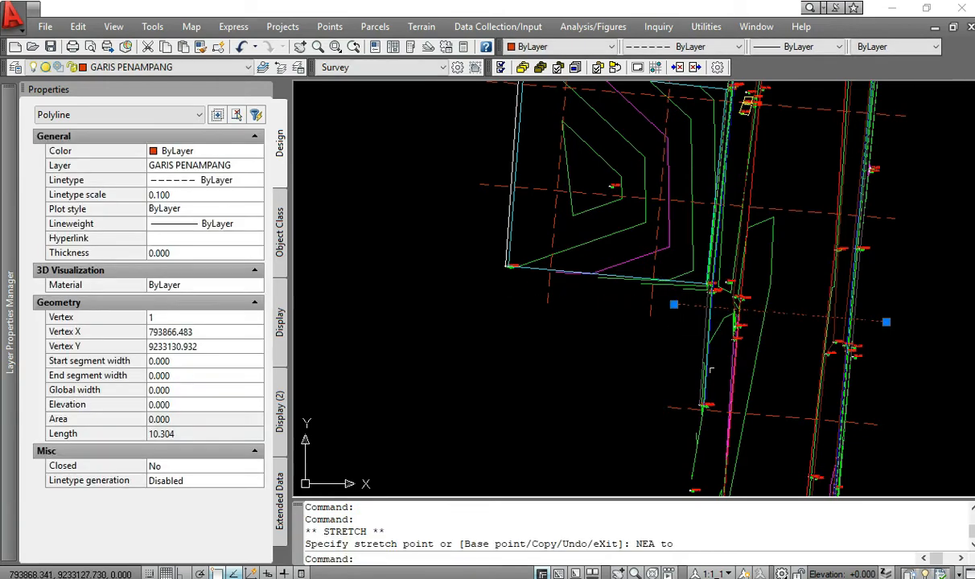
key(Escape)
key(Escape)
key(Escape)
key(Escape)
- Examine the trimmed section lines across the whole site and around the northern part of the road
scroll(724, 323, down, 2)
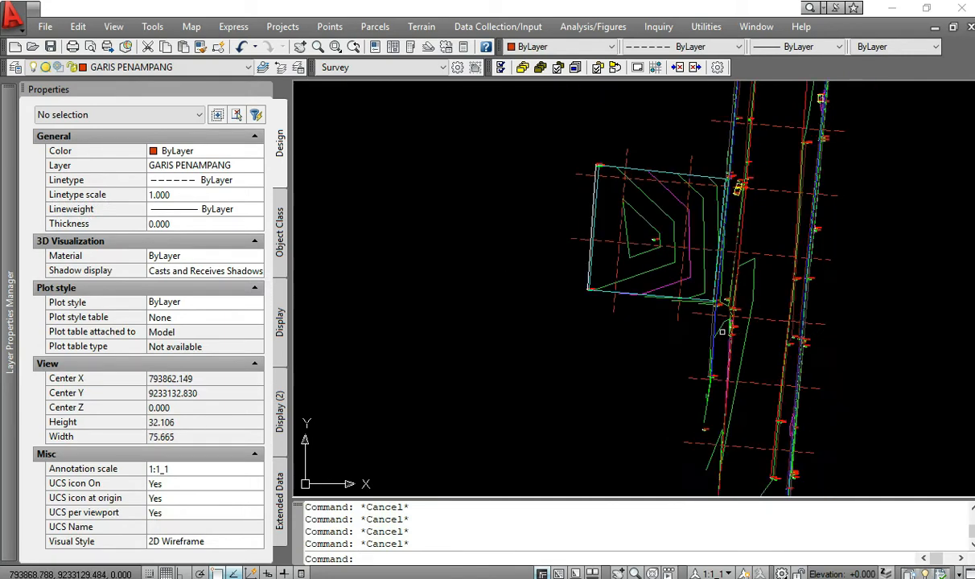
middle_drag(711, 332, 625, 379)
middle_drag(781, 321, 688, 342)
scroll(708, 330, down, 4)
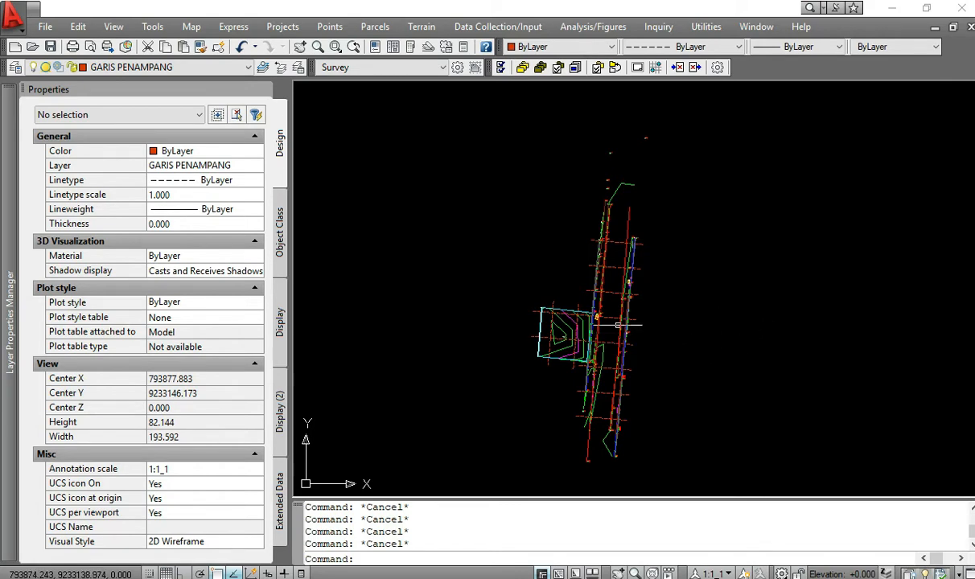
middle_drag(696, 297, 668, 303)
scroll(668, 303, up, 2)
scroll(578, 249, up, 4)
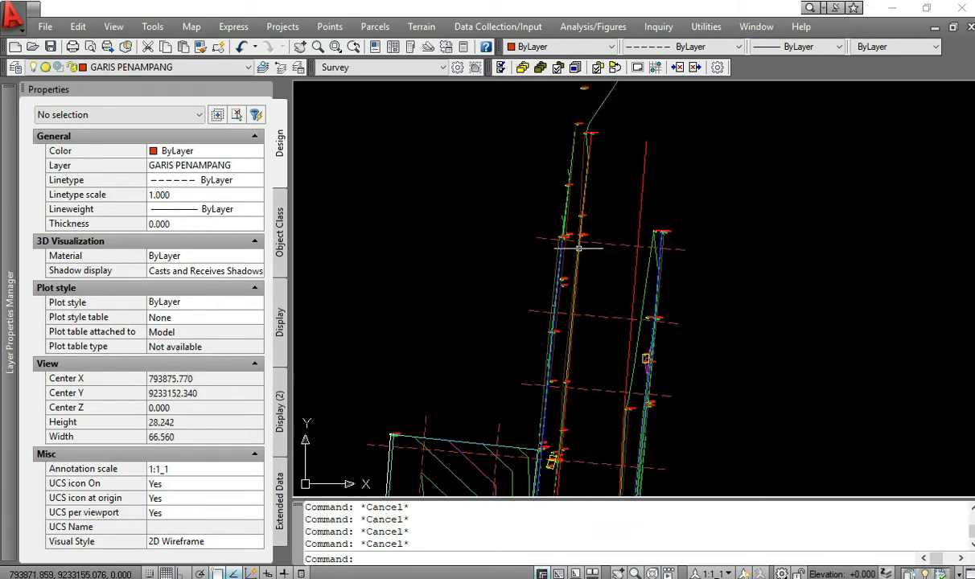
scroll(529, 244, up, 4)
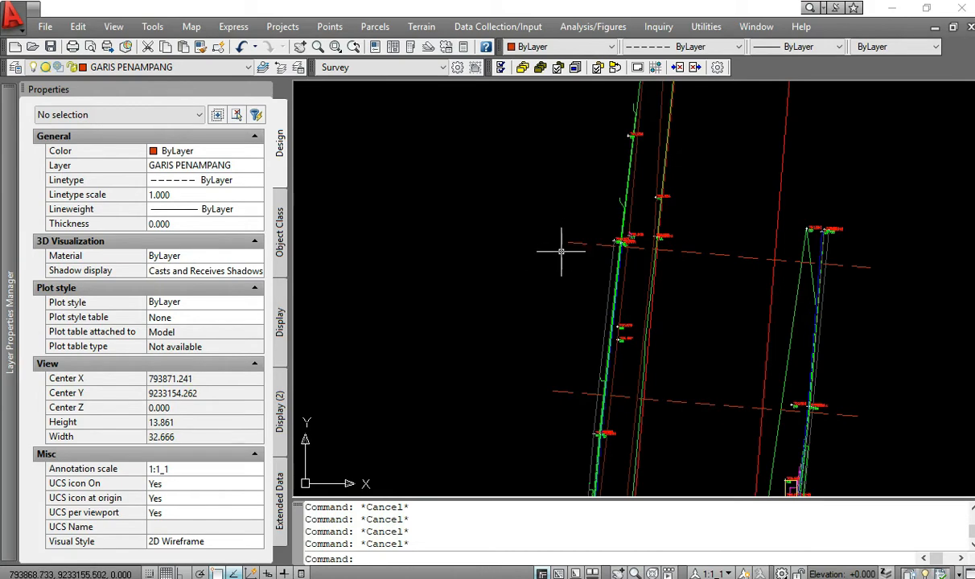
scroll(562, 252, down, 1)
middle_drag(559, 254, 605, 280)
scroll(506, 288, down, 1)
middle_drag(516, 289, 552, 295)
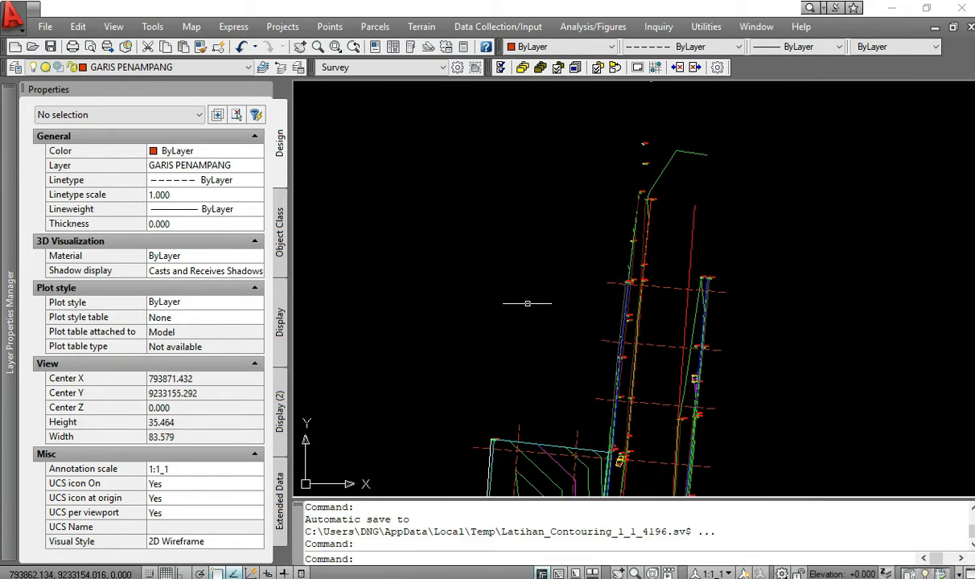
scroll(527, 297, up, 2)
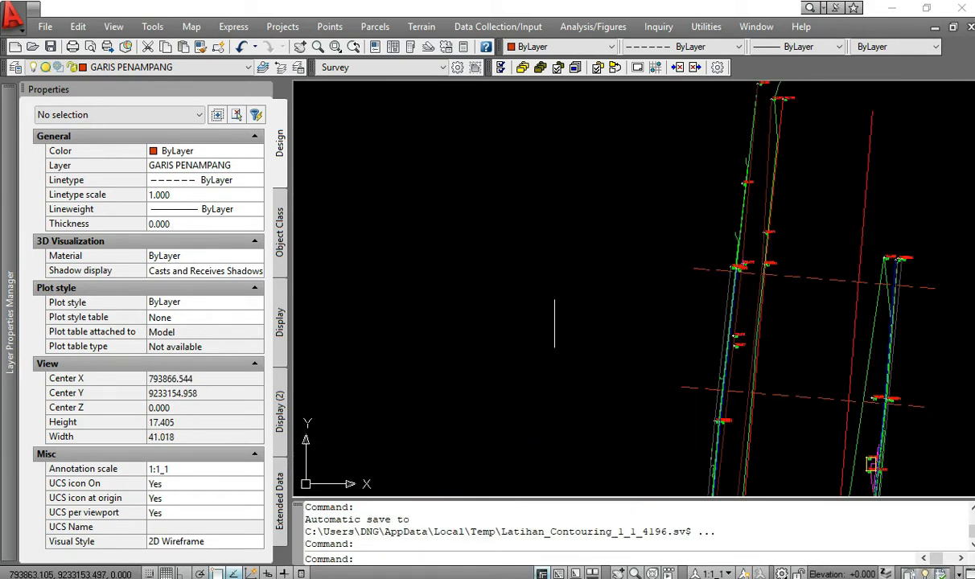
- Save the drawing
click(50, 46)
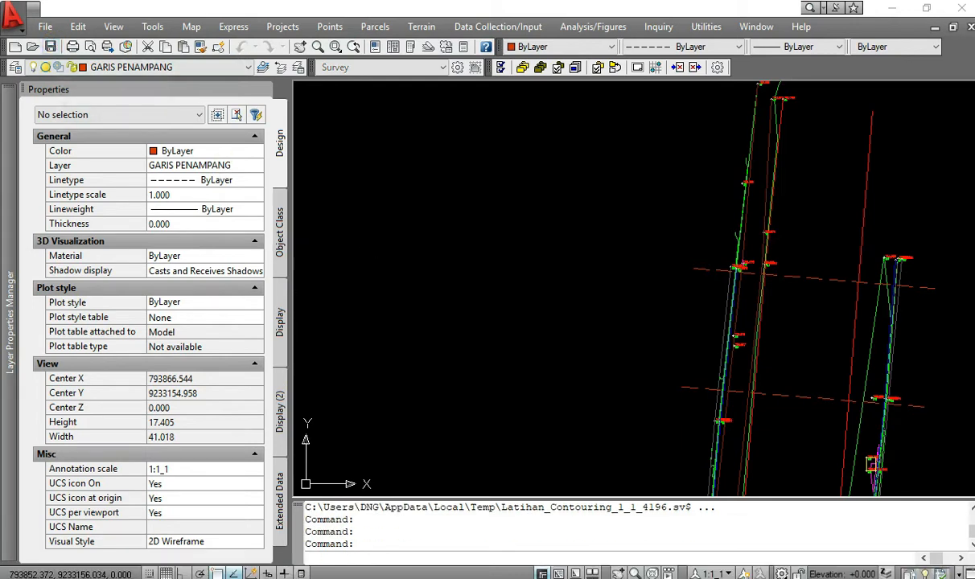
key(Escape)
key(Escape)
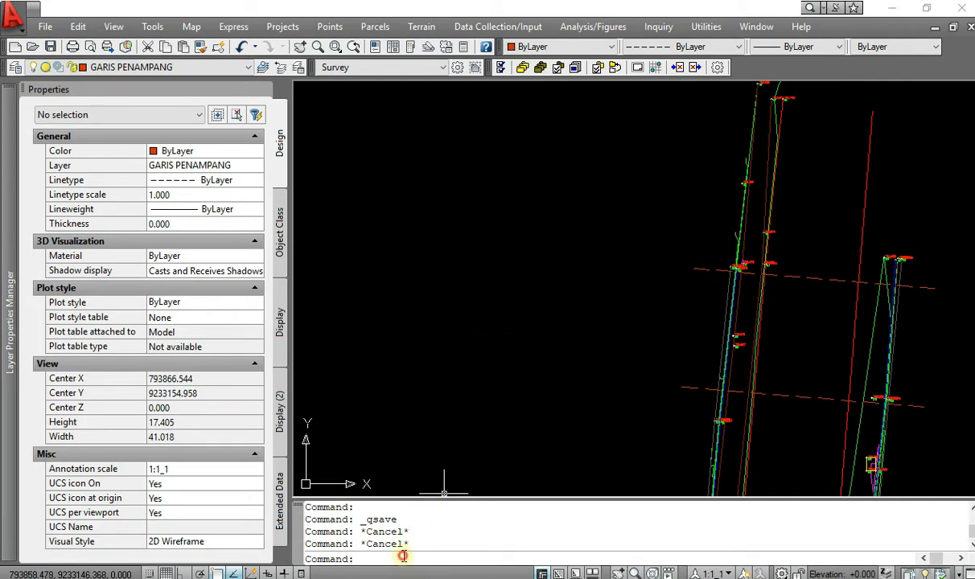
- Draw a small, nearly square rectangle in the empty area west of the northernmost section line
text(RE)
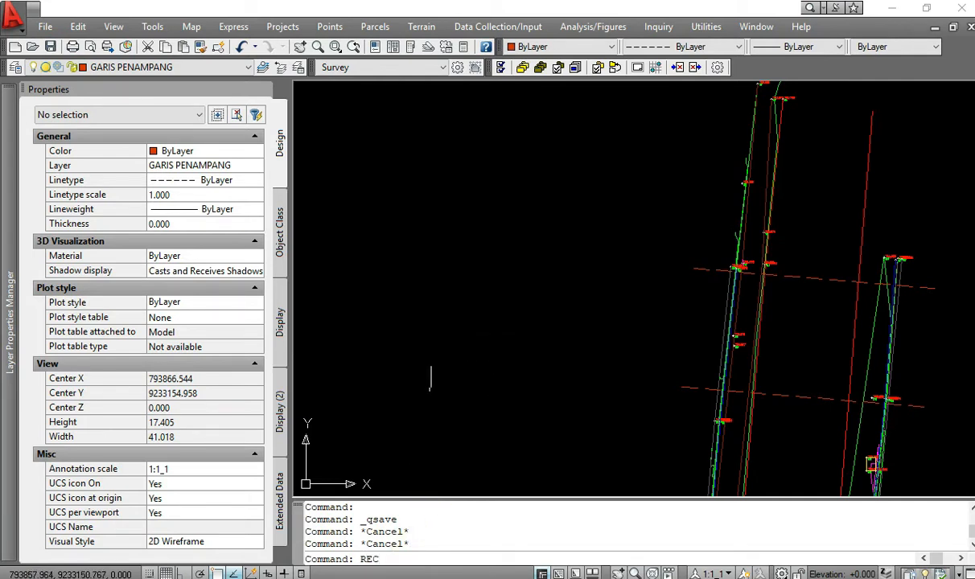
text(C)
key(Return)
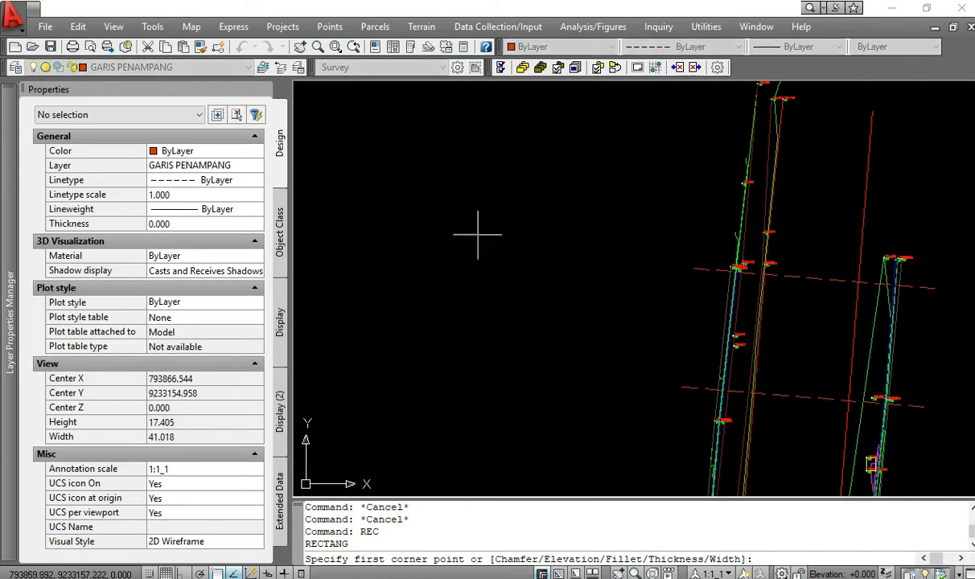
click(475, 233)
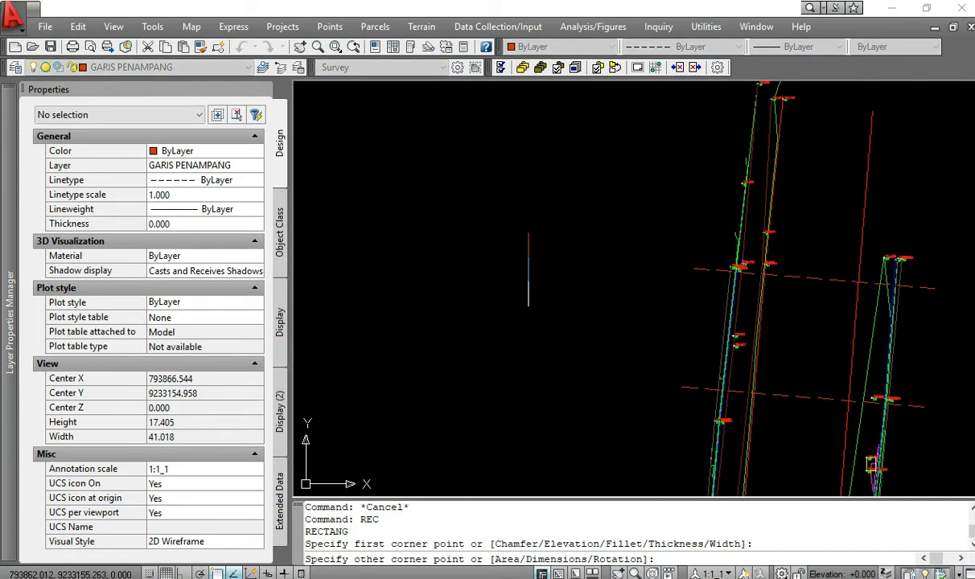
click(529, 282)
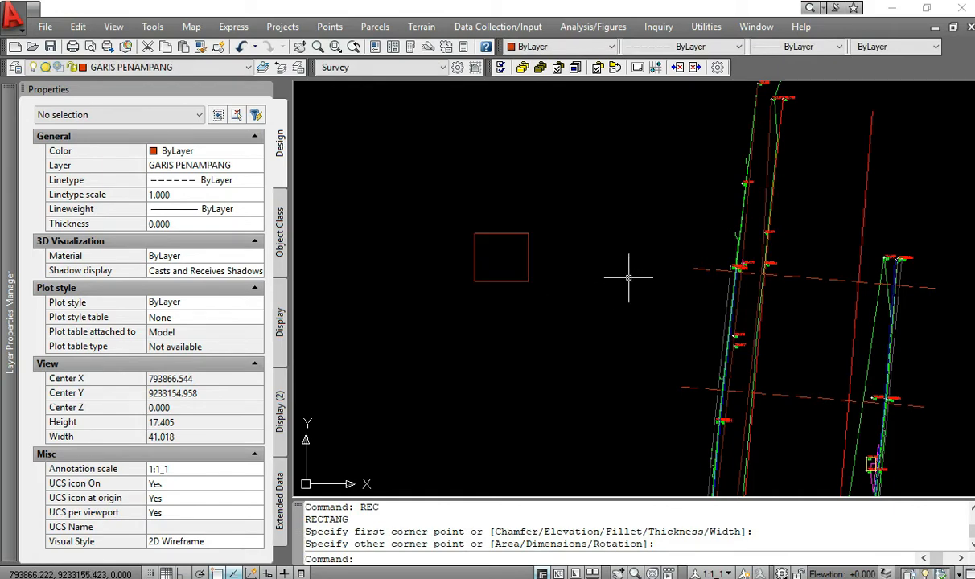
key(Escape)
key(Escape)
key(Escape)
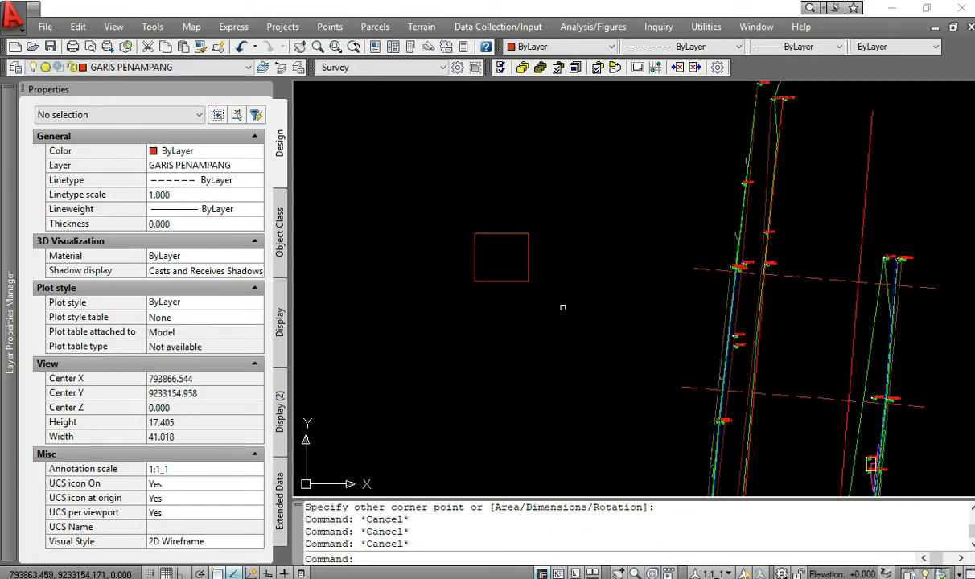
- Move the small rectangle by its lower-right corner onto the western endpoint of the northernmost section line
text(M)
key(Return)
click(573, 351)
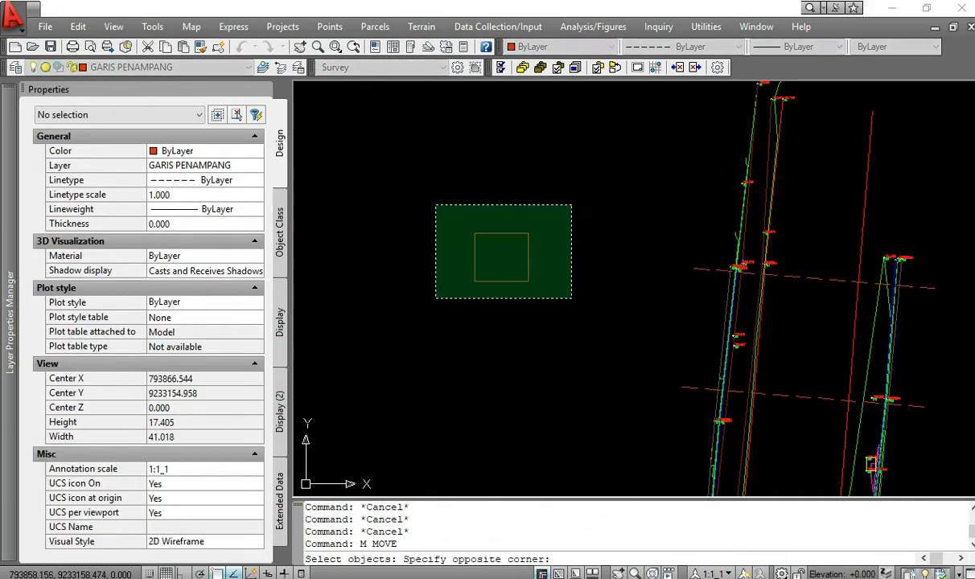
click(432, 205)
key(Return)
click(529, 280)
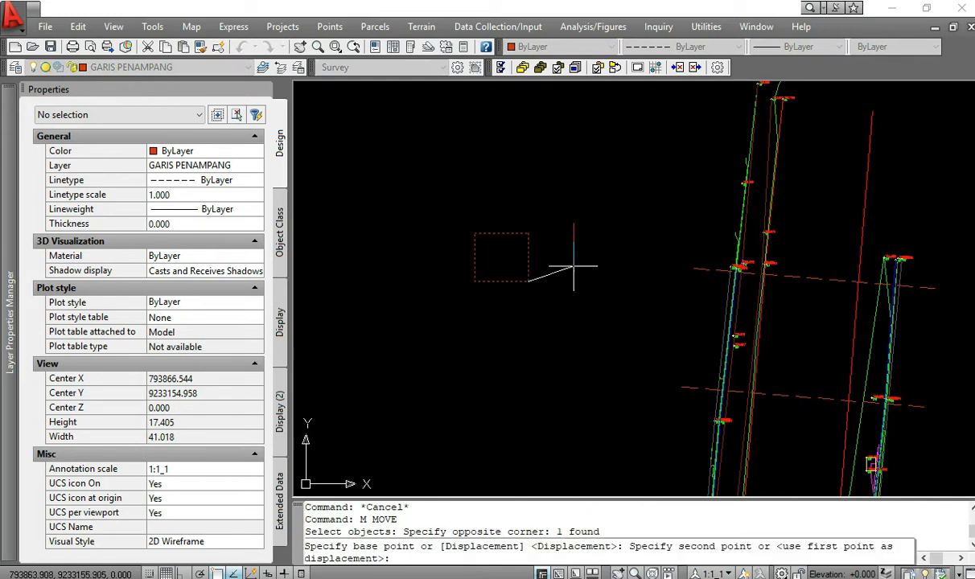
click(689, 266)
key(Escape)
key(Escape)
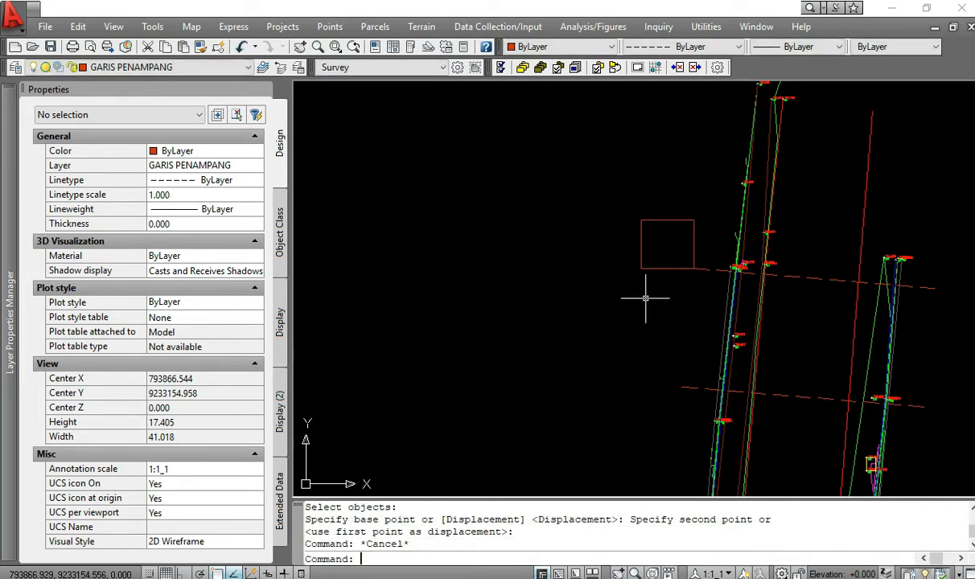
- Rotate the rectangle about its corner on the section line's endpoint, using its diagonal as the Reference angle and pointing the opposite corner west in line
text(RO)
key(Return)
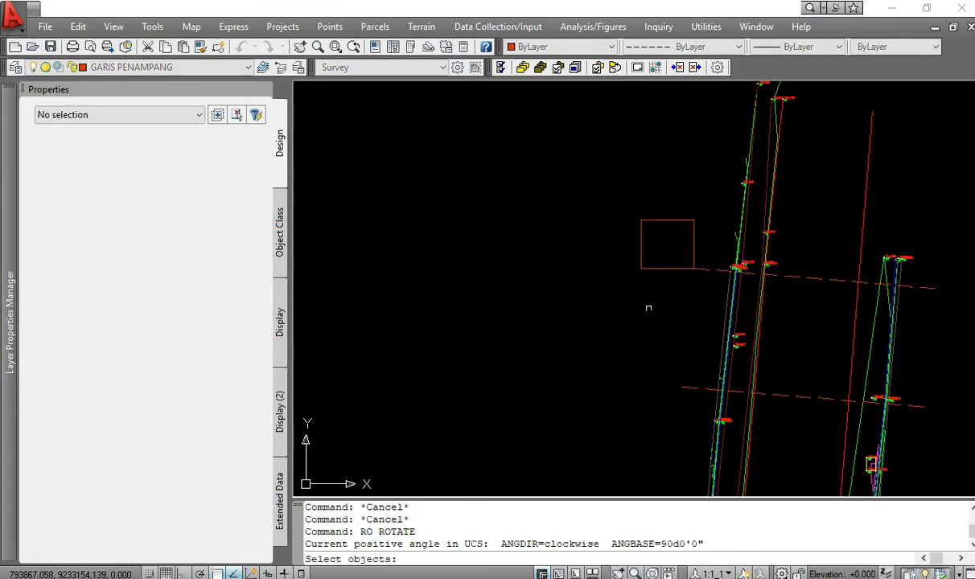
click(655, 274)
click(636, 248)
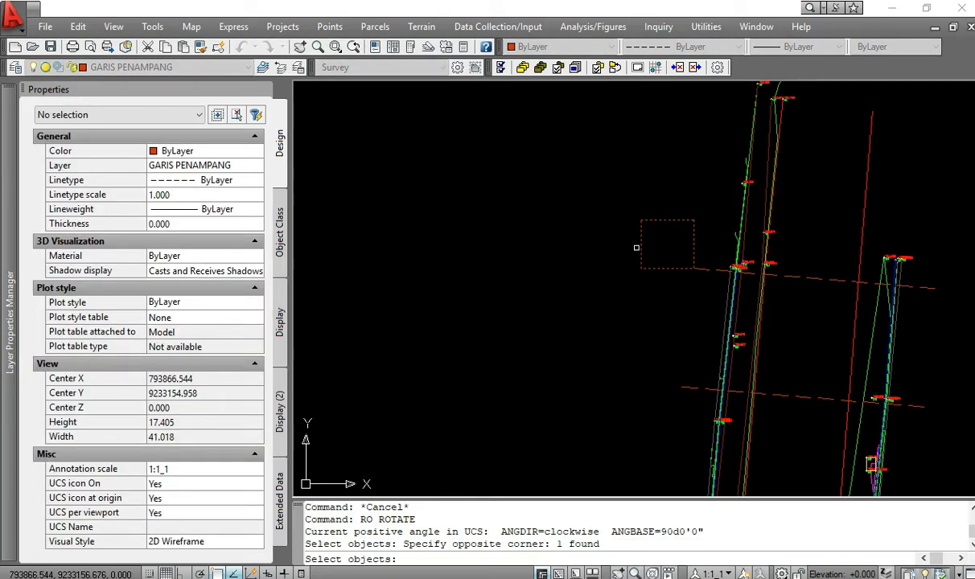
key(Return)
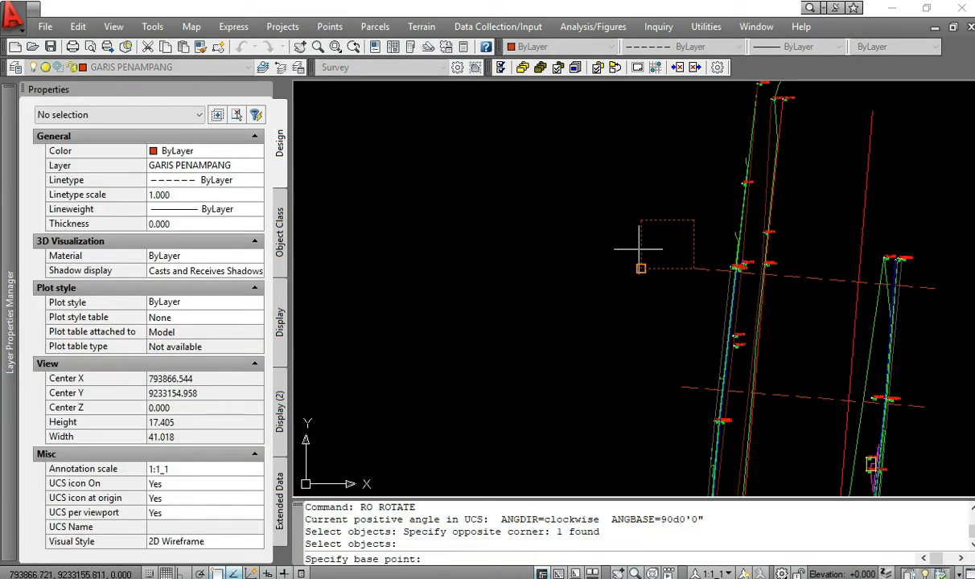
click(695, 268)
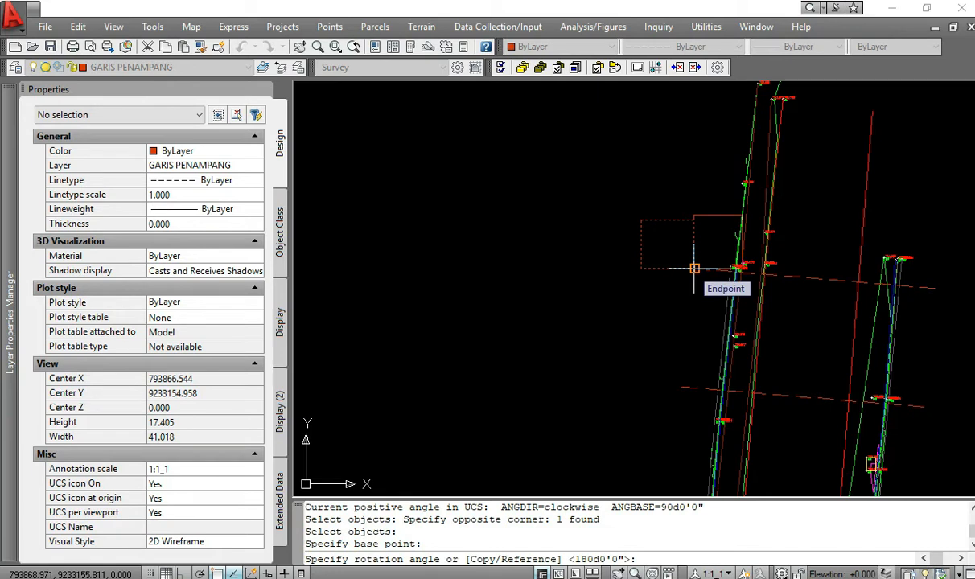
key(Return)
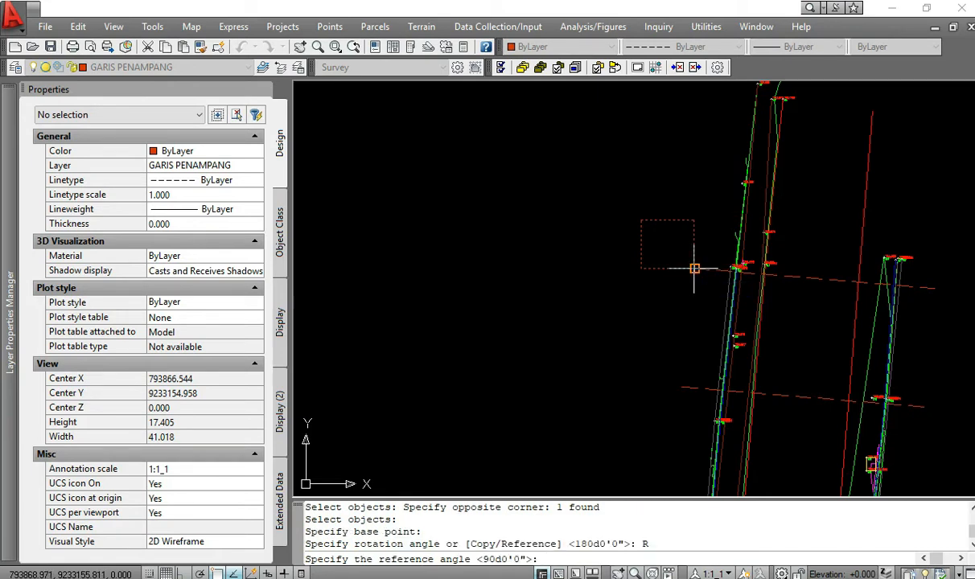
click(695, 268)
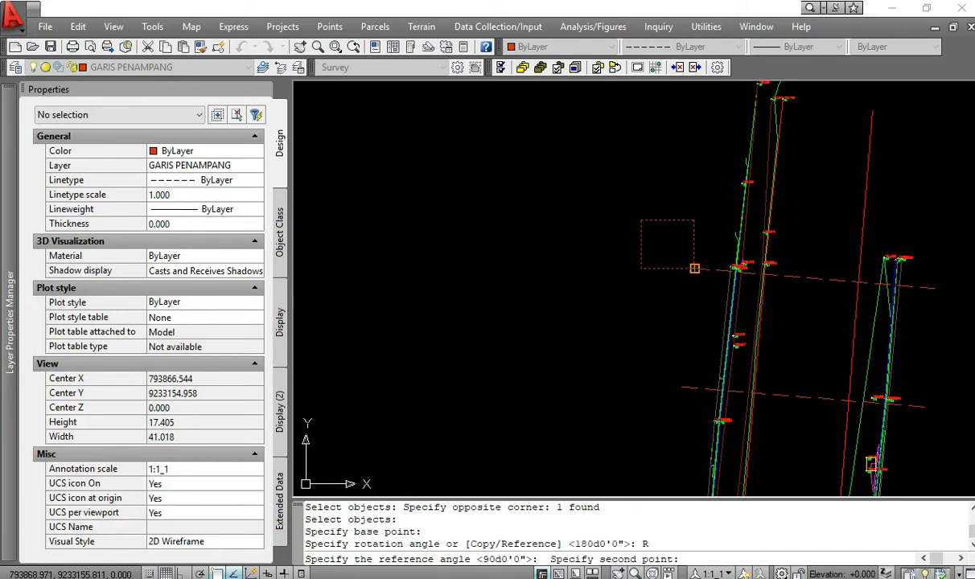
click(643, 222)
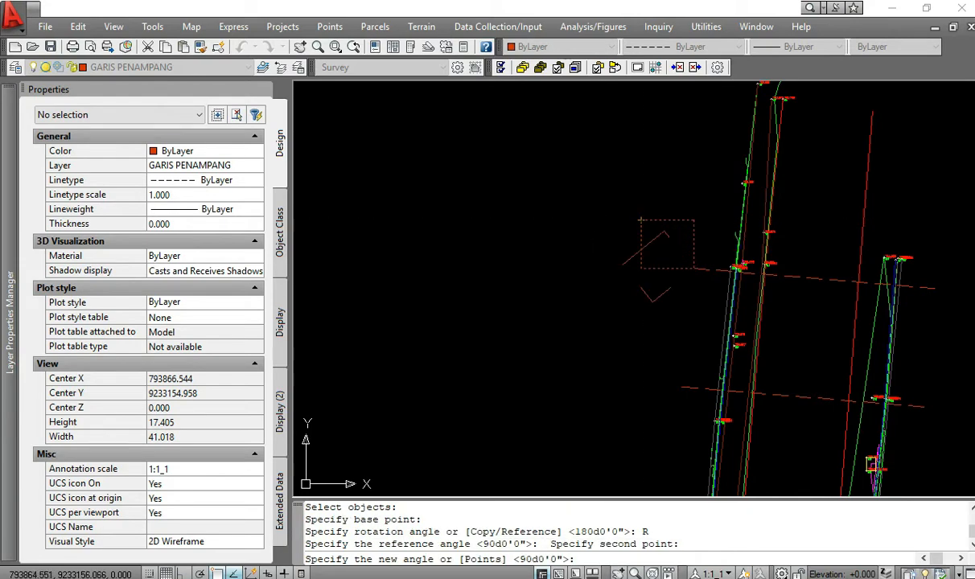
click(589, 263)
key(Escape)
key(Escape)
key(Escape)
middle_drag(670, 308, 614, 317)
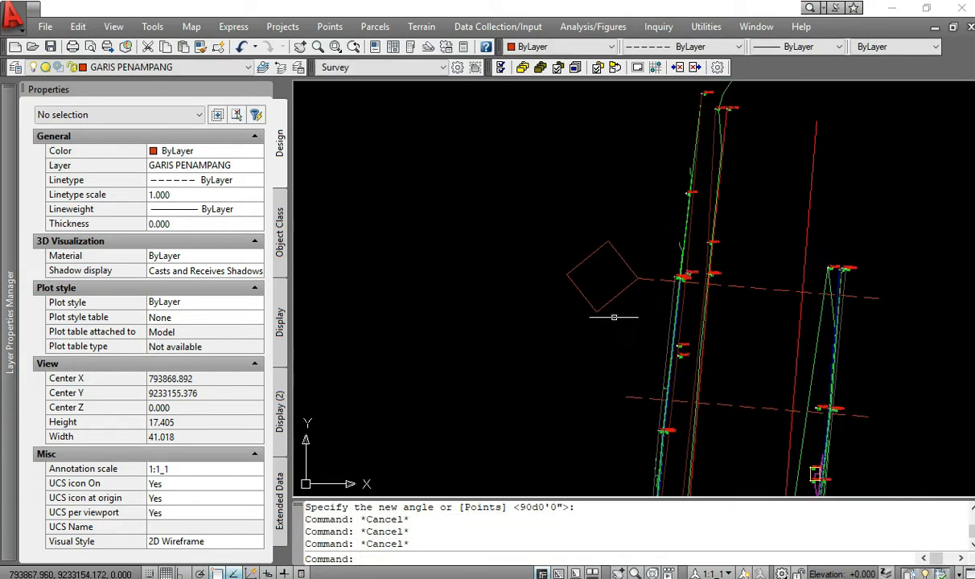
scroll(614, 309, up, 2)
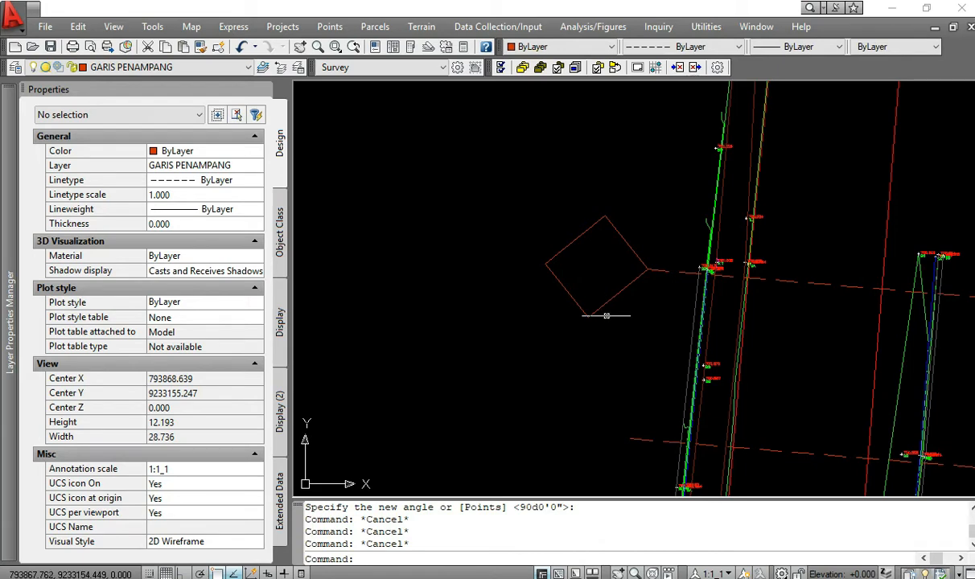
scroll(606, 316, down, 3)
scroll(636, 332, up, 2)
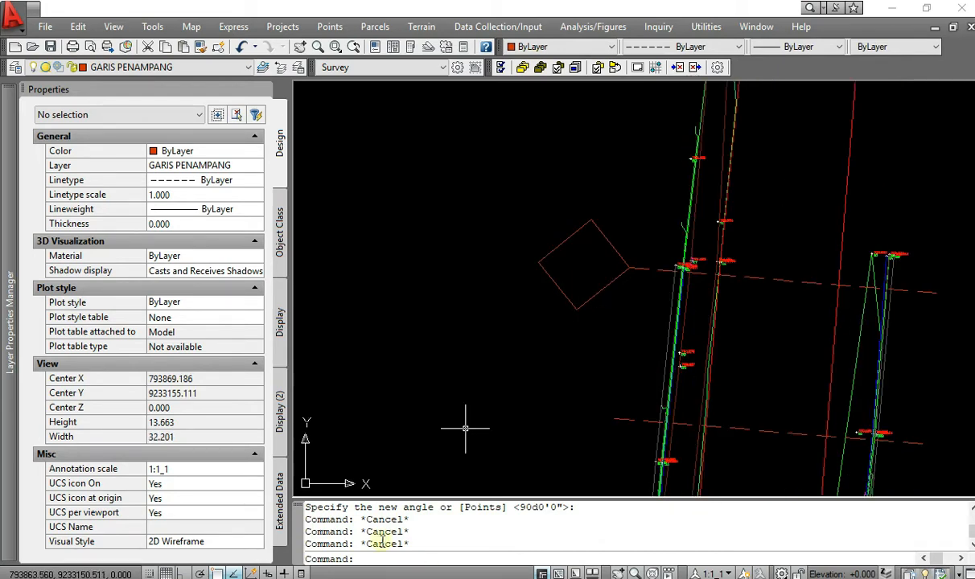
key(Escape)
middle_drag(588, 342, 602, 365)
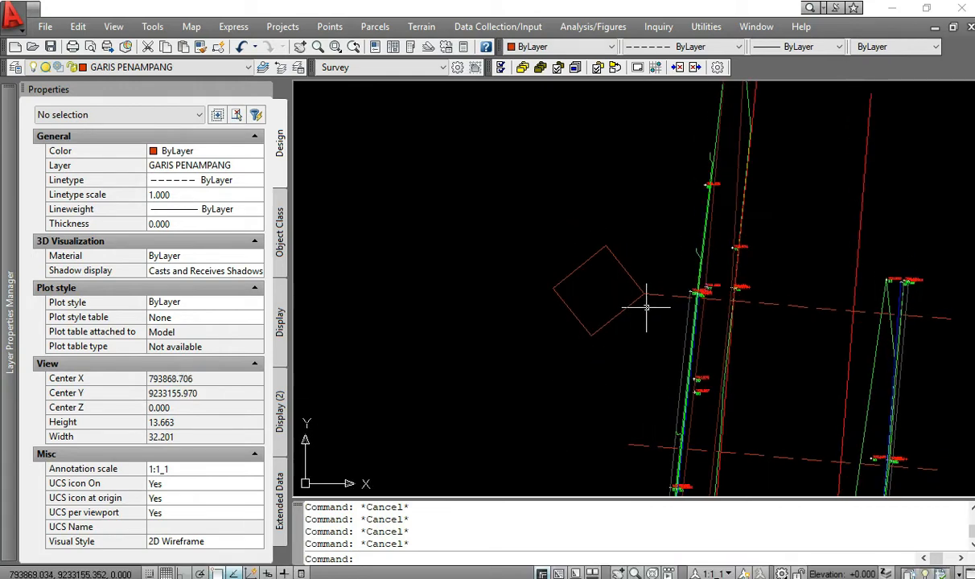
middle_drag(607, 280, 596, 247)
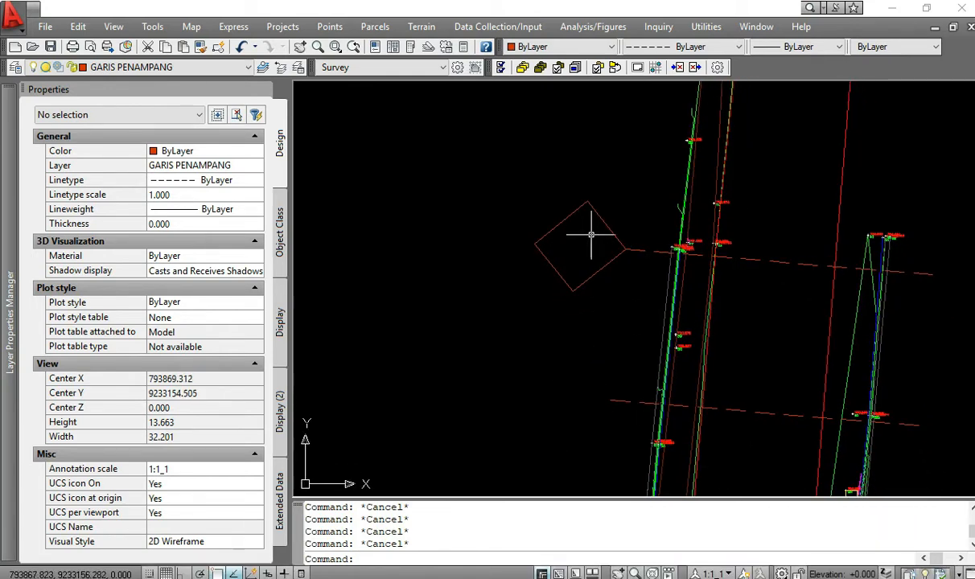
- Add a multiline text letter "A" in the empty area west of the diamond marker
mouse_move(530, 268)
middle_down()
mouse_move(572, 275)
mouse_move(610, 299)
middle_up()
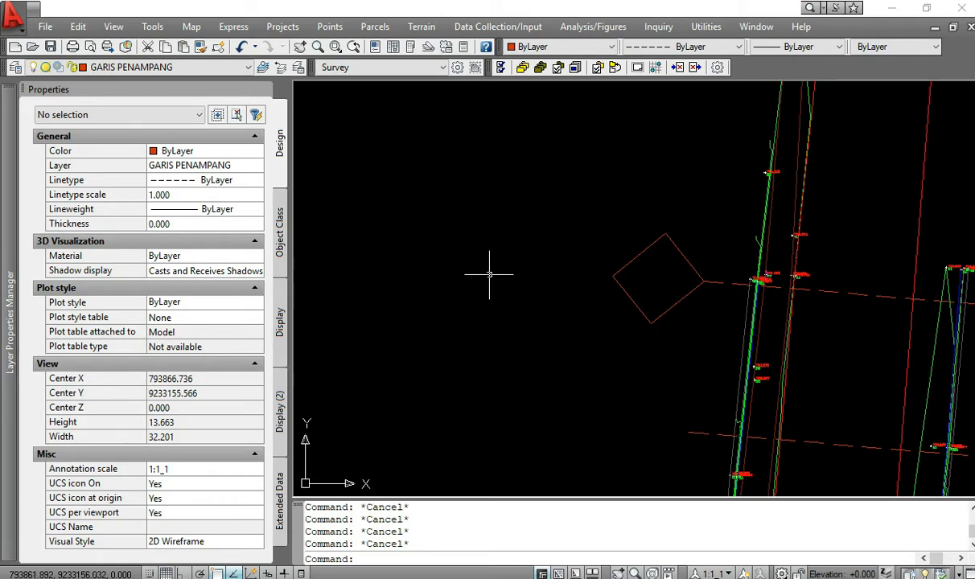
text(MT)
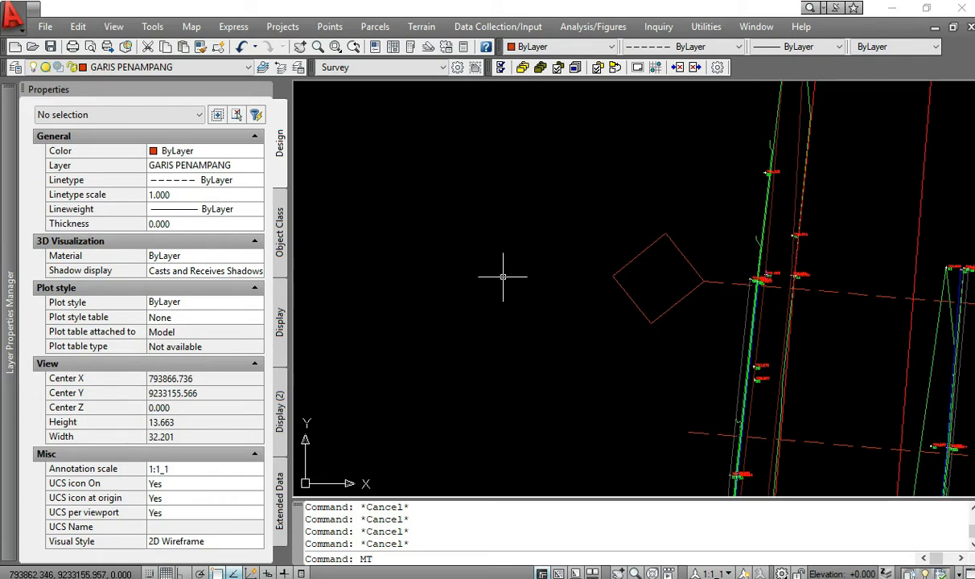
key(Return)
click(494, 268)
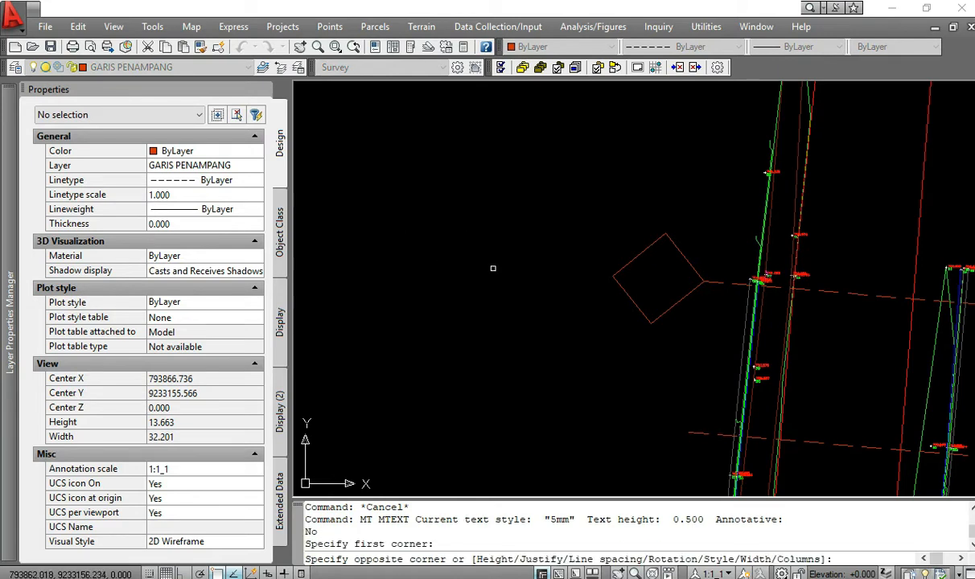
click(536, 291)
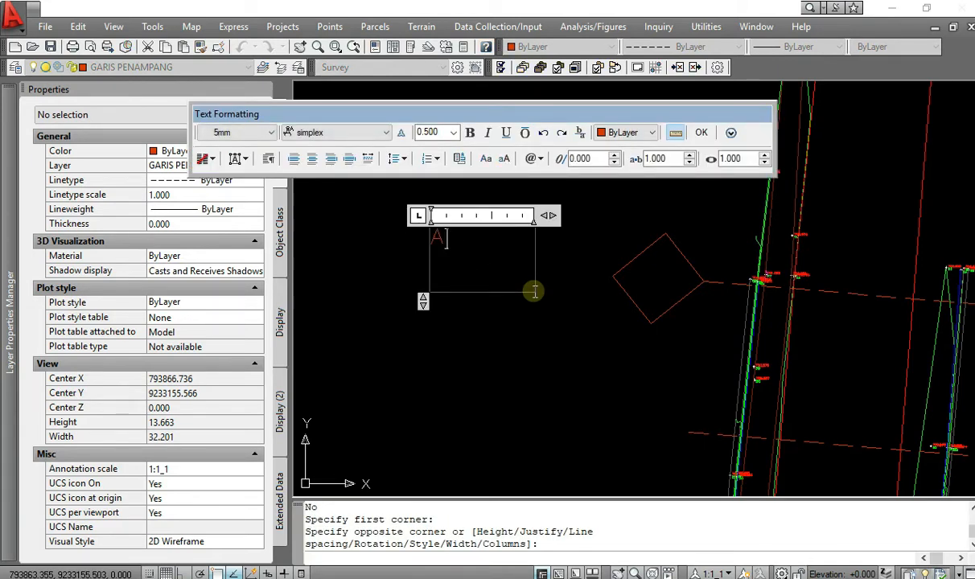
click(701, 132)
key(Escape)
key(Escape)
key(Escape)
- Move the letter "A" into the diamond marker at the northernmost section line's western end
text(M)
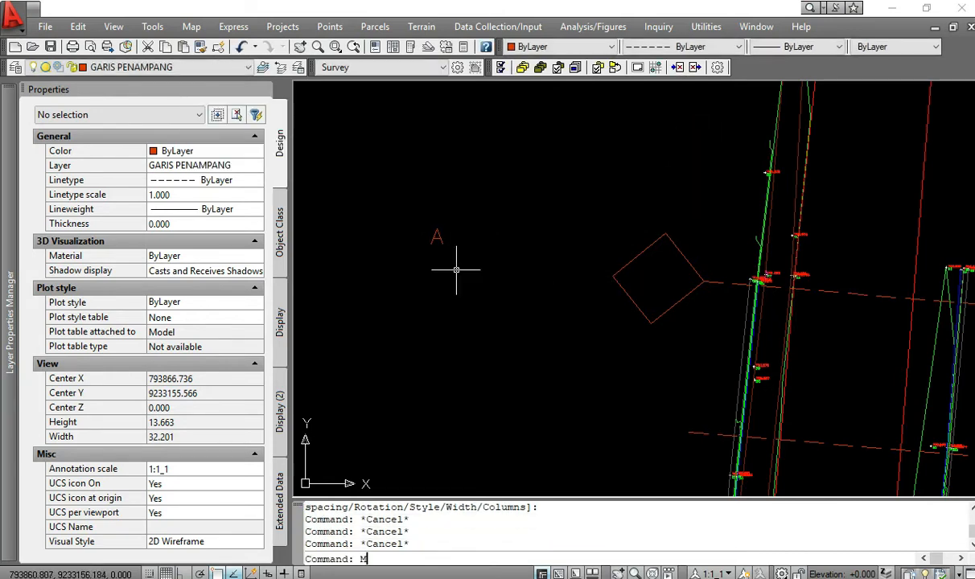
key(Return)
drag(450, 251, 394, 196)
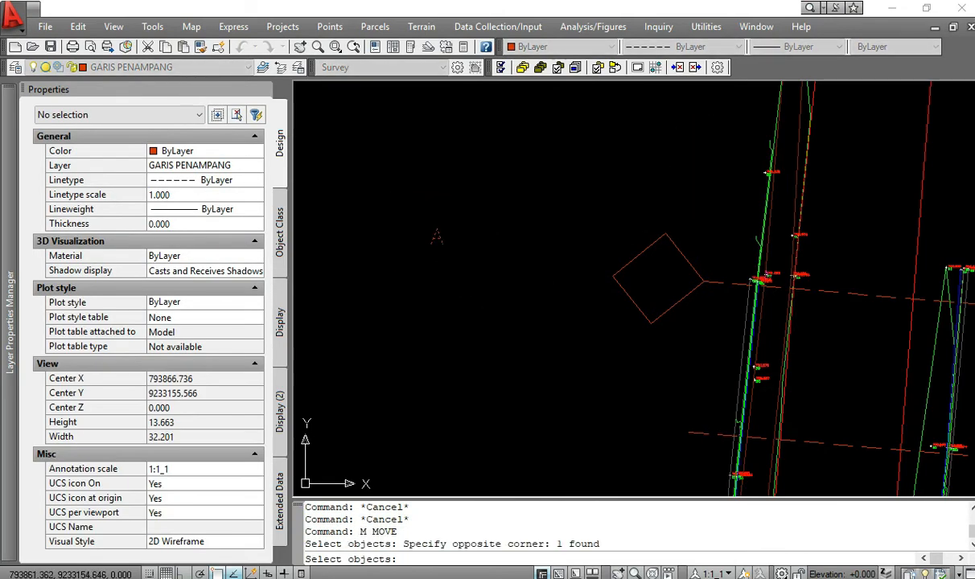
key(Return)
click(441, 320)
click(666, 358)
key(Escape)
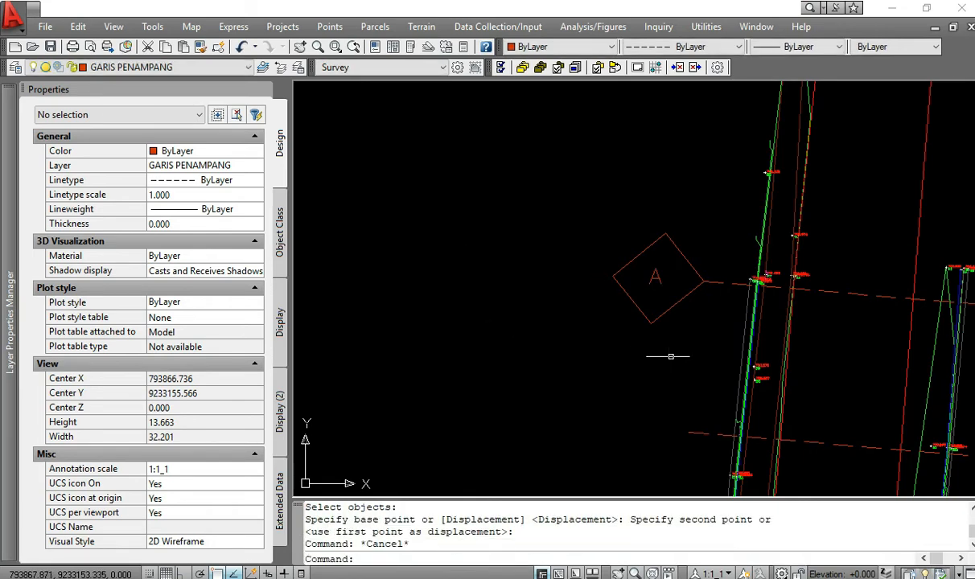
key(Escape)
key(Escape)
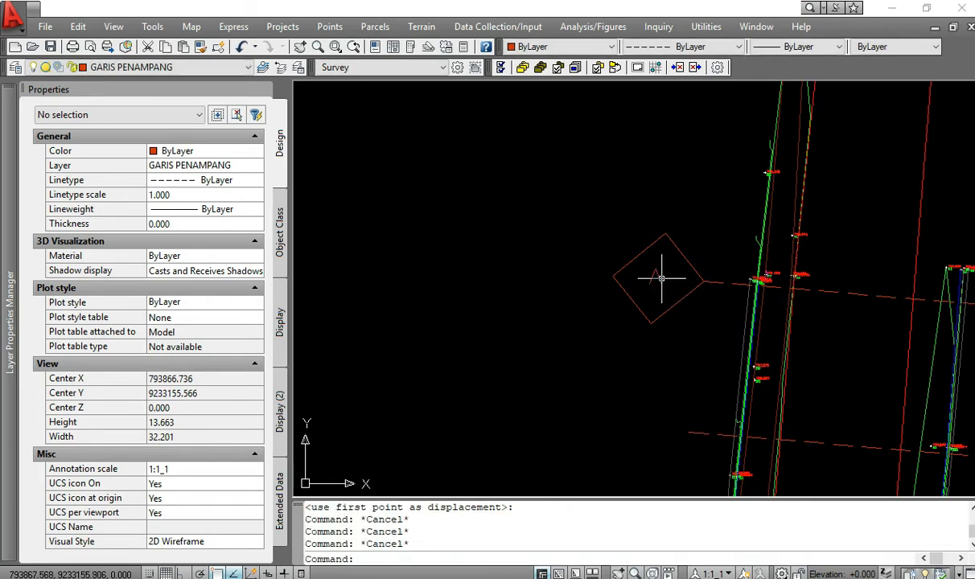
- Scale the letter "A" by a factor of 2 from a base point inside the diamond
click(658, 277)
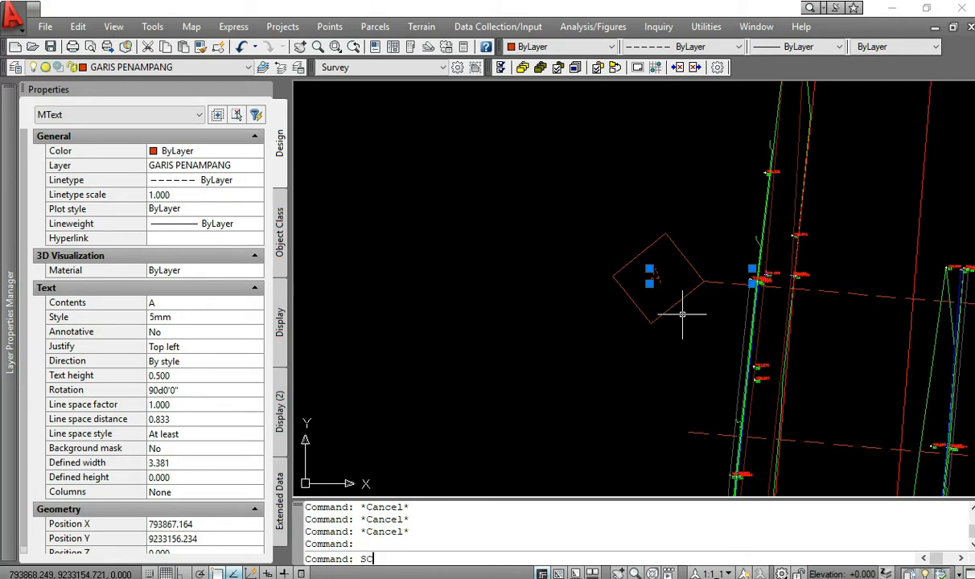
text(SC)
key(Return)
click(674, 282)
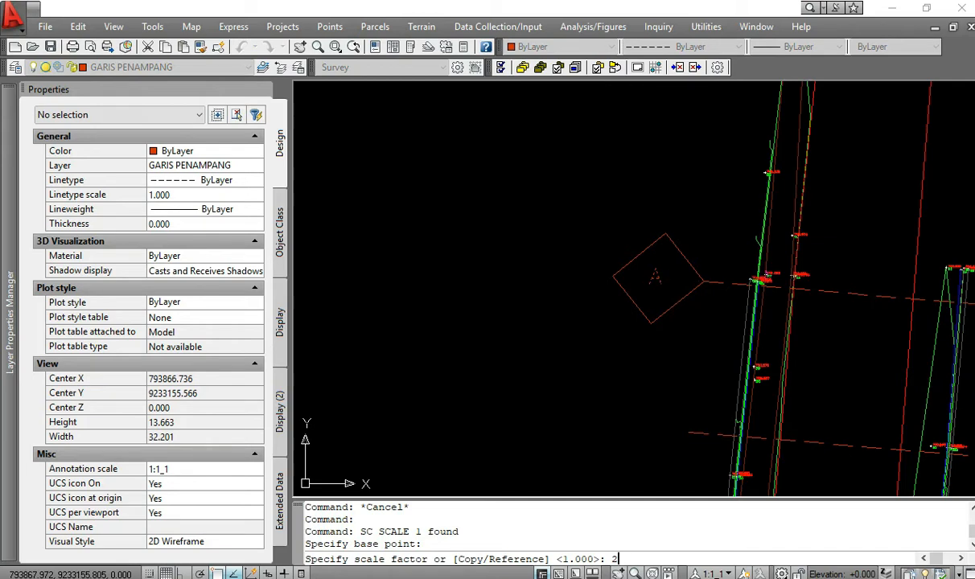
text(2)
key(Return)
key(Escape)
key(Escape)
- Move the enlarged letter "A" slightly east to centre it in the diamond marker
text(M)
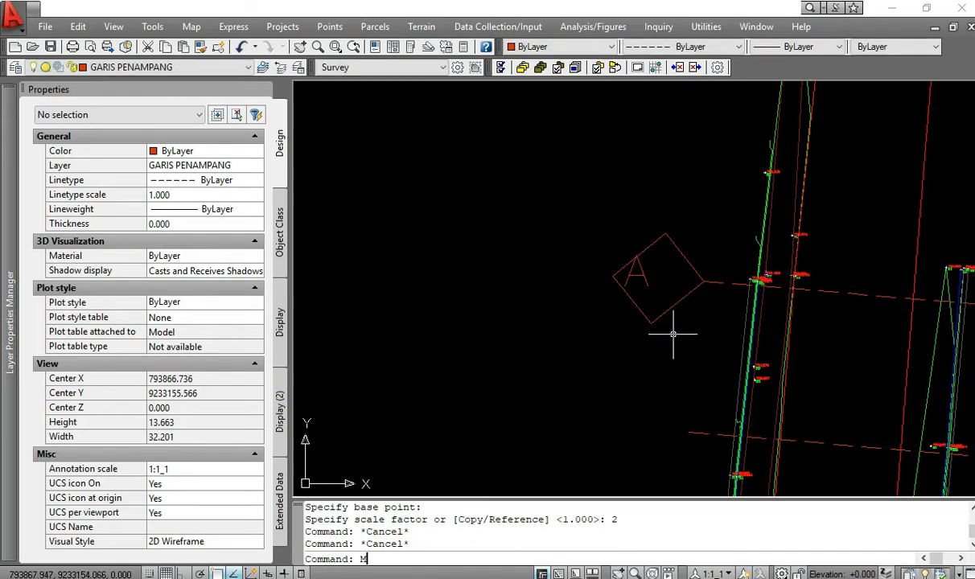
key(Return)
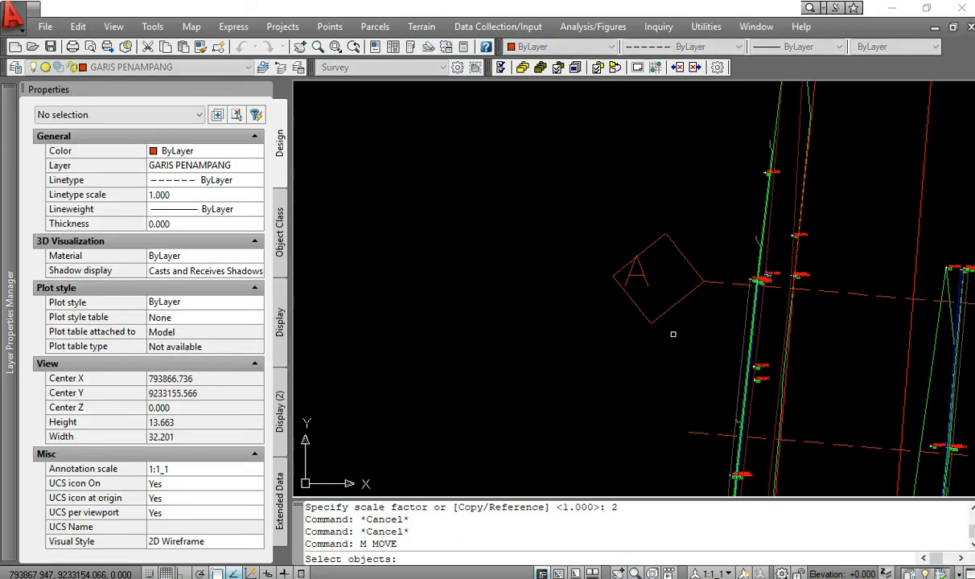
click(646, 279)
key(Return)
click(604, 373)
click(627, 374)
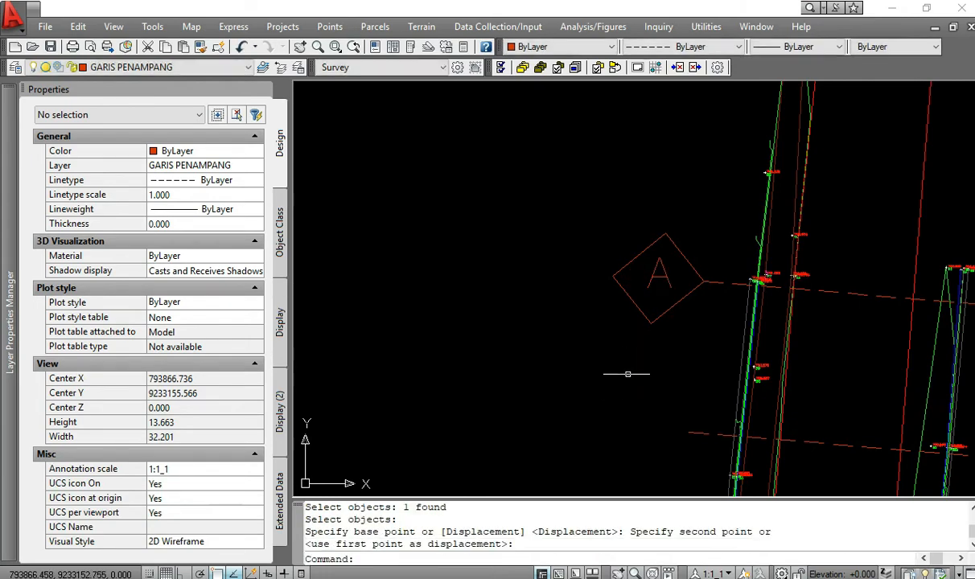
key(Escape)
key(Escape)
- Copy the diamond and its letter from the northernmost section line's western endpoint to the second section line's western endpoint
middle_drag(636, 361, 567, 343)
scroll(588, 344, down, 4)
scroll(575, 318, up, 3)
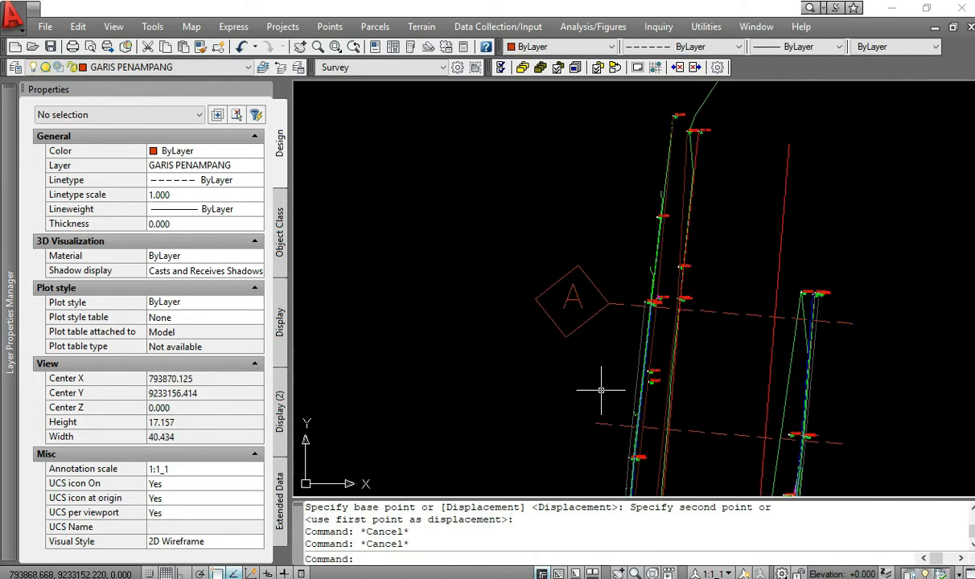
text(CO)
key(Return)
click(598, 357)
click(552, 277)
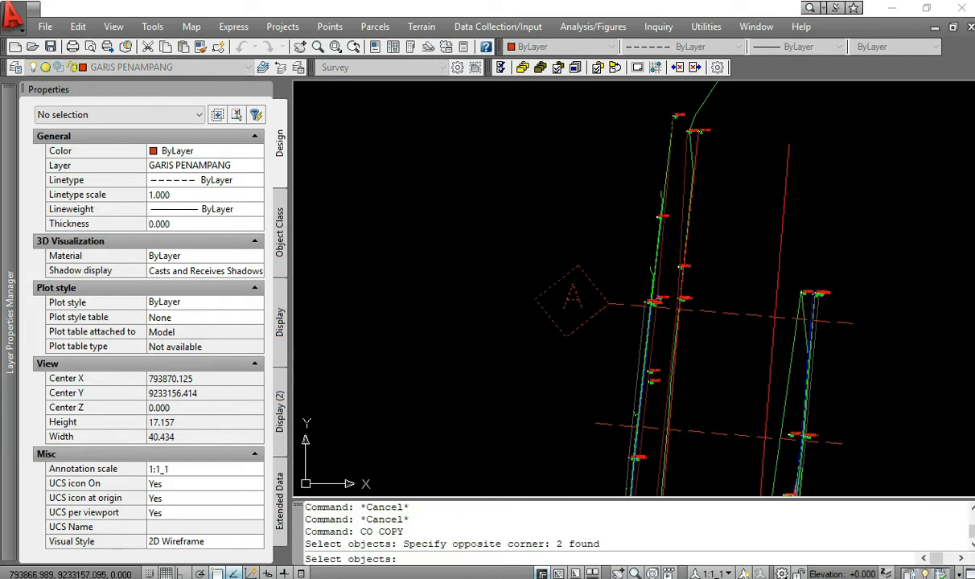
key(Return)
click(601, 302)
click(595, 424)
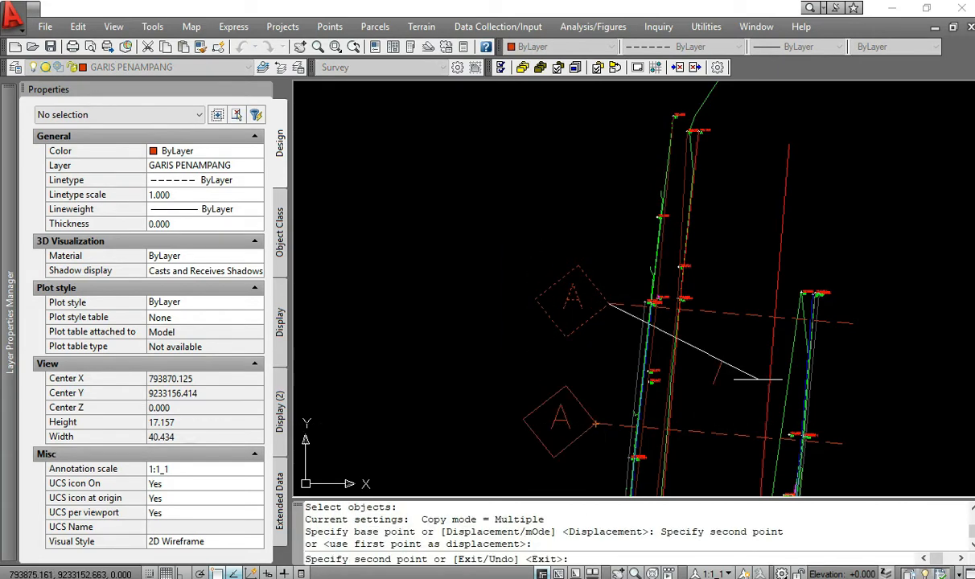
key(Escape)
key(Escape)
key(Escape)
- Copy the northernmost diamond marker with its letter by its western corner onto the same section line's eastern end
key(Return)
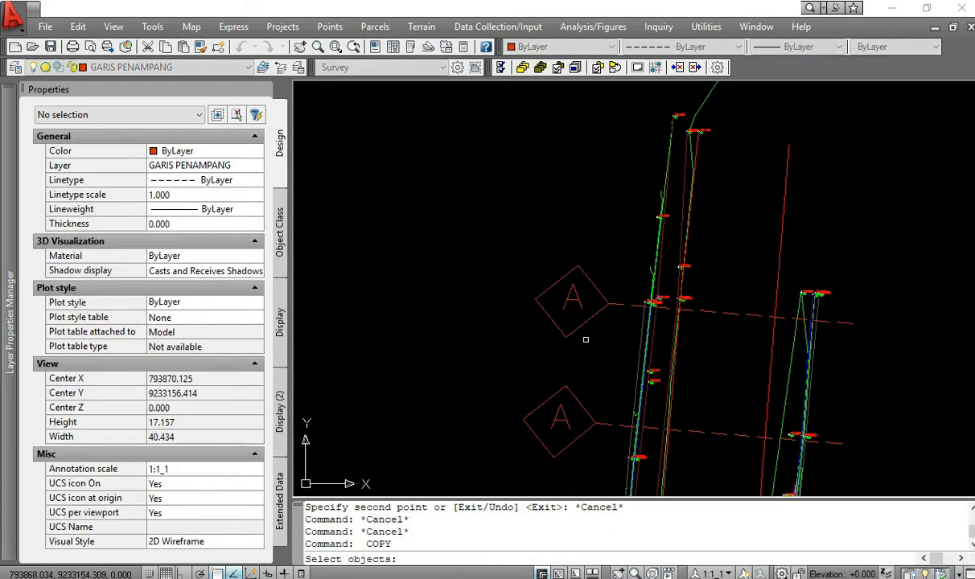
click(564, 326)
click(505, 234)
key(Return)
click(536, 300)
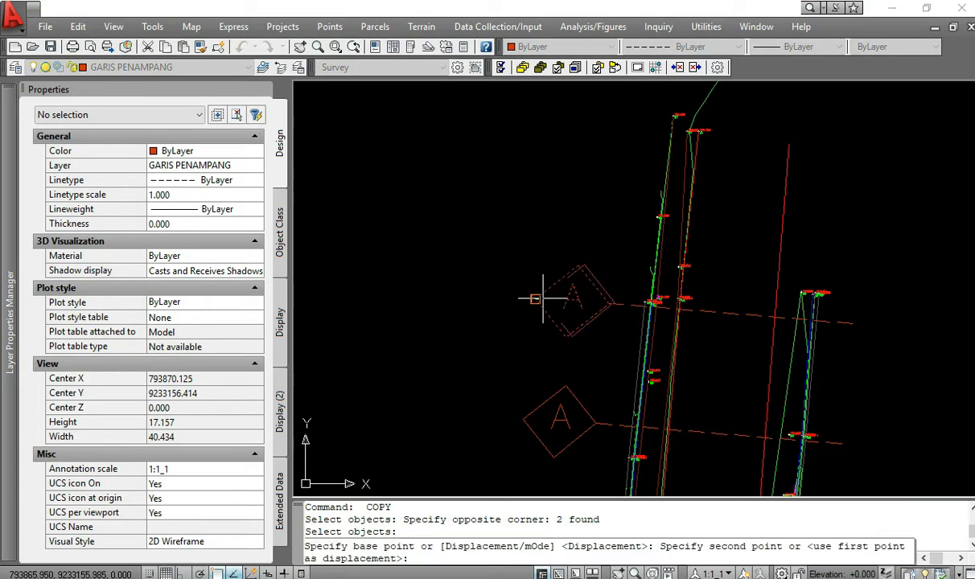
click(861, 324)
key(Escape)
key(Escape)
key(Escape)
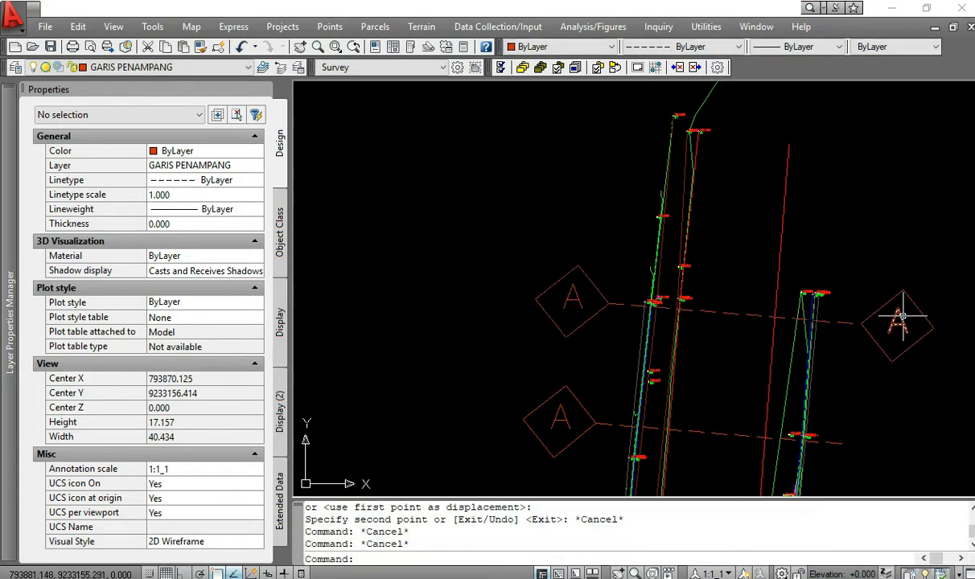
- Change the letter in the marker at the northernmost section line's eastern end to A'
double_click(901, 321)
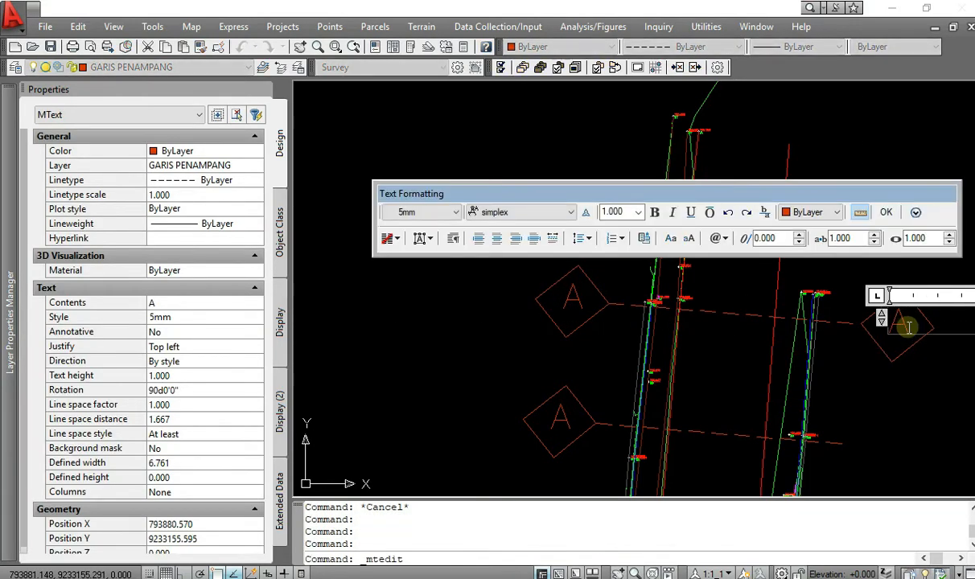
click(899, 211)
scroll(691, 260, down, 4)
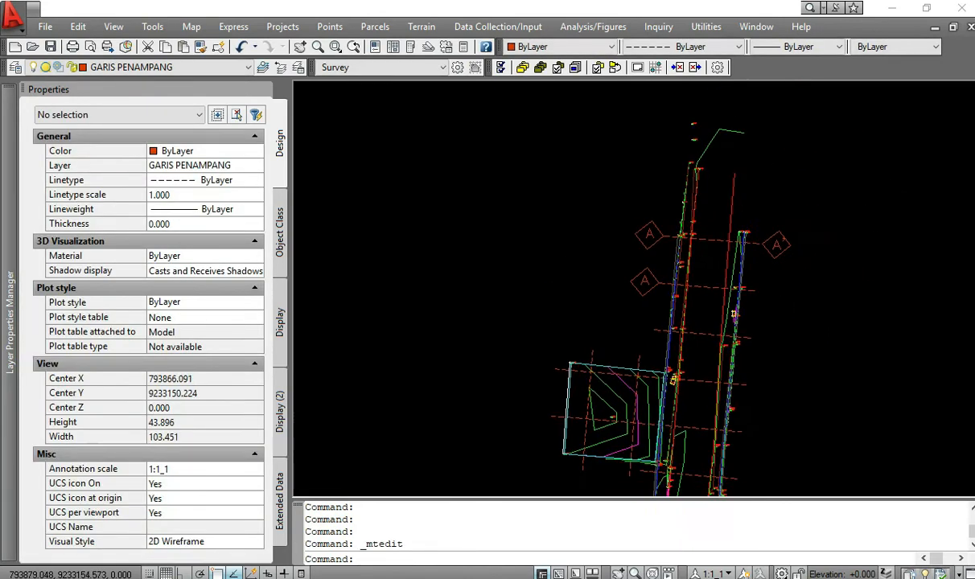
- Try to freeze the GARIS PENAMPANG layer, and make layer 0 the current layer
scroll(691, 260, up, 2)
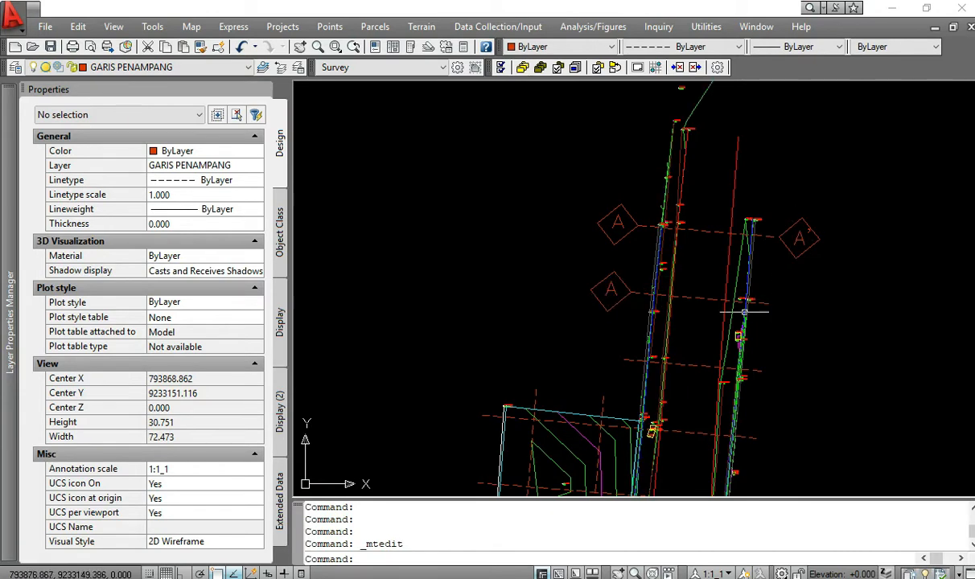
middle_drag(648, 402, 729, 216)
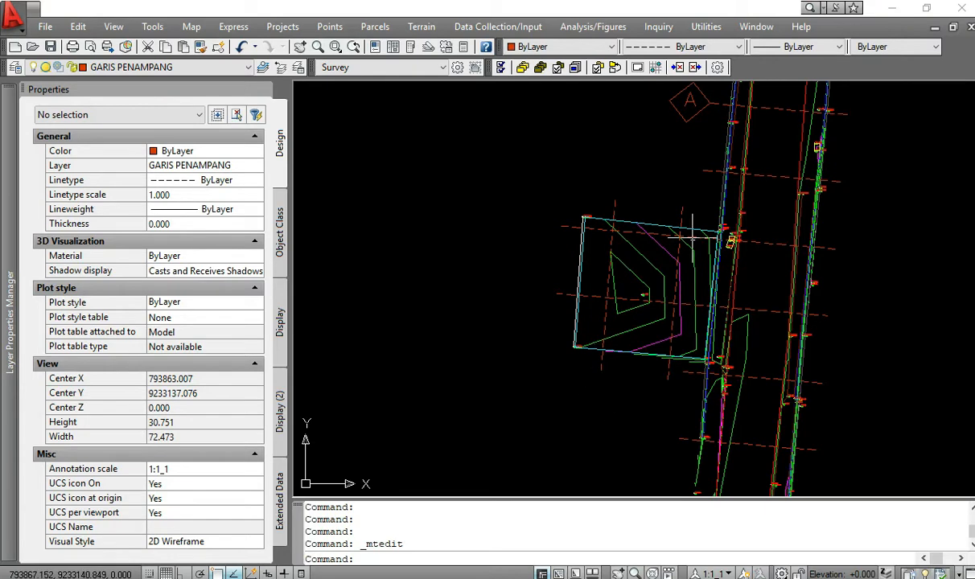
mouse_move(760, 292)
middle_down()
mouse_move(647, 411)
mouse_move(625, 495)
middle_up()
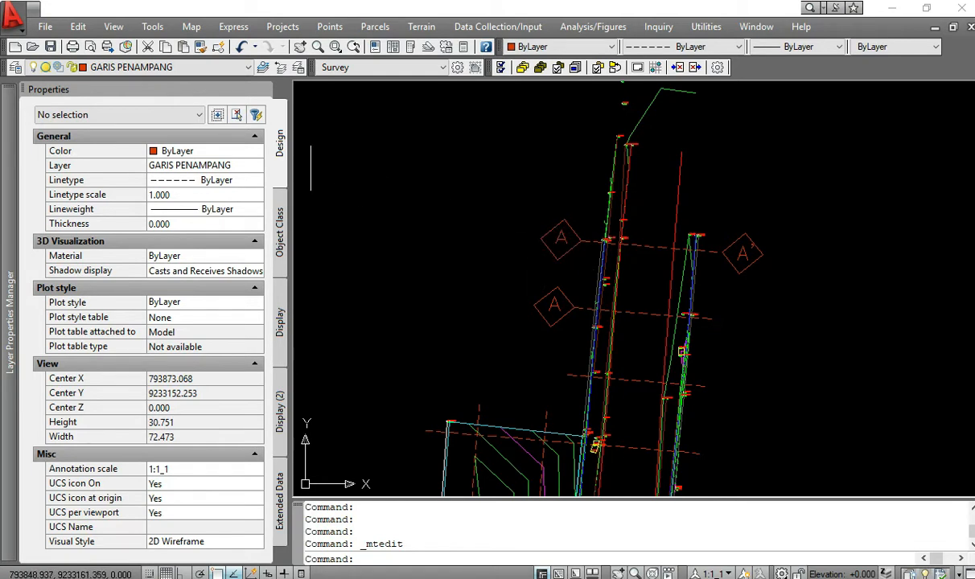
click(230, 71)
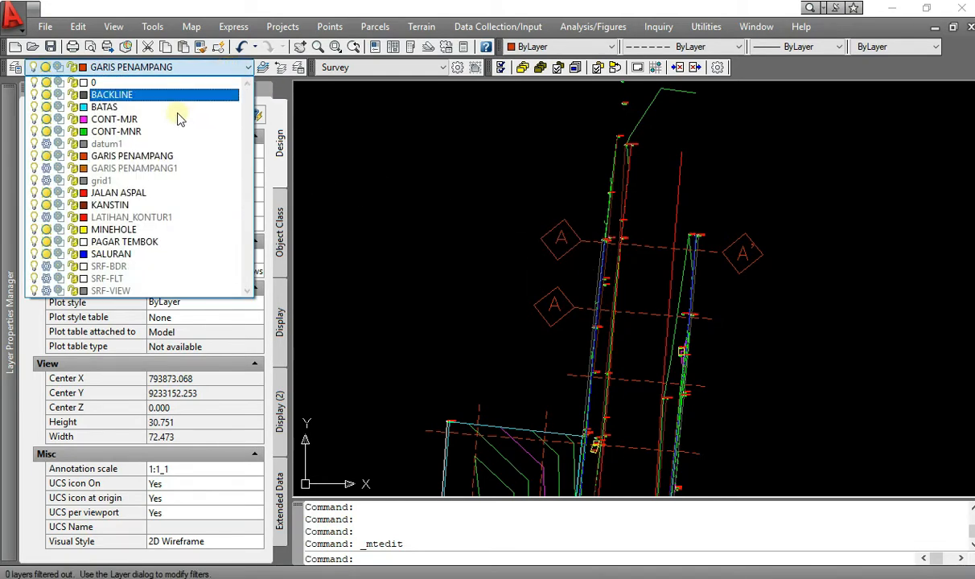
click(46, 158)
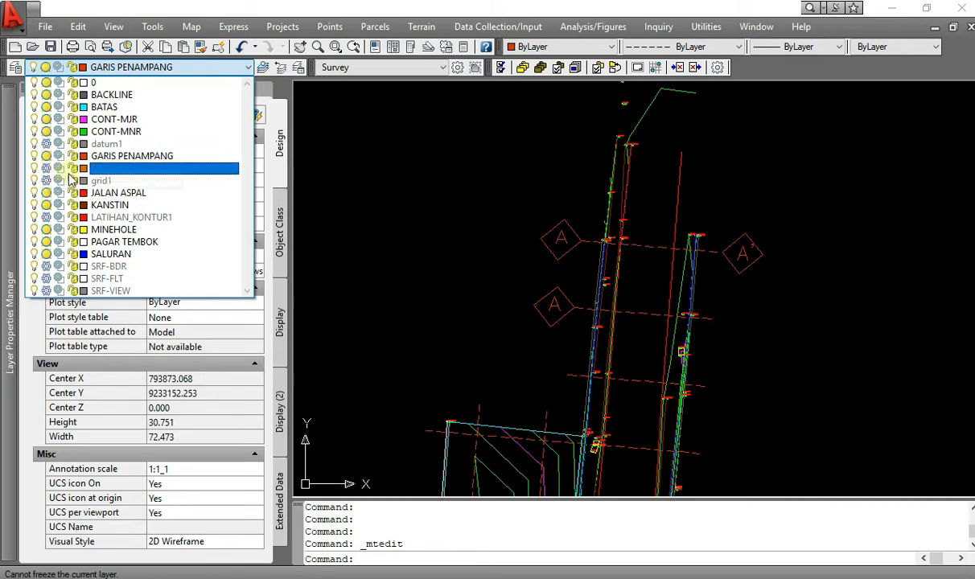
click(105, 83)
- Freeze the GARIS PENAMPANG layer and thaw the GARIS PENAMPANG1 layer
click(117, 68)
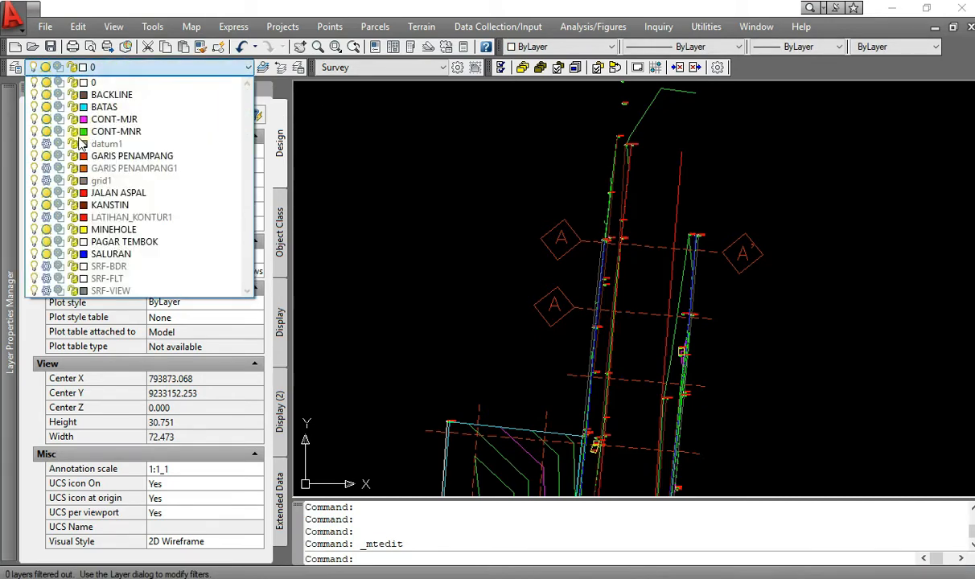
click(45, 156)
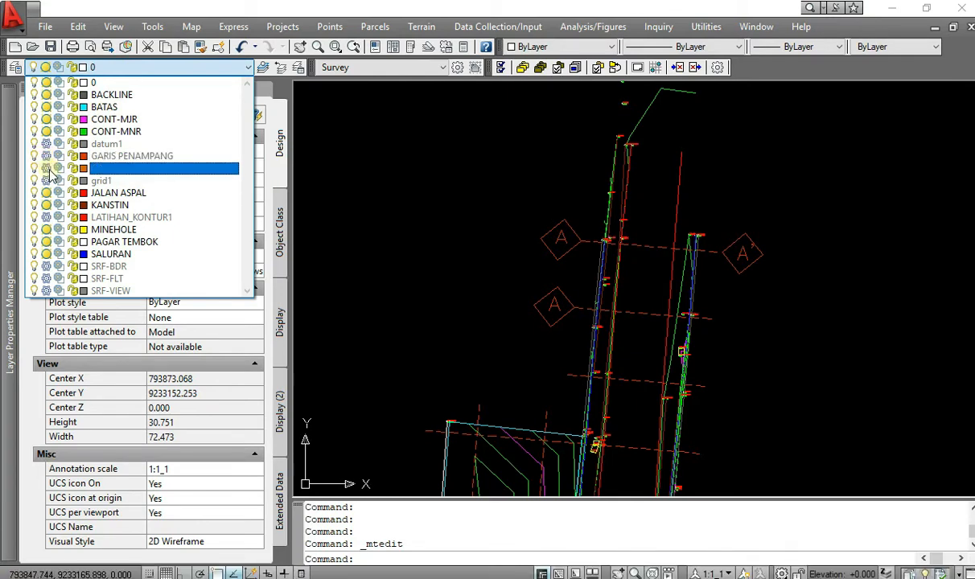
click(50, 170)
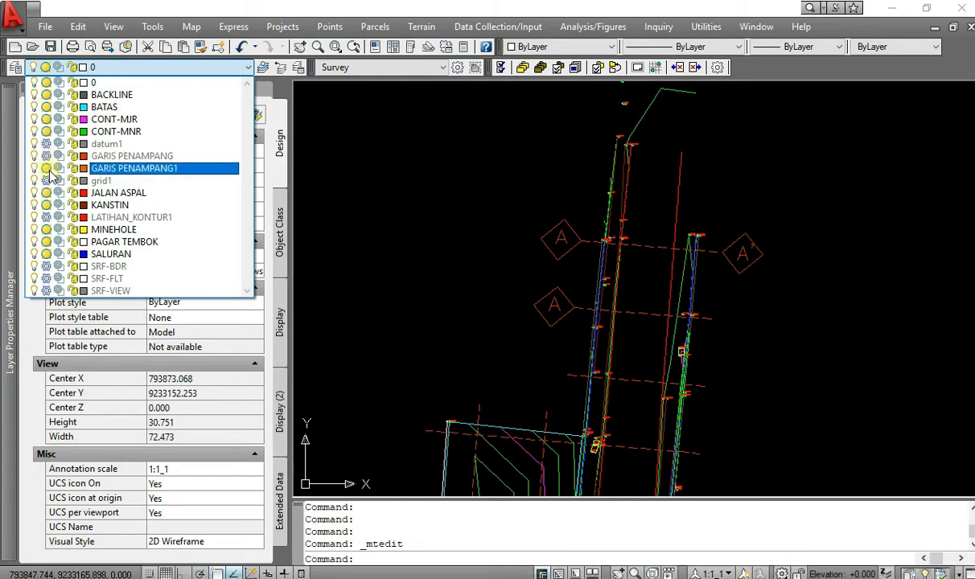
click(123, 68)
middle_drag(580, 220, 581, 207)
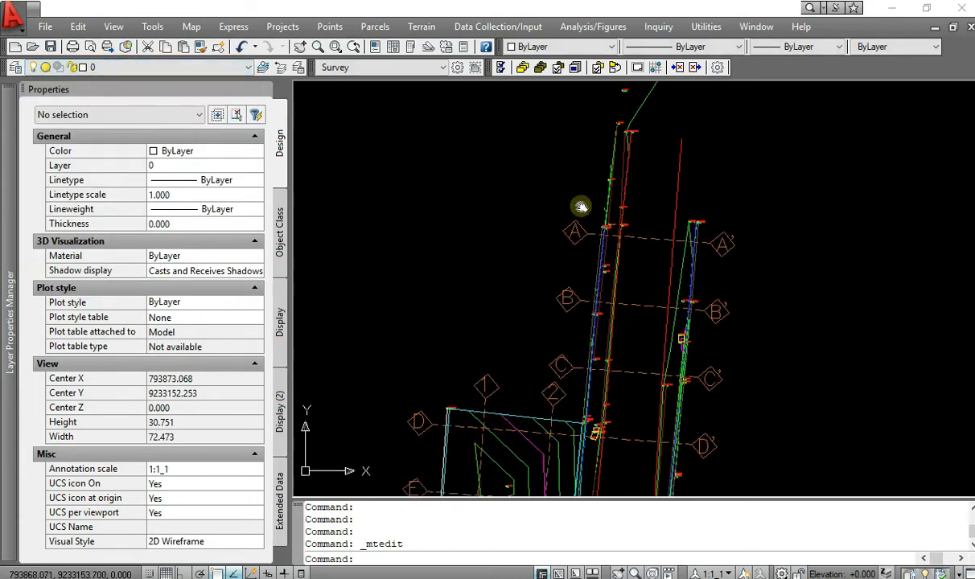
- Review the labelled section lines across the site plan and save the drawing
scroll(583, 202, up, 3)
middle_drag(587, 148, 559, 200)
scroll(839, 217, down, 2)
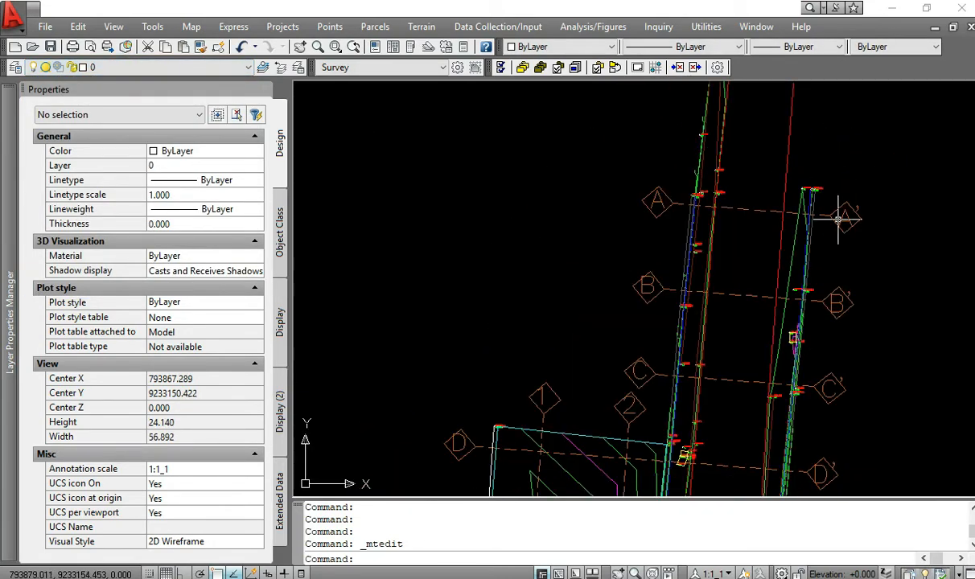
middle_drag(794, 299, 752, 168)
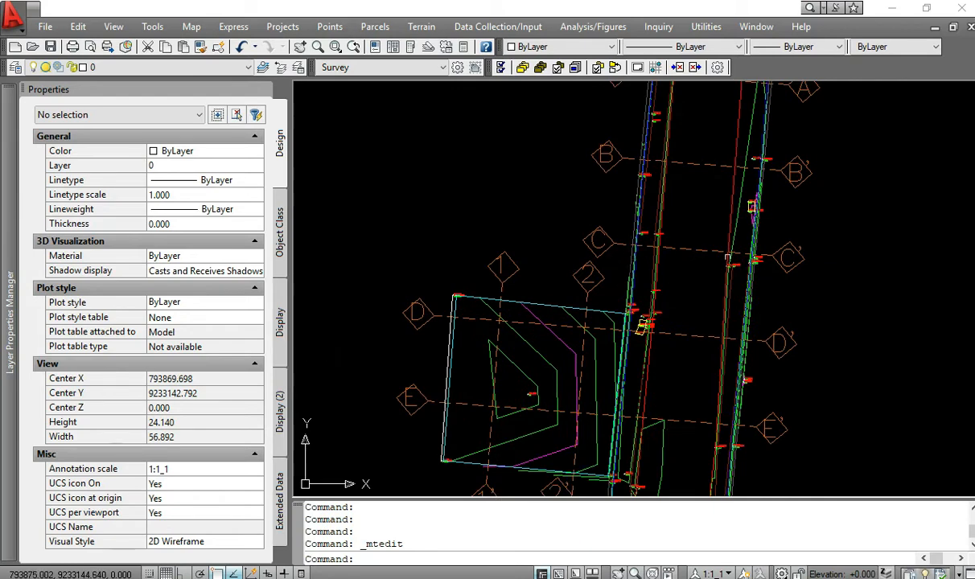
middle_drag(490, 332, 514, 243)
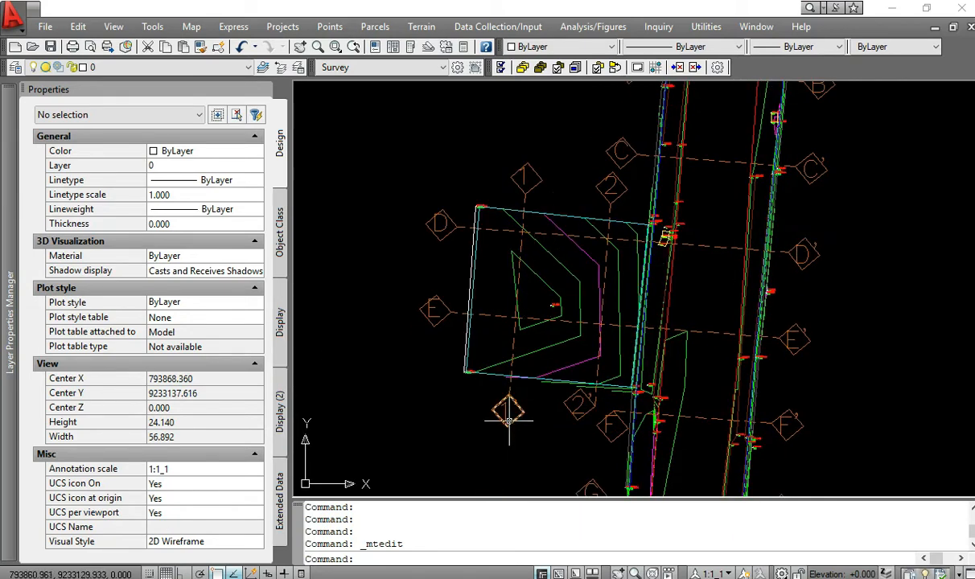
scroll(576, 358, down, 2)
mouse_move(638, 256)
middle_down()
mouse_move(655, 315)
mouse_move(662, 231)
mouse_move(637, 341)
mouse_move(602, 335)
middle_up()
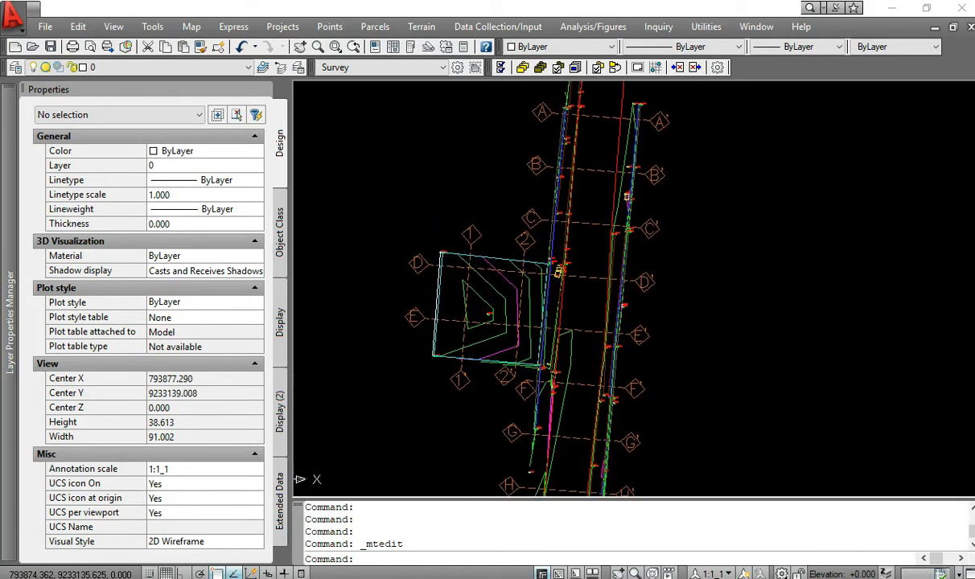
mouse_move(702, 267)
middle_down()
mouse_move(647, 321)
mouse_move(731, 284)
middle_up()
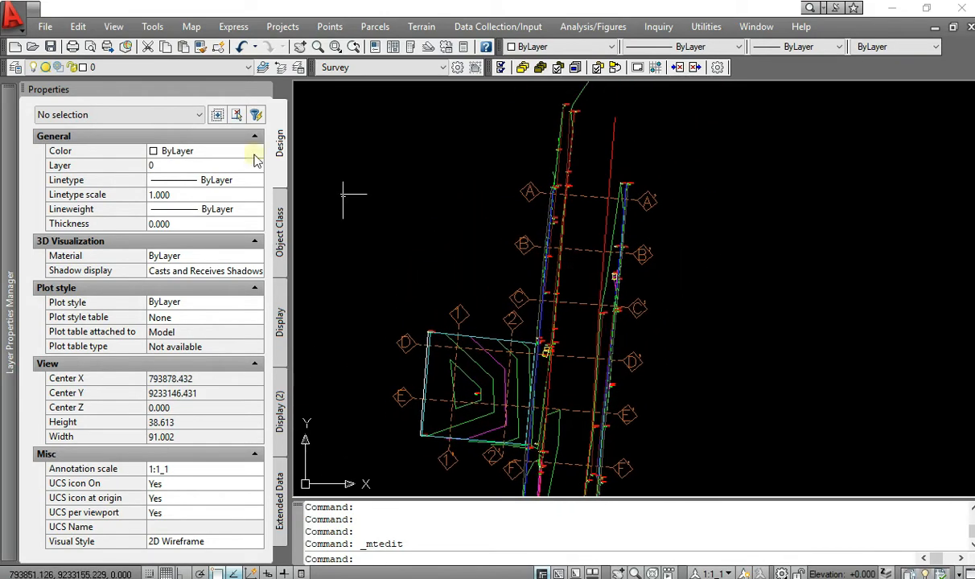
click(50, 46)
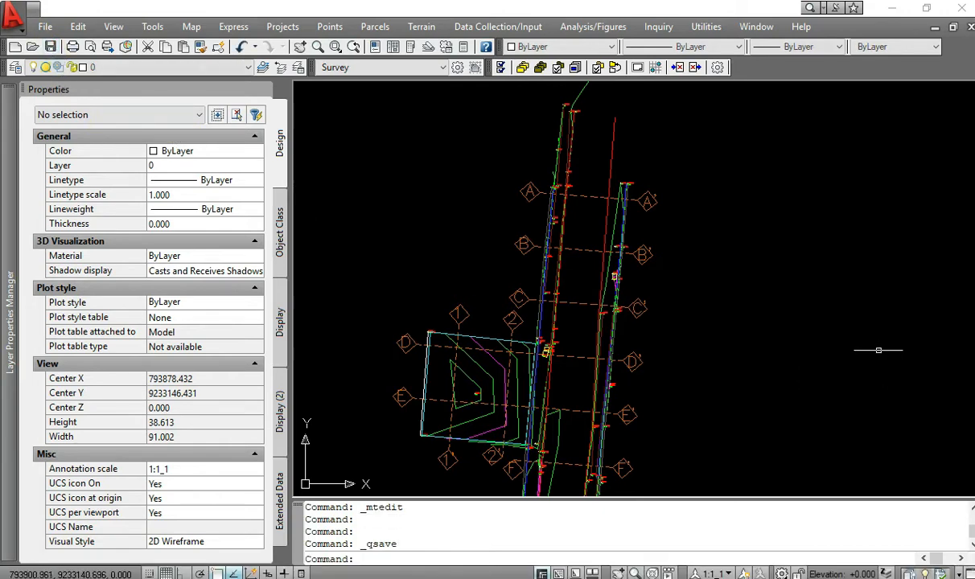
- Define section A-A' in a new section group labelled latihan, running from the A marker to the A' marker
mouse_move(778, 326)
middle_down()
mouse_move(719, 305)
mouse_move(714, 274)
mouse_move(695, 282)
mouse_move(681, 246)
middle_up()
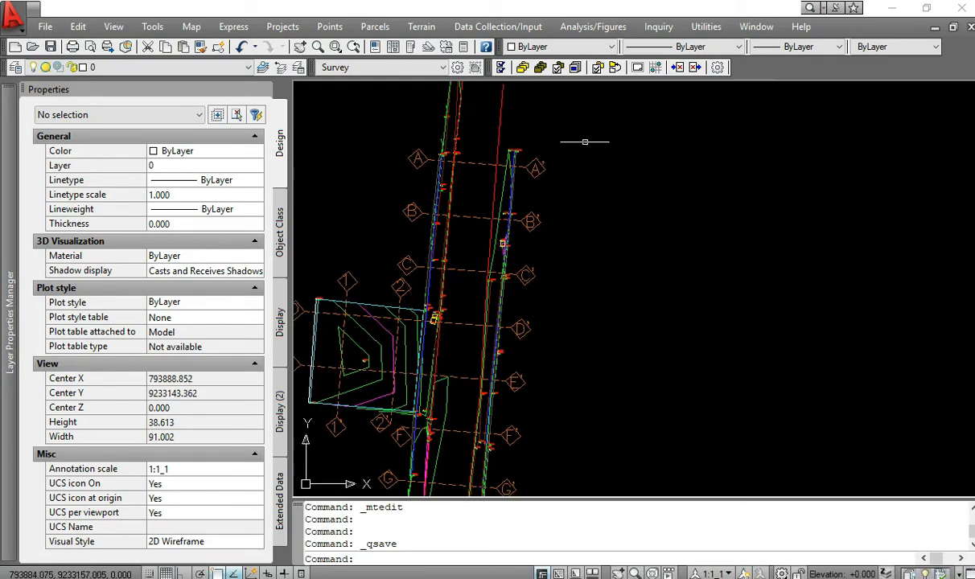
click(421, 26)
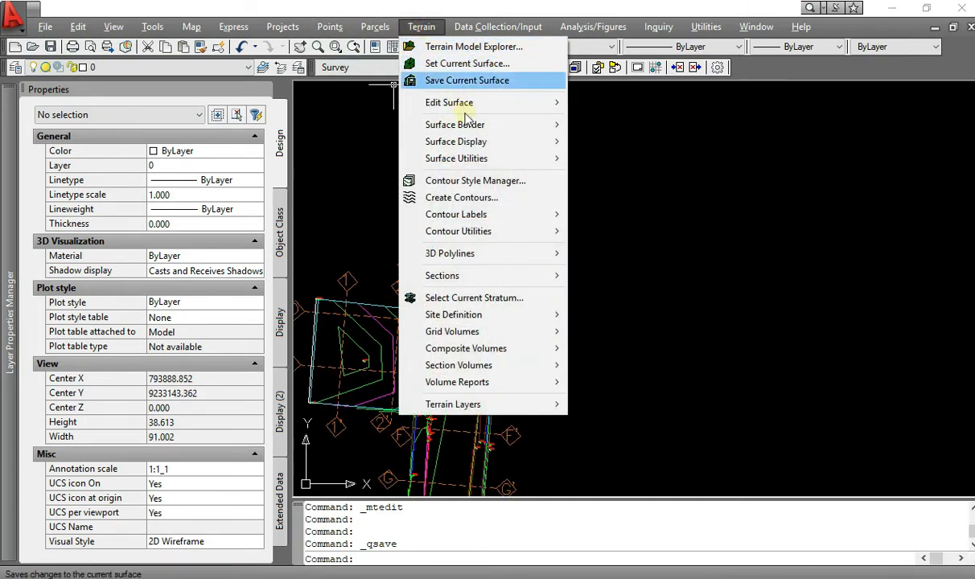
mouse_move(524, 276)
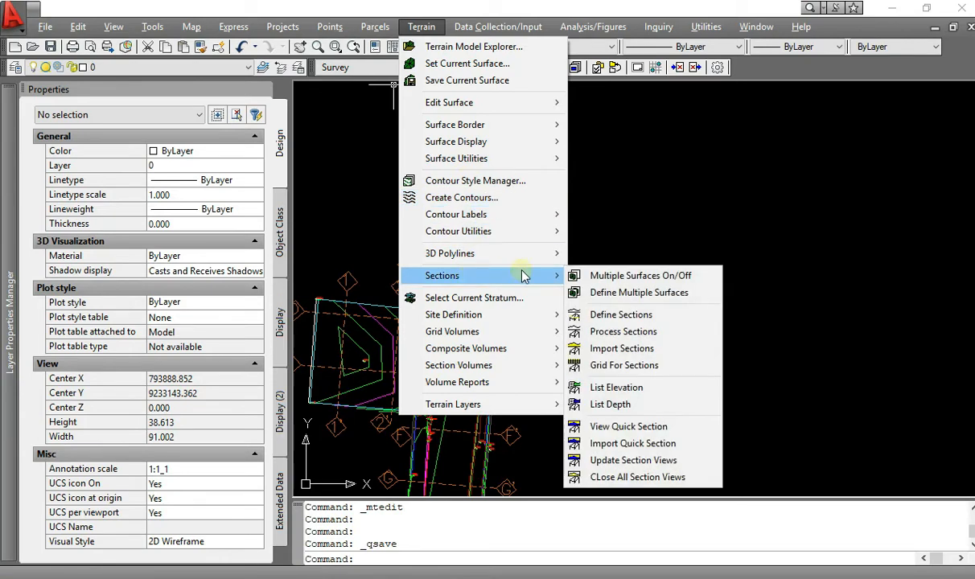
click(625, 316)
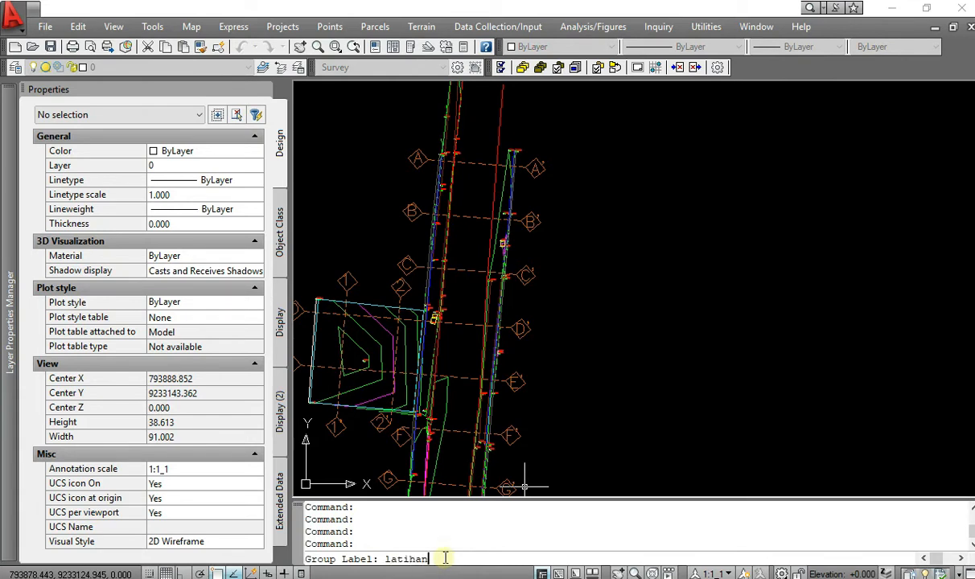
key(Return)
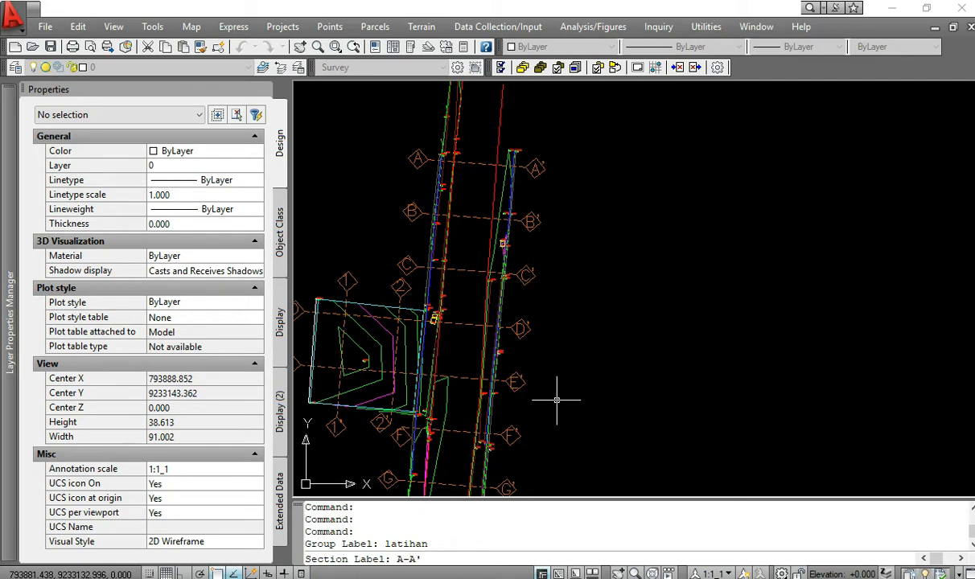
key(Return)
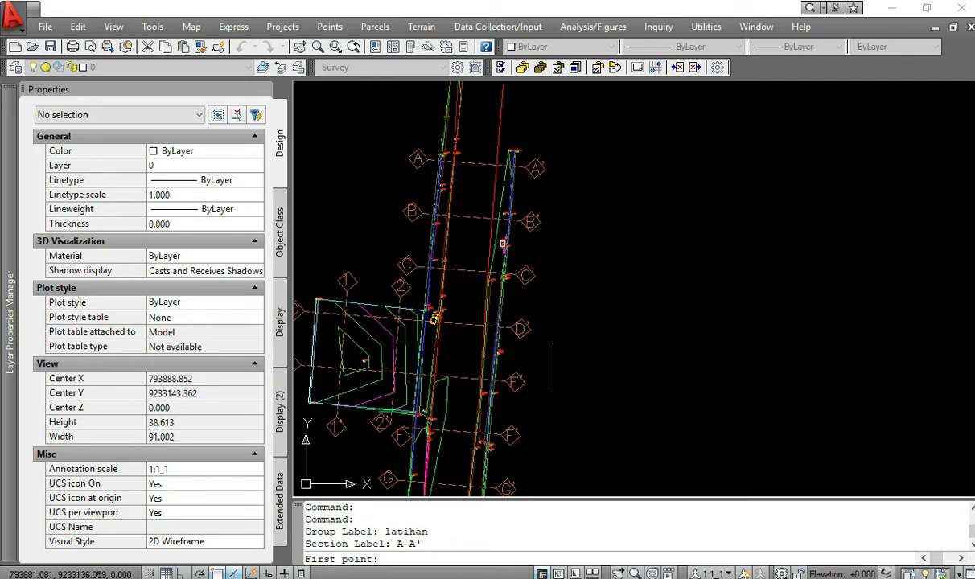
scroll(424, 173, up, 3)
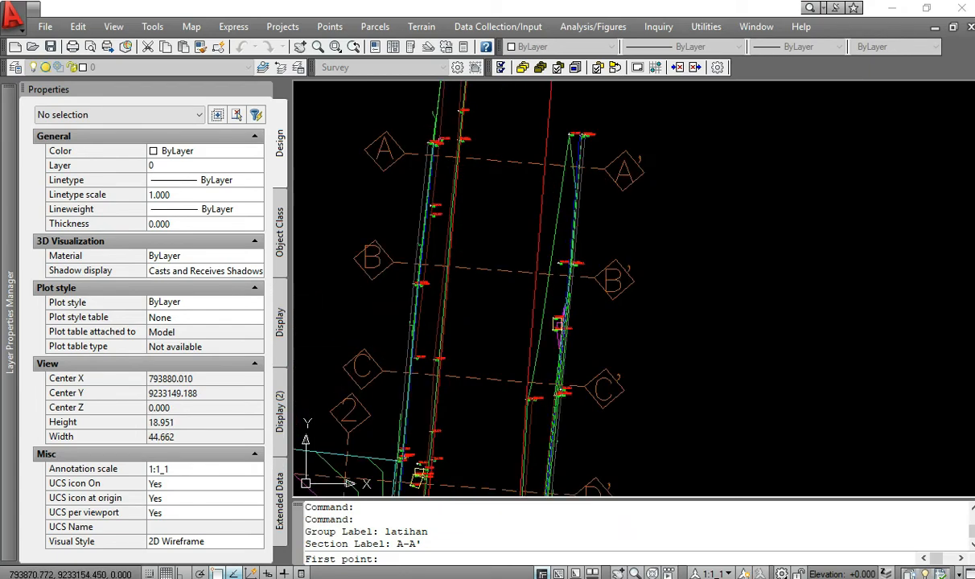
click(405, 152)
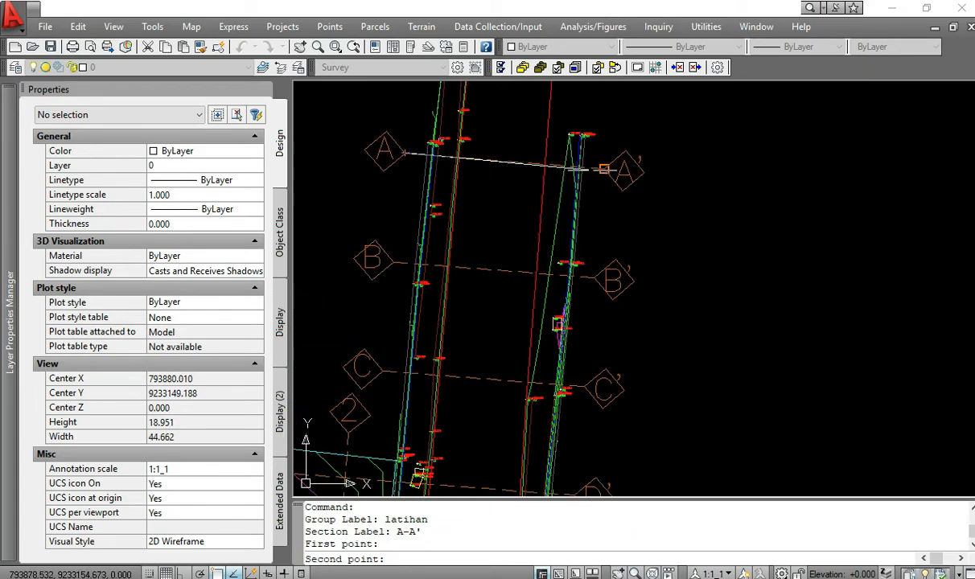
click(604, 169)
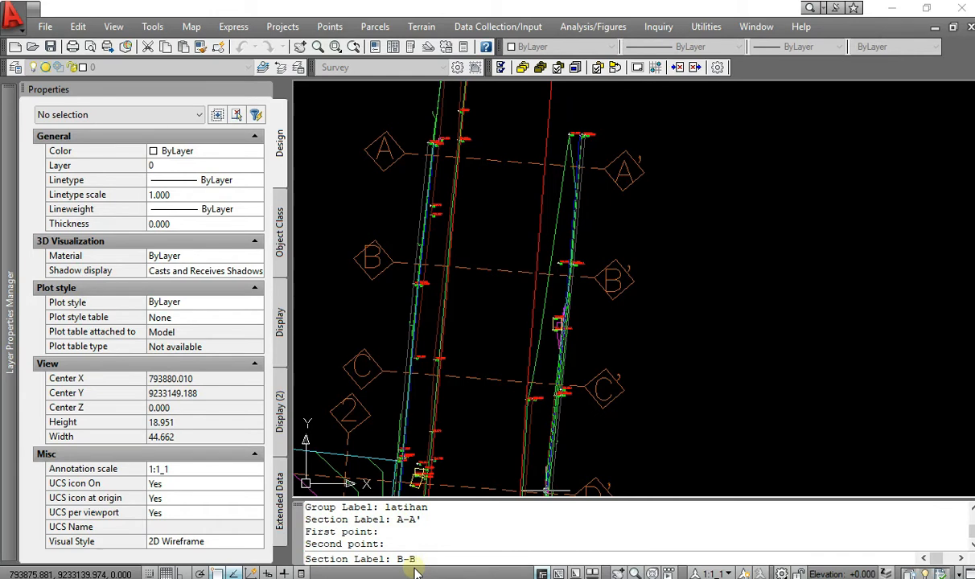
- Define section B-B' from the B marker to the B' marker
key(Return)
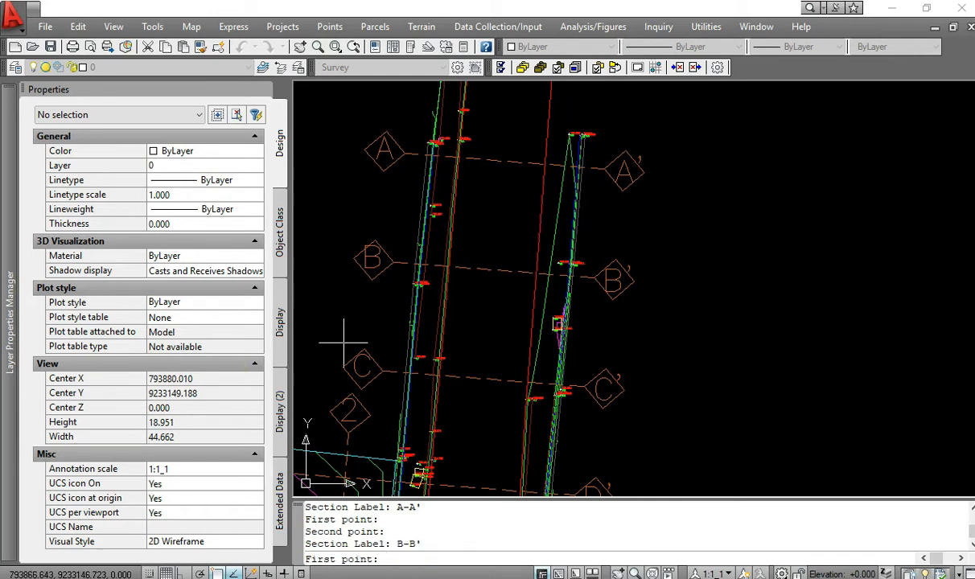
click(393, 263)
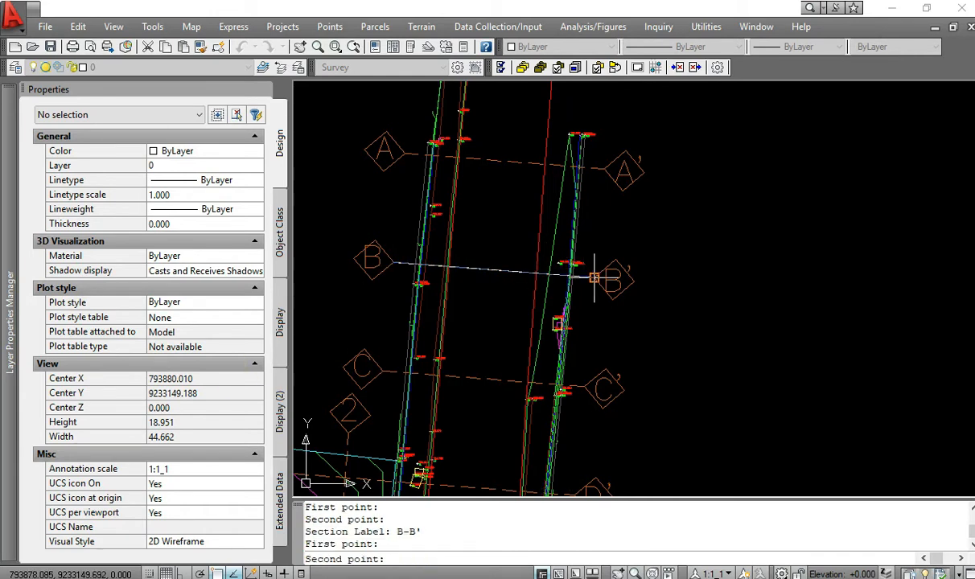
click(568, 265)
- Define the remaining sections from C-C' through 2-2' along their plan lines and end the section definition
text(C-C')
key(Return)
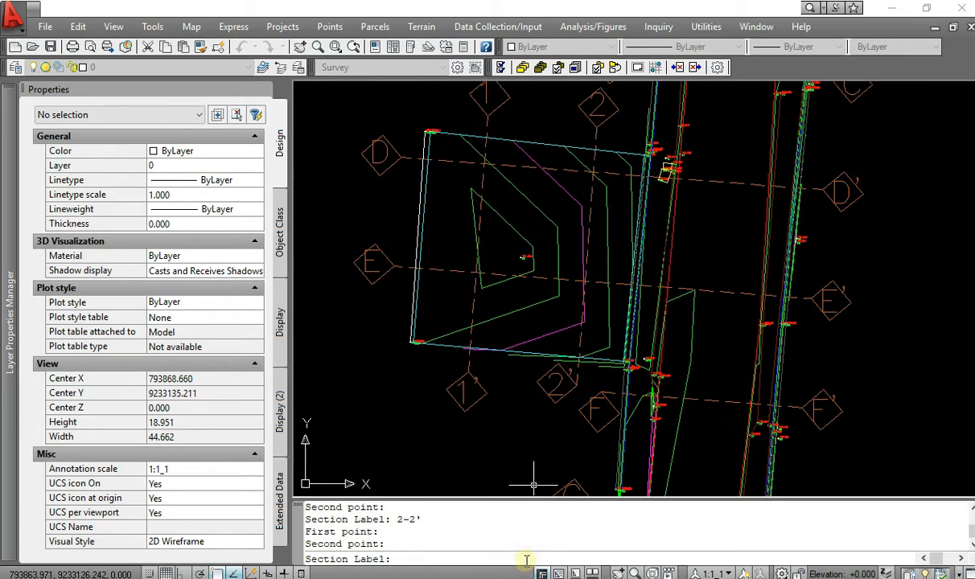
key(Return)
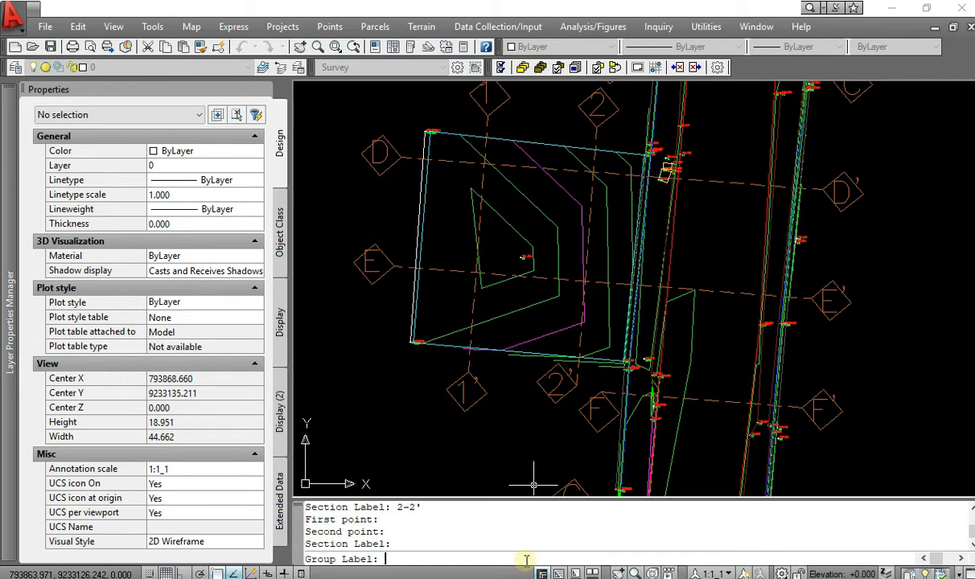
key(Return)
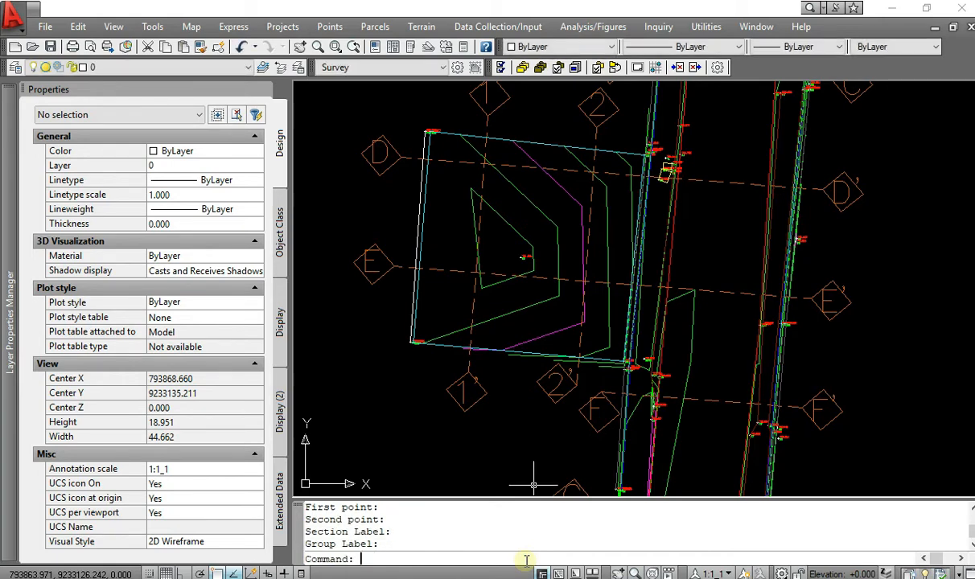
key(Escape)
key(Escape)
- Process the defined sections, appending them to the end of the existing section file
scroll(568, 340, down, 4)
middle_drag(561, 346, 568, 316)
click(420, 27)
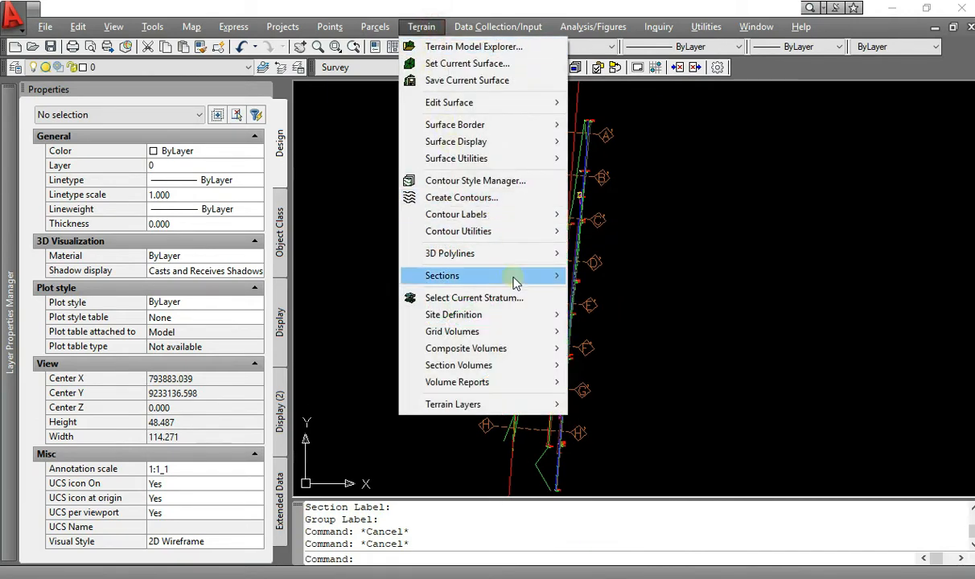
mouse_move(514, 278)
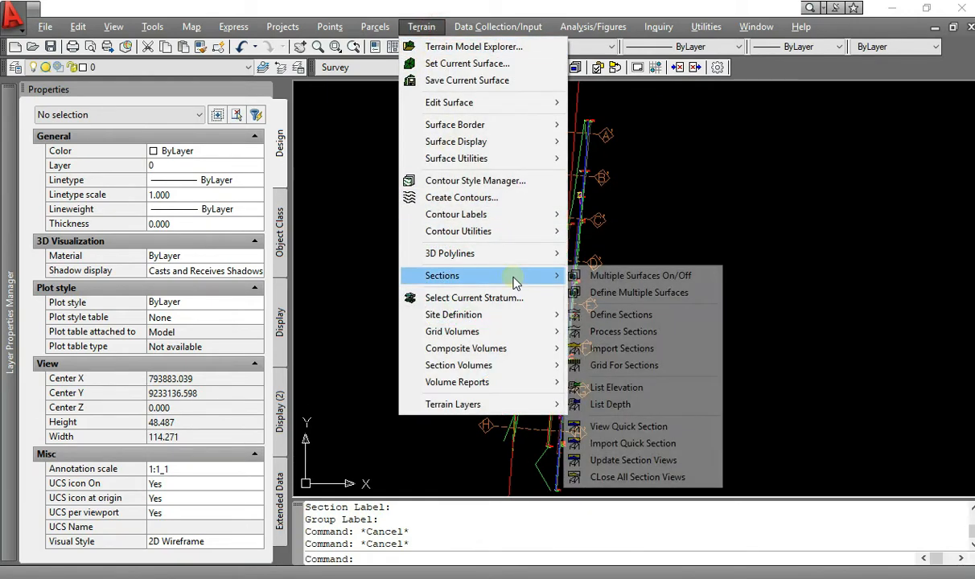
click(671, 333)
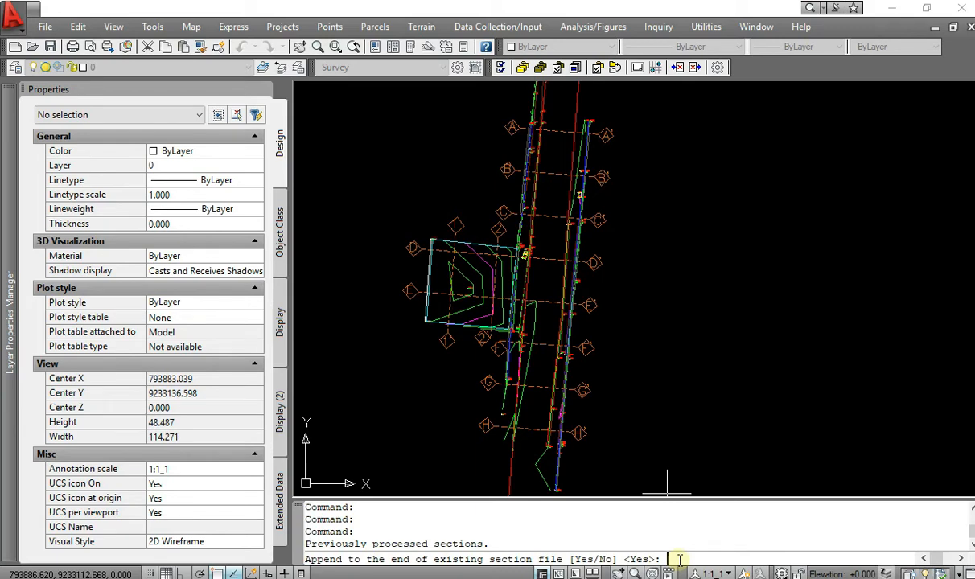
key(Return)
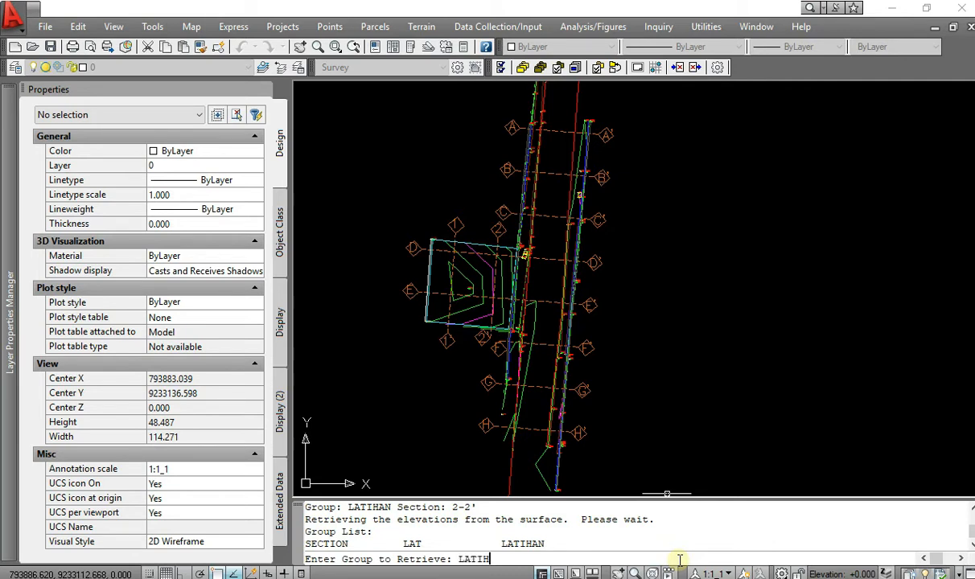
- Retrieve the section group LATIHAN and end the group retrieval
text(LATIHAN)
key(Return)
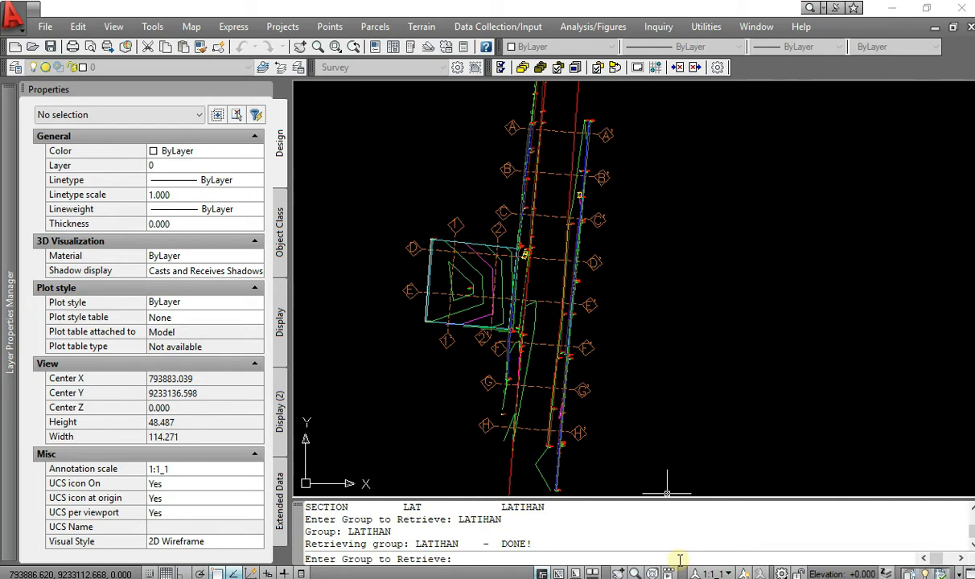
key(Escape)
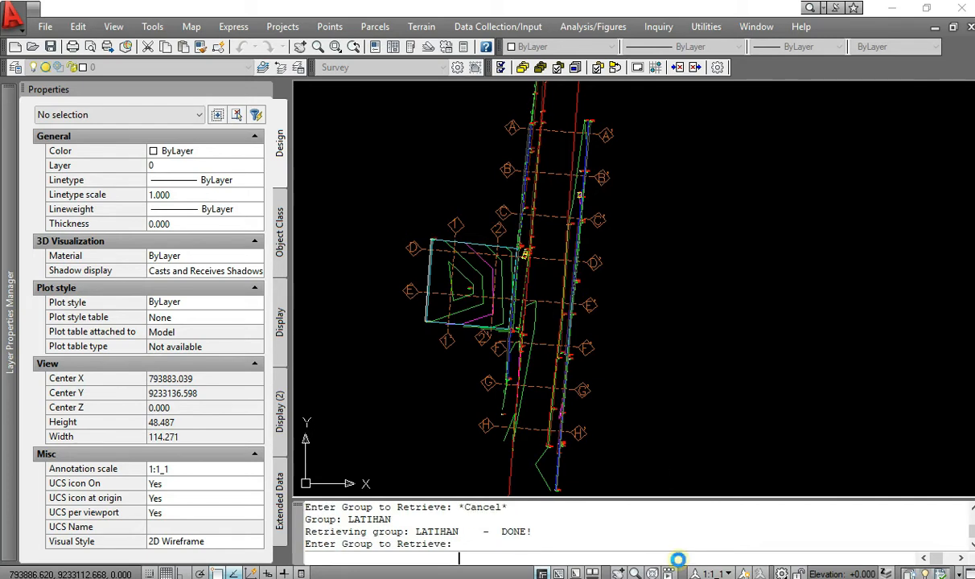
key(Return)
key(Escape)
key(Escape)
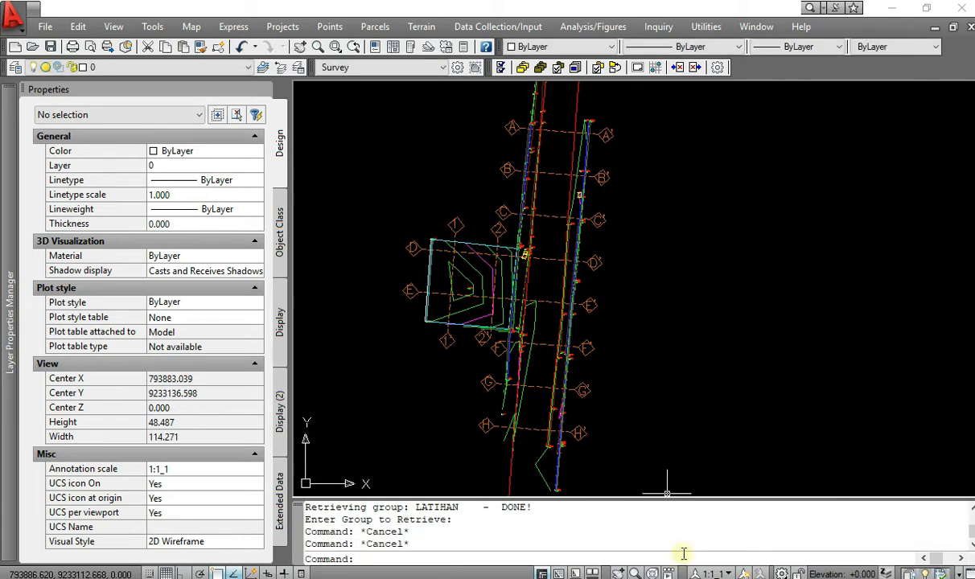
- Start importing the sections with datum as the datum line layer and a vertical scale factor of 0.5
click(434, 29)
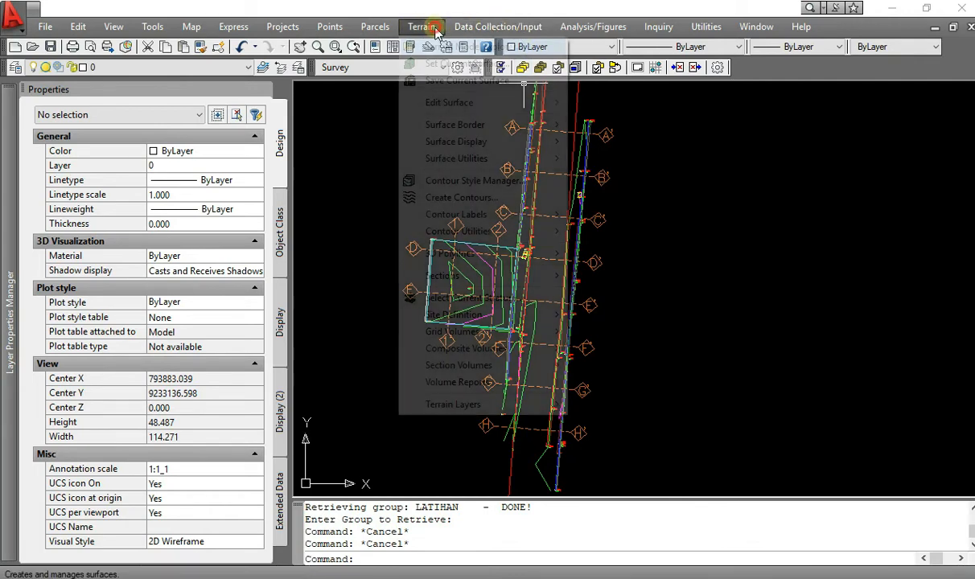
mouse_move(487, 232)
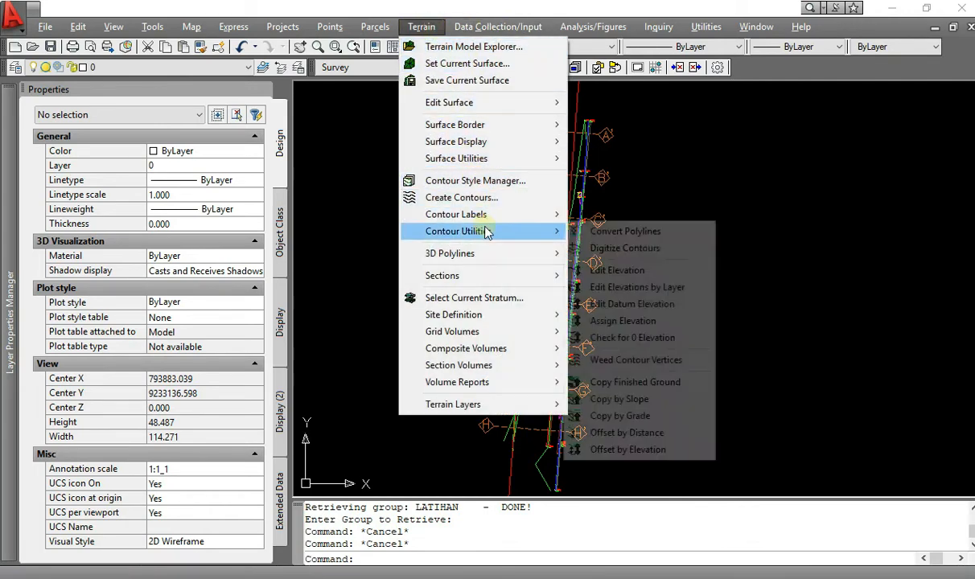
mouse_move(499, 276)
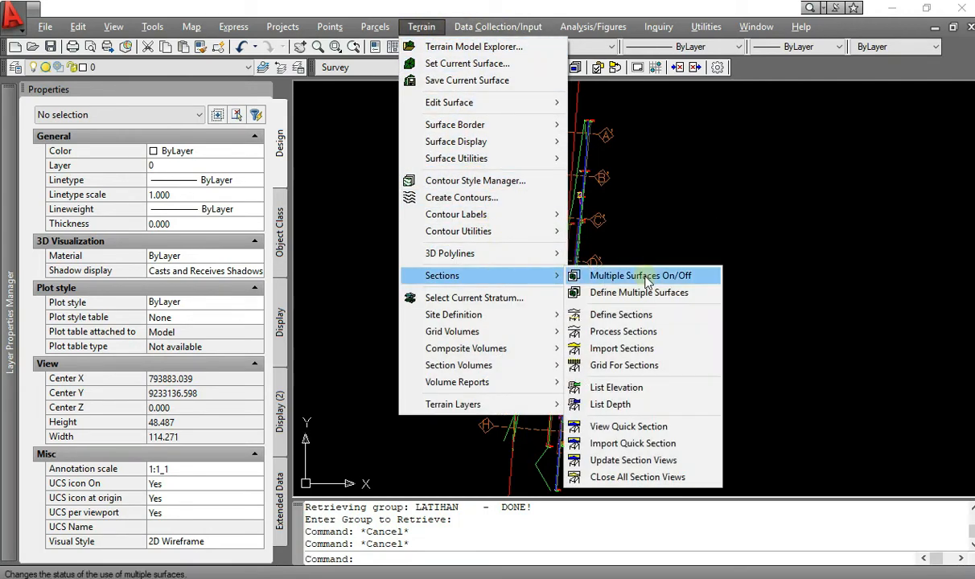
click(646, 350)
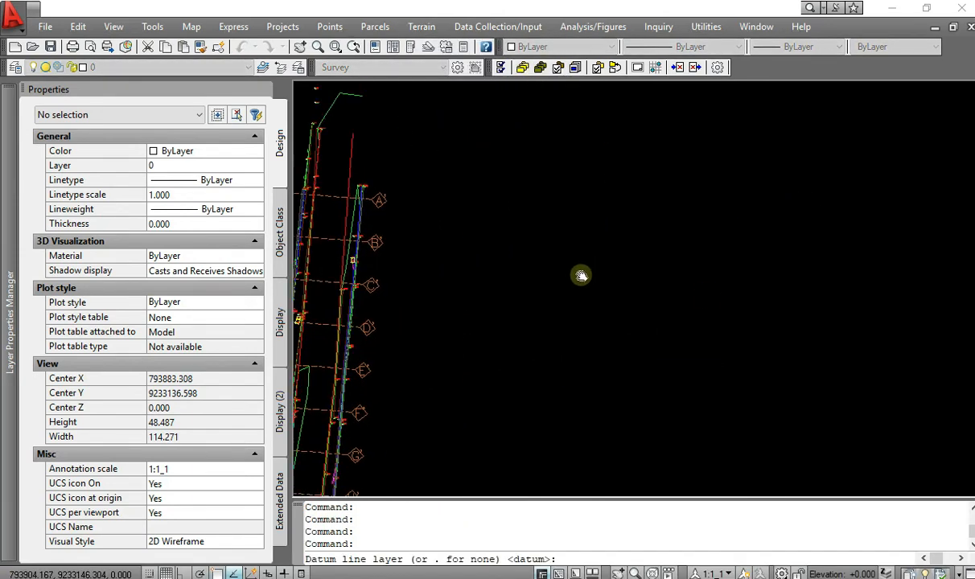
key(Return)
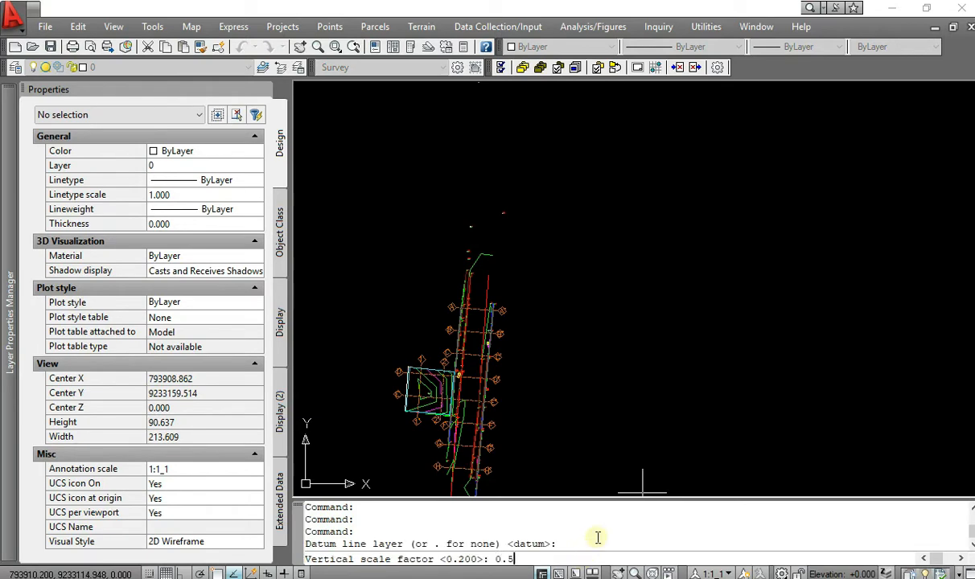
text(0.5)
key(Return)
- Insert section A-A' in the empty area beside the plan, with a datum elevation of 698.500
click(630, 262)
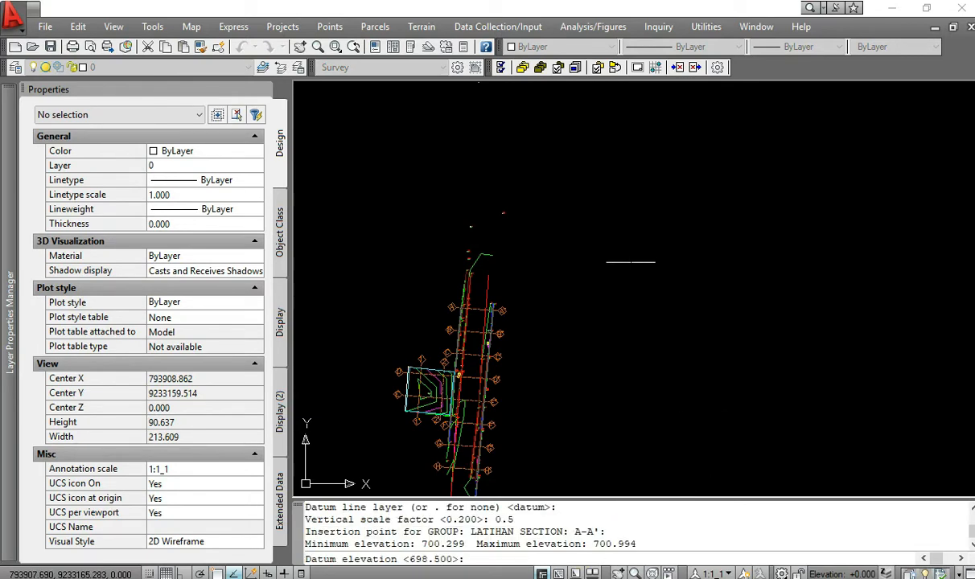
key(Return)
scroll(639, 259, up, 6)
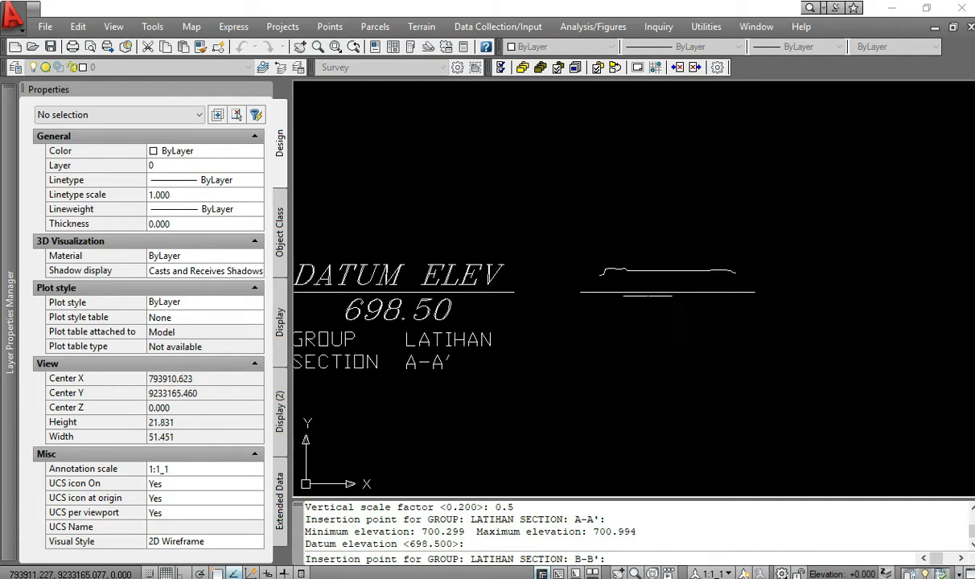
scroll(636, 266, up, 1)
scroll(626, 278, down, 10)
scroll(626, 278, up, 4)
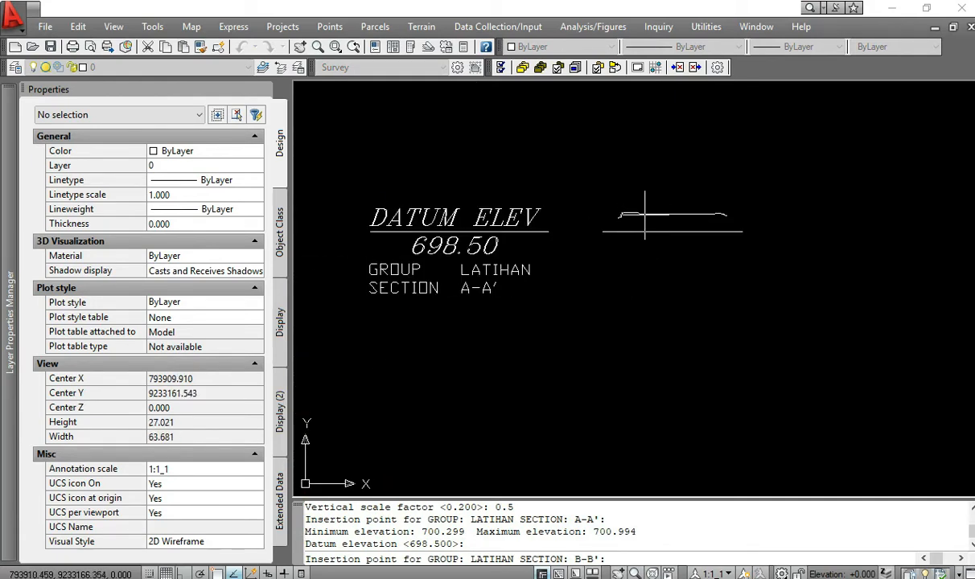
- Insert sections B-B', C-C' and D-D' in a column below section A-A', each with a datum elevation of 698.500
scroll(632, 218, up, 4)
scroll(635, 222, down, 4)
scroll(635, 222, down, 2)
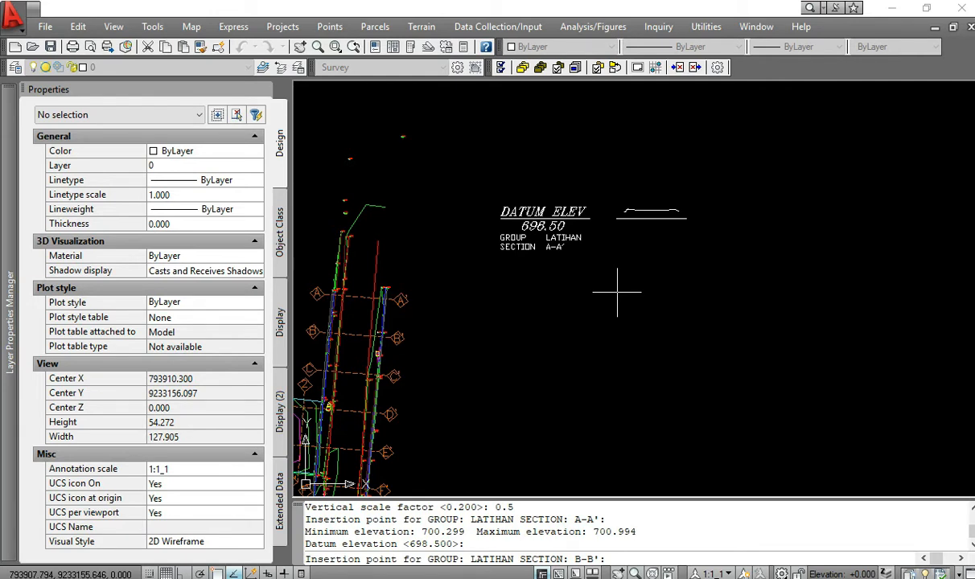
click(617, 292)
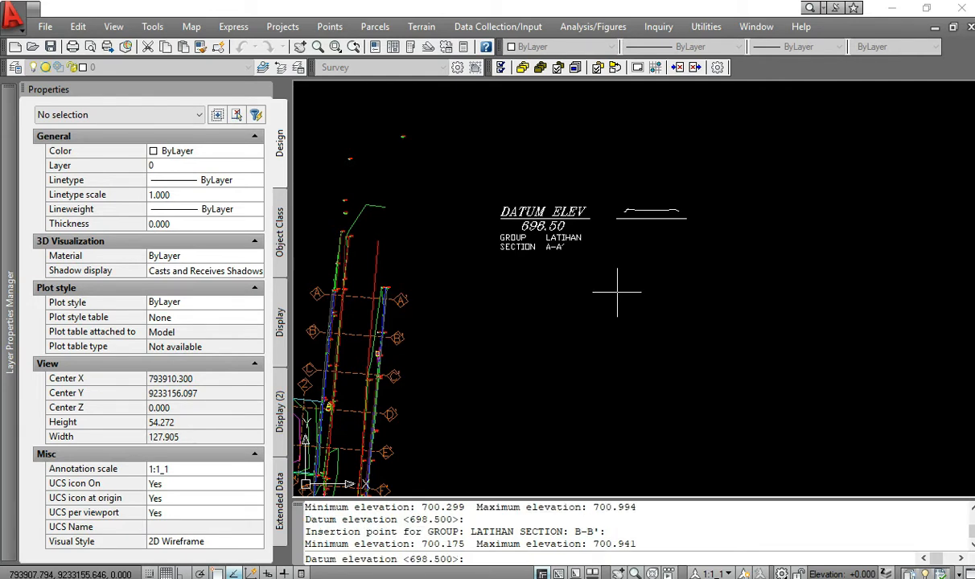
key(Return)
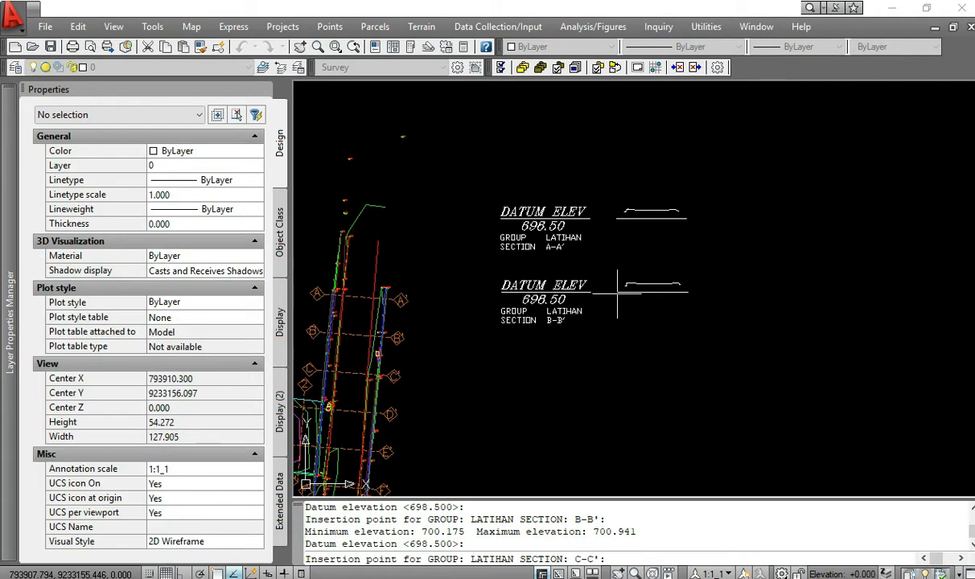
click(619, 357)
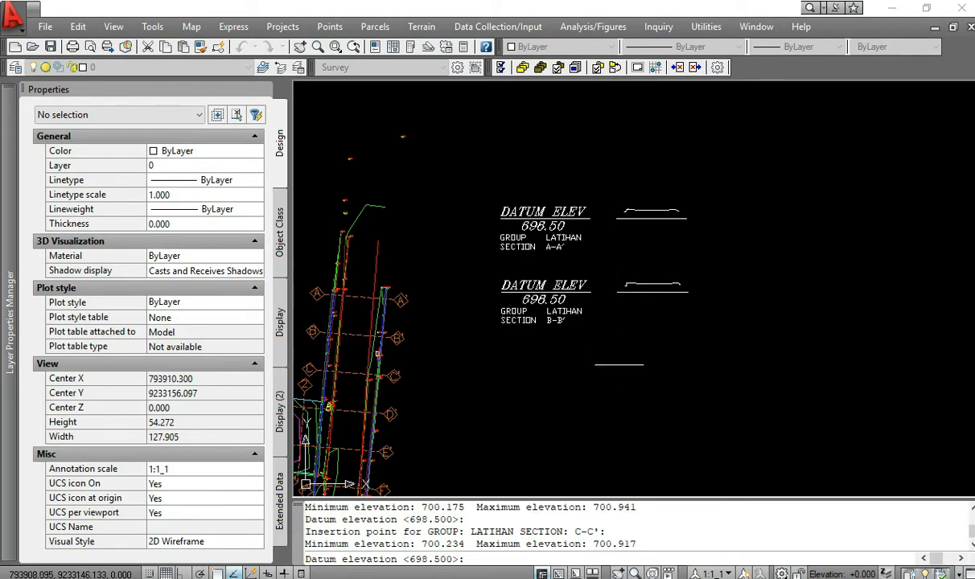
key(Return)
click(628, 434)
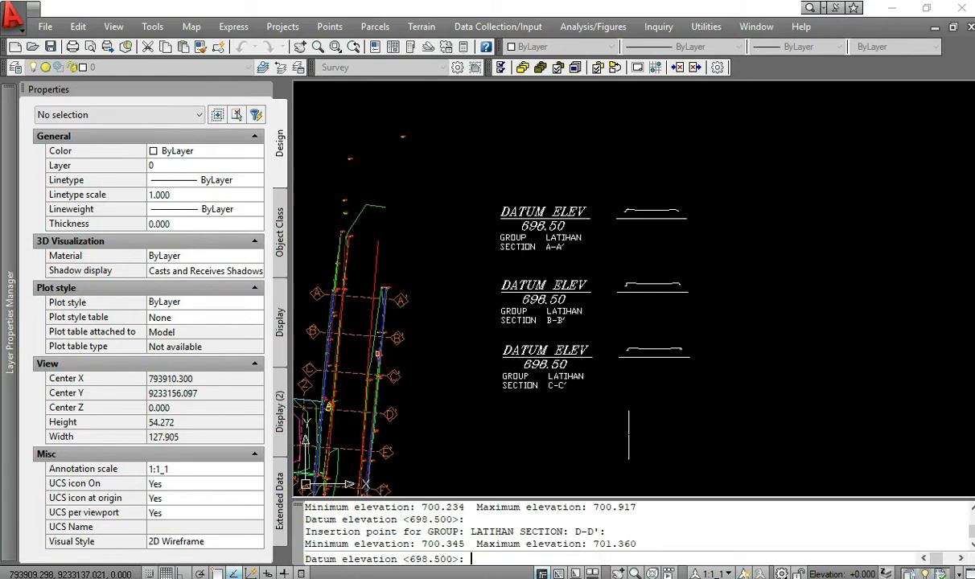
key(Return)
- Insert sections E-E', F-F' and G-G' below section D-D', each with a datum elevation of 698.500
middle_drag(642, 491, 639, 304)
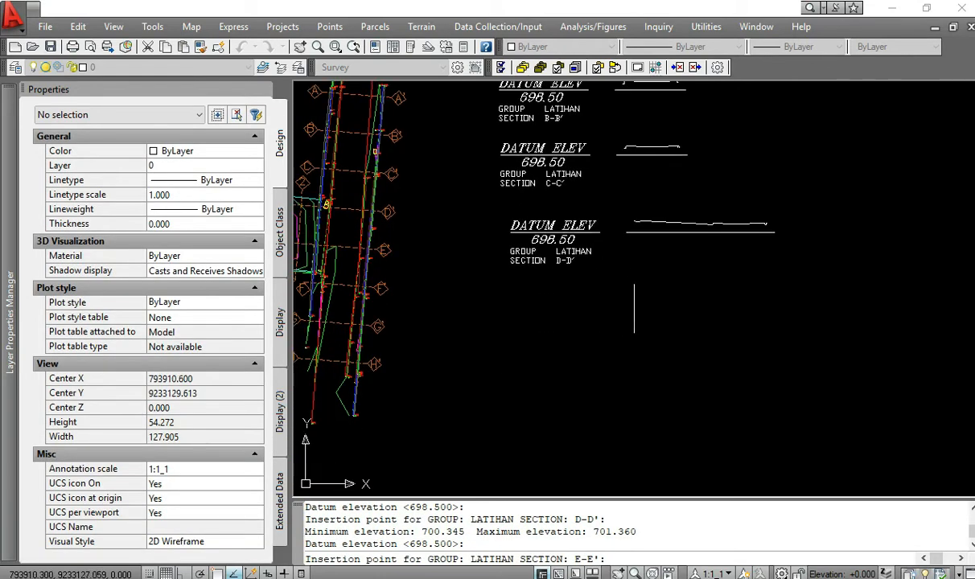
click(632, 322)
key(Return)
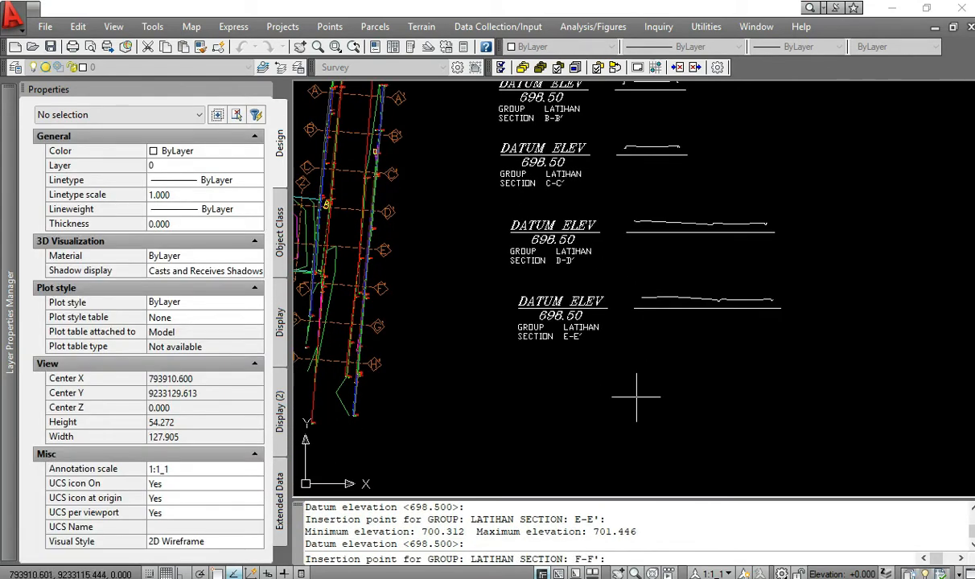
click(636, 397)
key(Return)
middle_drag(635, 466, 597, 319)
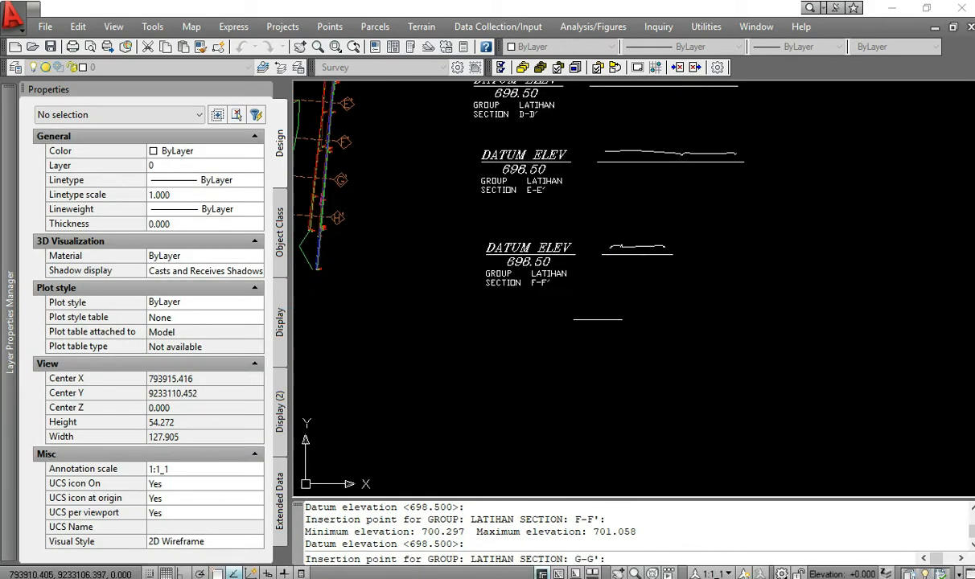
click(597, 319)
key(Return)
- Insert sections H-H', 1-1' and 2-2' below G-G' with datum elevations 698.500, 699.000 and 698.500, and end the section import
mouse_move(597, 362)
middle_down()
mouse_move(612, 266)
mouse_move(598, 206)
middle_up()
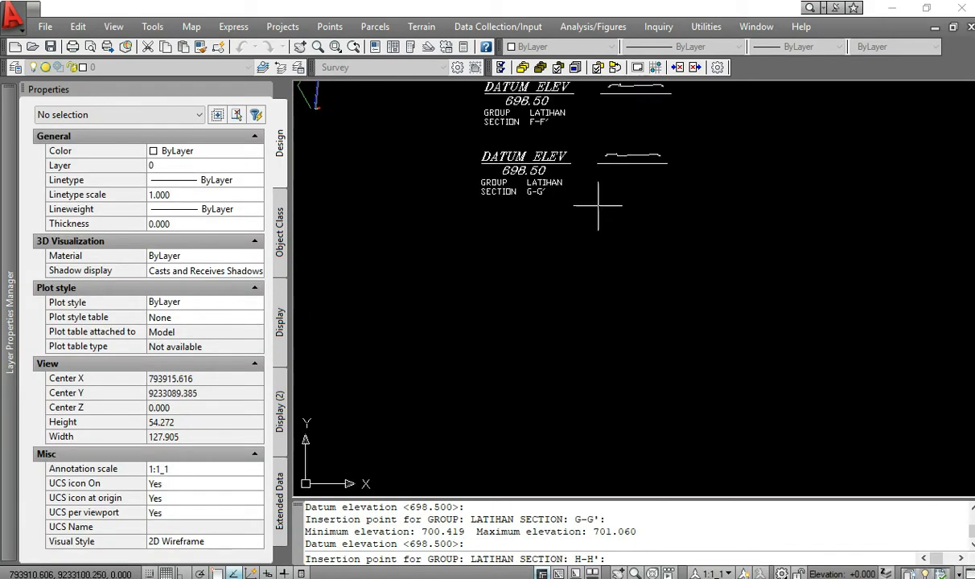
click(593, 257)
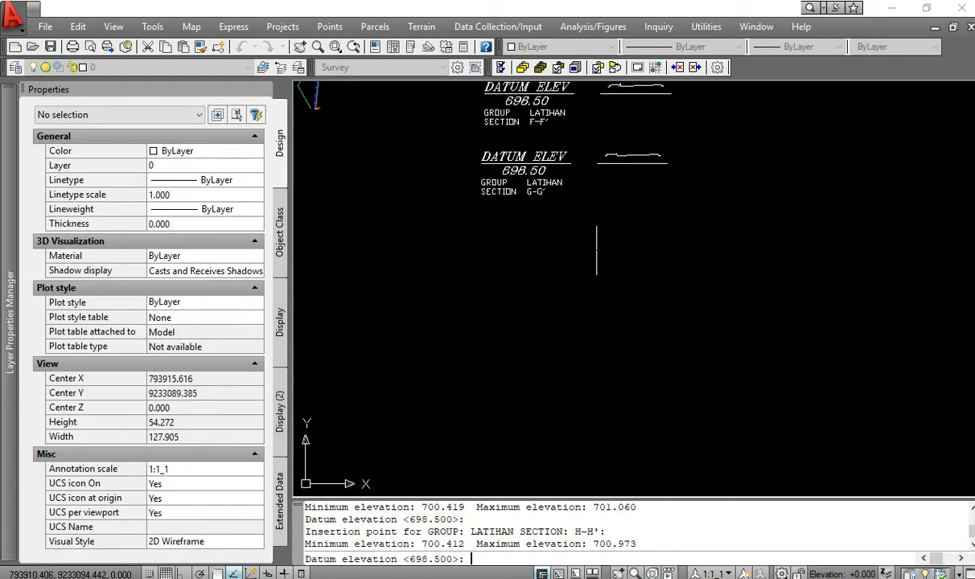
key(Return)
click(592, 332)
key(Return)
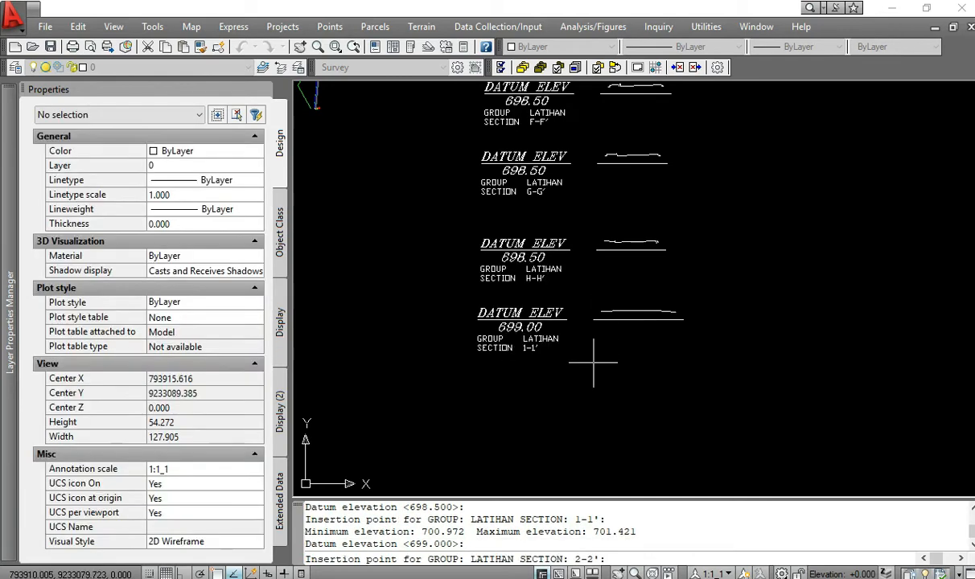
click(600, 398)
key(Return)
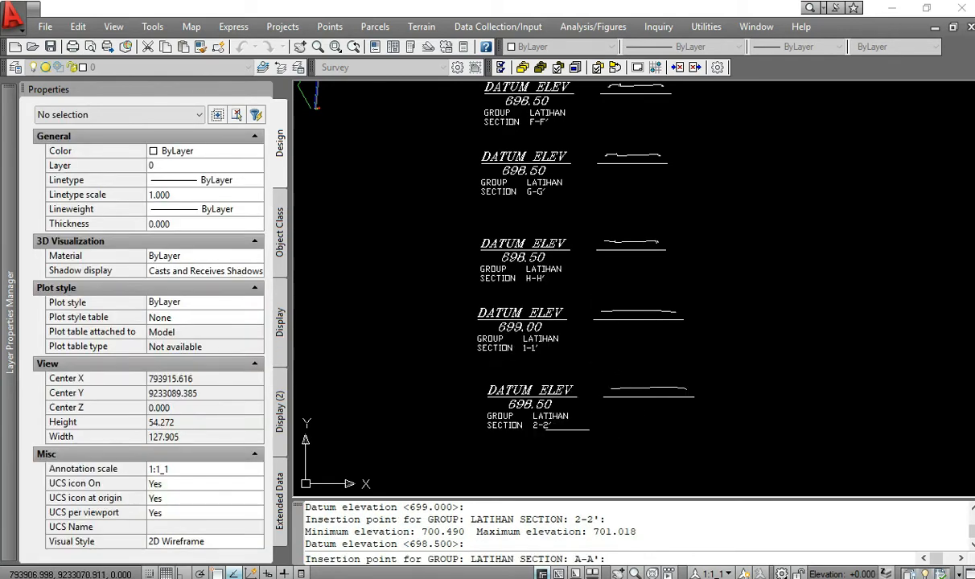
key(Escape)
key(Escape)
- Draw a section grid on layer grid for section A-A' with an elevation increment of 5 and an offset increment of 2
scroll(525, 276, down, 2)
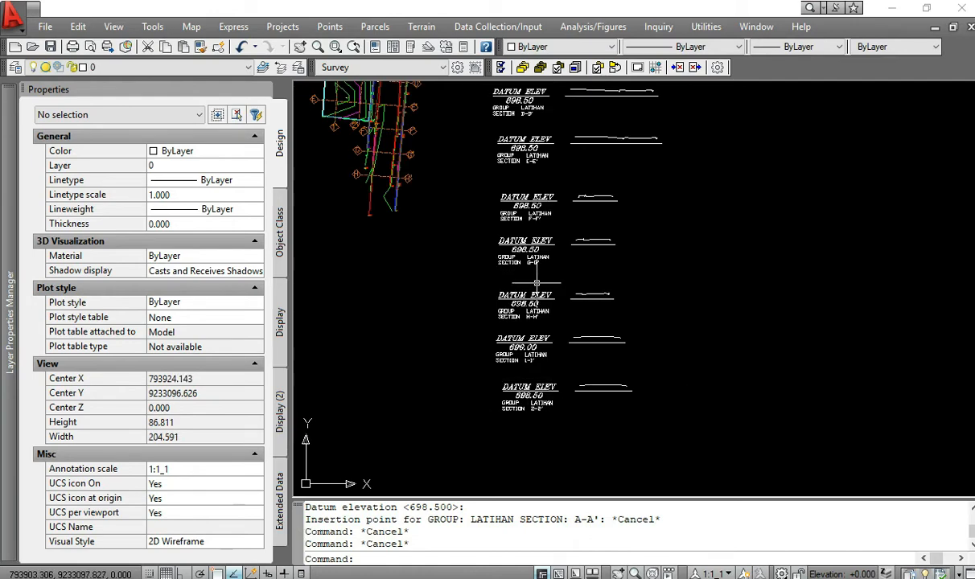
scroll(525, 276, up, 3)
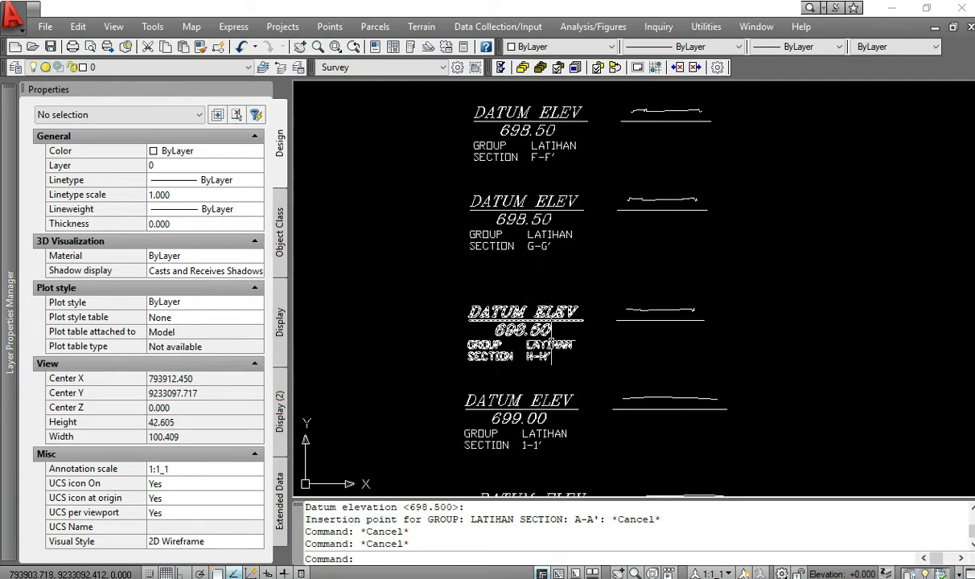
scroll(566, 80, down, 2)
scroll(602, 284, down, 3)
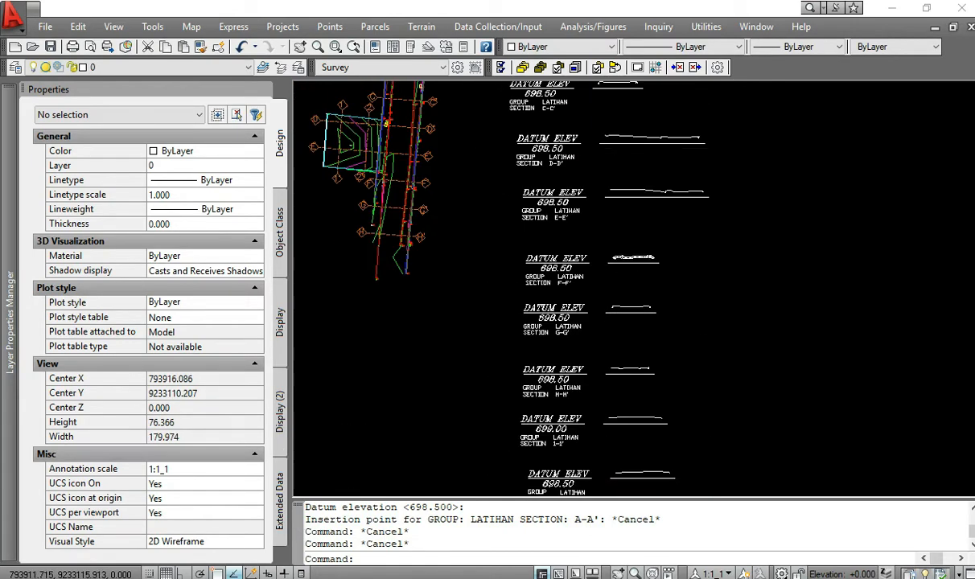
scroll(602, 283, up, 5)
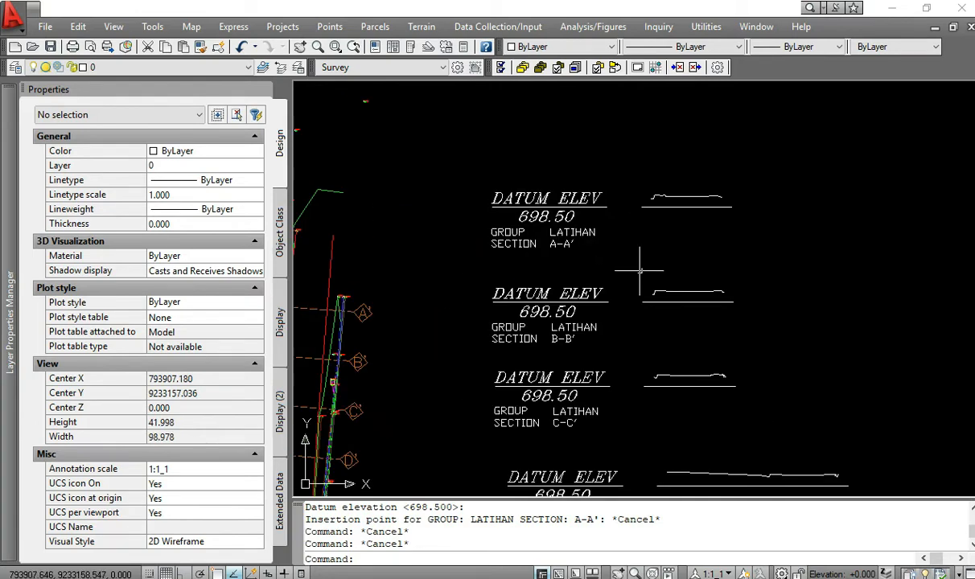
click(422, 27)
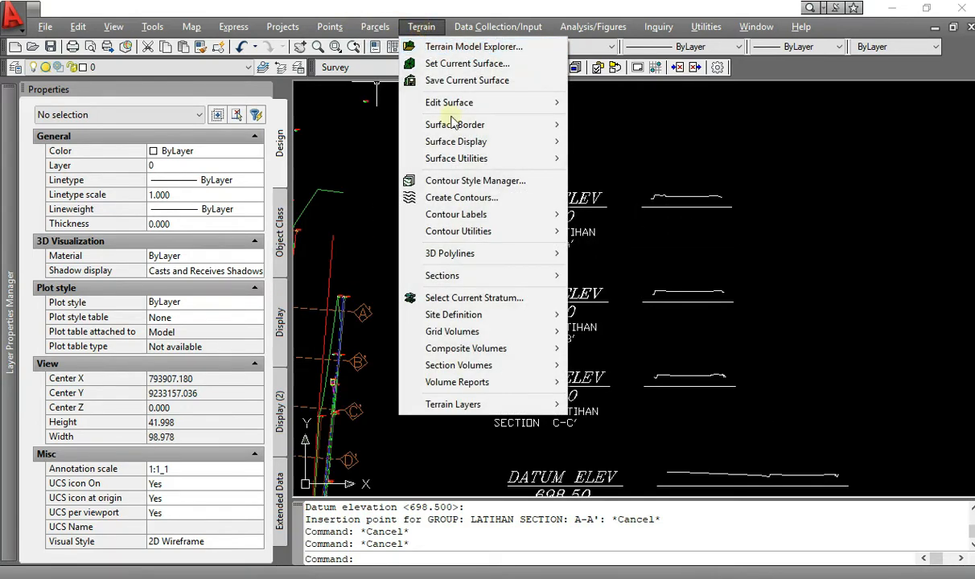
mouse_move(478, 255)
mouse_move(483, 275)
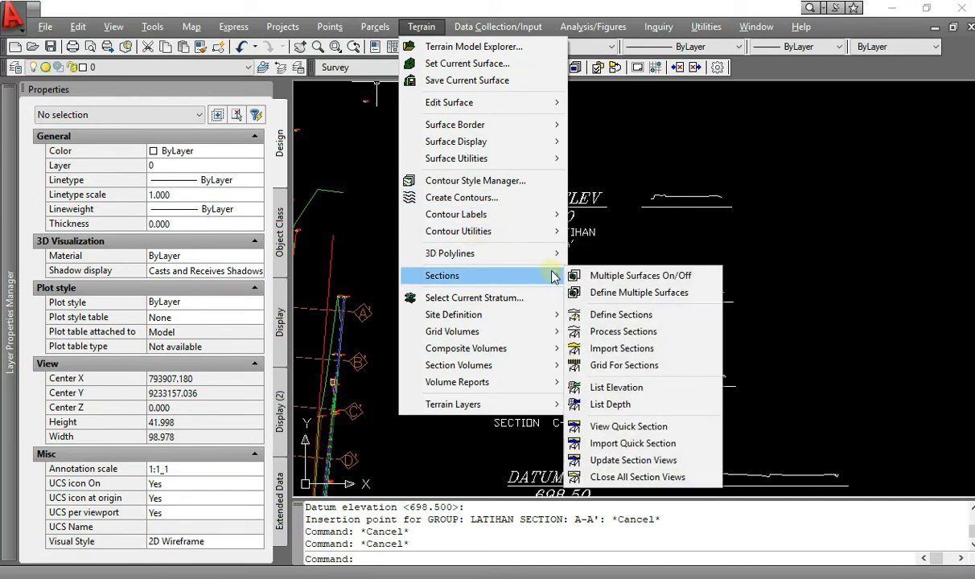
click(646, 367)
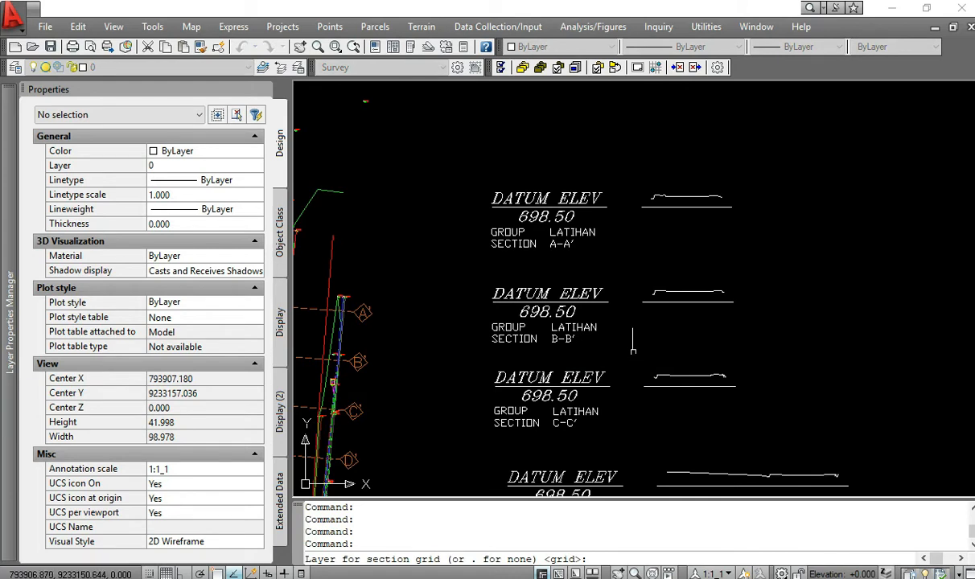
key(Return)
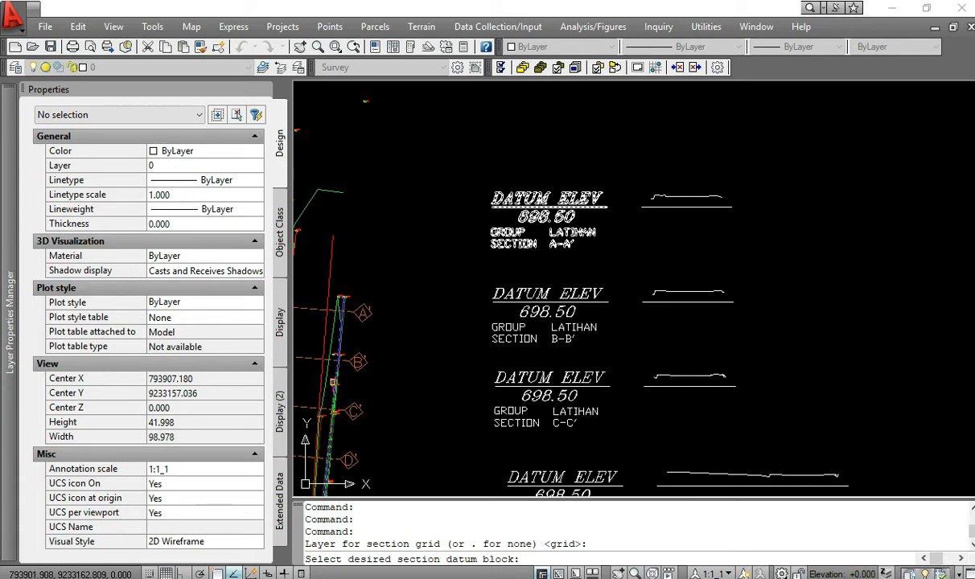
click(584, 231)
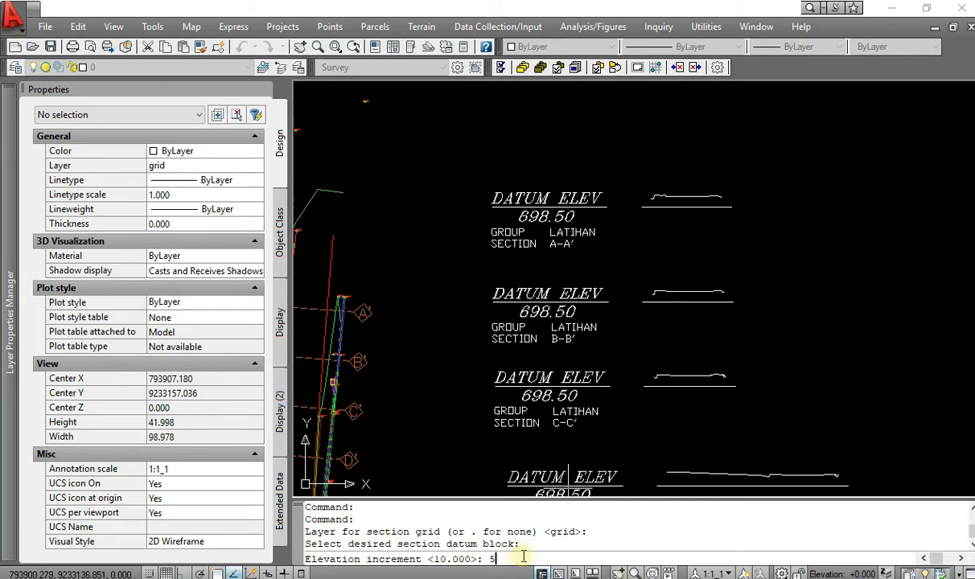
key(Return)
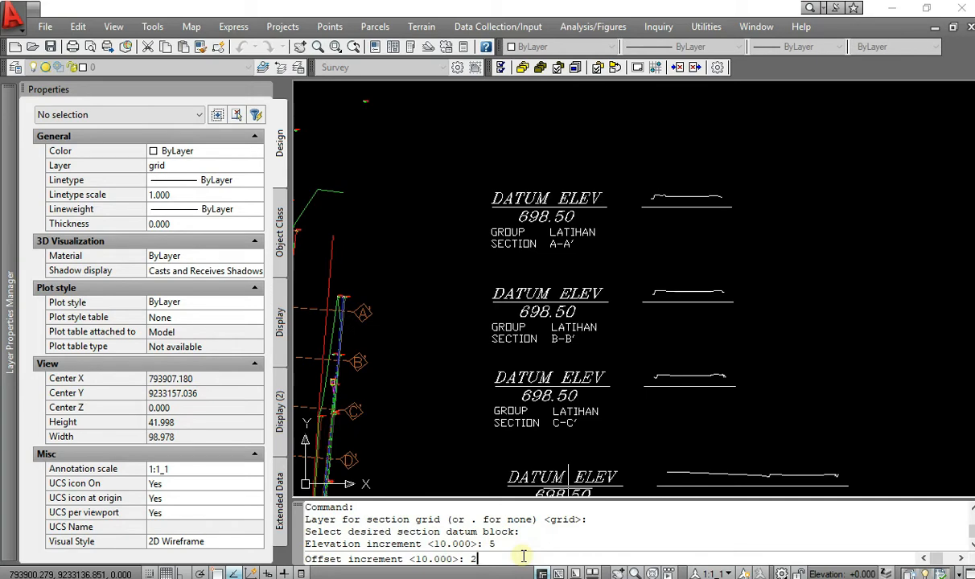
key(Return)
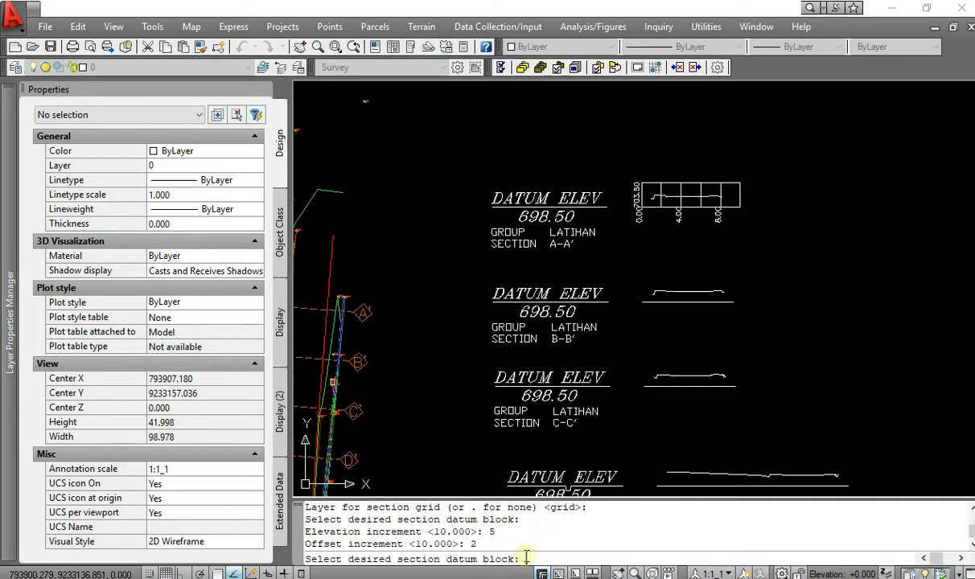
- Examine the grid, labels and profile of section A-A' and compare them with the A-A' section line on the plan
scroll(671, 192, up, 5)
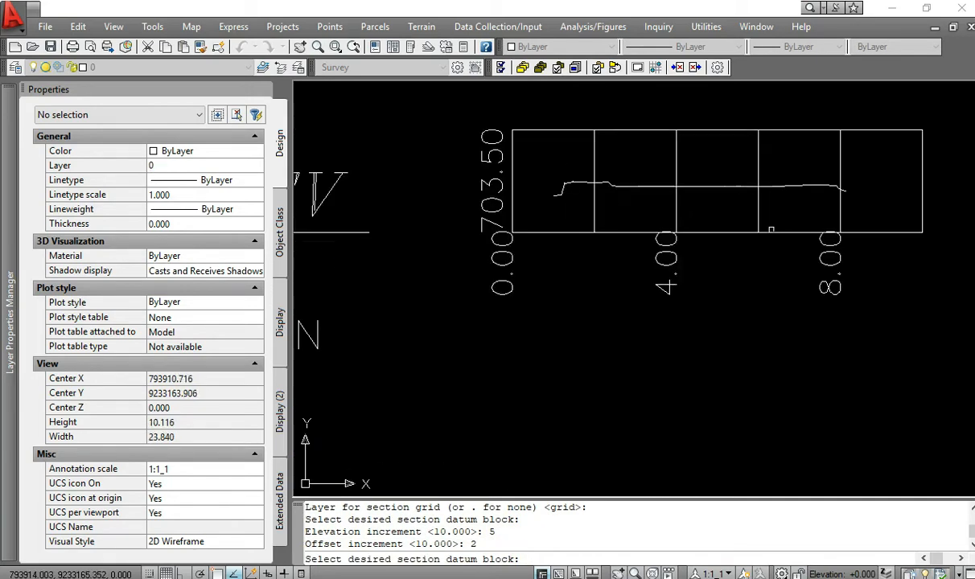
scroll(700, 257, down, 2)
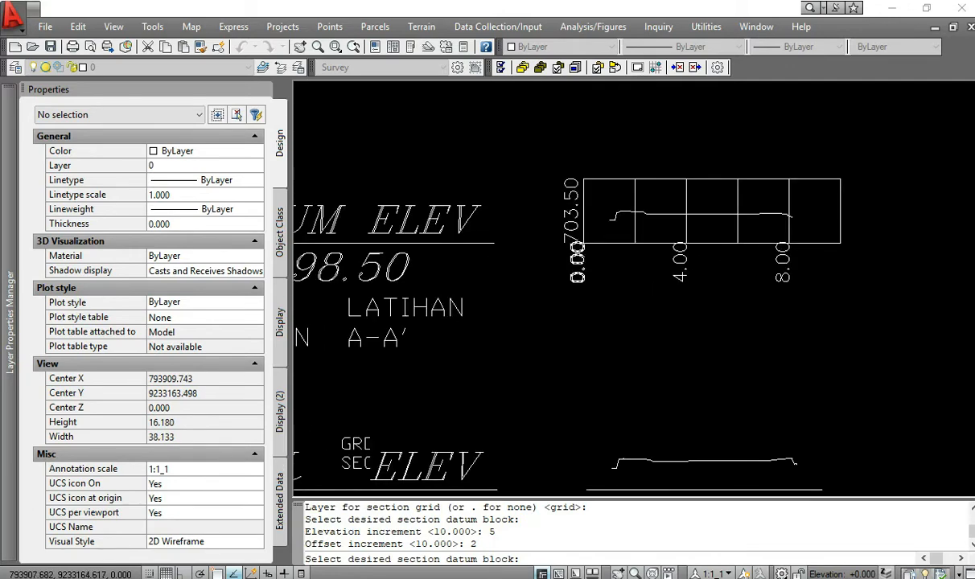
scroll(577, 257, down, 4)
mouse_move(535, 274)
middle_down()
mouse_move(619, 310)
mouse_move(815, 307)
middle_up()
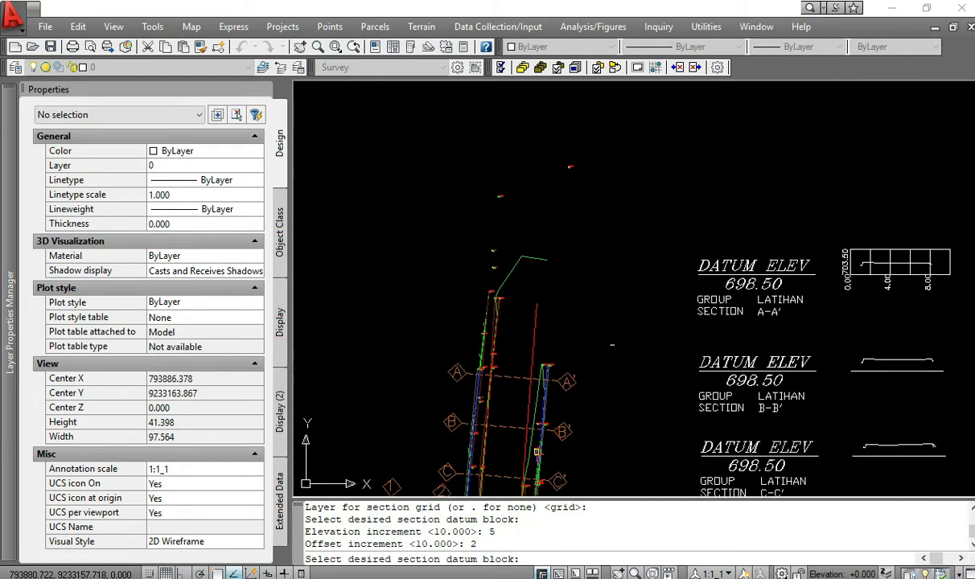
scroll(532, 362, up, 6)
middle_drag(341, 412, 581, 299)
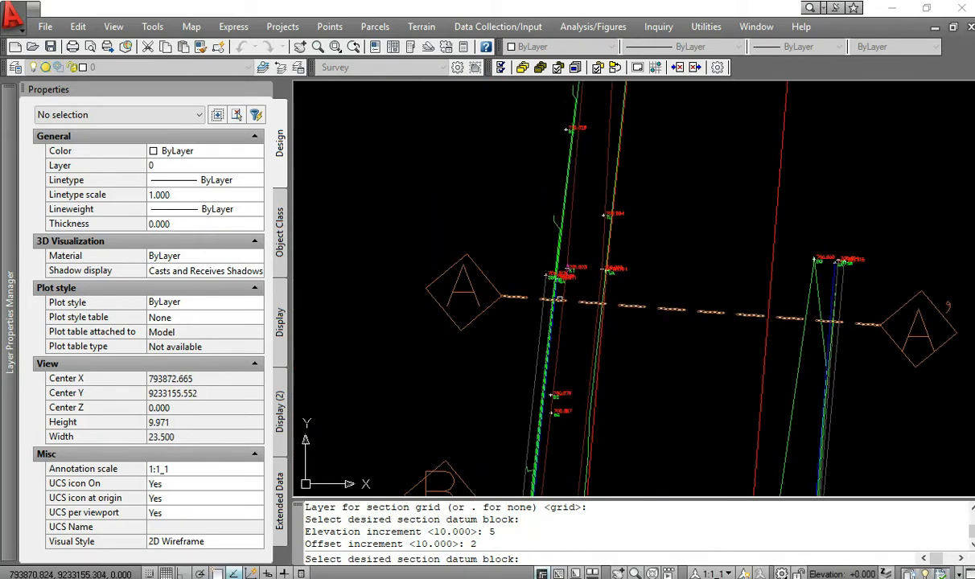
scroll(685, 281, down, 4)
middle_drag(961, 216, 685, 291)
middle_drag(934, 240, 665, 313)
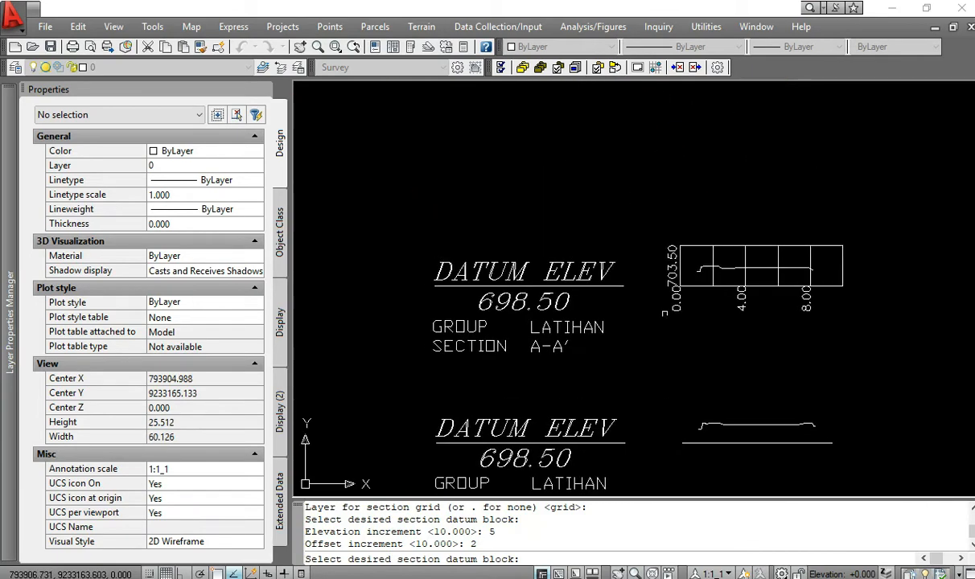
scroll(713, 297, up, 5)
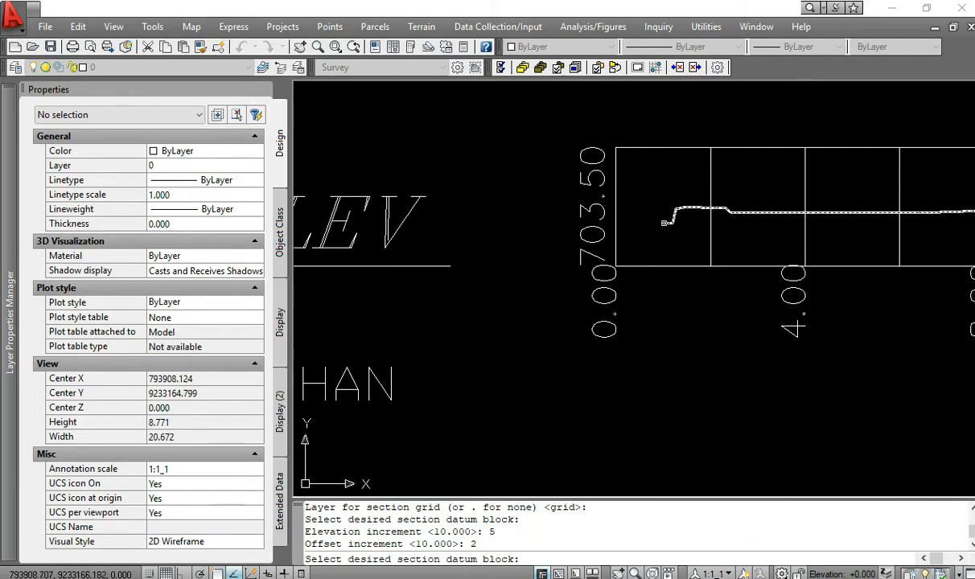
scroll(653, 241, down, 2)
middle_drag(700, 244, 655, 247)
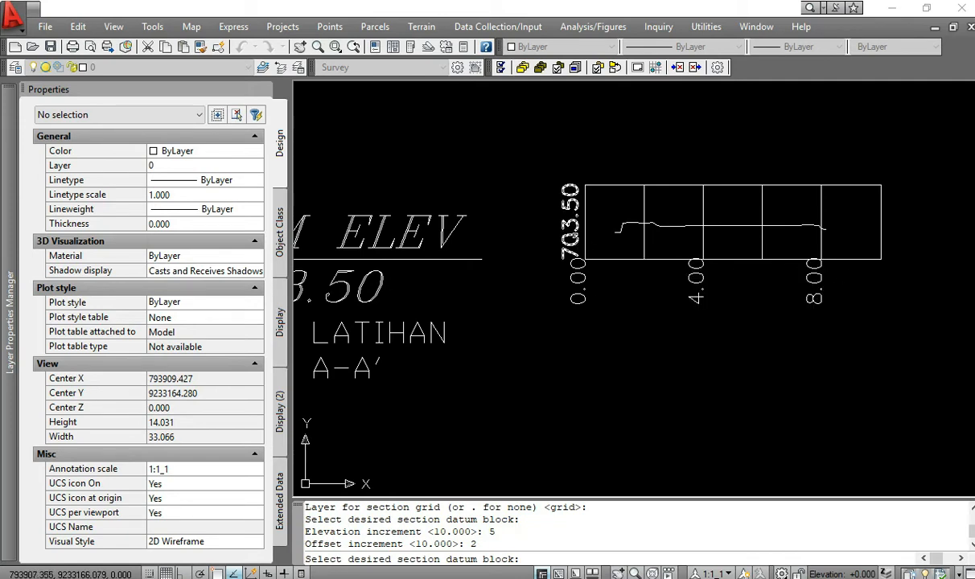
mouse_move(479, 279)
middle_down()
mouse_move(513, 244)
mouse_move(570, 248)
middle_up()
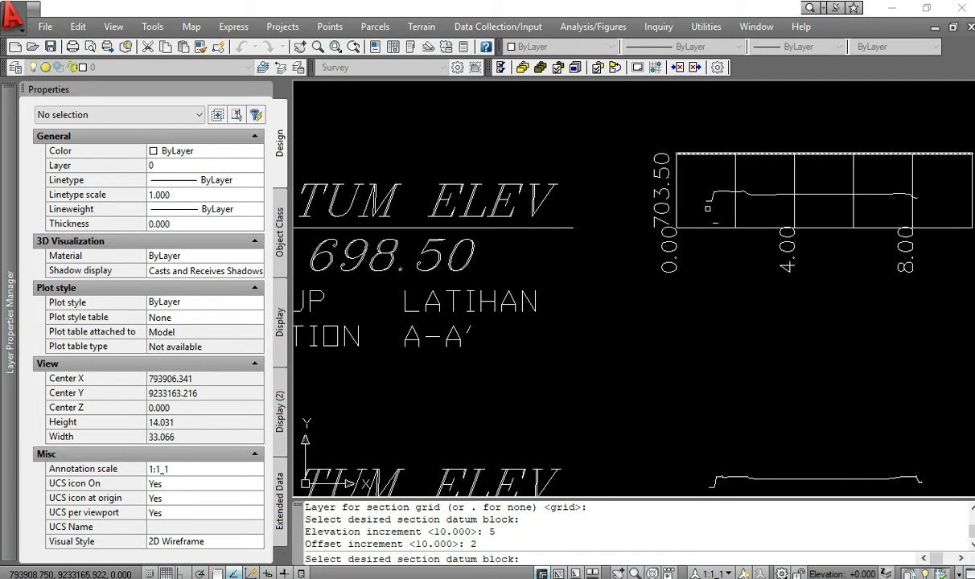
- Draw the section grid for section B-B' with an elevation increment of 5 and an offset increment of 2
scroll(707, 208, down, 4)
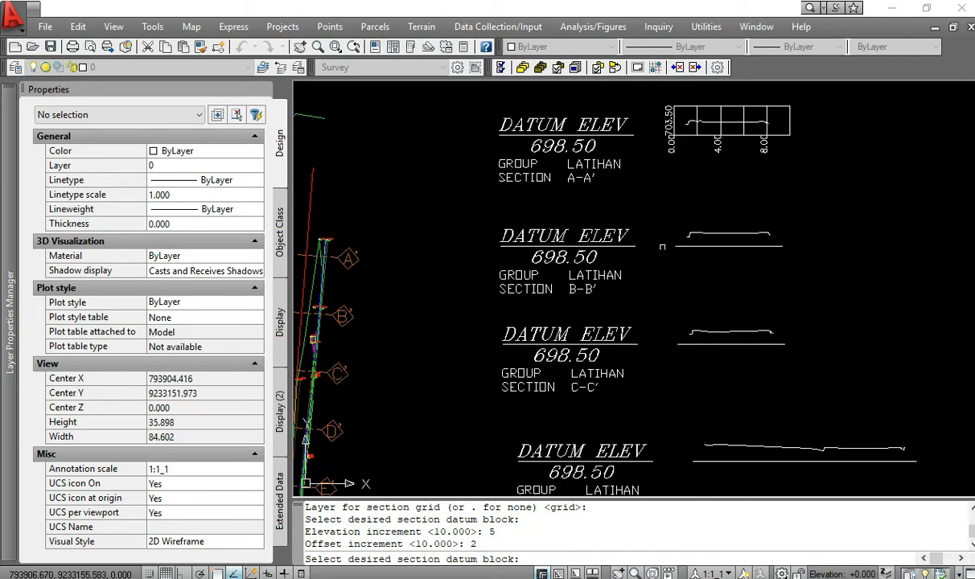
scroll(635, 210, up, 2)
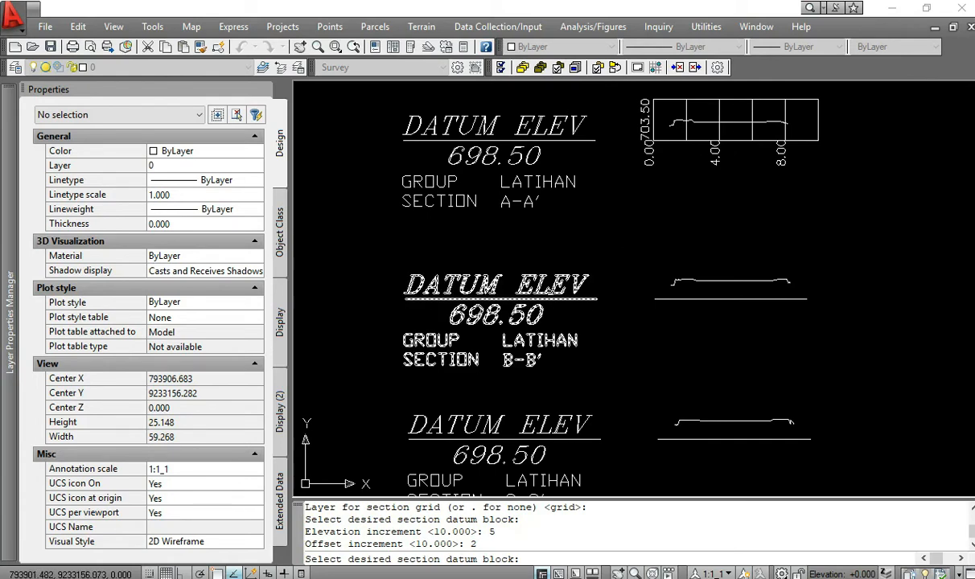
click(551, 298)
key(Return)
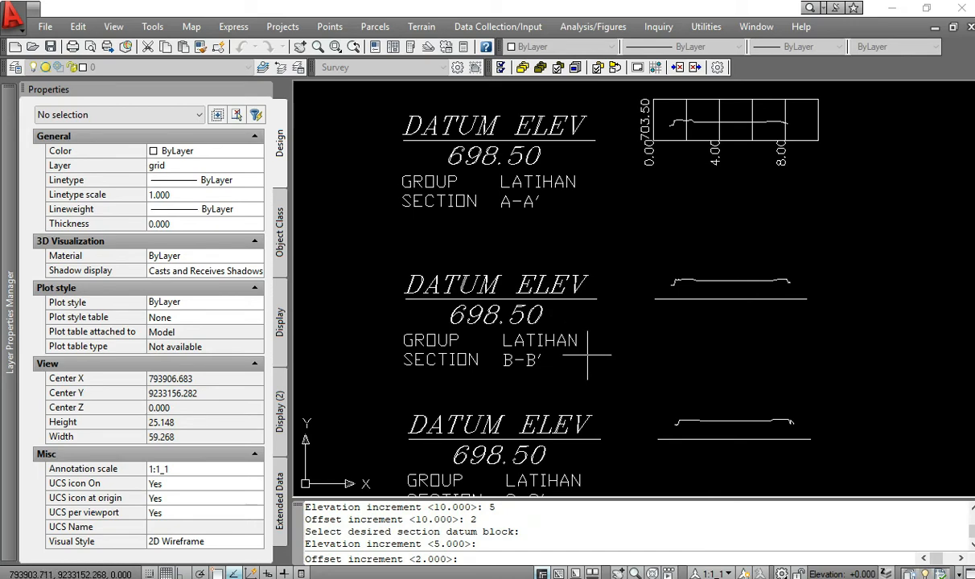
key(Return)
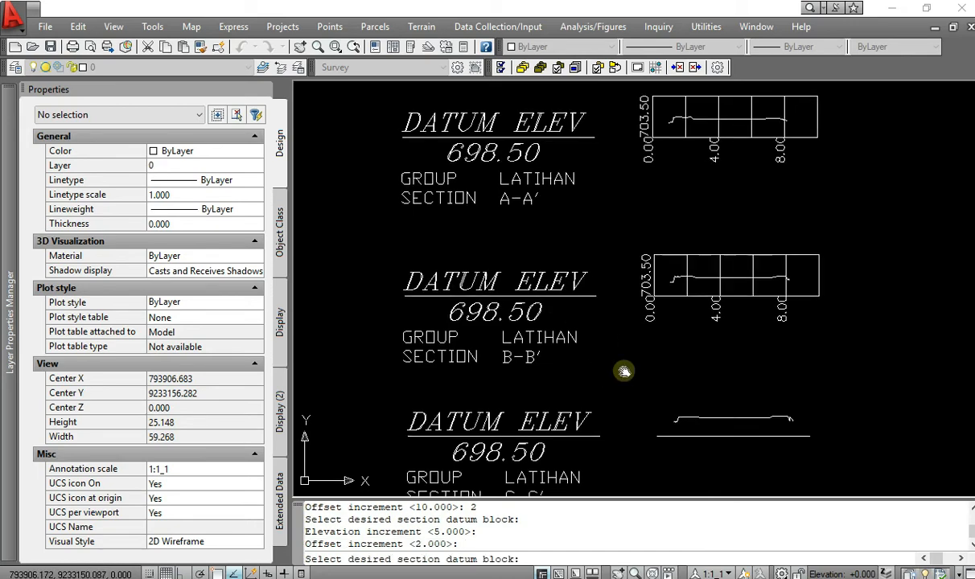
- Draw the section grids for C-C' and D-D' with an elevation increment of 5 and an offset increment of 2
middle_drag(624, 374, 617, 175)
click(561, 235)
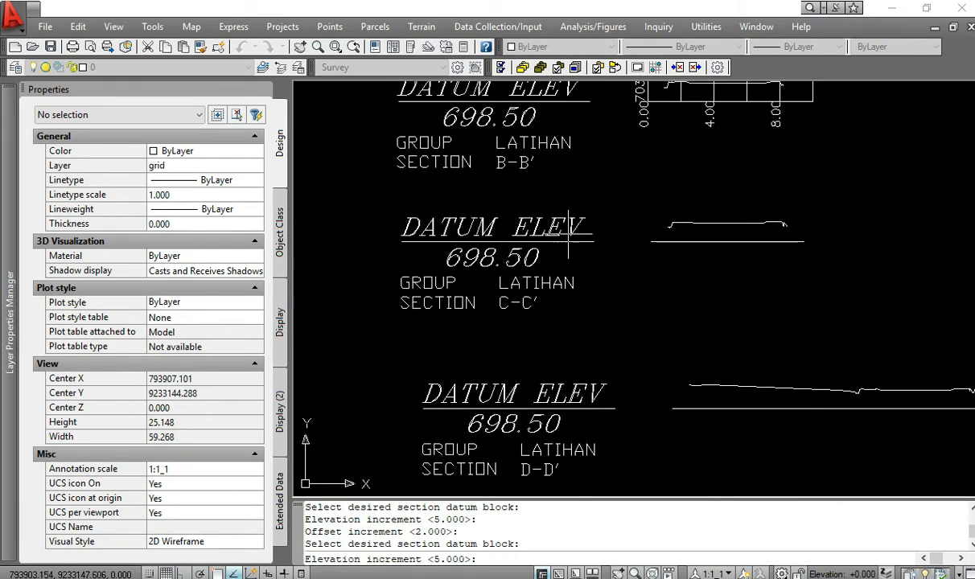
key(Return)
key(Return)
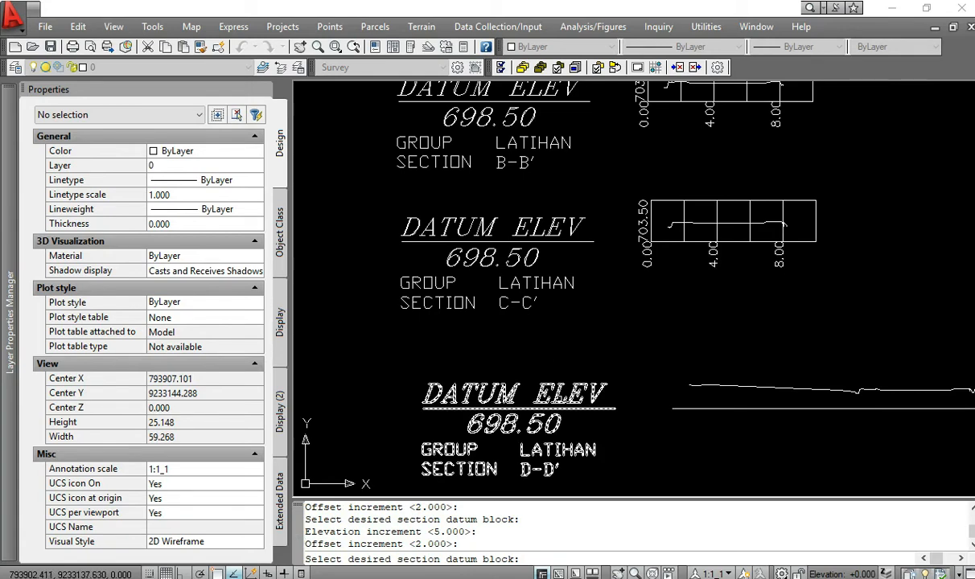
click(559, 394)
key(Return)
key(Return)
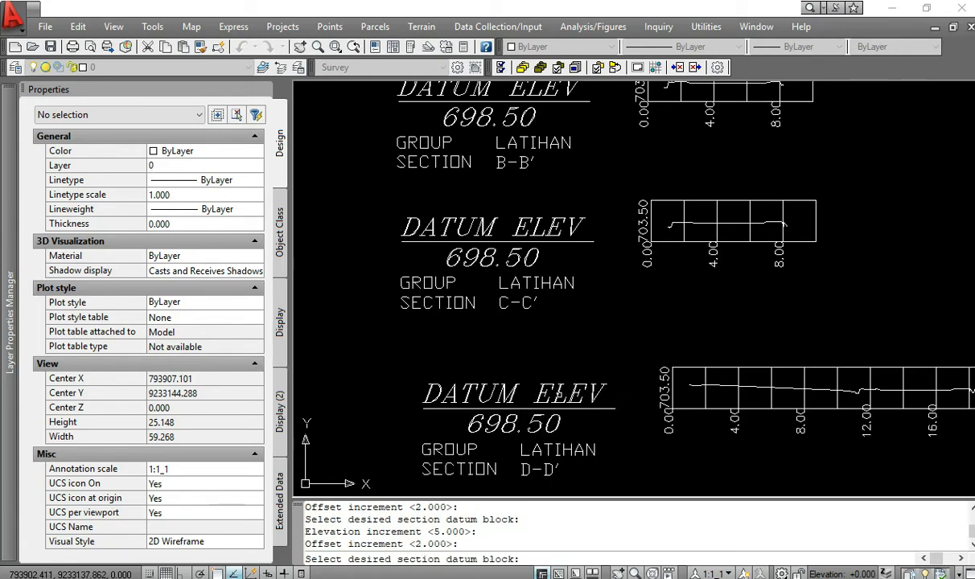
mouse_move(585, 400)
middle_down()
mouse_move(607, 114)
mouse_move(579, 71)
middle_up()
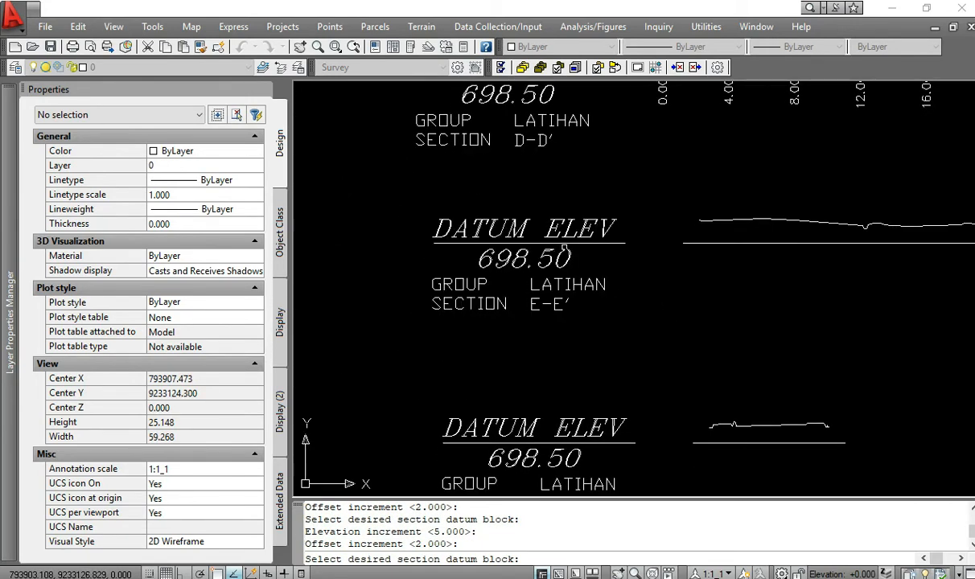
key(Escape)
key(Escape)
key(Return)
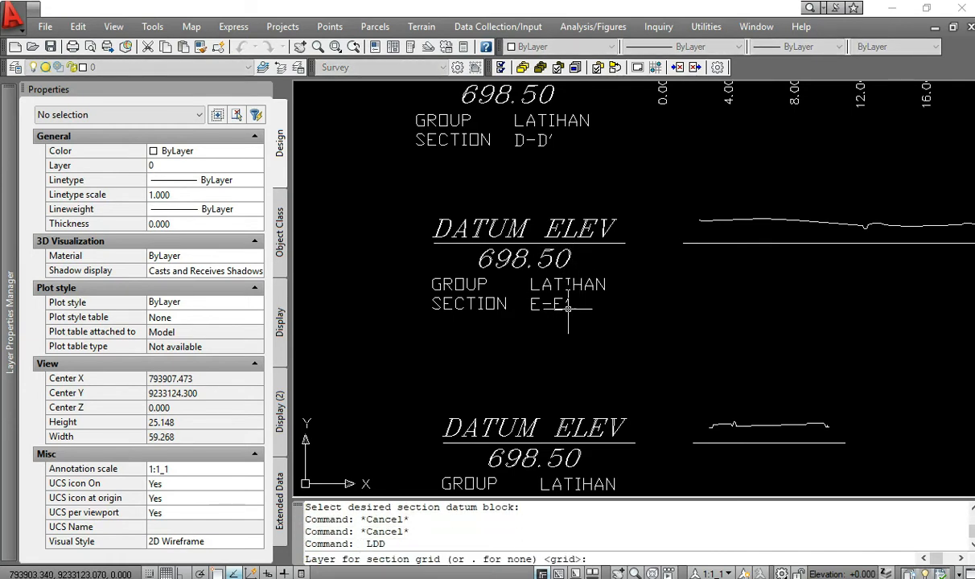
key(Return)
click(569, 288)
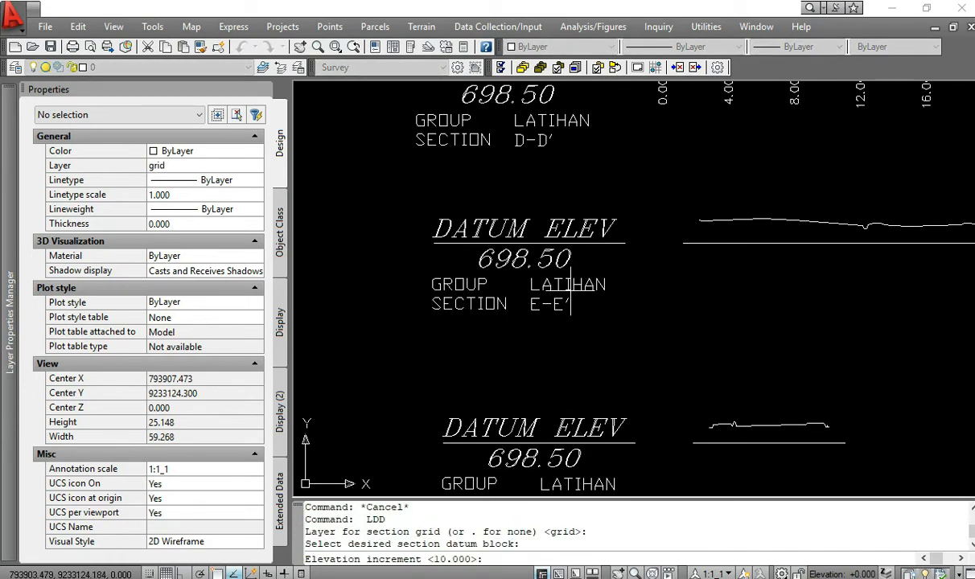
key(Return)
key(Escape)
key(Escape)
key(Escape)
- Draw a section grid on layer grid for section E-E' with an elevation increment of 5 and an offset increment of 2
key(Return)
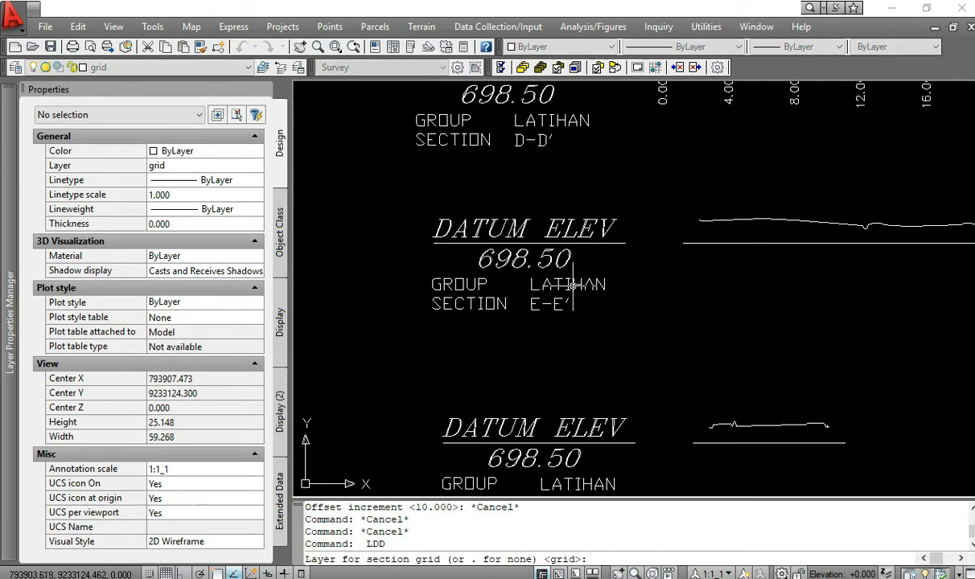
key(Return)
click(568, 285)
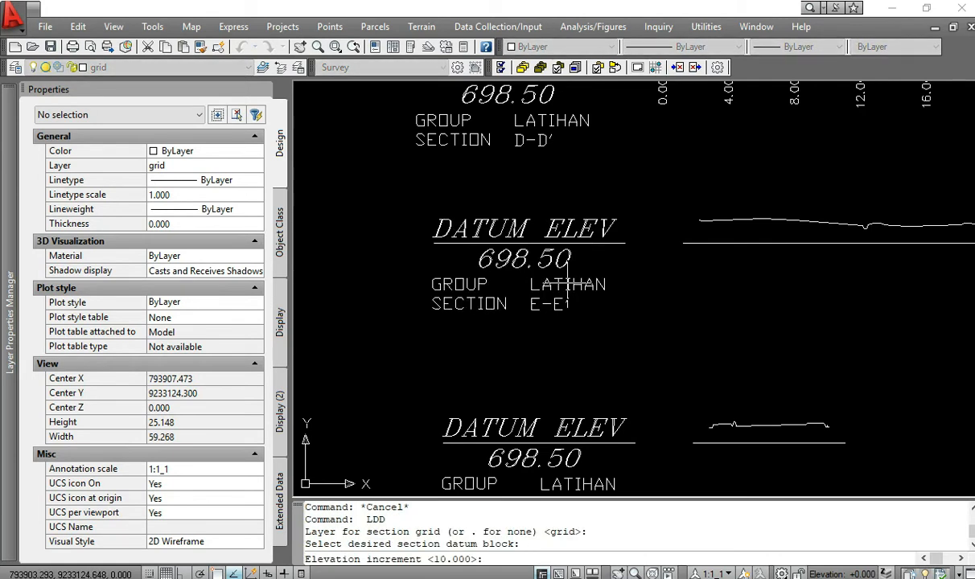
text(5)
key(Return)
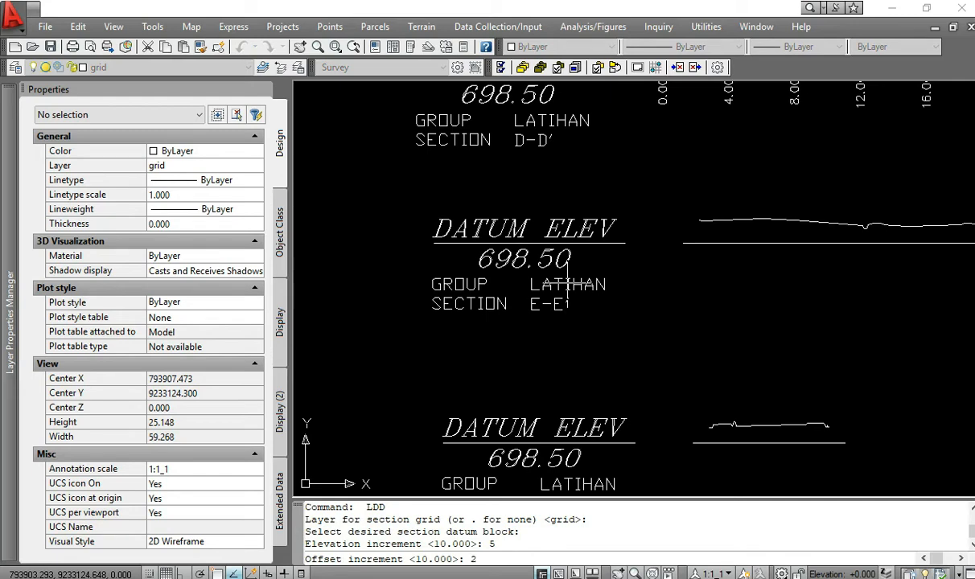
mouse_move(620, 577)
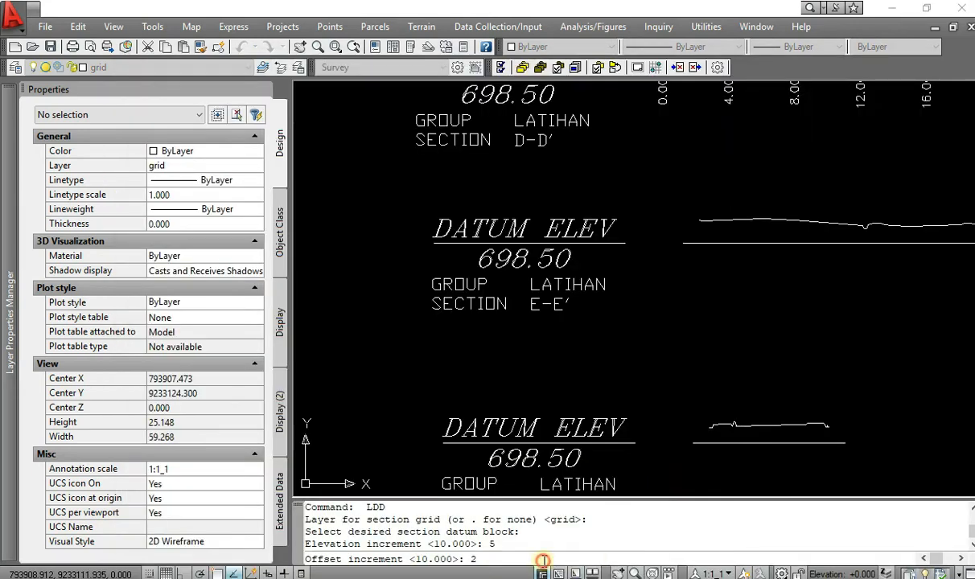
text(2)
key(Return)
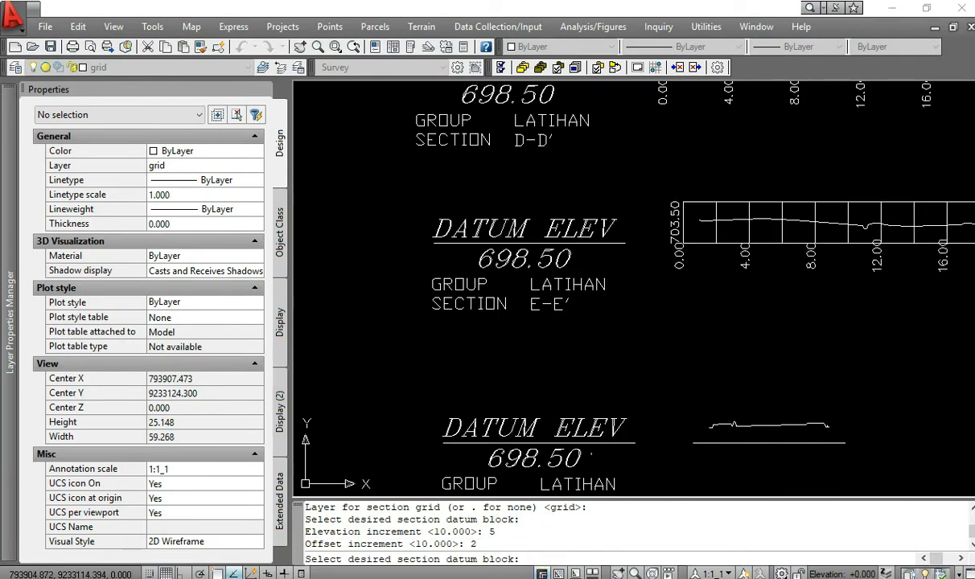
- Draw the section grids for F-F' and G-G' with an elevation increment of 5 and an offset increment of 2
click(593, 443)
key(Return)
key(Return)
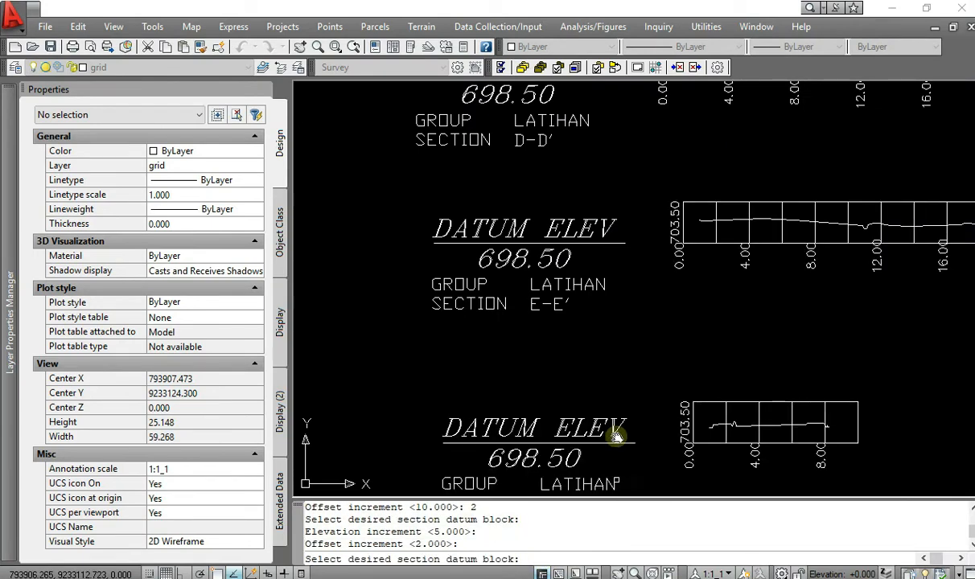
middle_drag(616, 436, 596, 105)
click(565, 256)
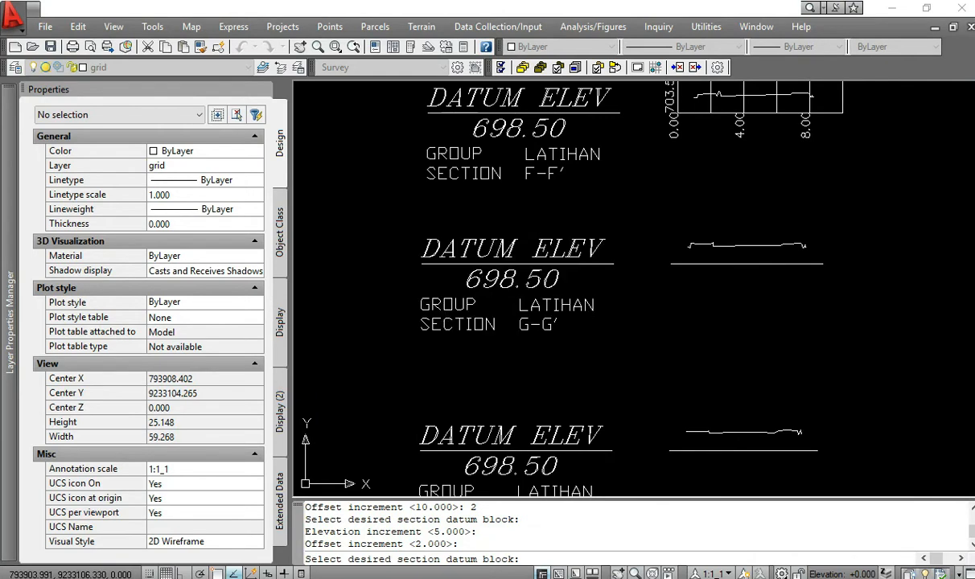
key(Return)
key(Return)
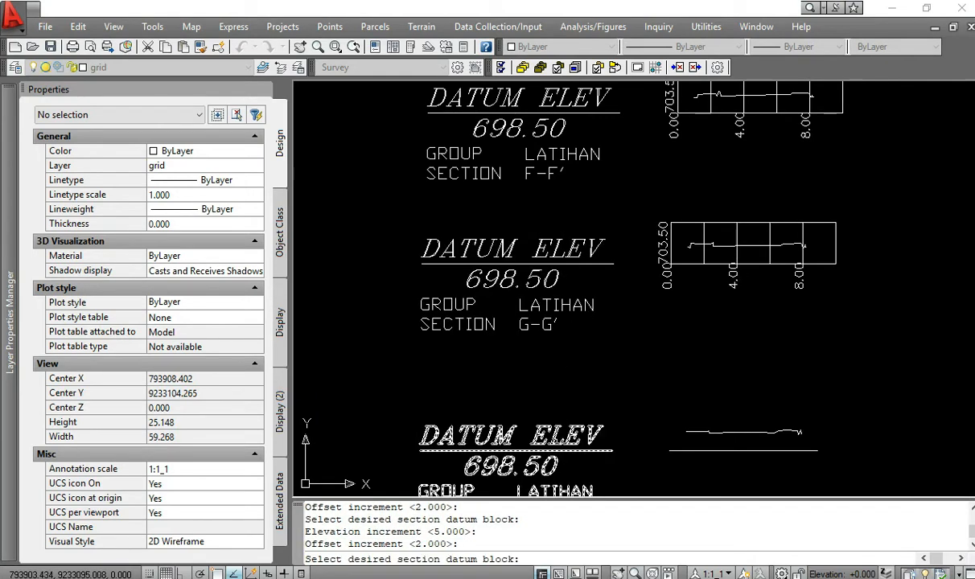
- Draw the section grids for H-H' and 1-1' with an elevation increment of 5 and an offset increment of 2
click(539, 419)
key(Return)
key(Return)
middle_drag(555, 444, 555, 228)
click(502, 384)
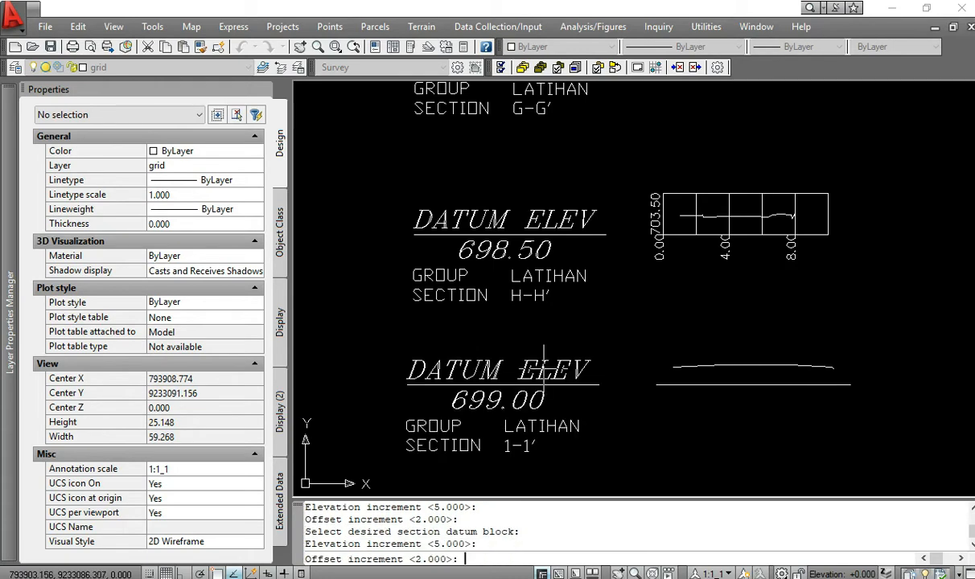
key(Return)
key(Return)
- Draw the grid for section 2-2' with an elevation increment of 5 and an offset increment of 2, and end the grid command
mouse_move(519, 560)
middle_down()
mouse_move(563, 360)
mouse_move(580, 185)
middle_up()
click(570, 335)
key(Return)
key(Return)
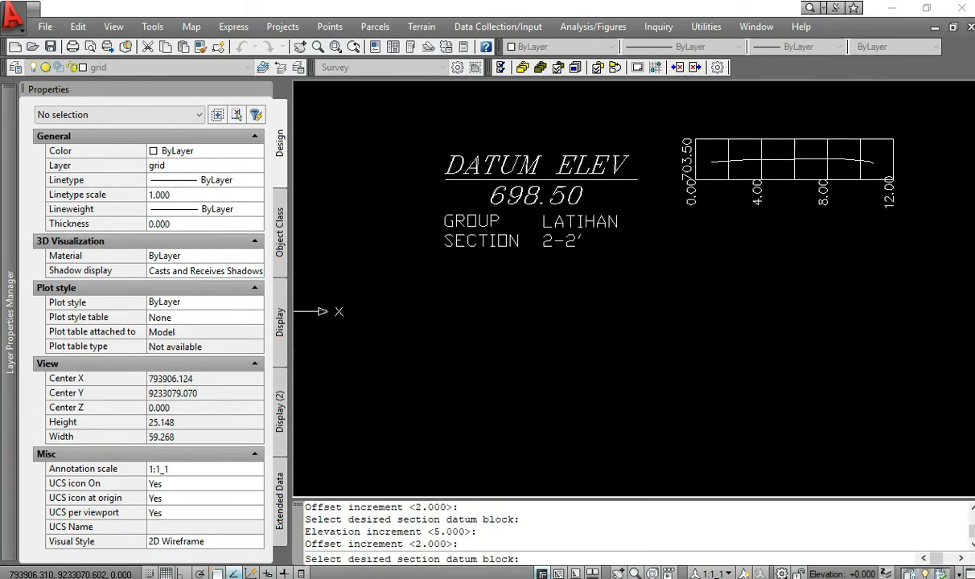
scroll(573, 284, down, 4)
middle_drag(572, 284, 572, 475)
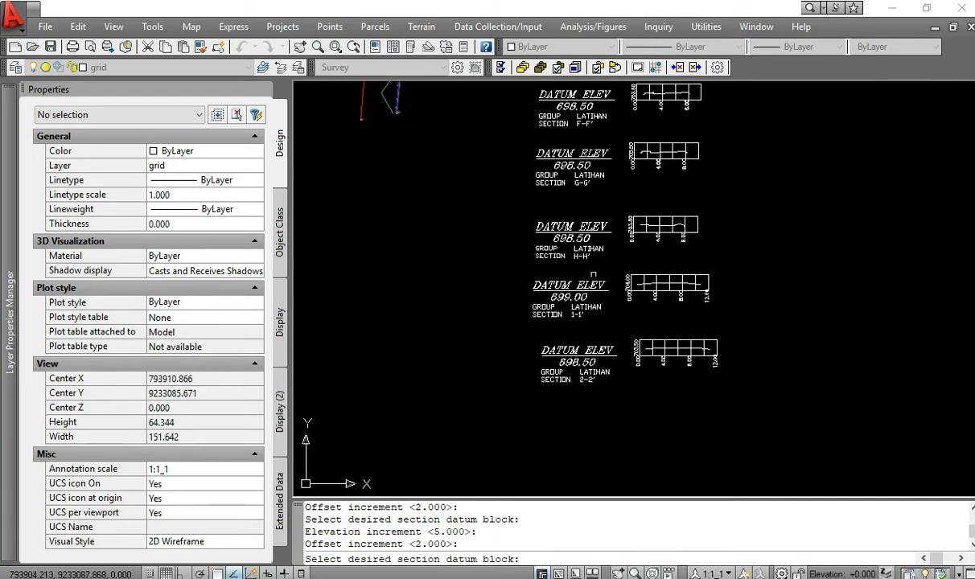
key(Escape)
key(Escape)
key(Escape)
- Close the Properties palette and set the colour of layer grid to 251
middle_drag(563, 129, 564, 462)
scroll(591, 106, up, 3)
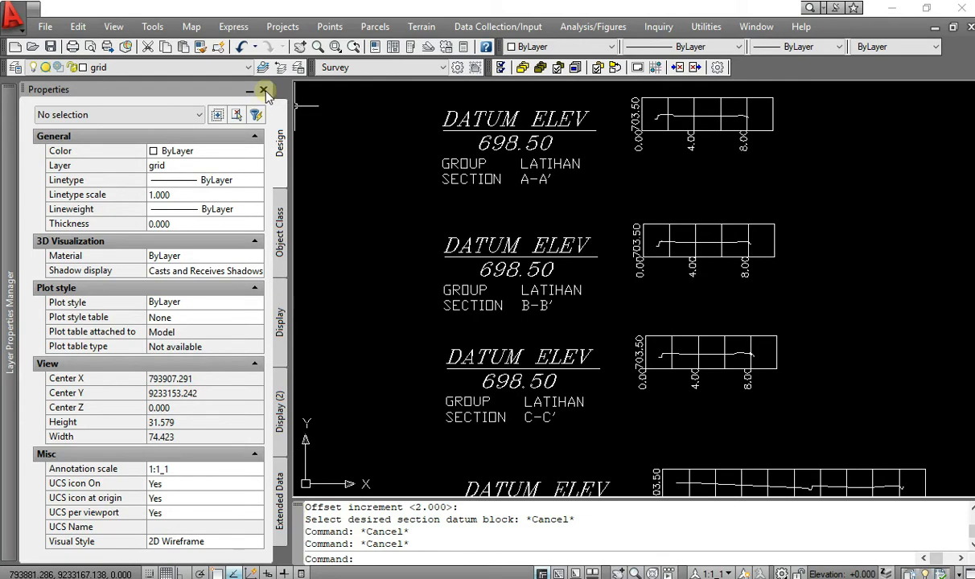
click(264, 91)
mouse_move(5, 234)
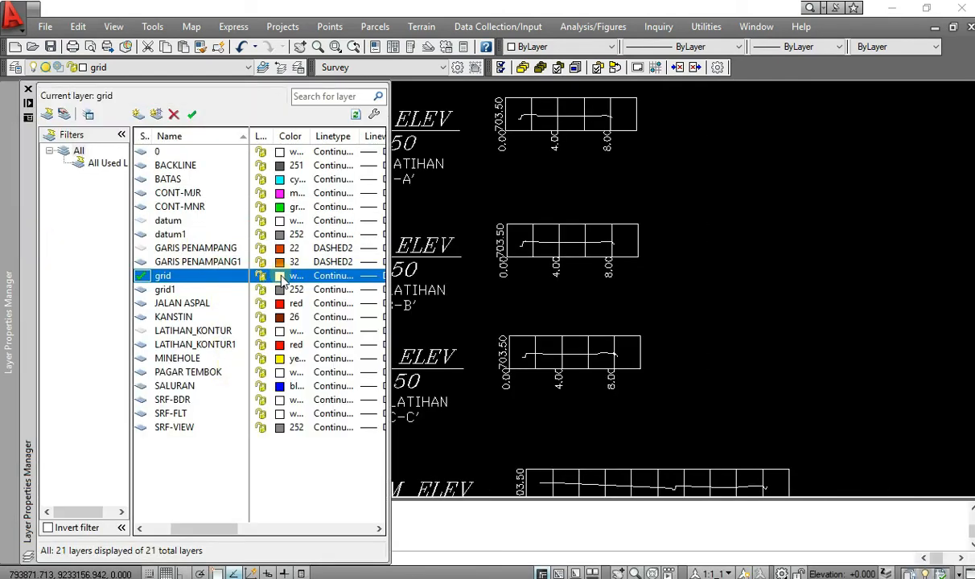
click(281, 276)
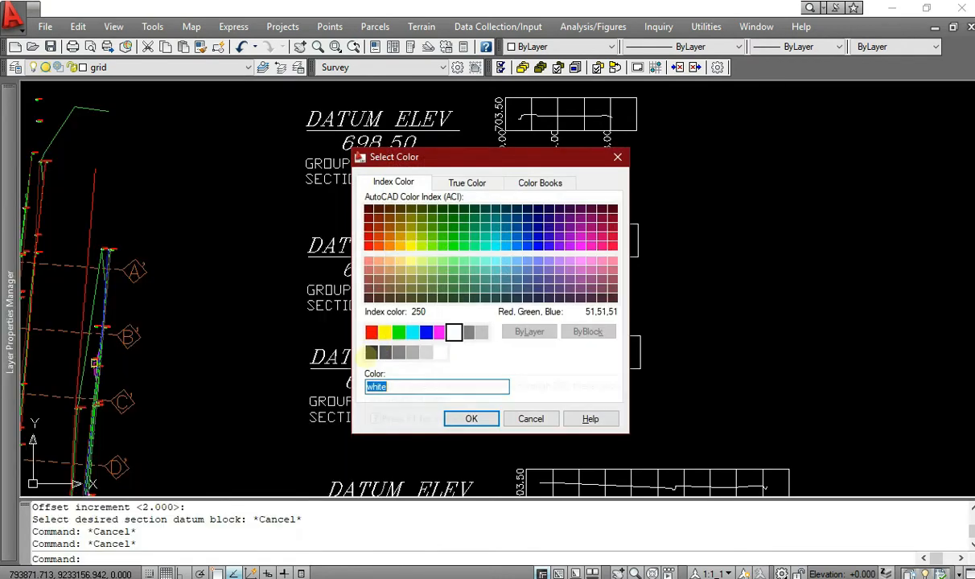
click(373, 353)
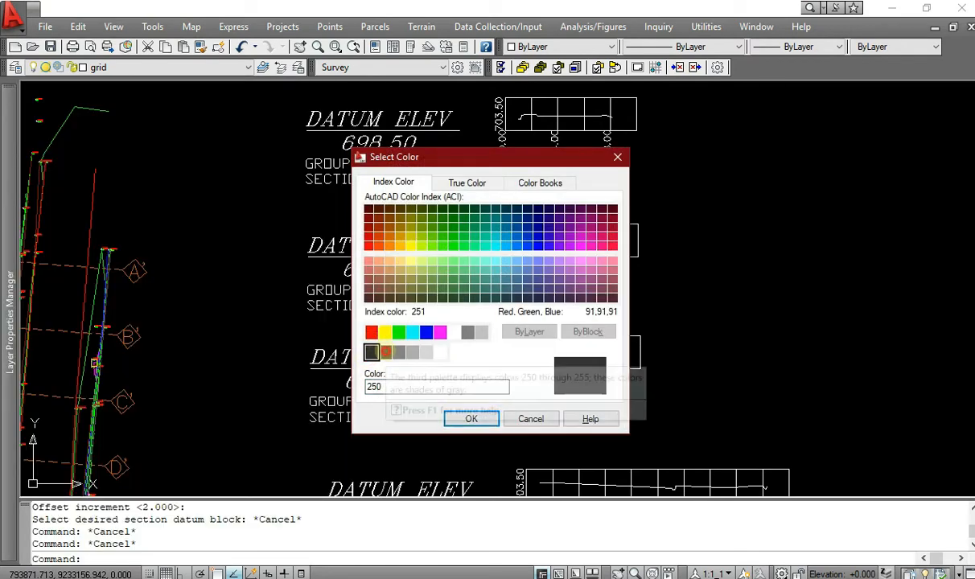
click(472, 419)
- Set the colour of layer datum to 251
scroll(454, 293, up, 3)
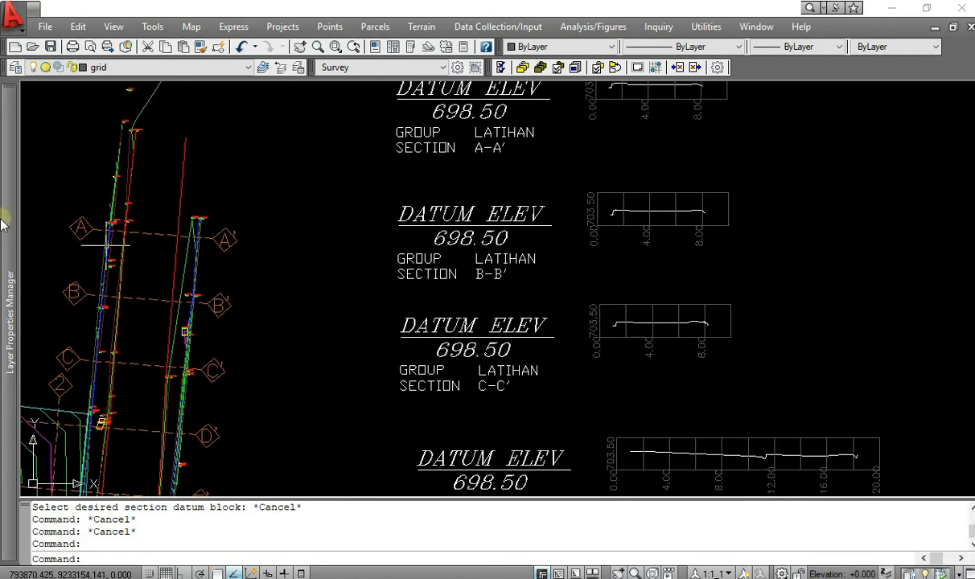
mouse_move(4, 224)
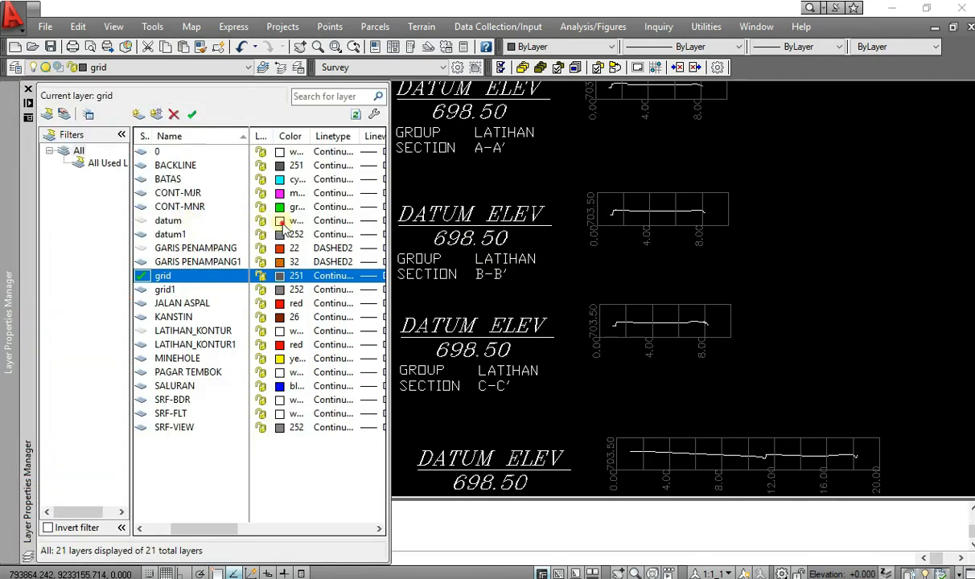
click(280, 222)
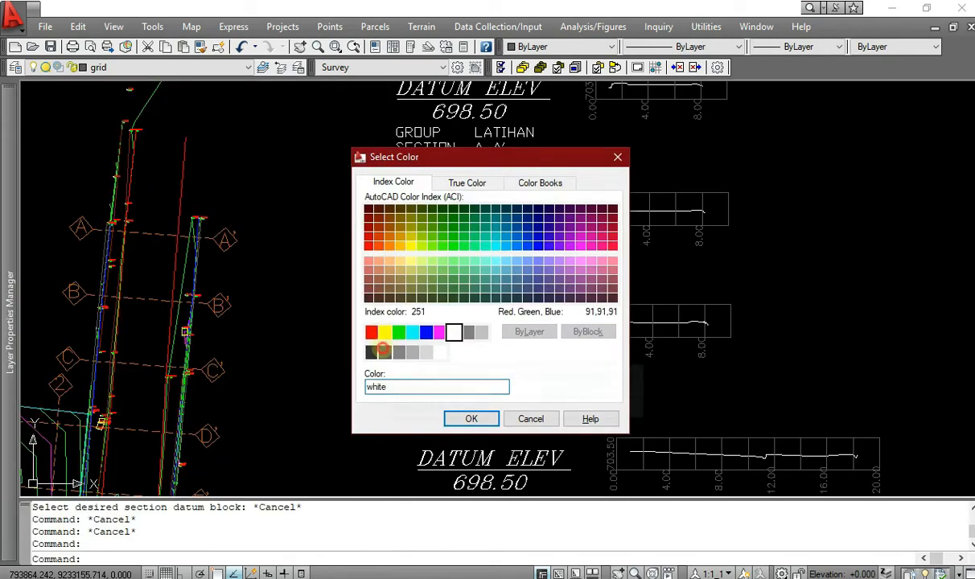
click(385, 352)
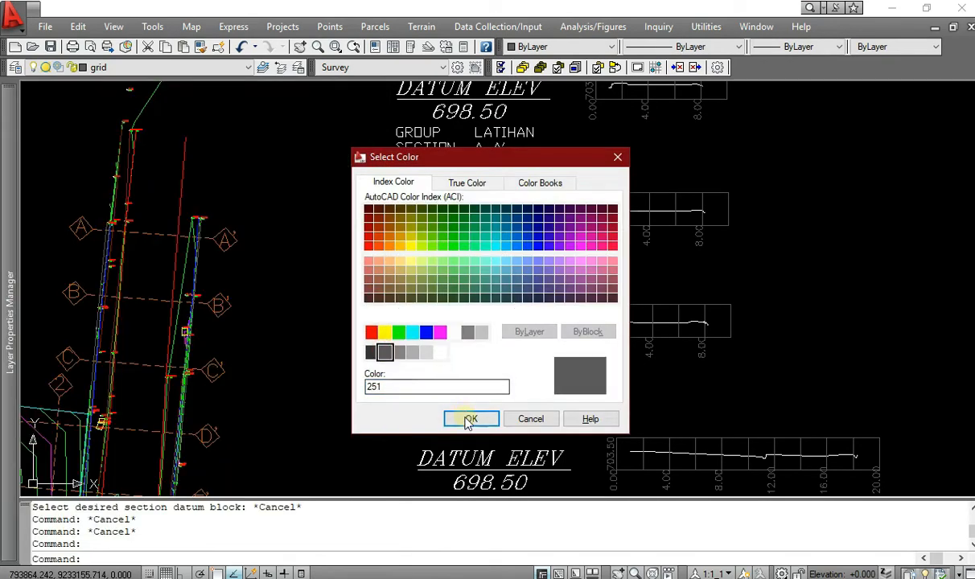
click(470, 420)
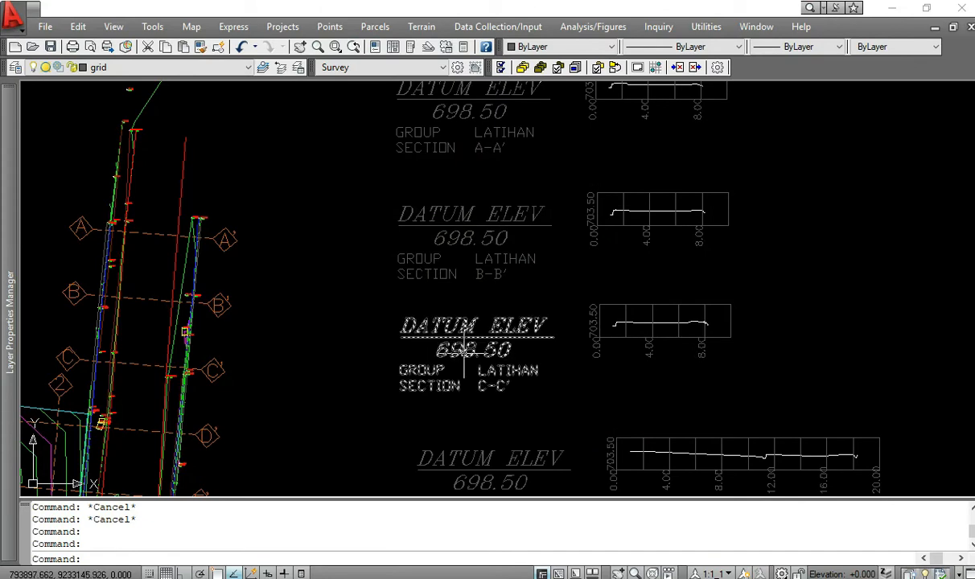
- Set the colour of layer LATIHAN_KONTUR to red so the section profiles differ from their grids
mouse_move(7, 284)
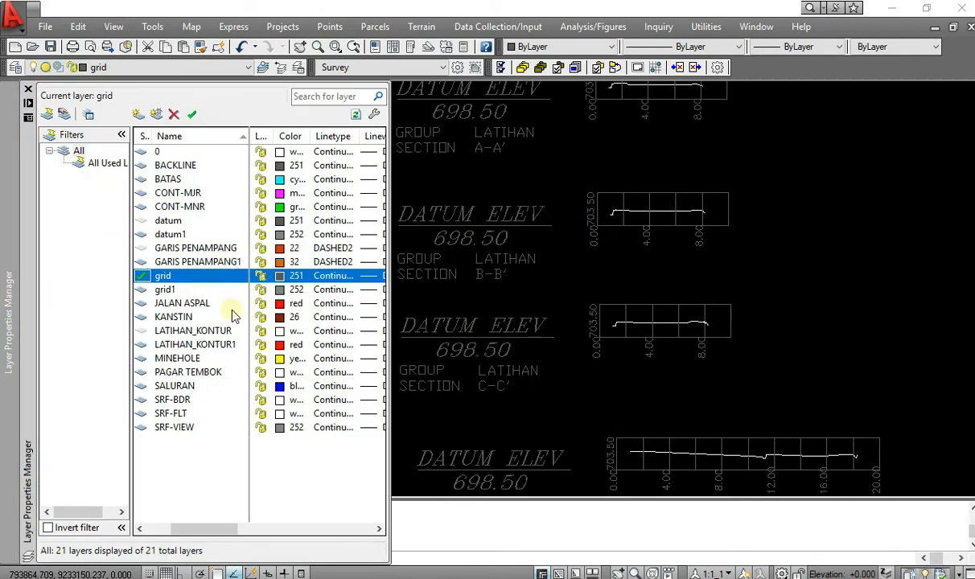
click(279, 332)
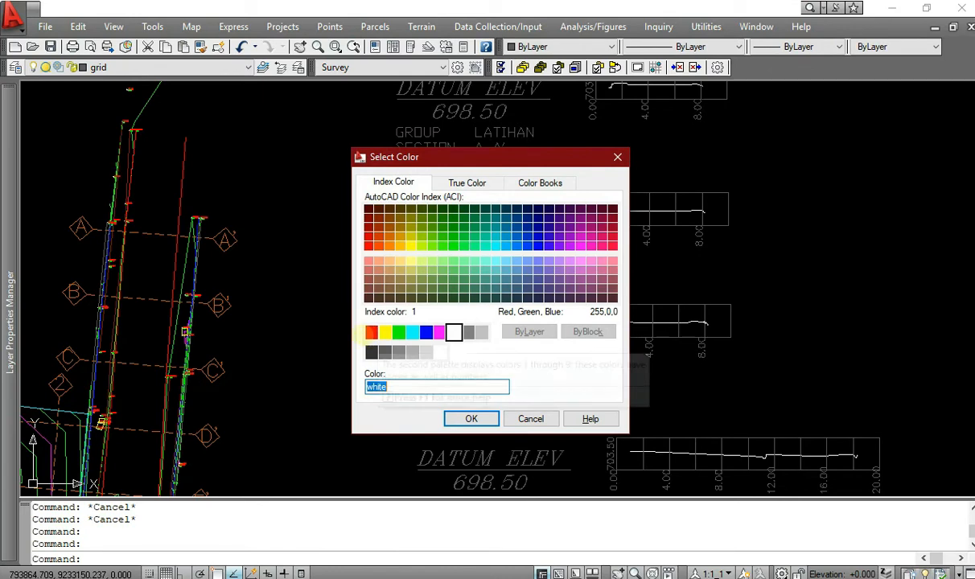
click(371, 332)
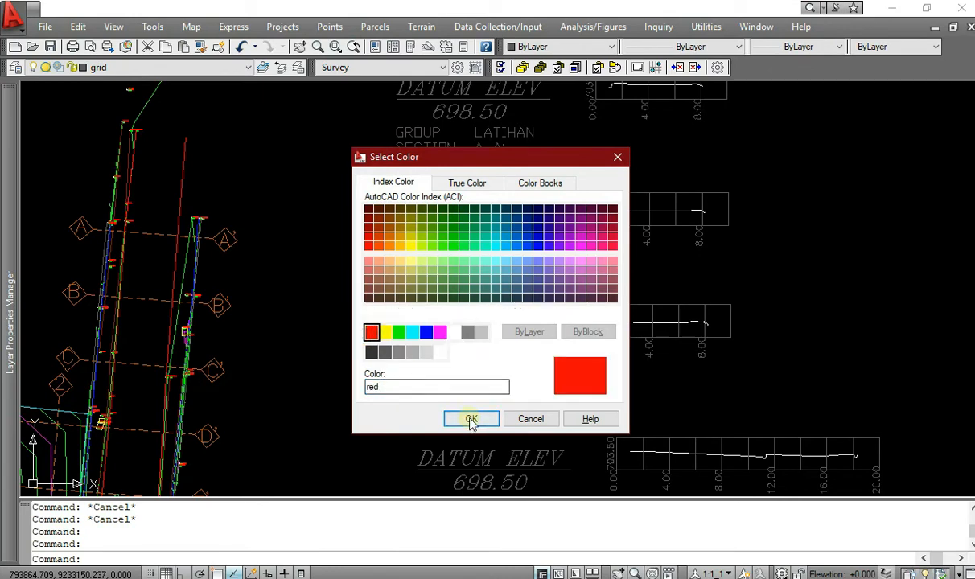
click(470, 419)
key(Escape)
- Rotate section A-A's 703.50 elevation label by 90 about the grid's upper-left corner, using the Endpoint object snap
scroll(658, 235, up, 3)
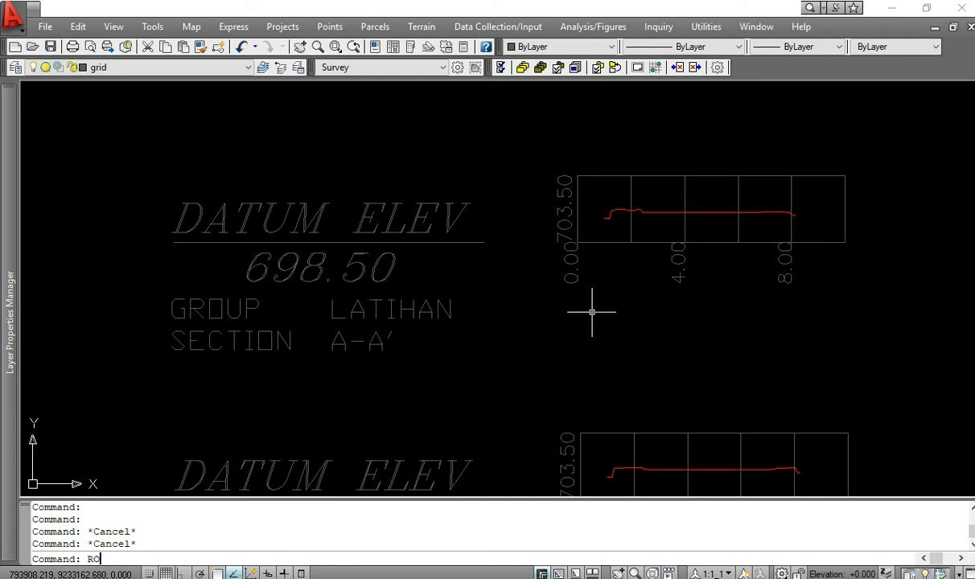
text(RO)
key(Return)
mouse_move(8, 322)
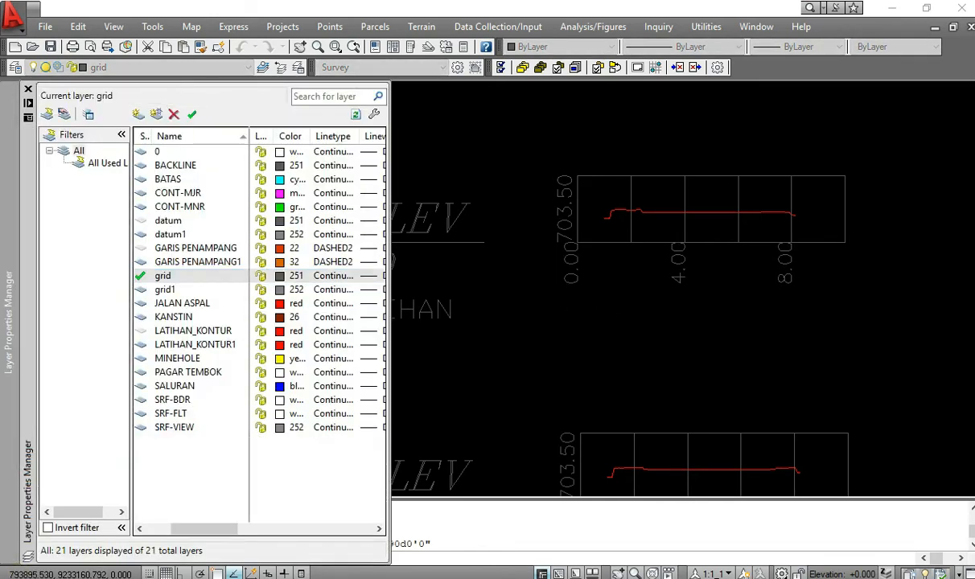
click(558, 209)
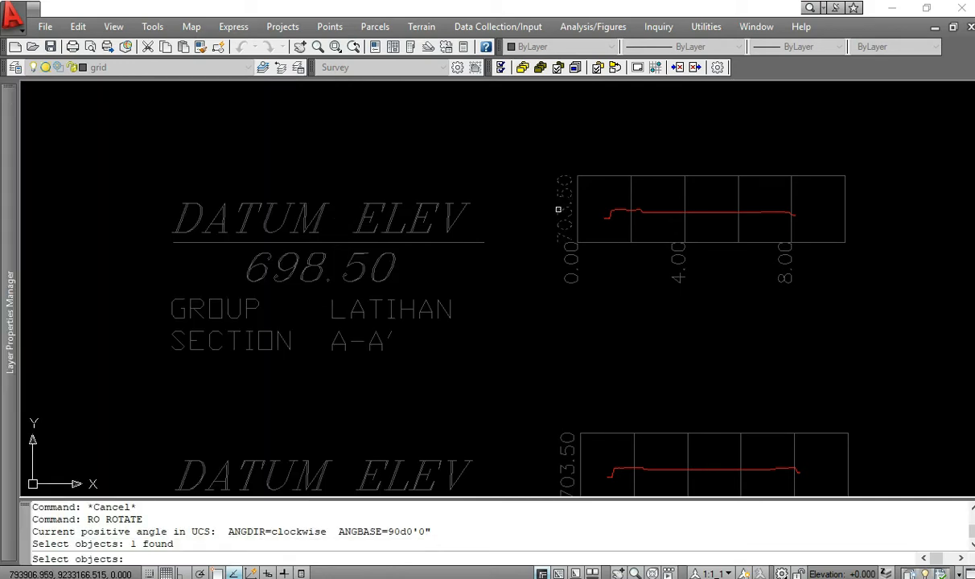
key(Return)
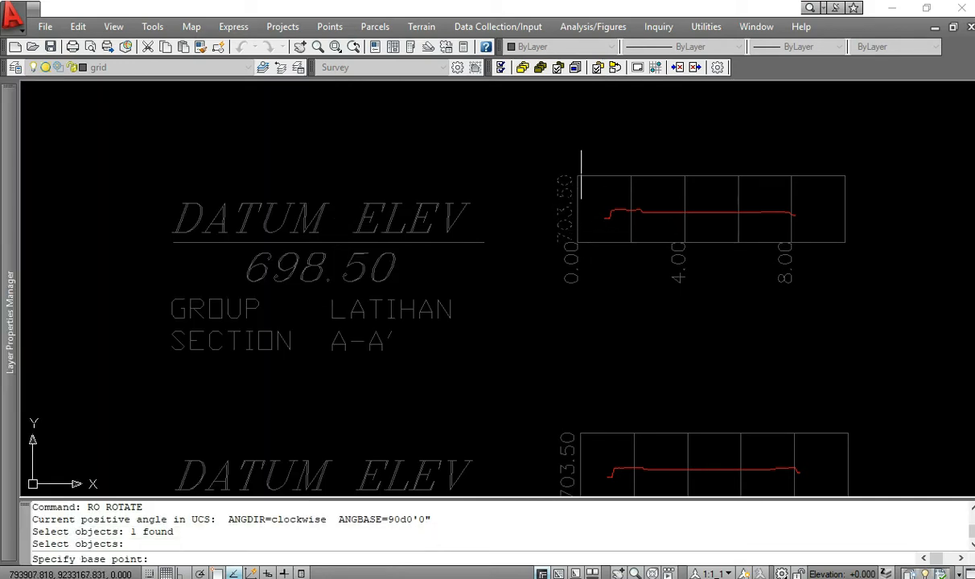
click(390, 212)
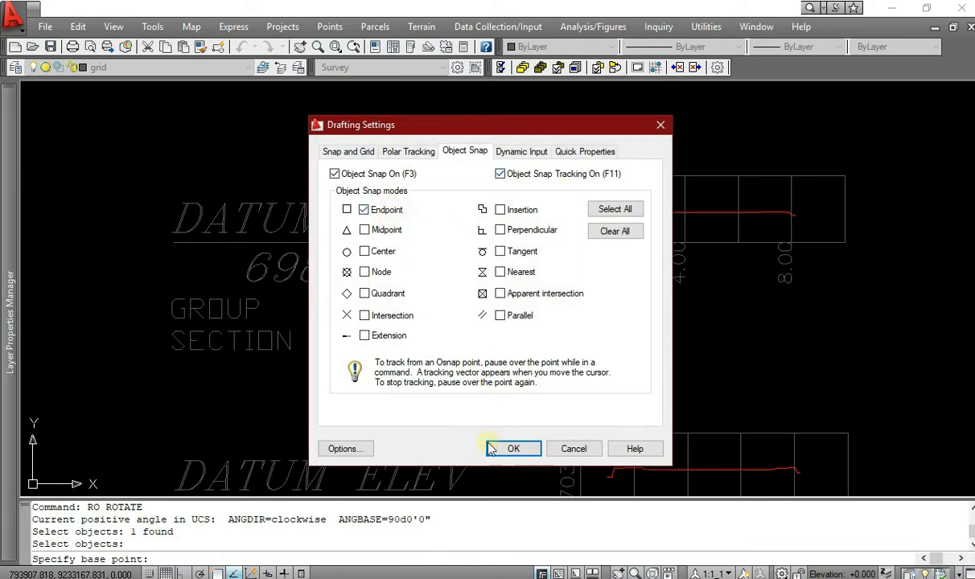
click(503, 450)
click(578, 176)
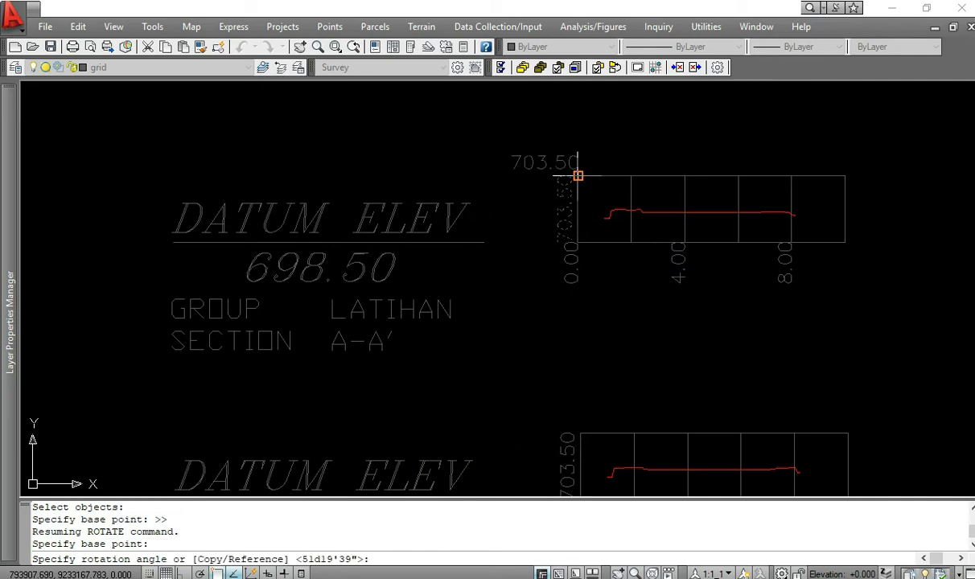
text(90)
key(Escape)
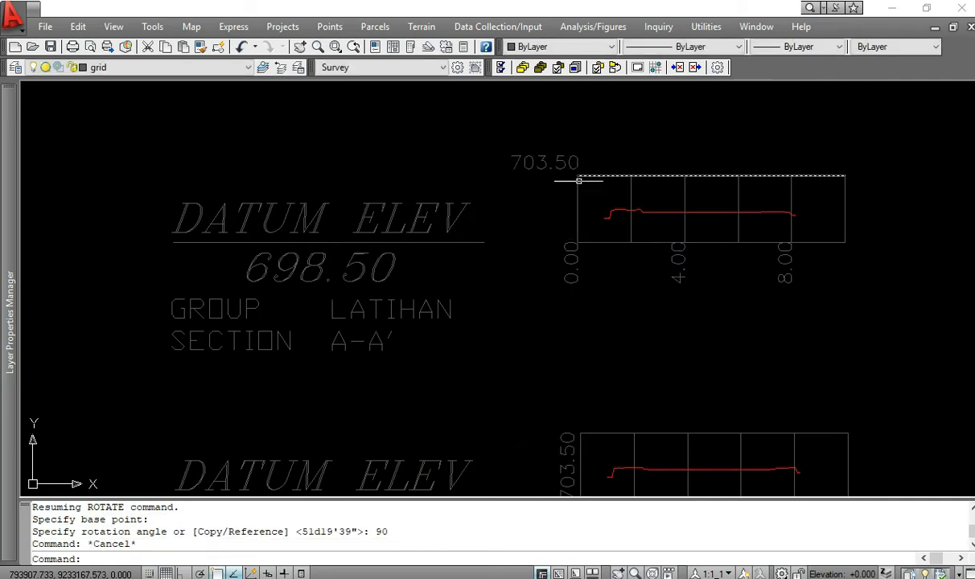
key(Escape)
key(Escape)
- Move section A-A's elevation label to just outside the left end of the grid's top line
text(M)
key(Return)
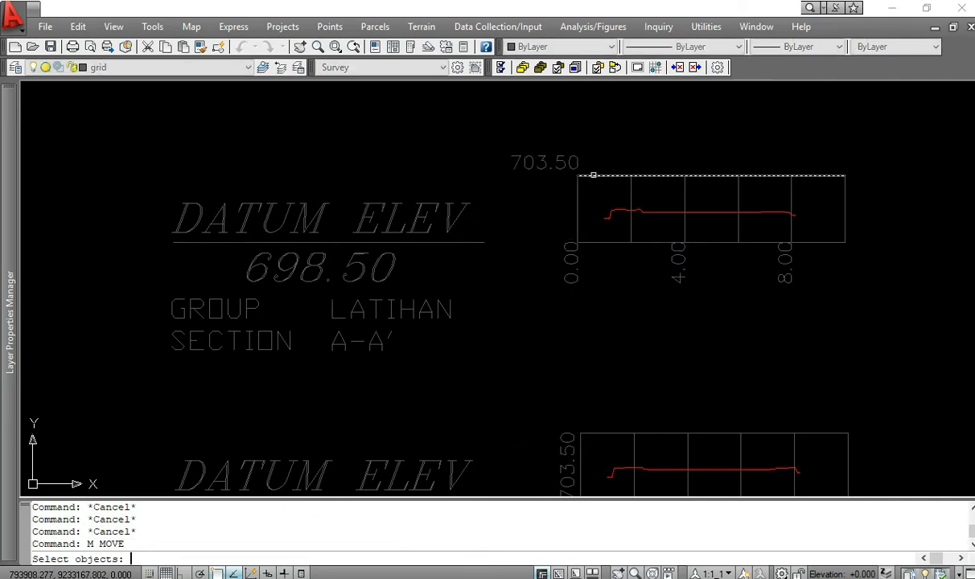
click(568, 160)
key(Return)
click(568, 160)
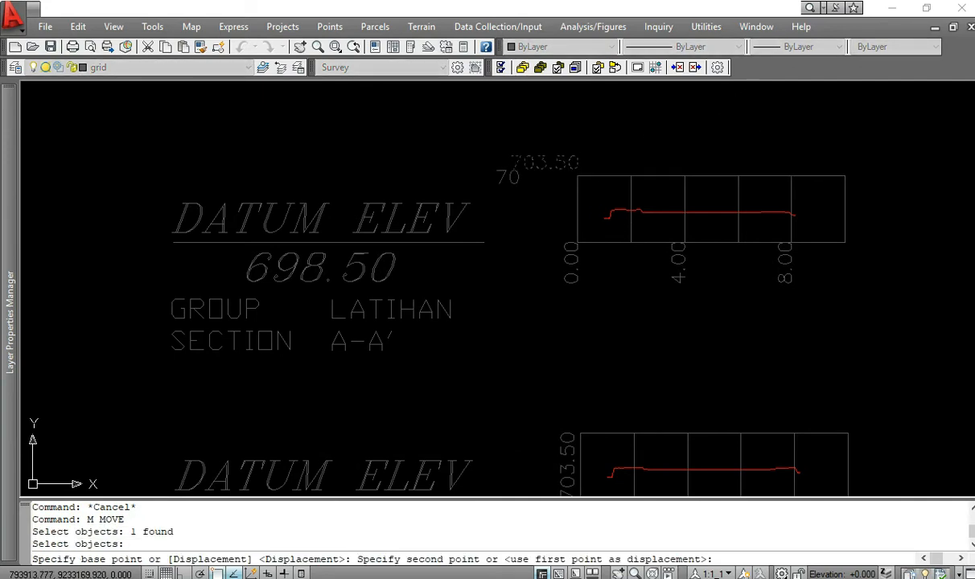
click(560, 176)
key(Escape)
key(Escape)
- Move section A-A's three offset labels below the grid so they line up with their vertical grid lines
key(Return)
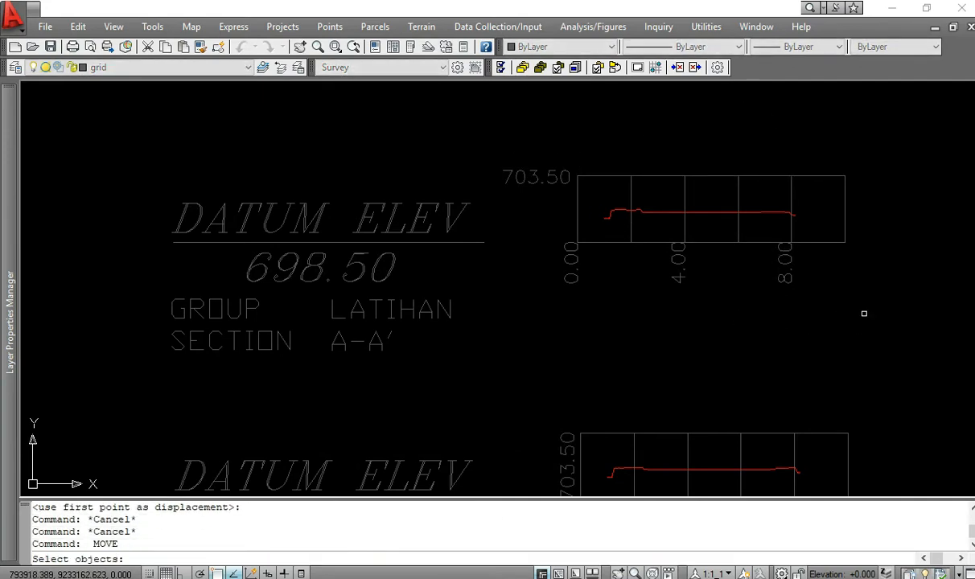
click(864, 313)
click(577, 265)
key(Return)
click(680, 322)
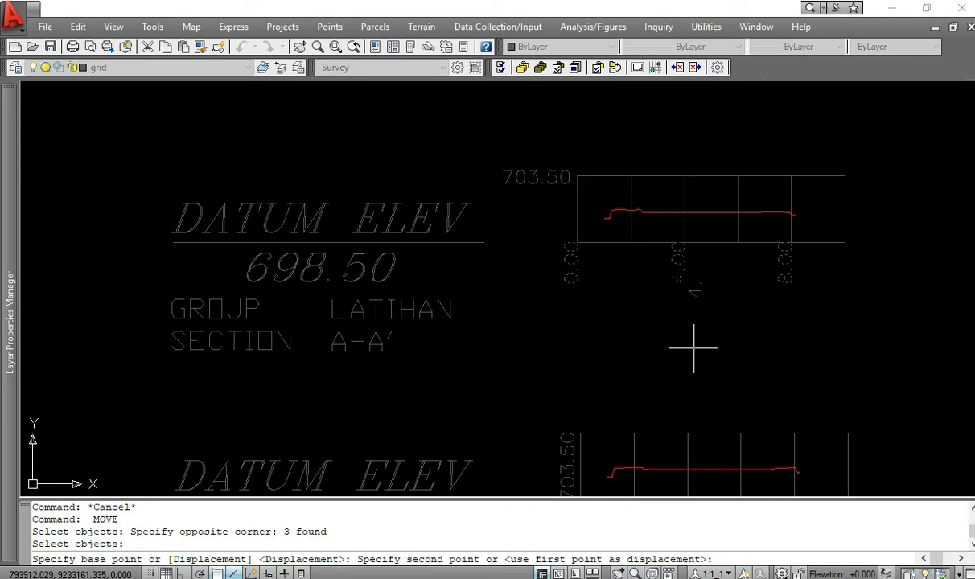
click(689, 348)
key(Escape)
key(Escape)
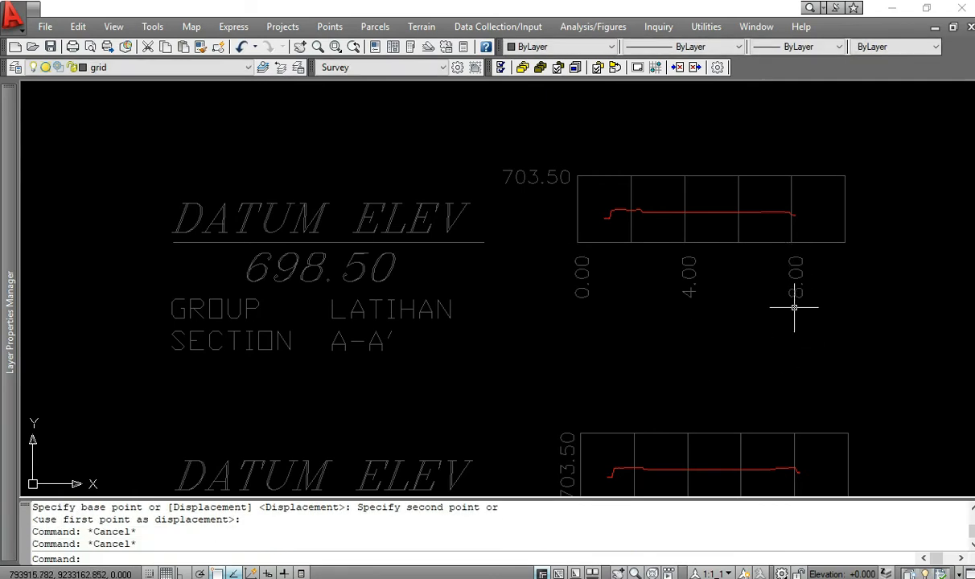
- Save the drawing after checking the labels of the other section grids
scroll(772, 302, down, 2)
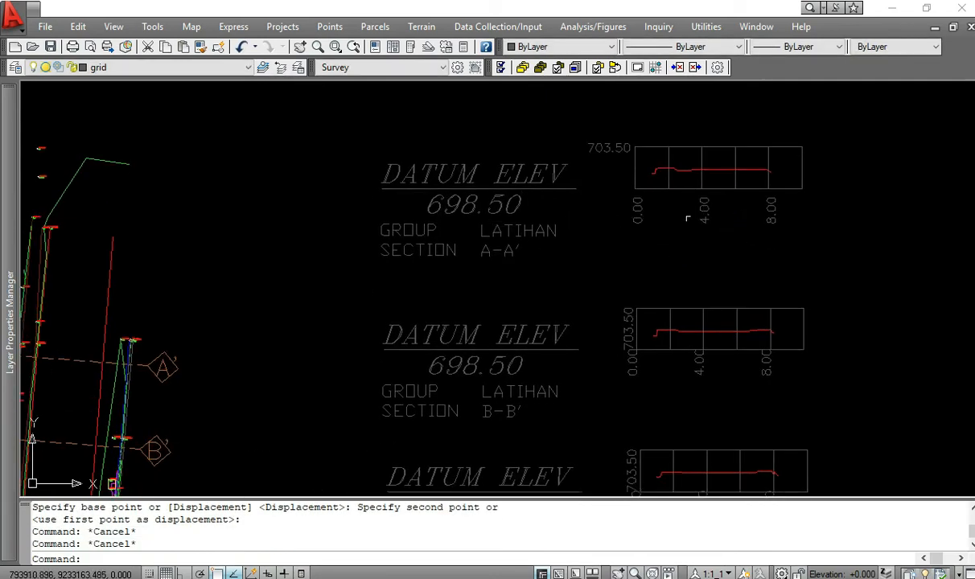
middle_drag(750, 468, 723, 271)
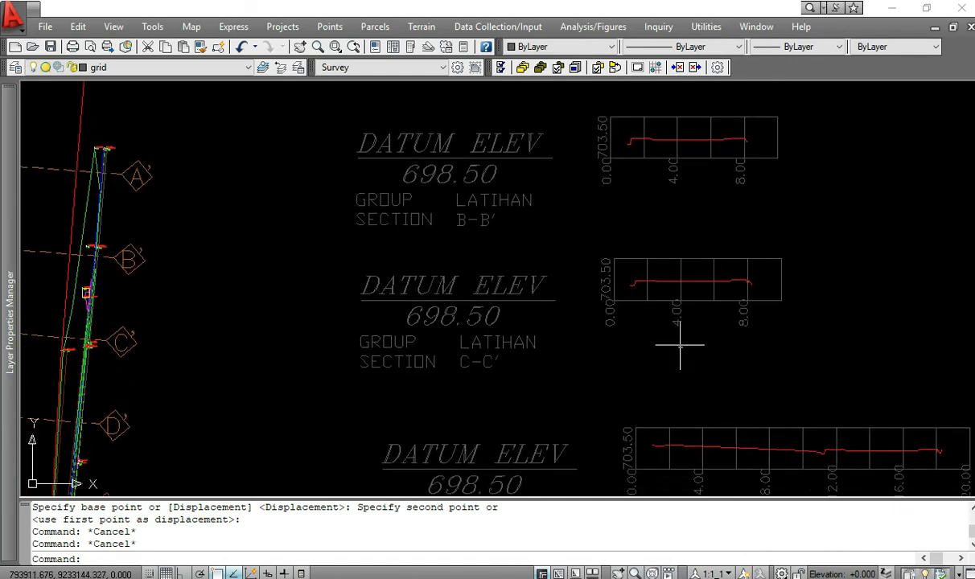
scroll(683, 343, down, 2)
middle_drag(684, 315, 696, 235)
middle_drag(723, 353, 748, 330)
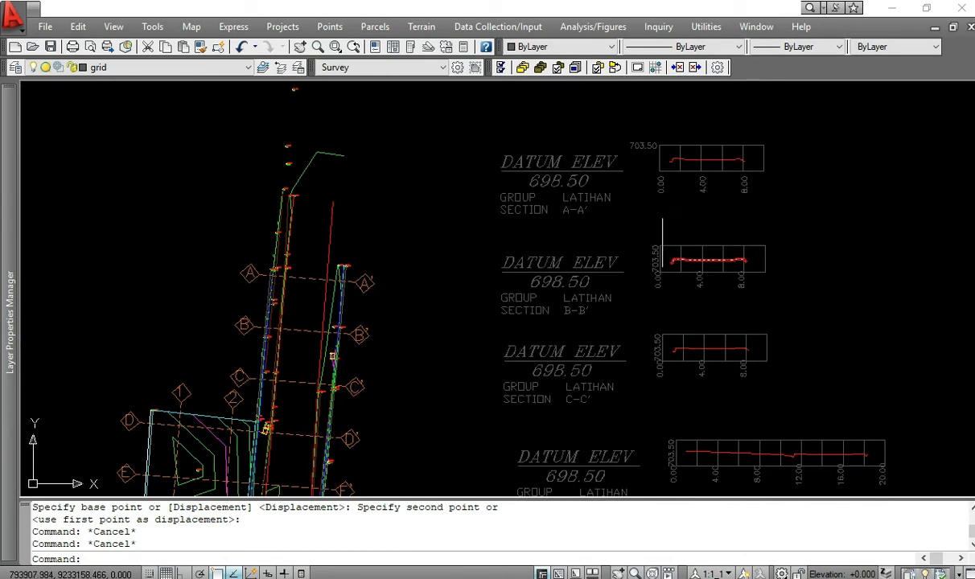
click(51, 45)
- Examine the overall layout of the section profiles, the contour plan and the survey points north of section A-A'
scroll(539, 209, down, 5)
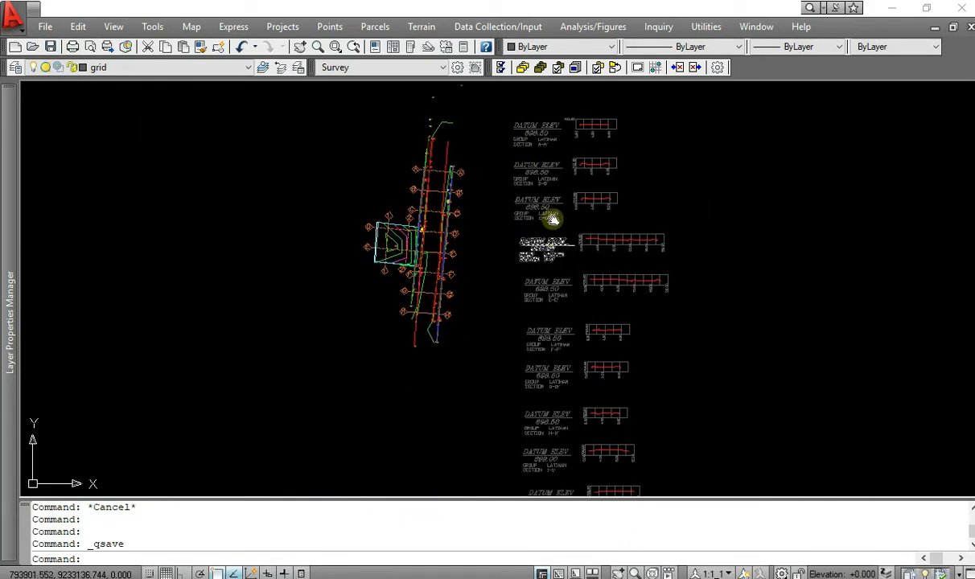
middle_drag(554, 219, 553, 187)
scroll(563, 249, up, 5)
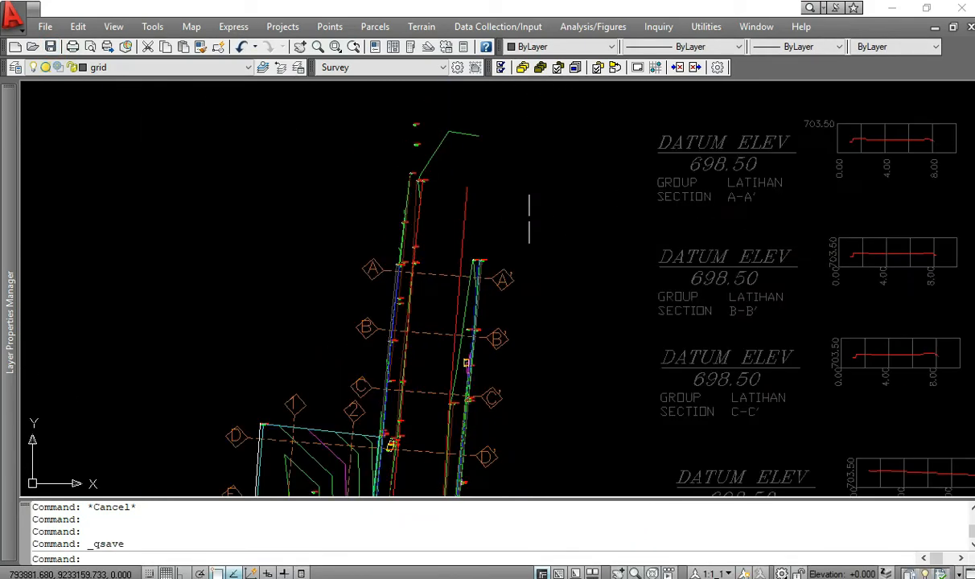
scroll(547, 218, down, 5)
scroll(555, 205, up, 2)
scroll(541, 184, down, 1)
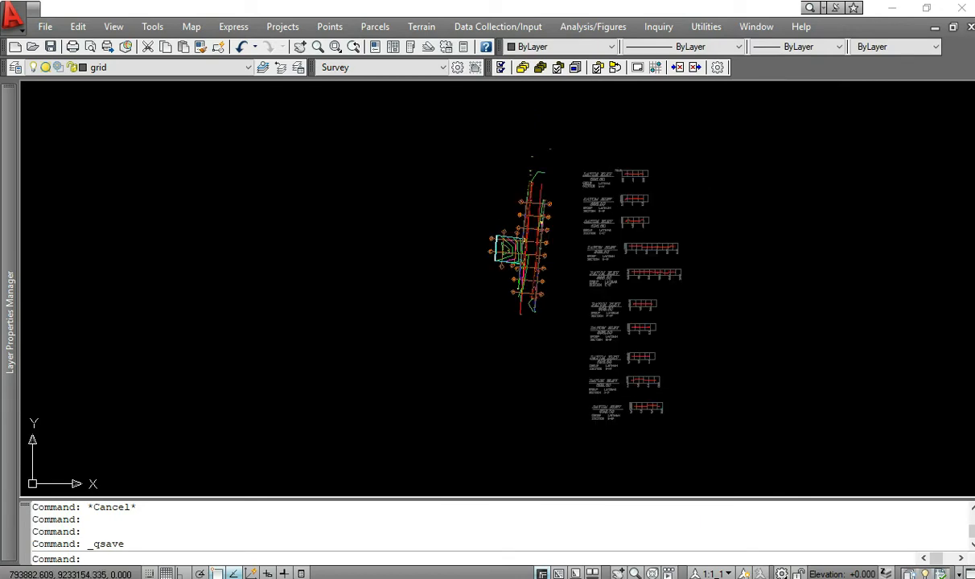
scroll(561, 202, up, 6)
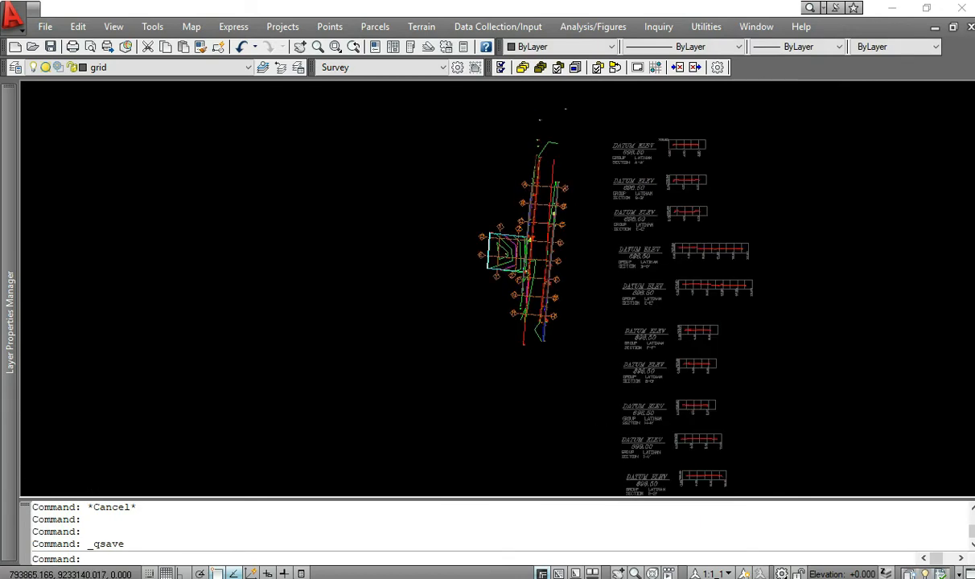
mouse_move(593, 139)
middle_down()
mouse_move(637, 223)
mouse_move(675, 4)
middle_up()
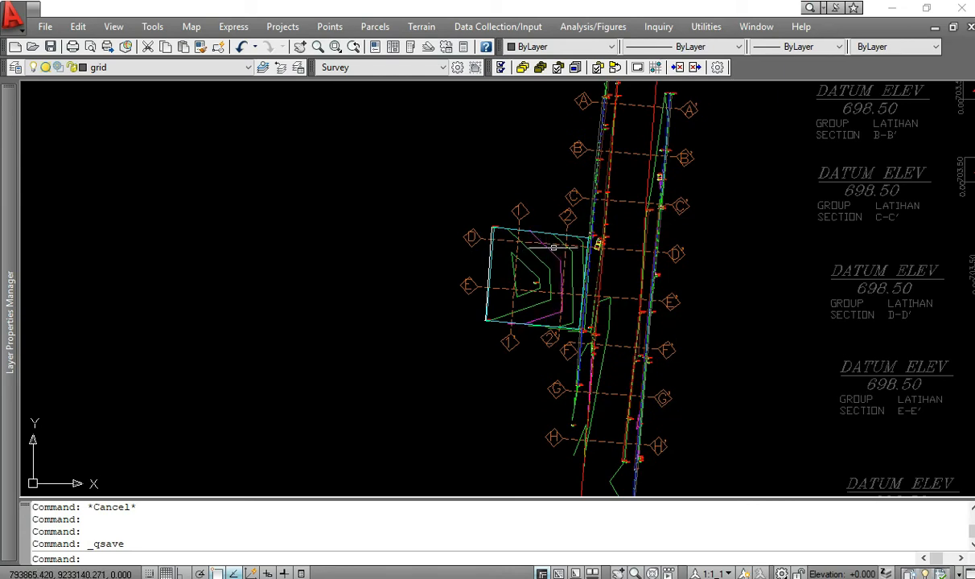
scroll(552, 248, down, 3)
middle_drag(552, 247, 573, 370)
scroll(594, 205, up, 5)
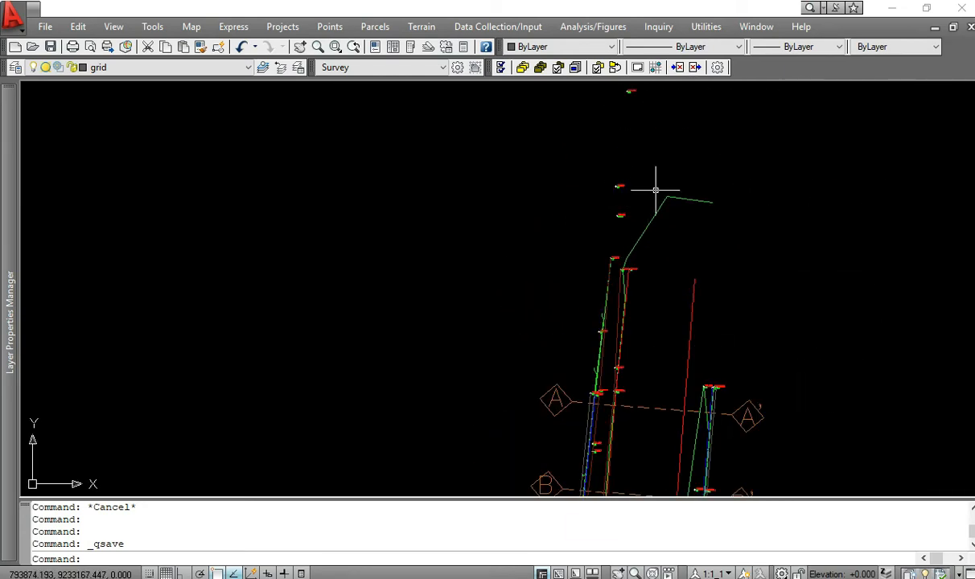
middle_drag(648, 184, 641, 308)
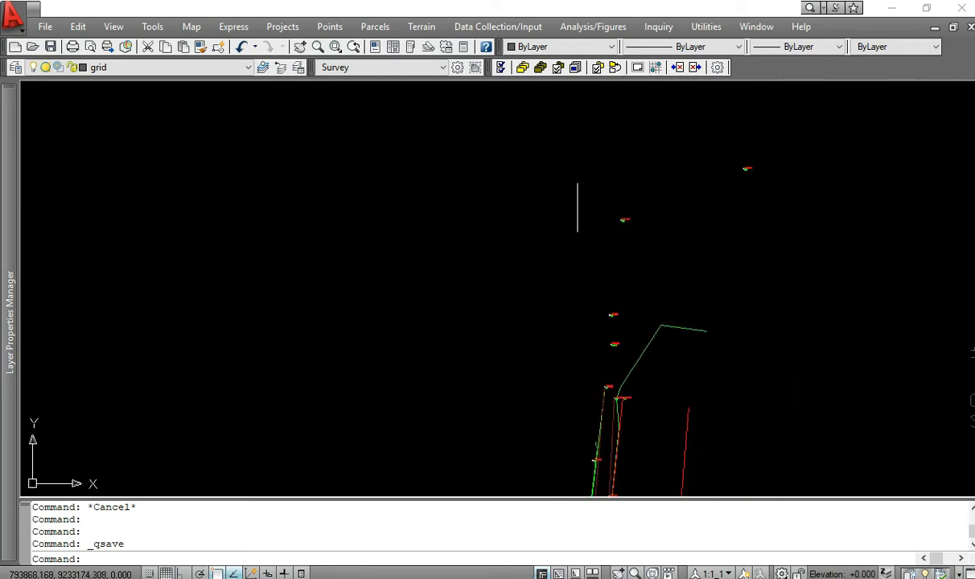
- Make CONT-MJR the current layer and freeze layer 0 to hide the survey points
click(179, 67)
click(114, 119)
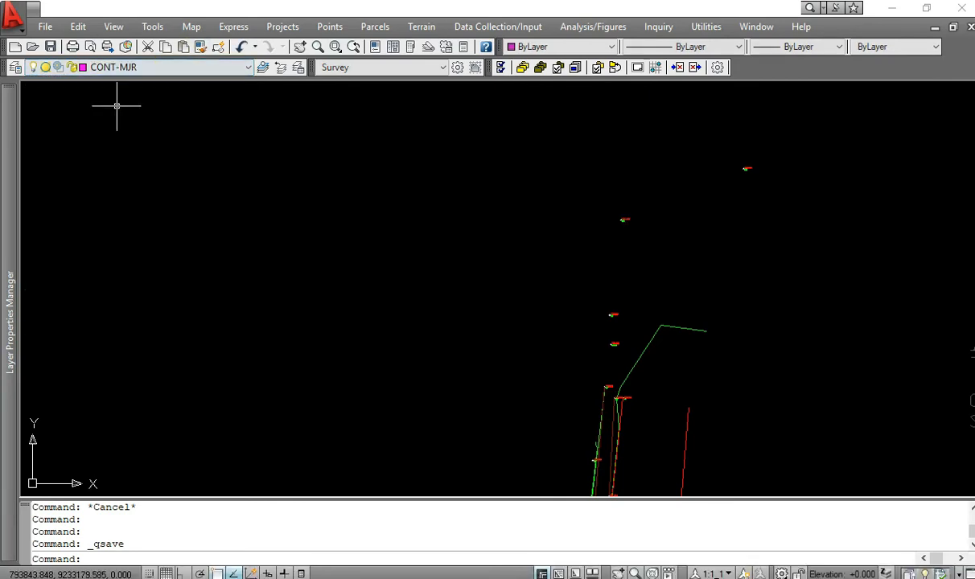
mouse_move(6, 273)
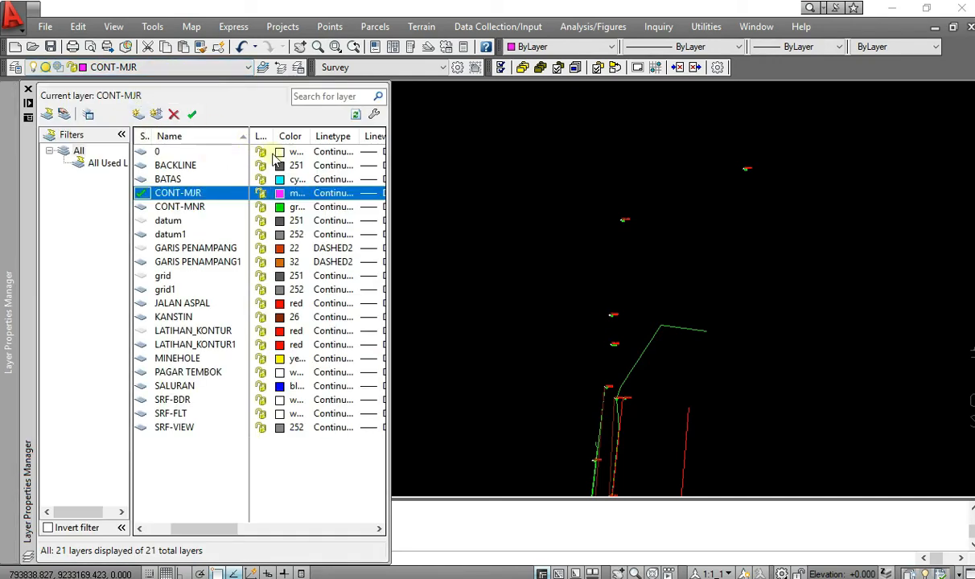
drag(227, 531, 174, 529)
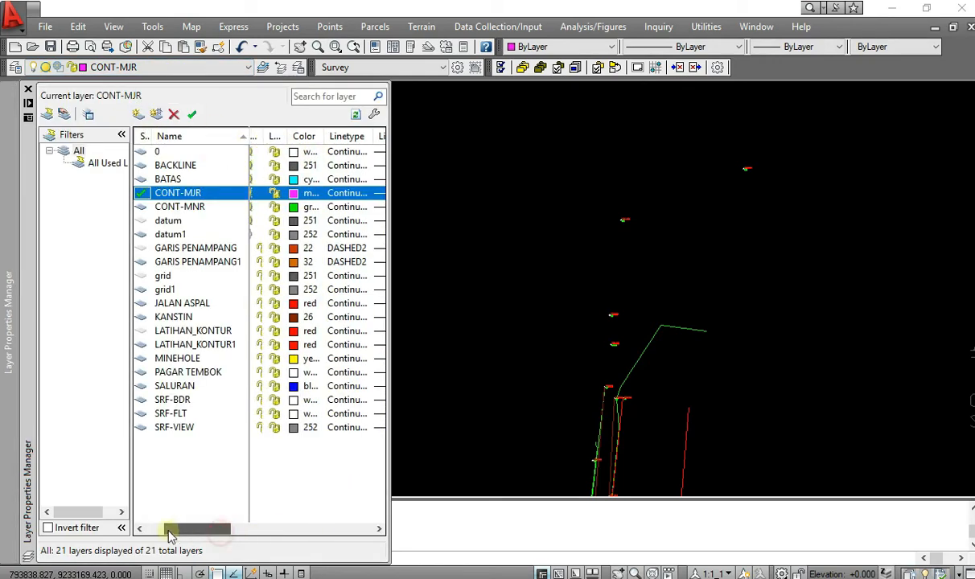
click(283, 152)
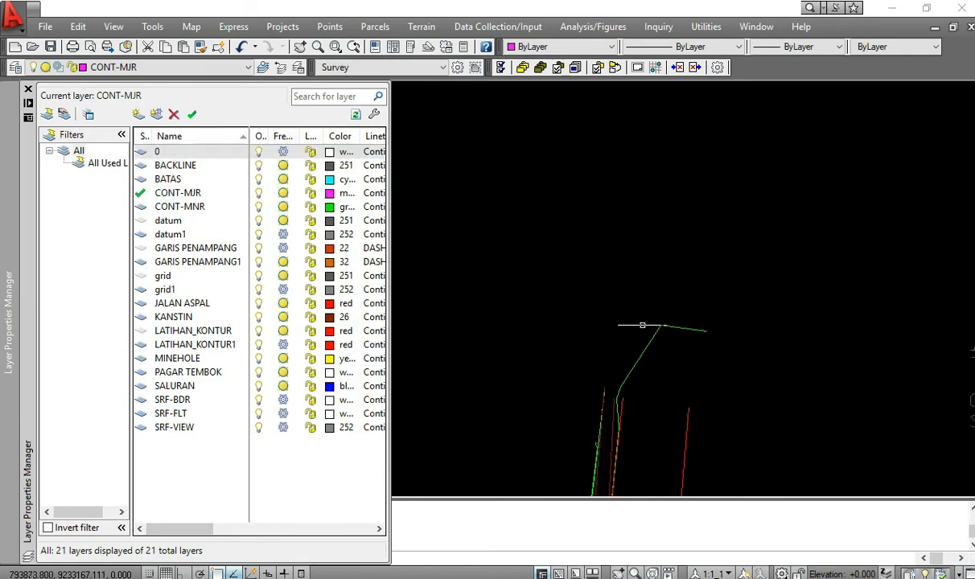
- Examine the contours and section lines on the plan, from the 1-1' and 2-2' area down to section H-H'
middle_drag(667, 452, 718, 299)
middle_drag(708, 276, 680, 179)
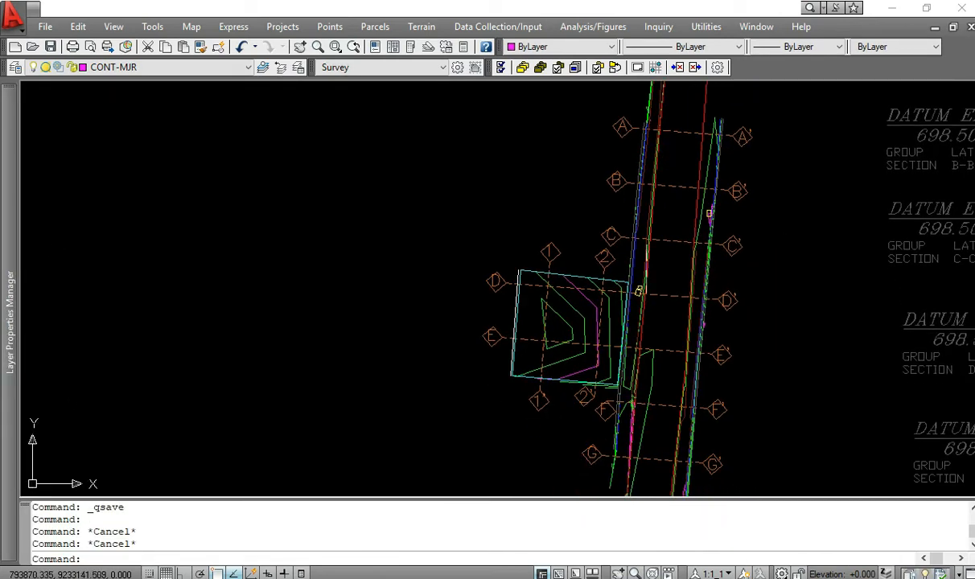
middle_drag(594, 345, 541, 305)
scroll(565, 316, up, 3)
scroll(555, 319, down, 4)
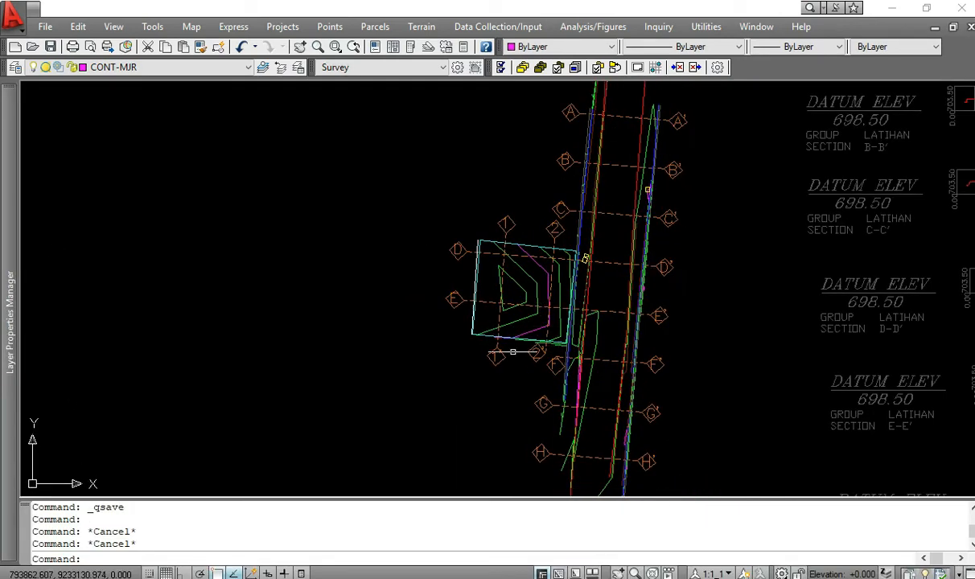
scroll(497, 346, up, 3)
scroll(547, 337, up, 2)
scroll(547, 338, up, 1)
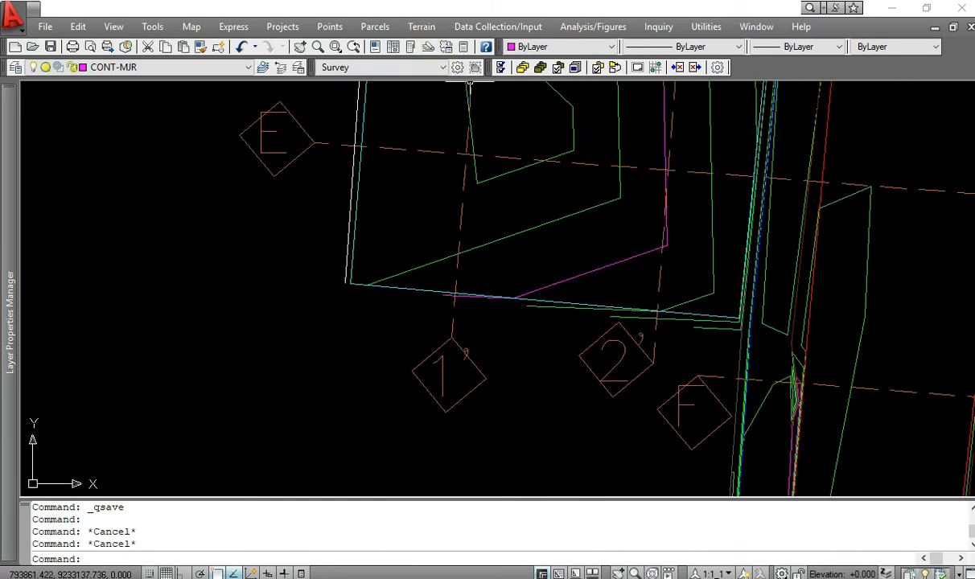
scroll(425, 208, down, 5)
scroll(489, 354, up, 2)
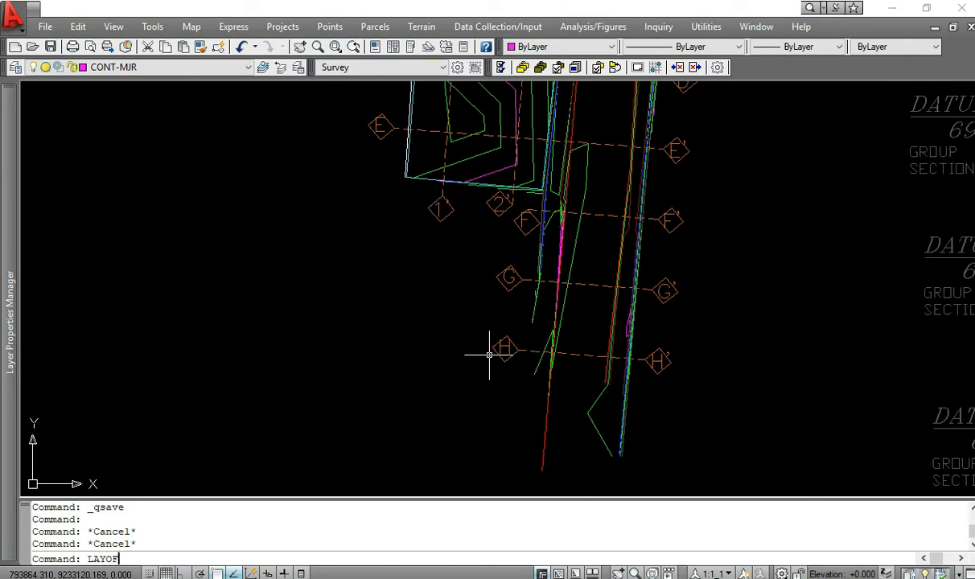
- Turn off the layers GARIS PENAMPANG1, JALAN ASPAL, CONT-MNR and KANSTIN by picking their objects around section H-H' with LAYOFF
text(F)
key(Return)
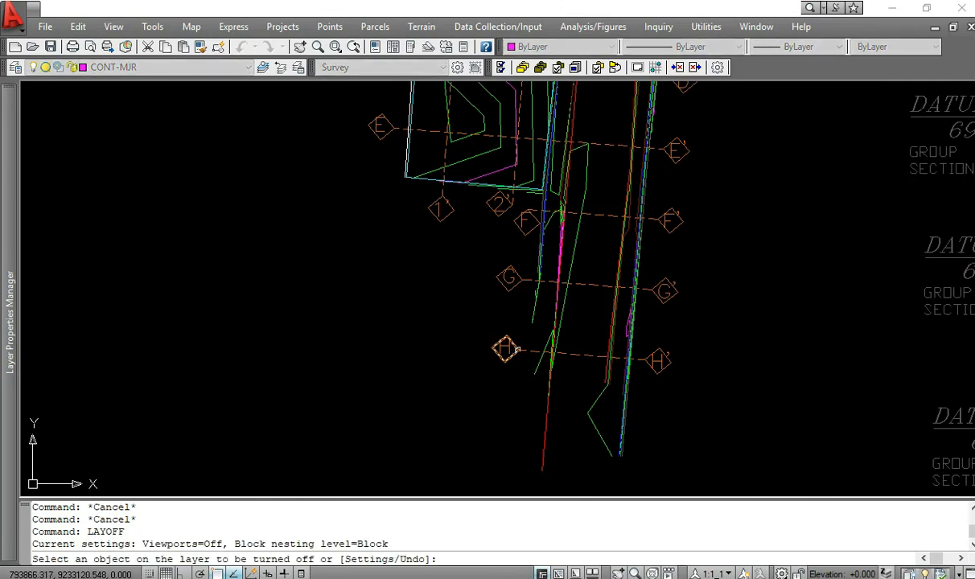
click(504, 348)
click(547, 412)
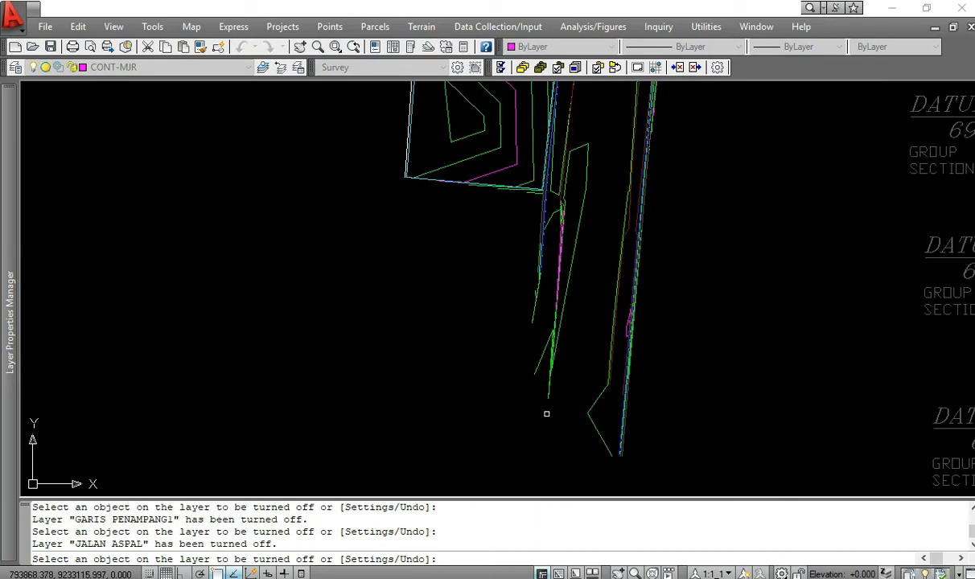
click(587, 401)
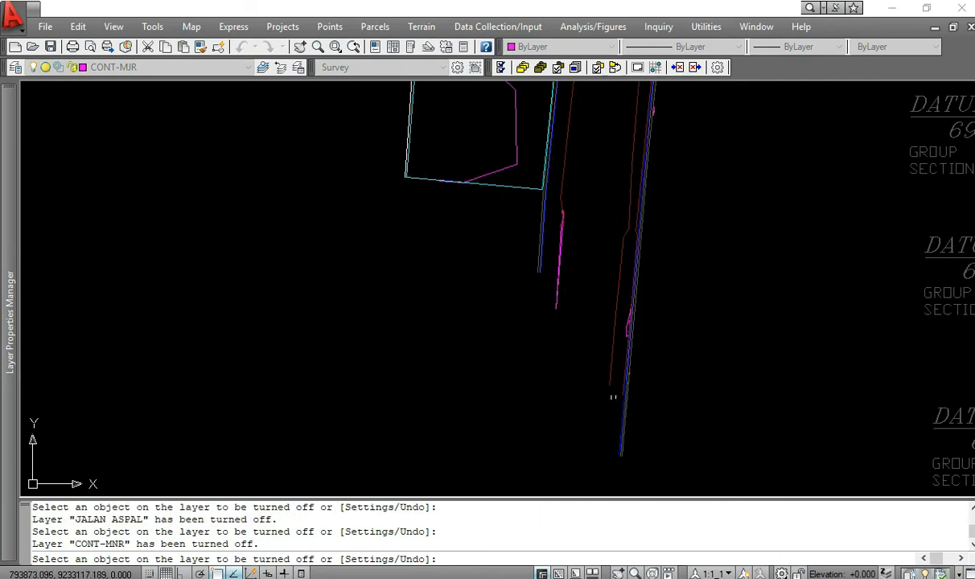
click(609, 380)
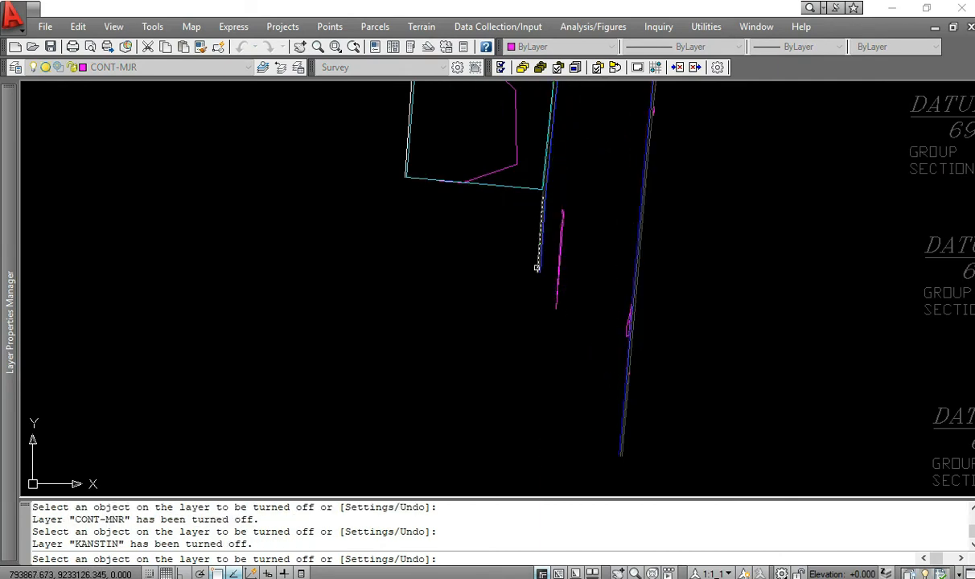
- Turn off the BACKLINE, SALURAN, BATAS and PAGAR TEMBOK layers by picking their lines around the plot
click(537, 267)
click(543, 265)
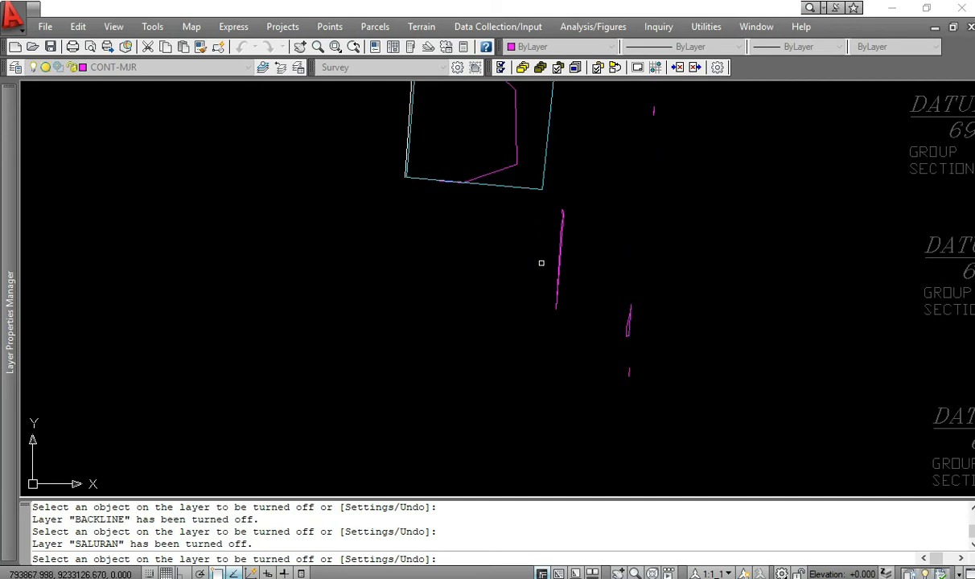
click(531, 190)
middle_drag(550, 170, 589, 336)
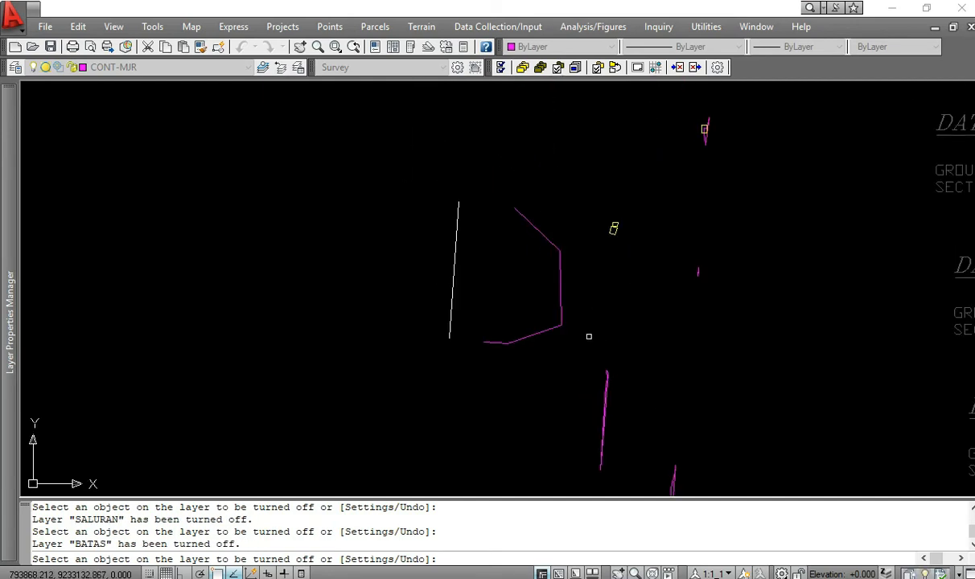
click(474, 277)
click(414, 250)
click(455, 266)
key(Escape)
key(Escape)
key(Escape)
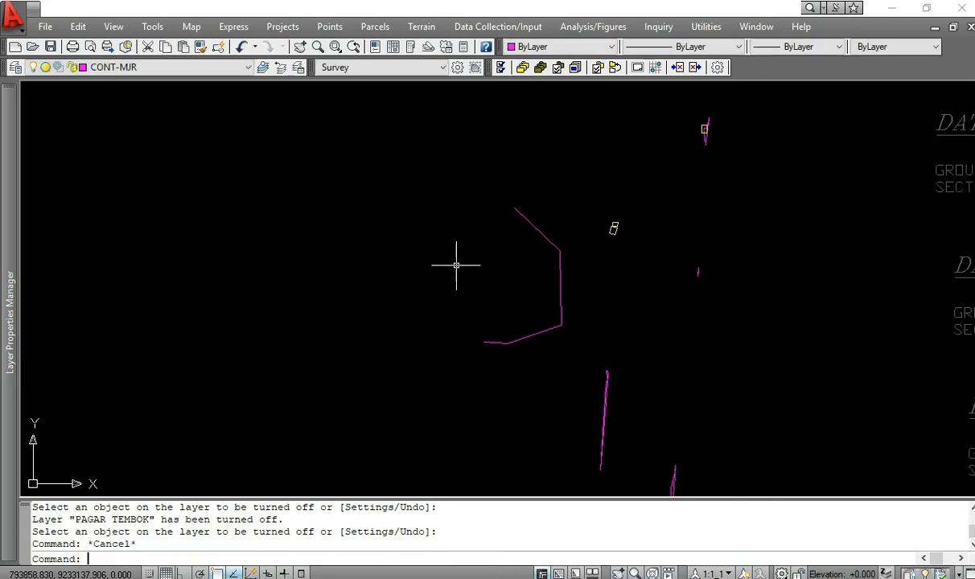
- Add a horizontal end label below and to the left of the large major contour's lower end
click(421, 27)
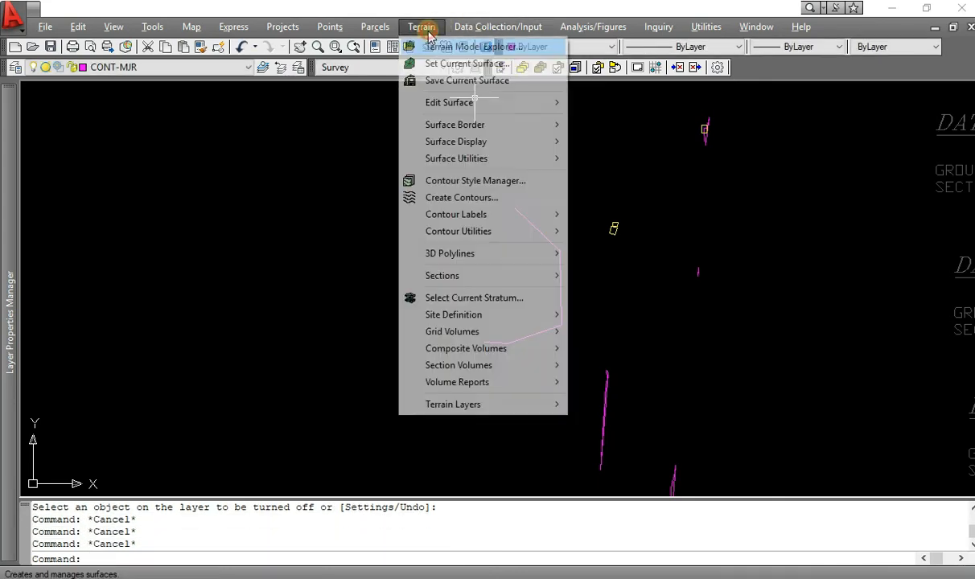
mouse_move(495, 217)
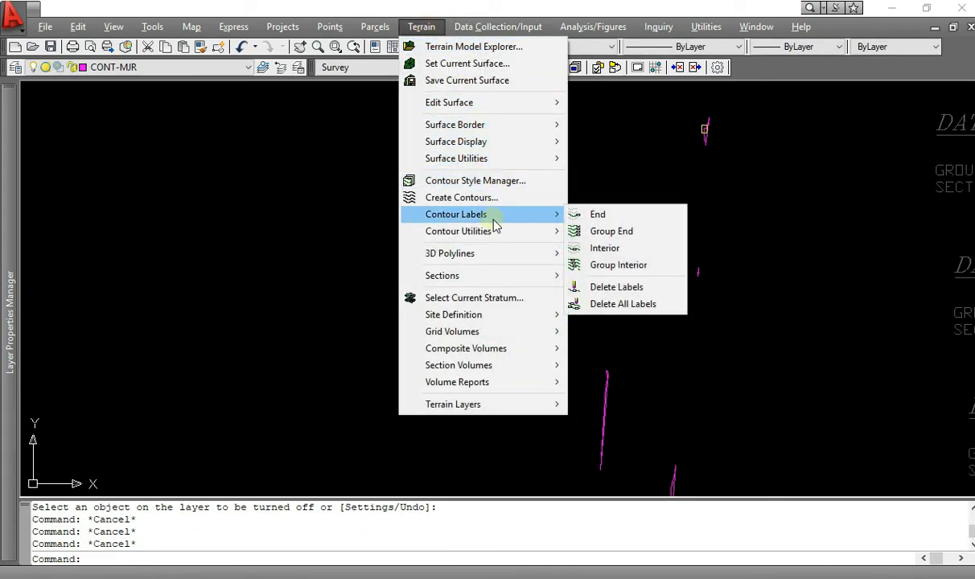
click(595, 216)
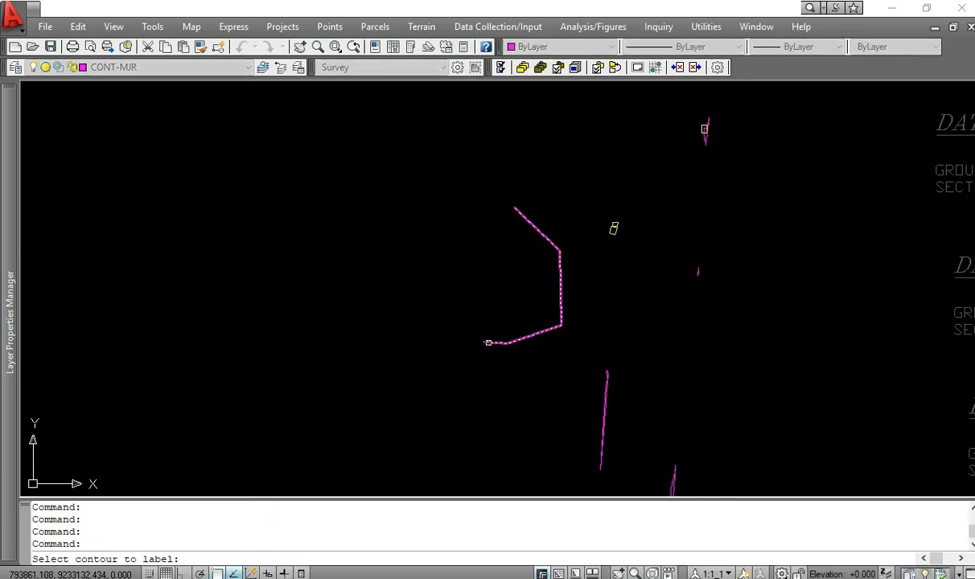
click(486, 343)
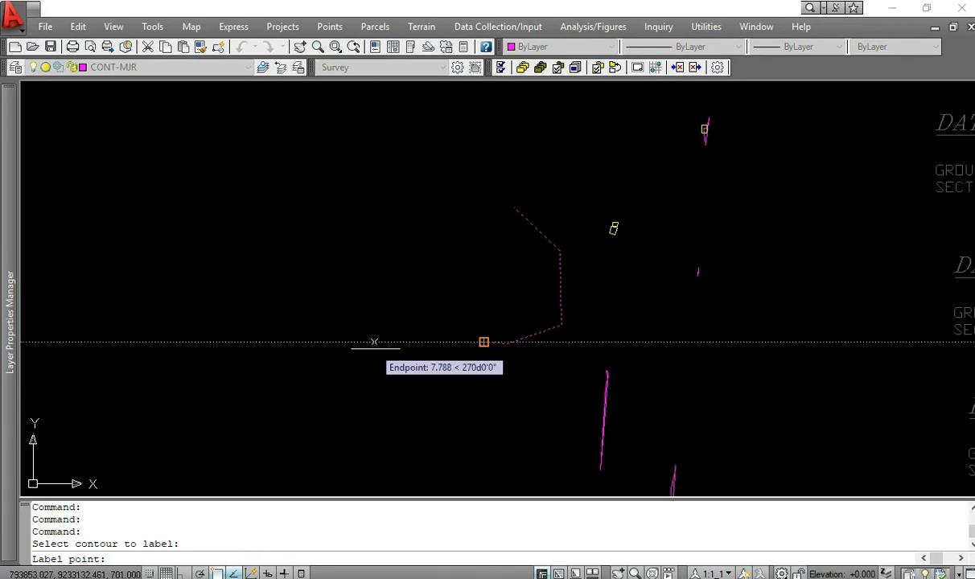
click(402, 358)
click(264, 360)
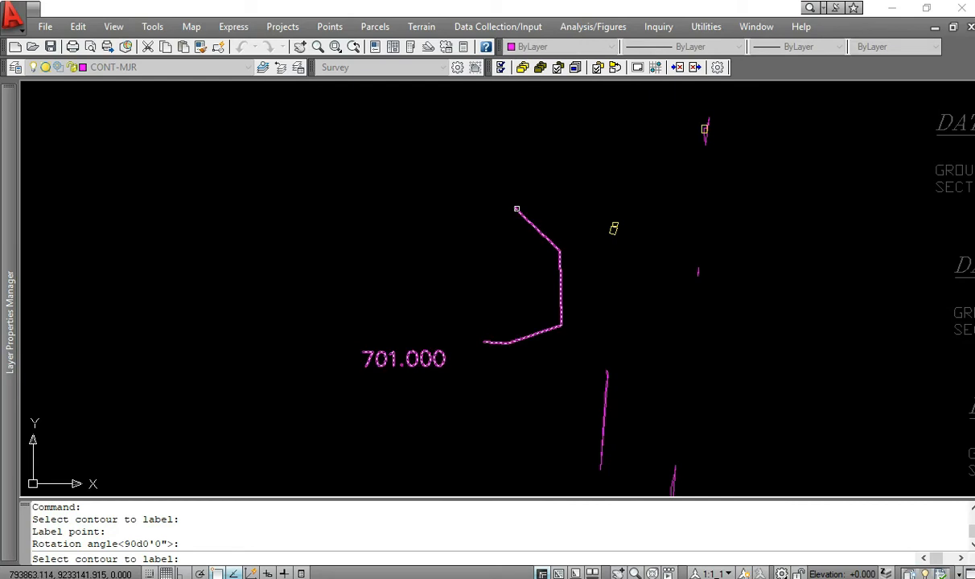
- Label the upper end of the same major contour with a sloped elevation label just beyond its endpoint
click(517, 209)
click(467, 180)
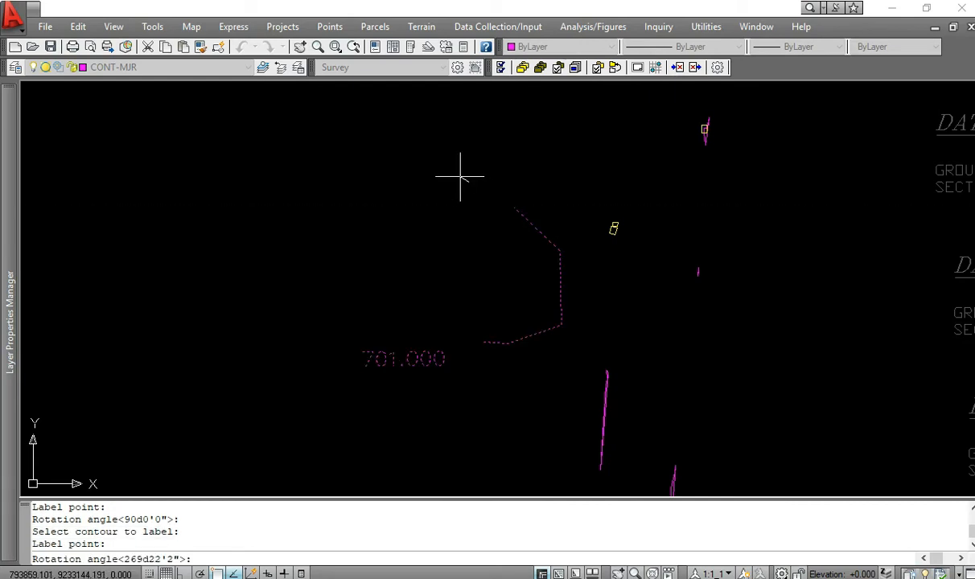
click(327, 135)
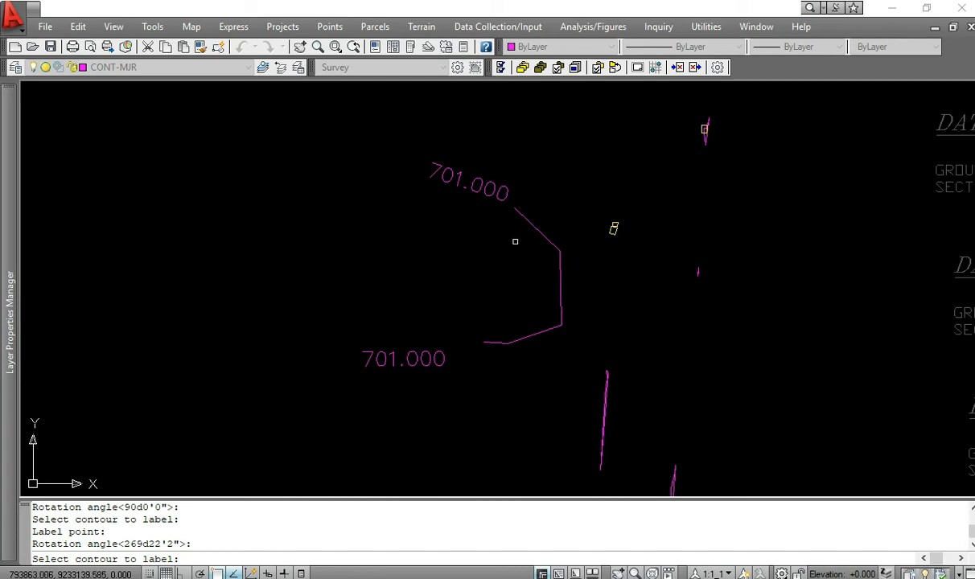
key(Escape)
key(Escape)
key(Escape)
- Turn off the MINEHOLE layer by picking the small yellow symbol east of the labelled contour
scroll(556, 283, down, 2)
scroll(563, 241, up, 3)
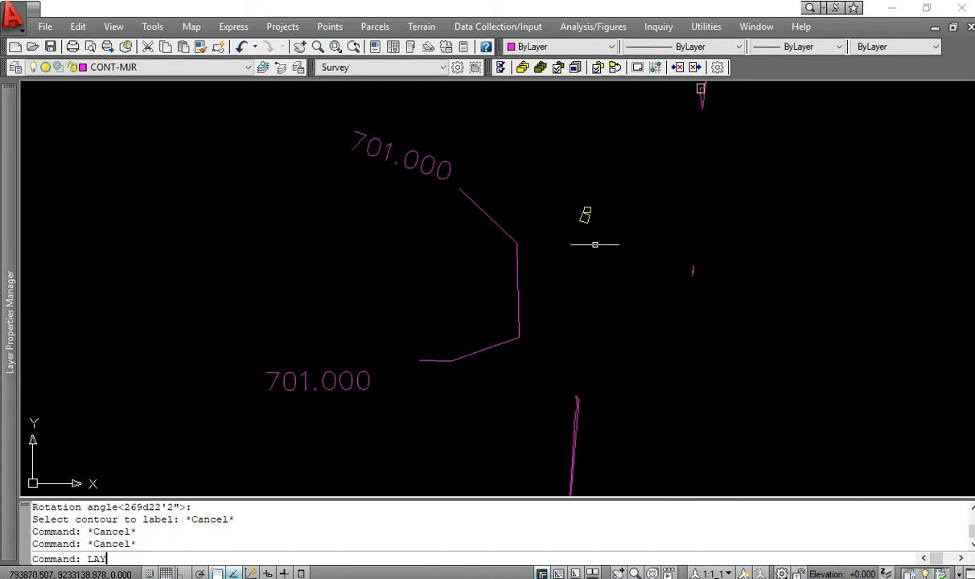
text(LAYOFF)
key(Return)
click(586, 214)
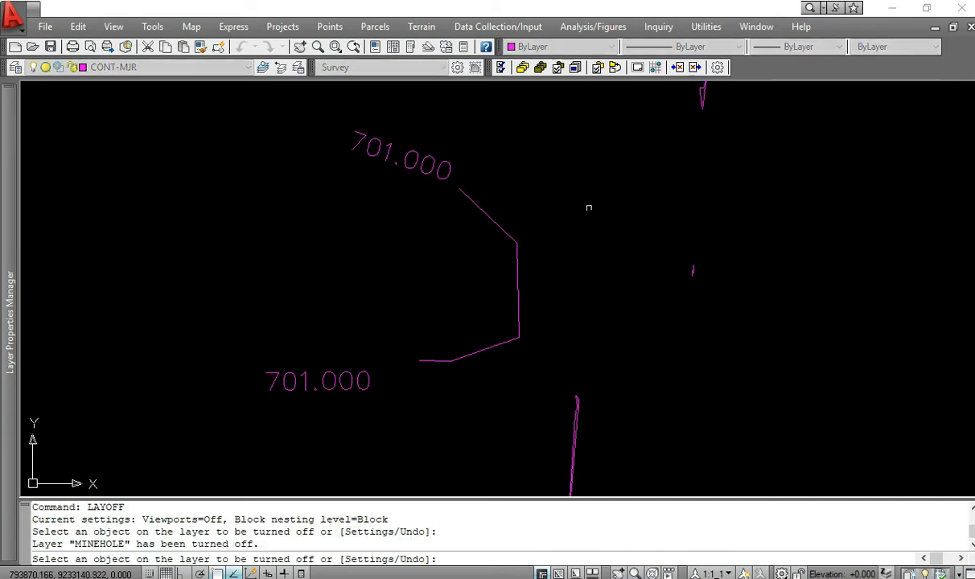
scroll(664, 272, down, 2)
middle_drag(664, 272, 624, 247)
key(Escape)
key(Escape)
key(Escape)
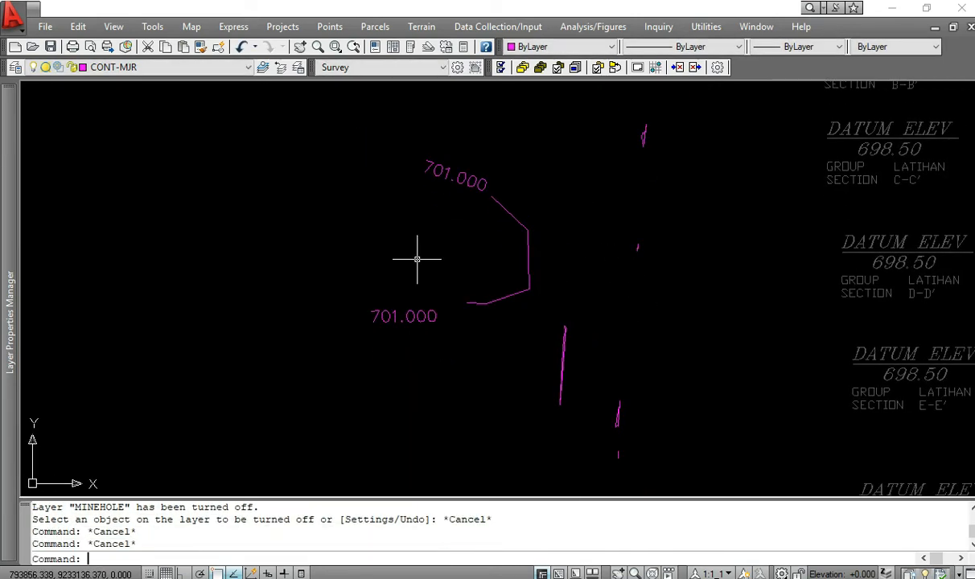
- Turn the CONT-MNR layer back on to show the minor contours
mouse_move(17, 137)
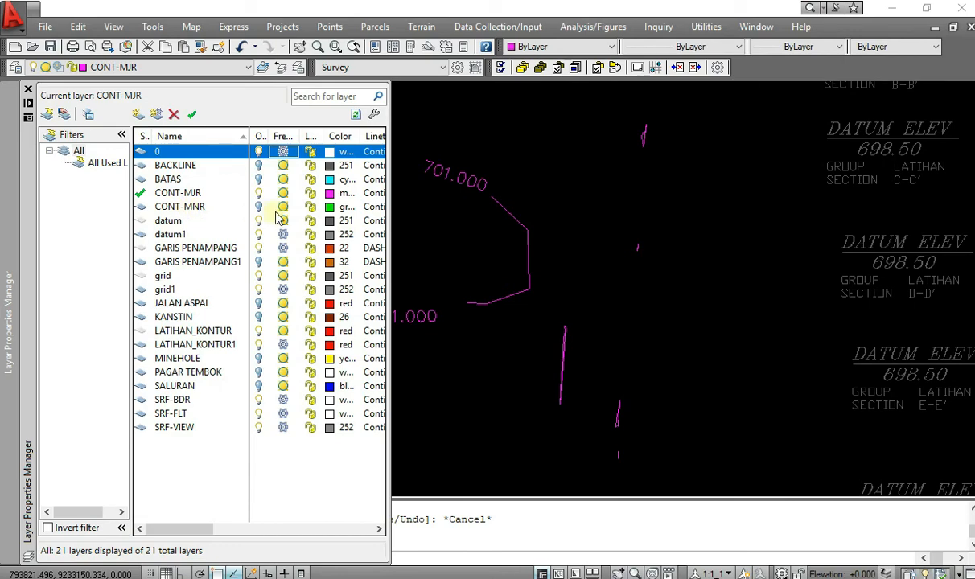
click(258, 206)
key(Escape)
key(Escape)
key(Escape)
scroll(639, 263, down, 2)
middle_drag(640, 262, 596, 311)
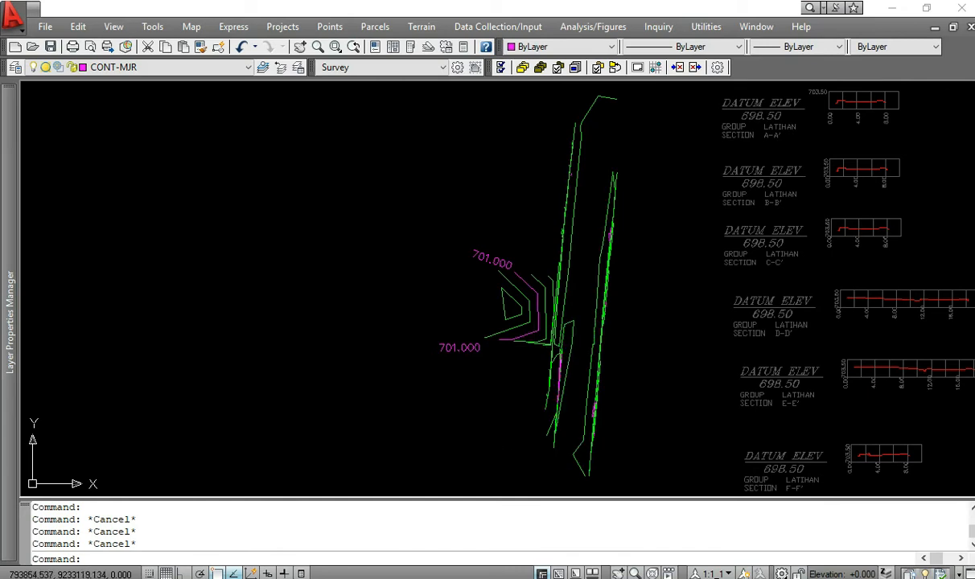
- Explode all major and minor contours on the plan, including the existing contour labels in the selection
text(X)
key(Return)
scroll(653, 472, down, 1)
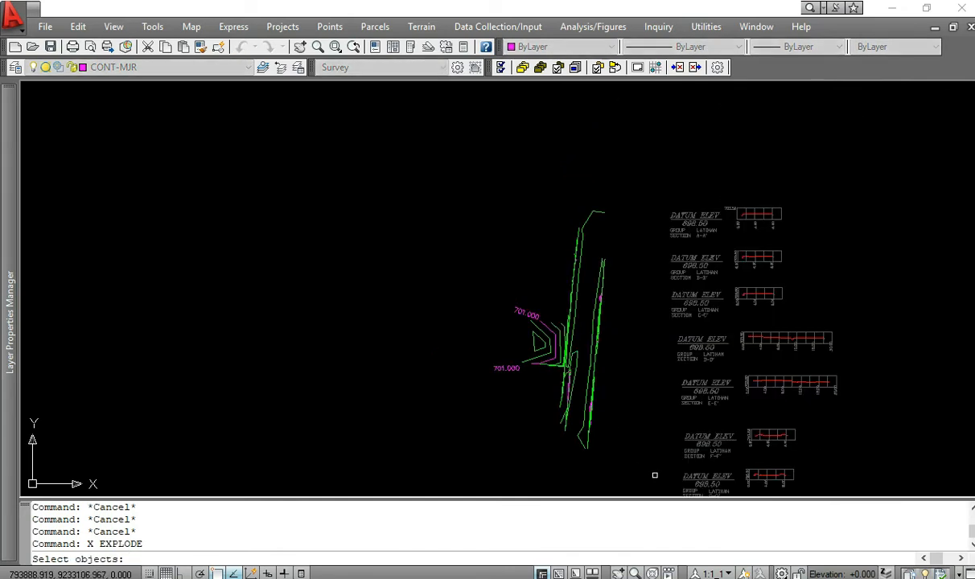
click(624, 463)
click(428, 186)
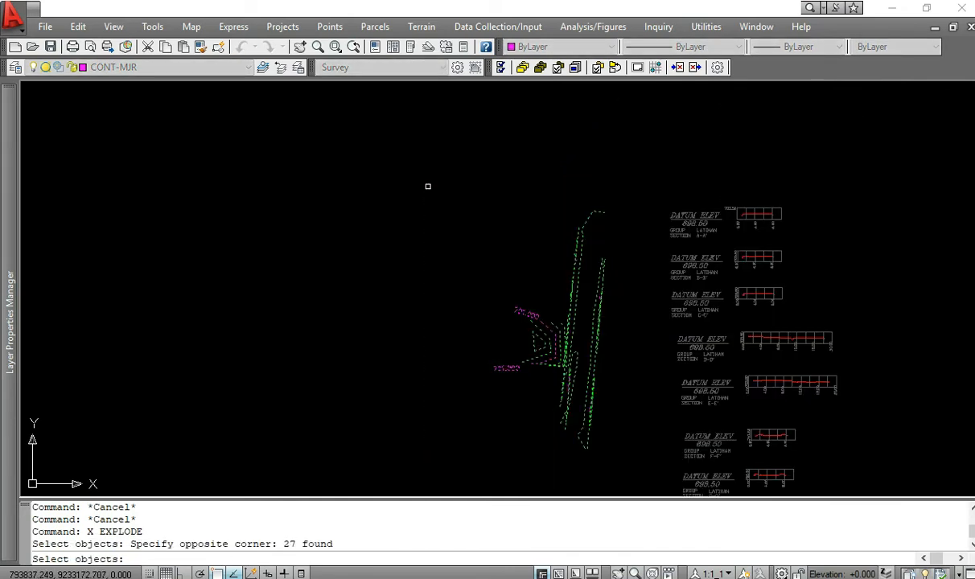
key(Return)
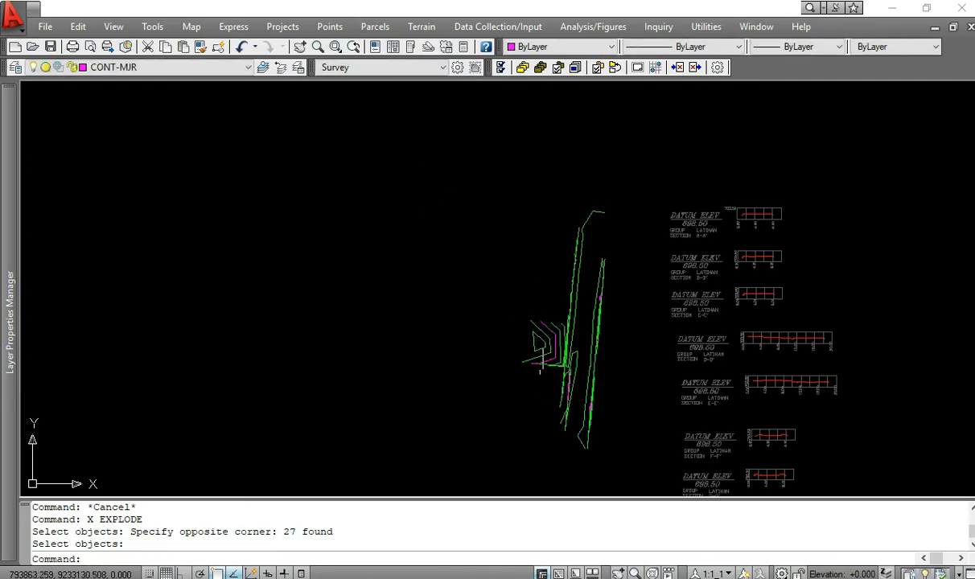
- Add an end label at the lower end of the large major contour, slanted down to the left
scroll(541, 370, up, 5)
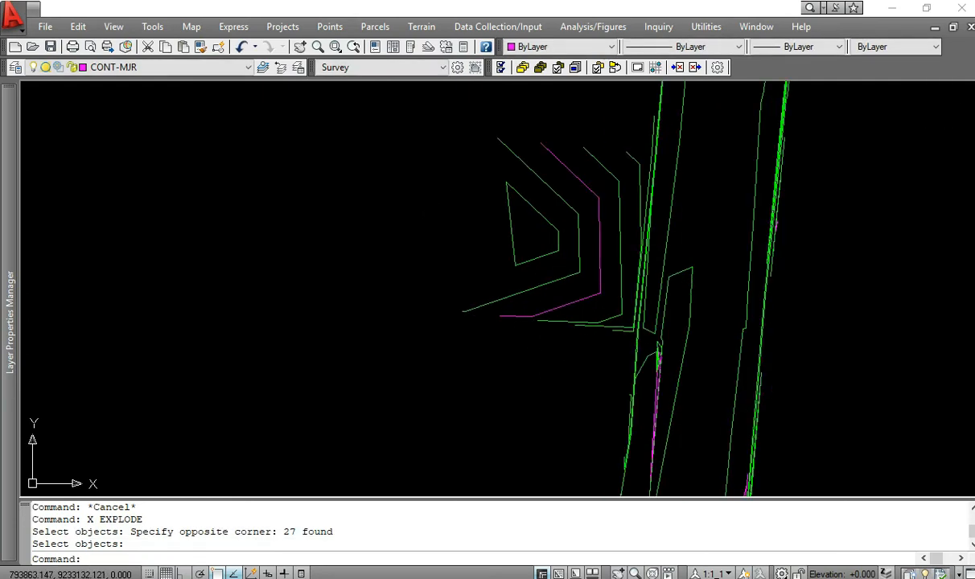
click(544, 311)
key(Escape)
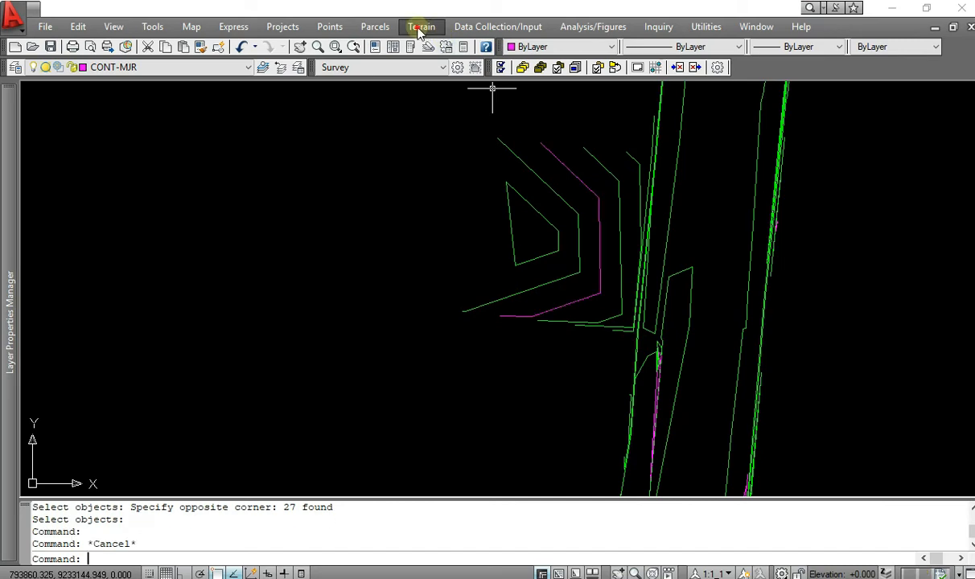
click(419, 28)
mouse_move(521, 215)
click(607, 216)
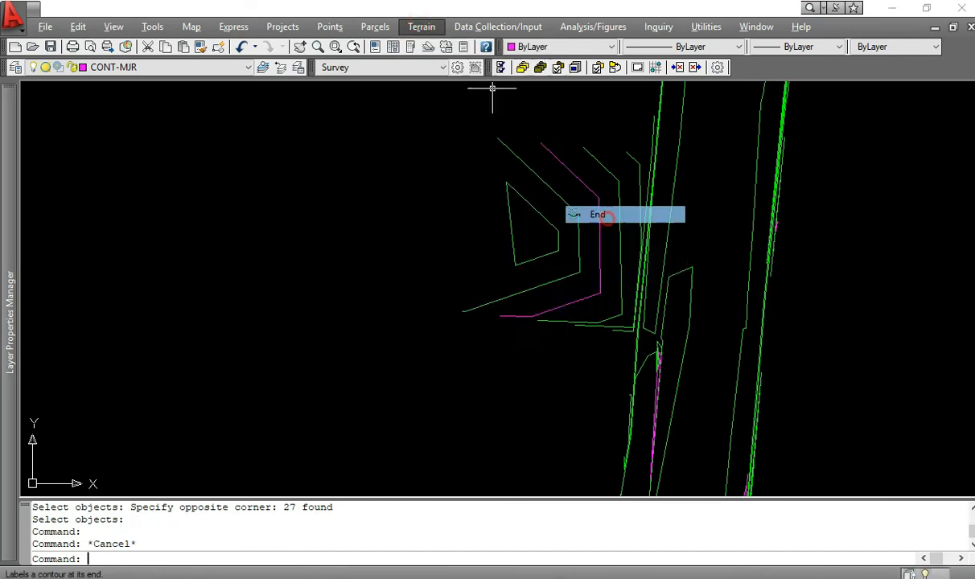
click(502, 317)
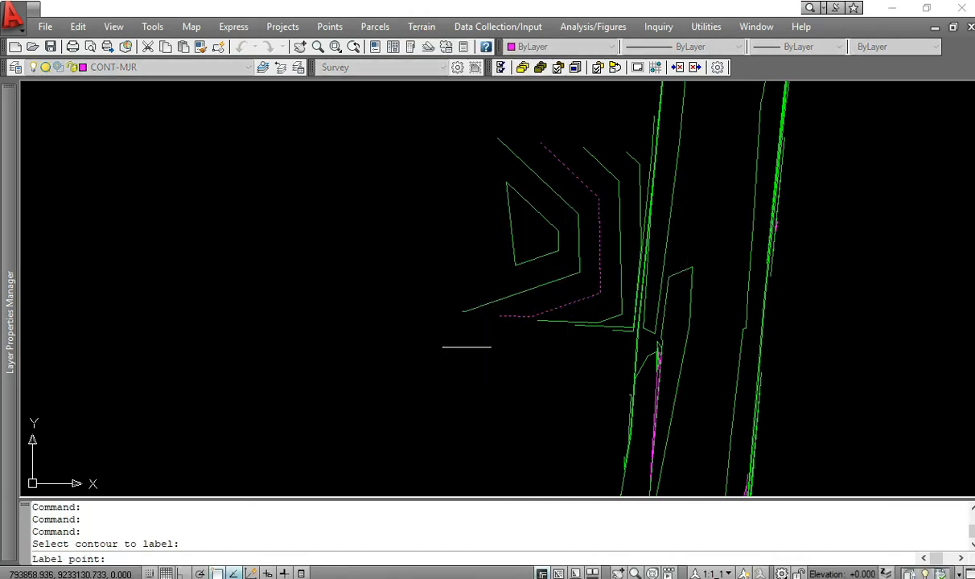
click(467, 347)
click(417, 374)
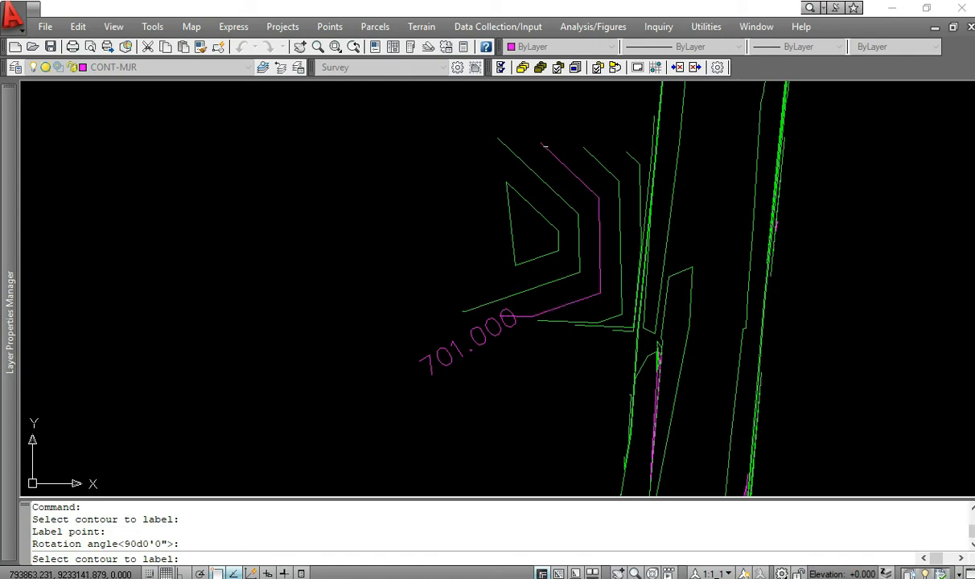
- Add an end label at the major contour's upper end, slanted up to the left
click(555, 155)
click(518, 119)
click(417, 87)
key(Escape)
key(Escape)
- Explode the whole contour plan together with the two new elevation labels
scroll(543, 141, down, 3)
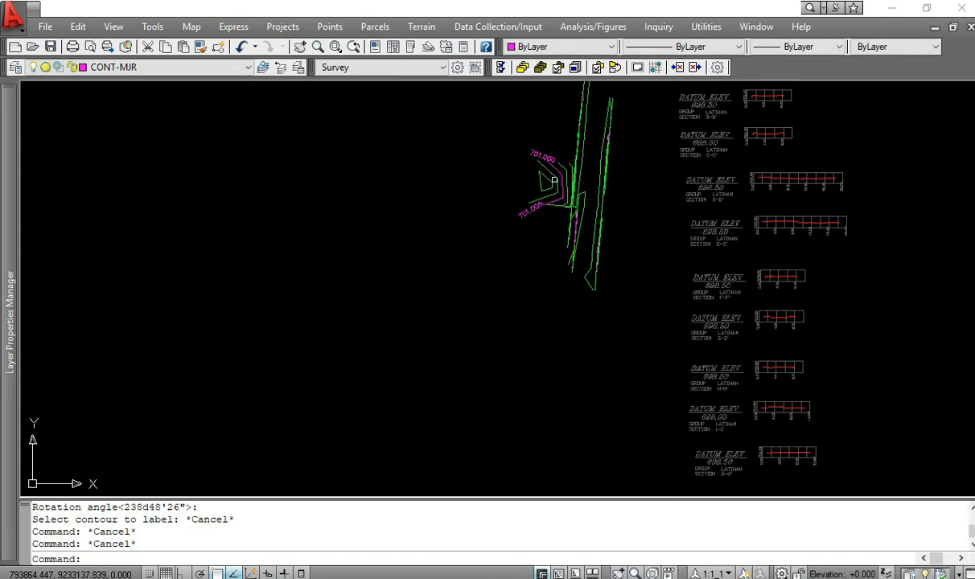
click(623, 394)
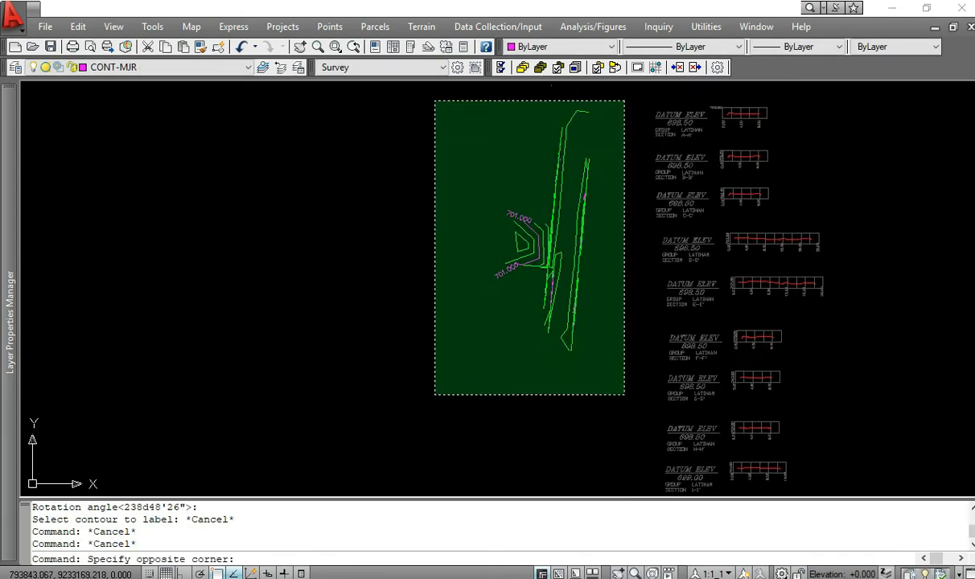
click(390, 81)
text(X)
key(Return)
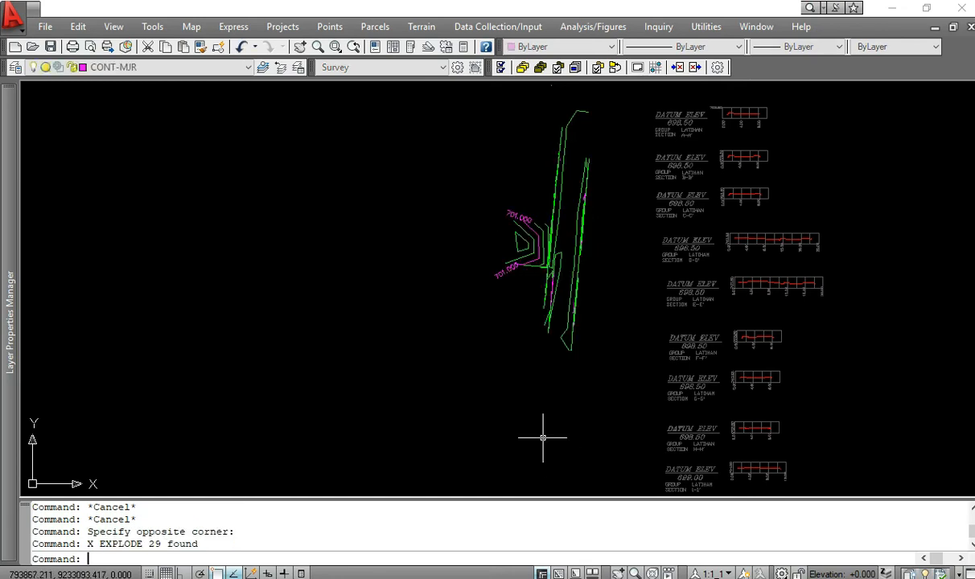
key(Escape)
key(Escape)
- Move the lower elevation label slightly to the left so it clears the end of the major contour
scroll(523, 257, up, 5)
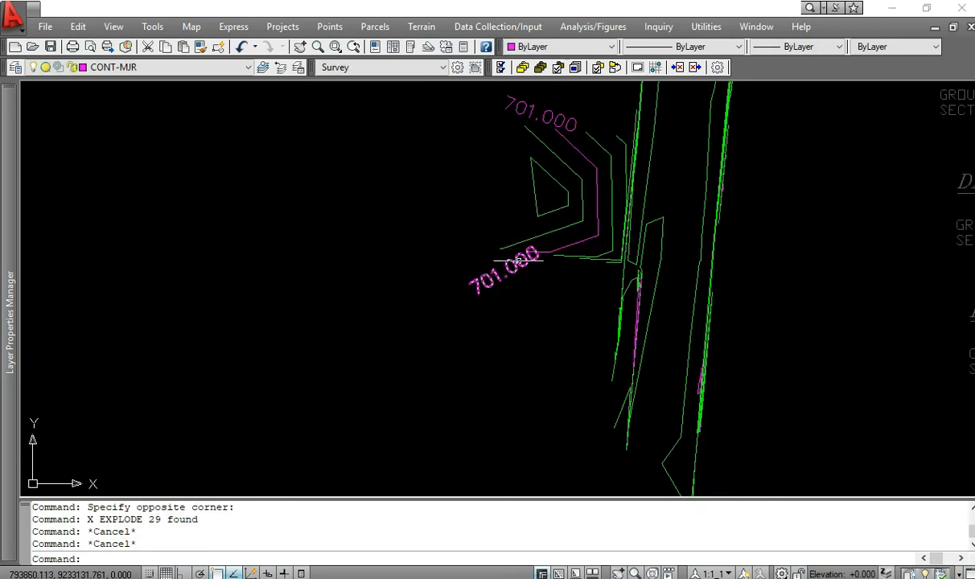
middle_drag(510, 272, 499, 289)
key(Return)
click(496, 317)
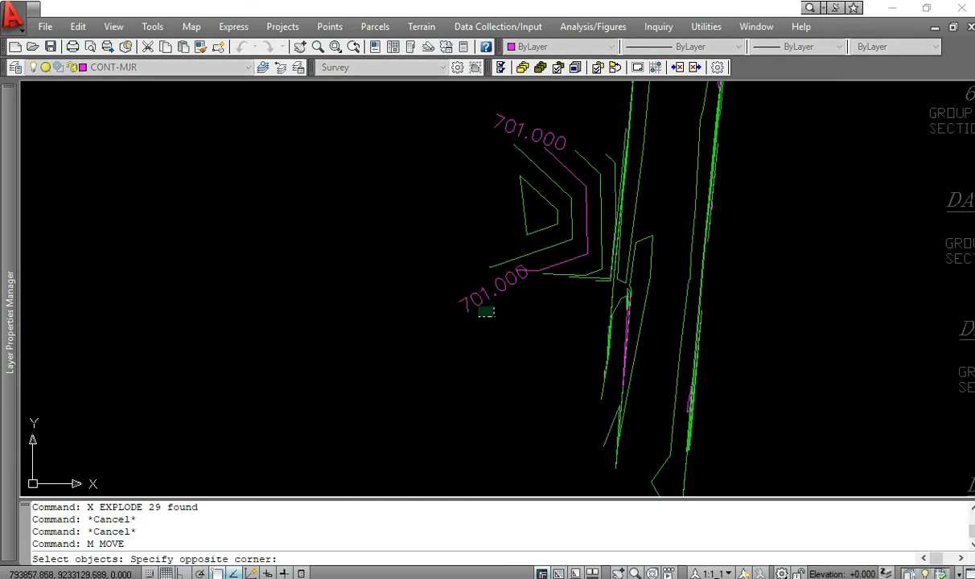
click(477, 295)
key(Return)
click(557, 325)
click(537, 329)
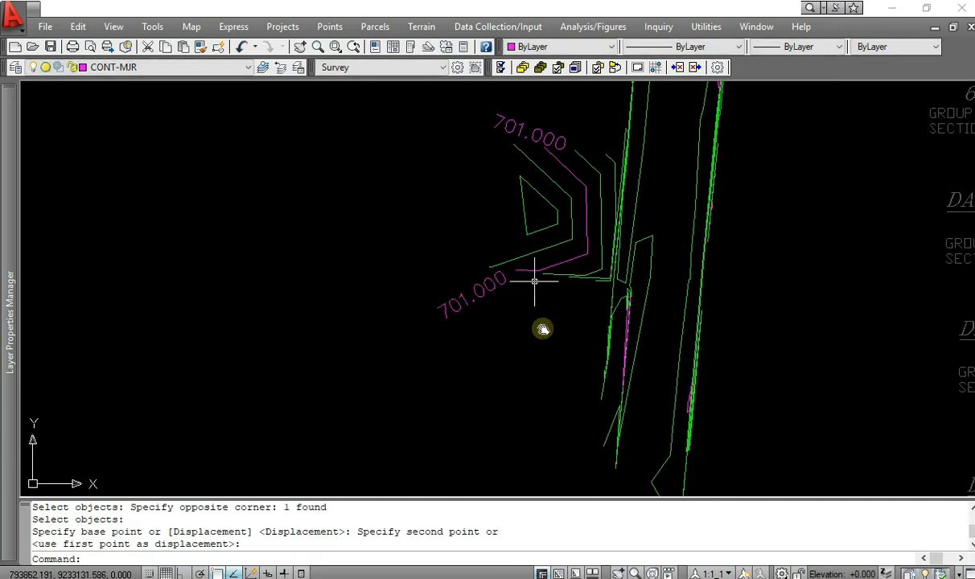
- Move the upper elevation label slightly up and to the left, away from the contour's end
middle_drag(533, 279, 550, 366)
key(Return)
click(554, 217)
key(Return)
click(595, 193)
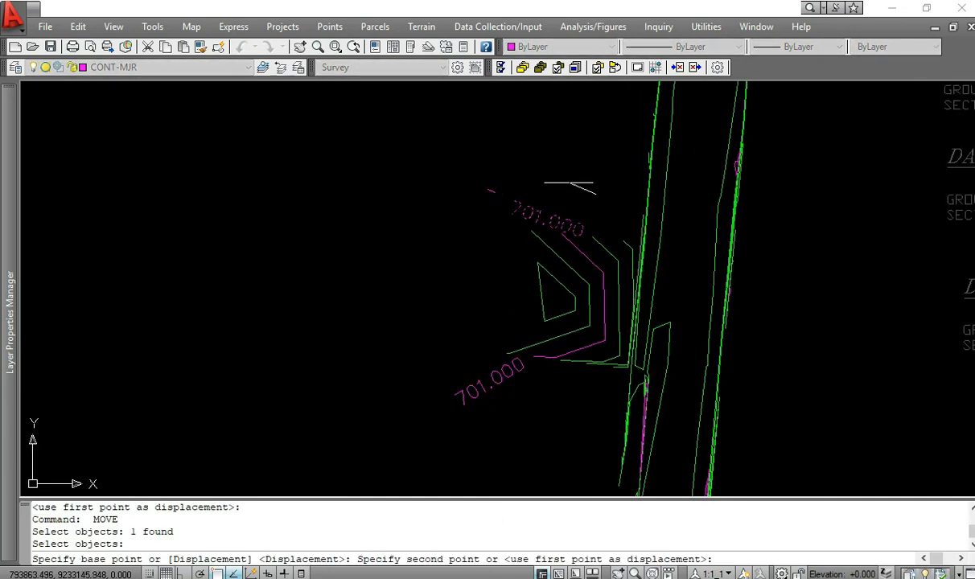
click(567, 185)
key(Escape)
key(Escape)
key(Escape)
- Turn on the BACKLINE and BATAS layers
scroll(601, 196, down, 3)
mouse_move(628, 213)
middle_down()
mouse_move(615, 210)
mouse_move(582, 290)
middle_up()
mouse_move(6, 277)
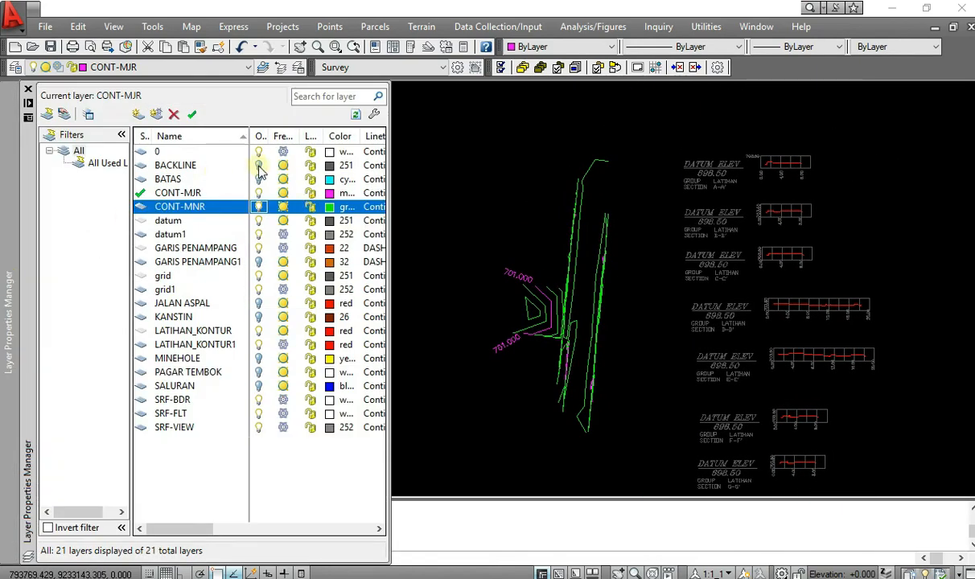
double_click(197, 152)
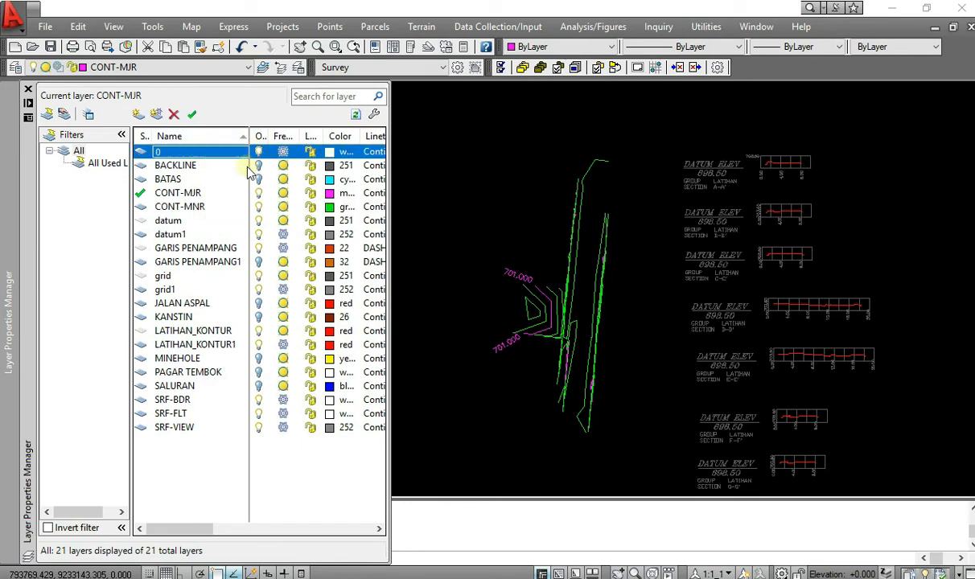
click(258, 165)
click(258, 178)
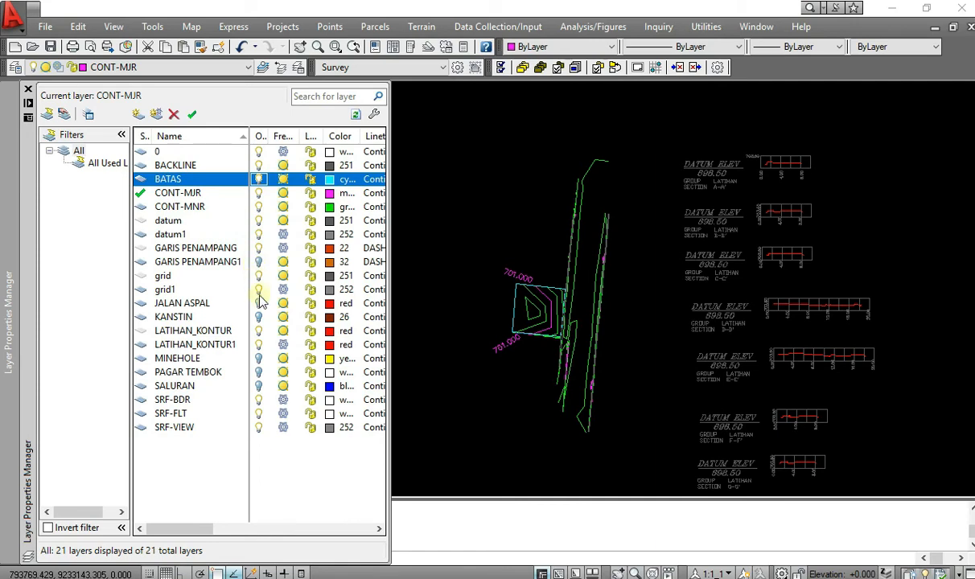
- Turn on the GARIS PENAMPANG1, JALAN ASPAL, KANSTIN, MINEHOLE, PAGAR TEMBOK and SALURAN layers, keeping GARIS PENAMPANG frozen
click(283, 249)
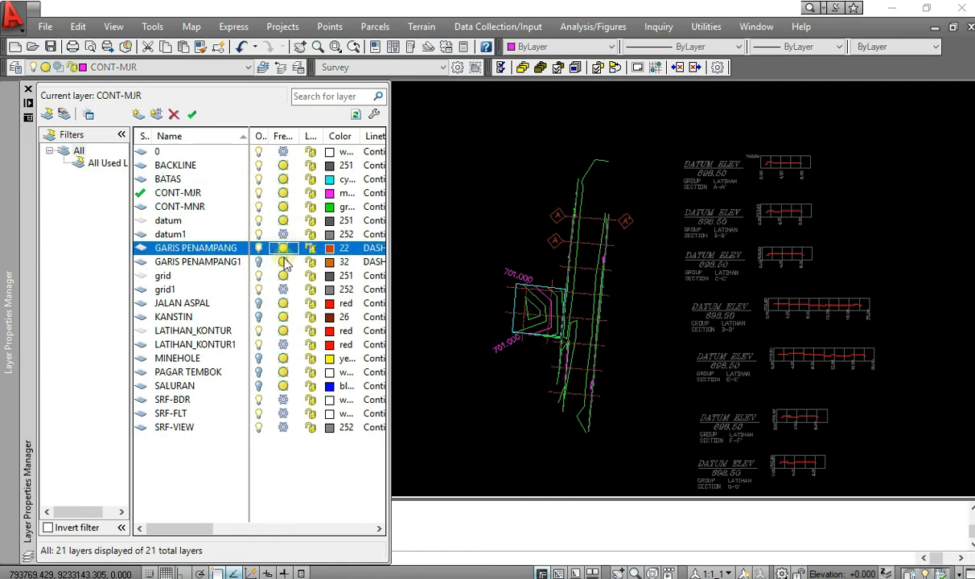
click(283, 248)
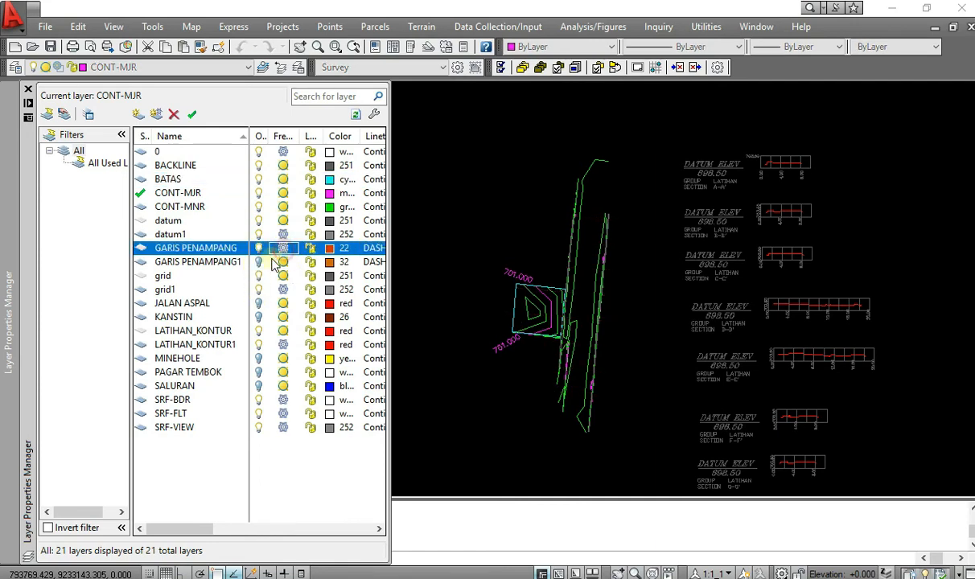
click(258, 265)
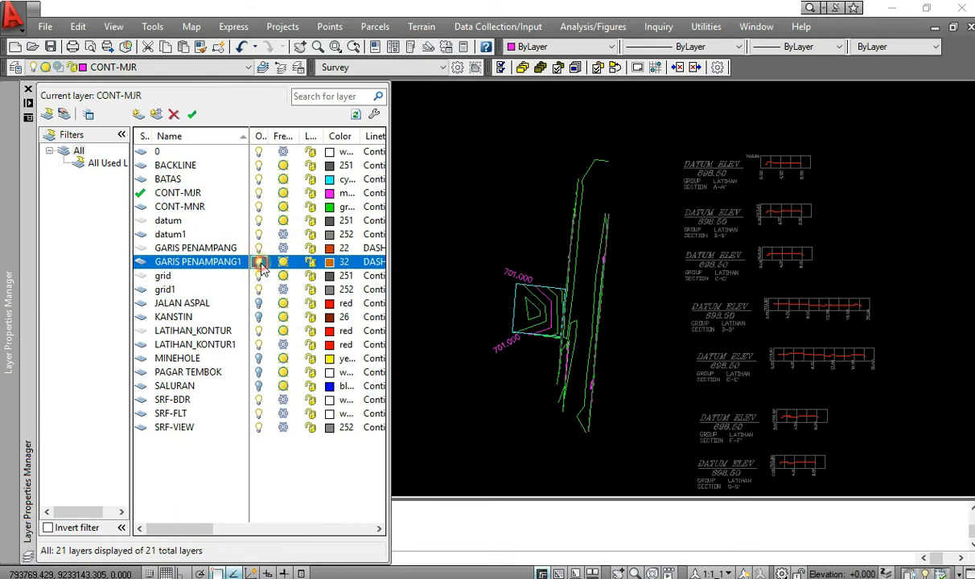
click(258, 303)
click(258, 317)
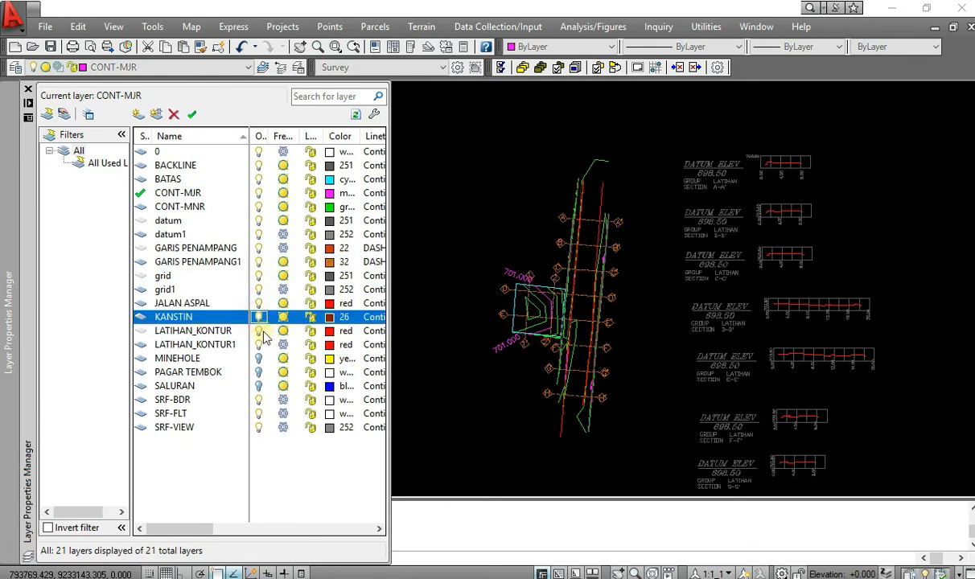
click(258, 371)
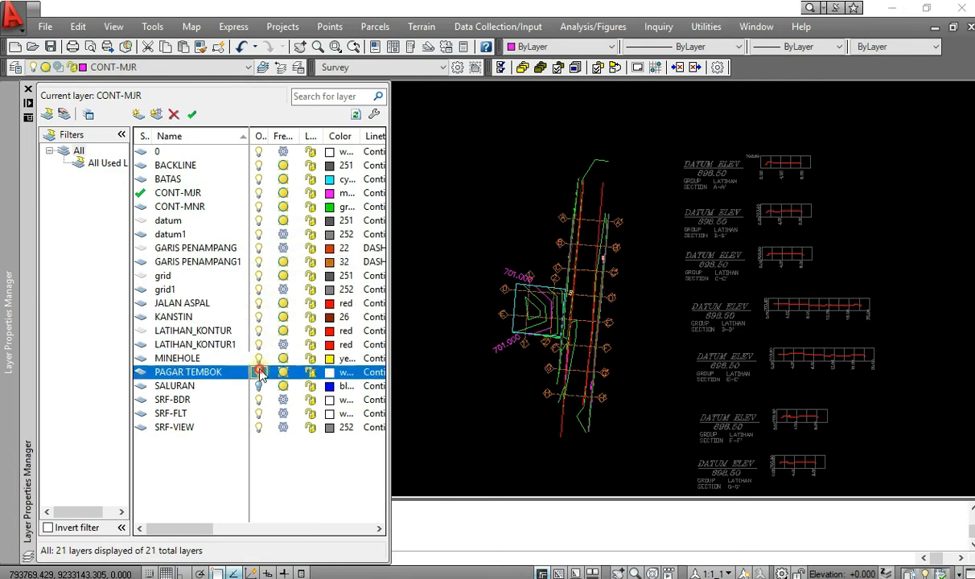
click(258, 386)
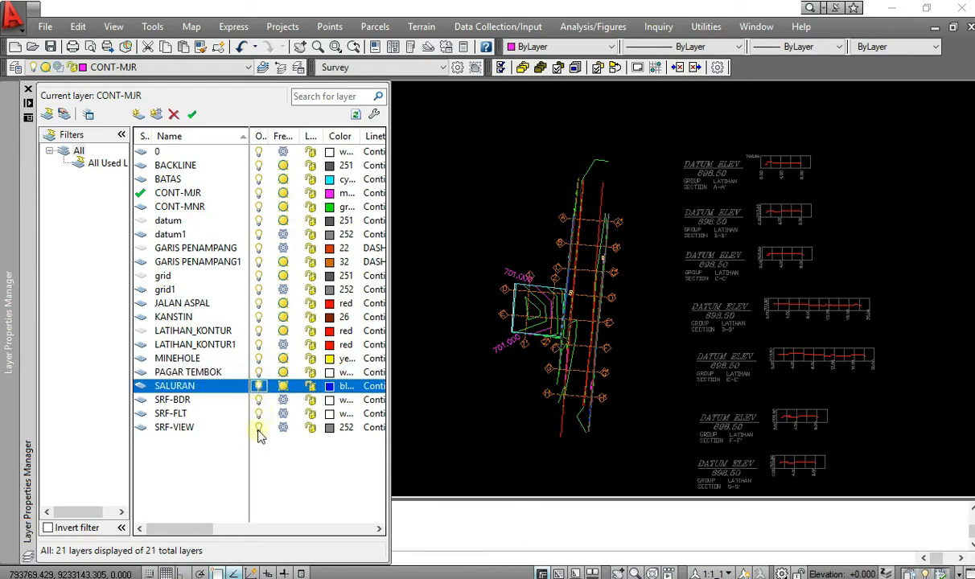
- Turn off the SRF-VIEW, SRF-FLT and SRF-BDR layers
click(260, 427)
click(258, 413)
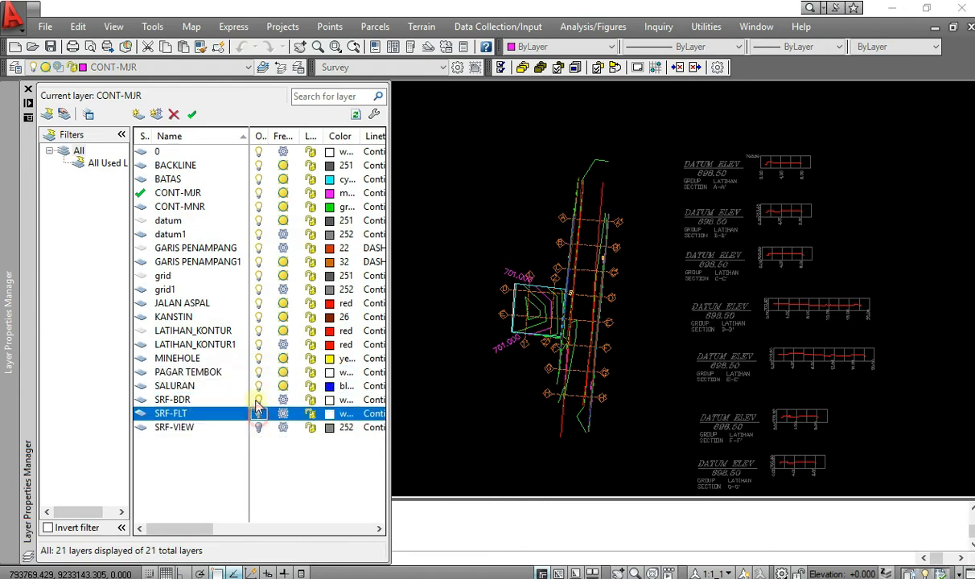
click(258, 399)
click(539, 444)
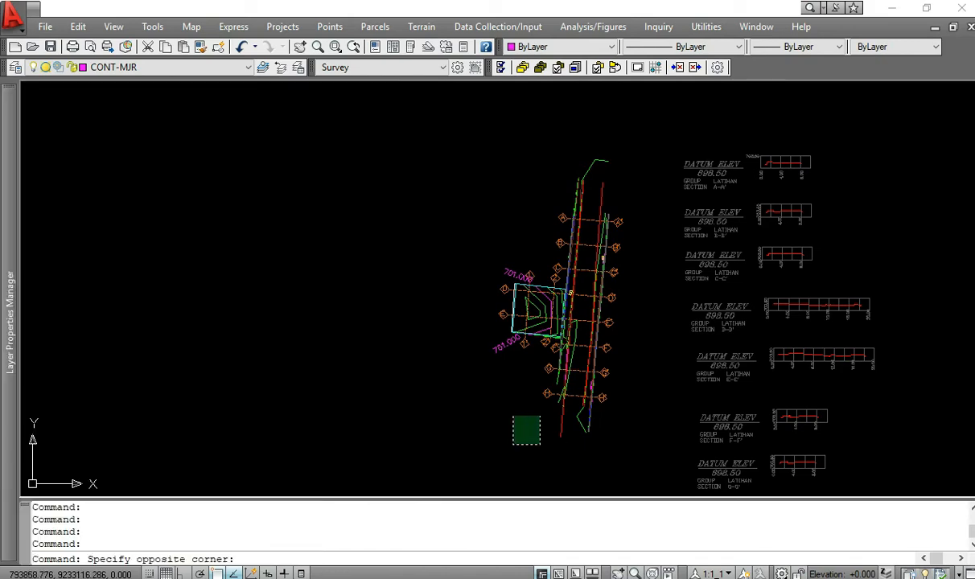
click(511, 415)
- Save the drawing with the restored plan layers
middle_drag(477, 394, 447, 371)
scroll(509, 320, up, 6)
scroll(602, 178, down, 5)
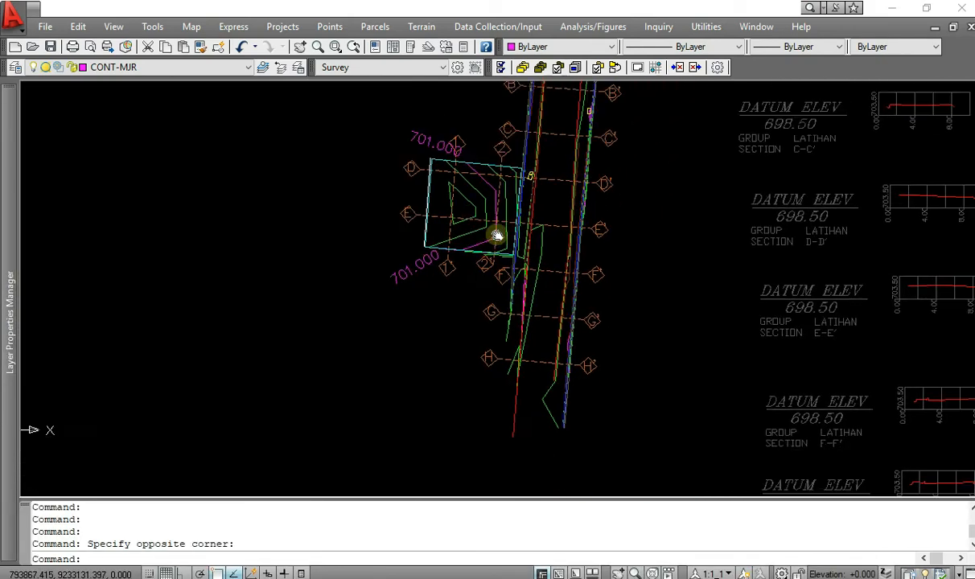
scroll(490, 177, up, 4)
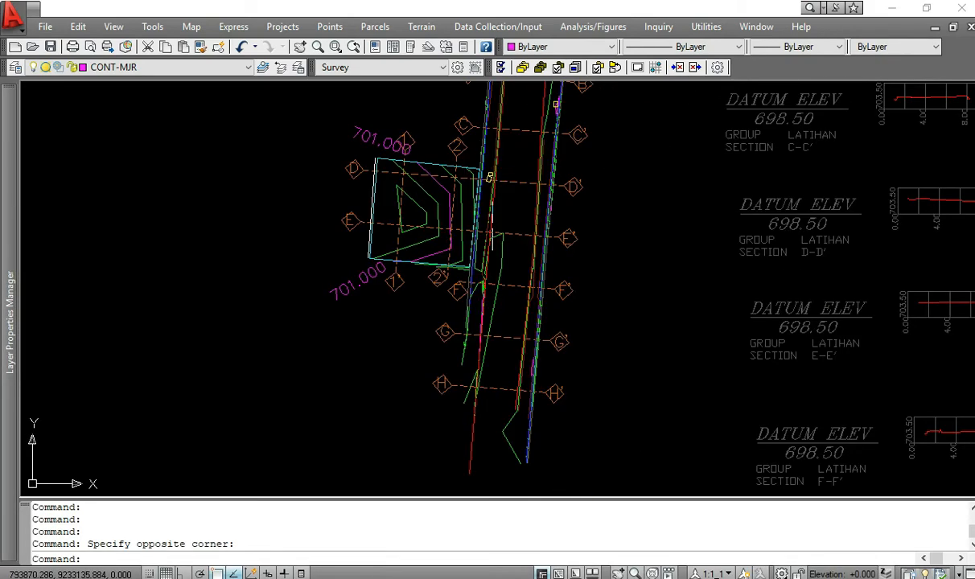
scroll(489, 177, down, 4)
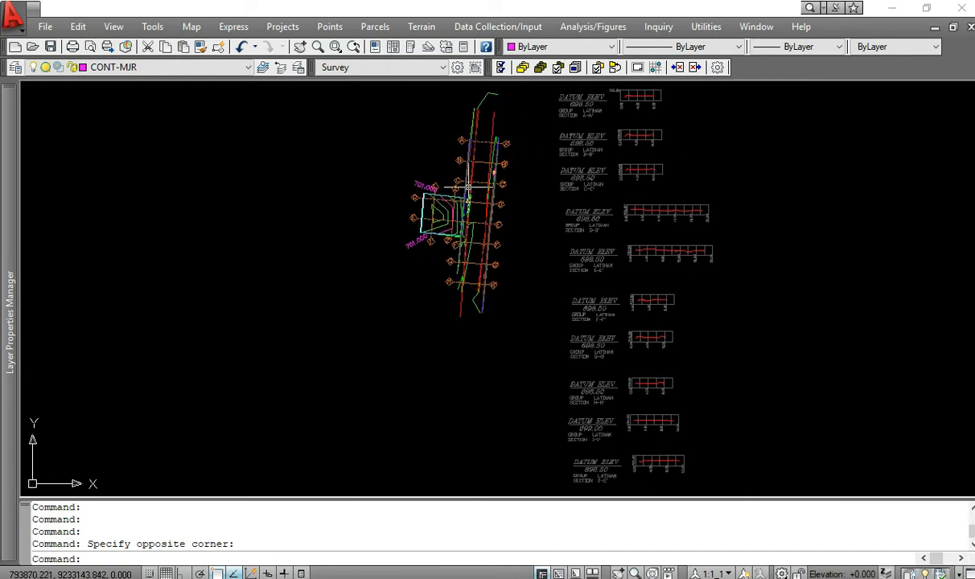
click(50, 47)
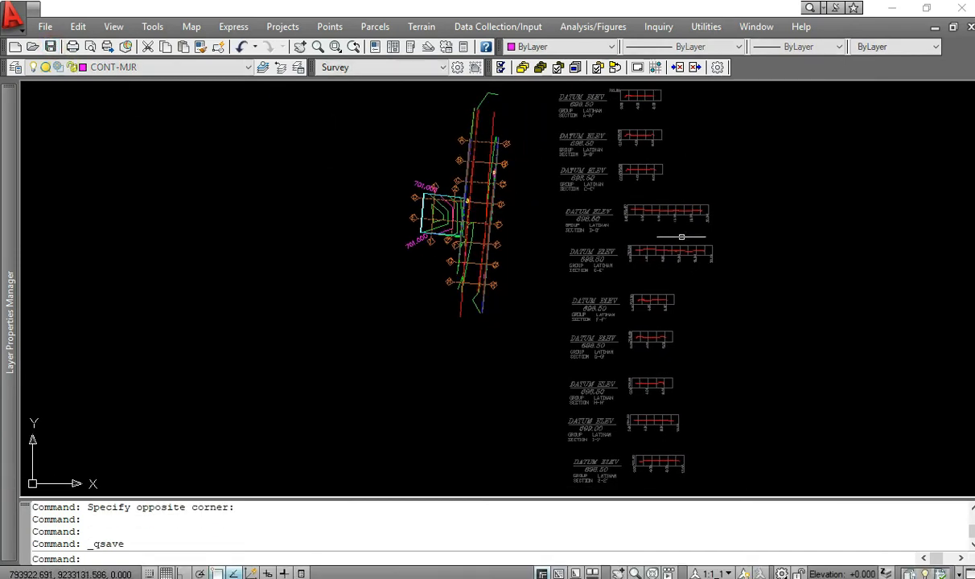
scroll(318, 362, down, 2)
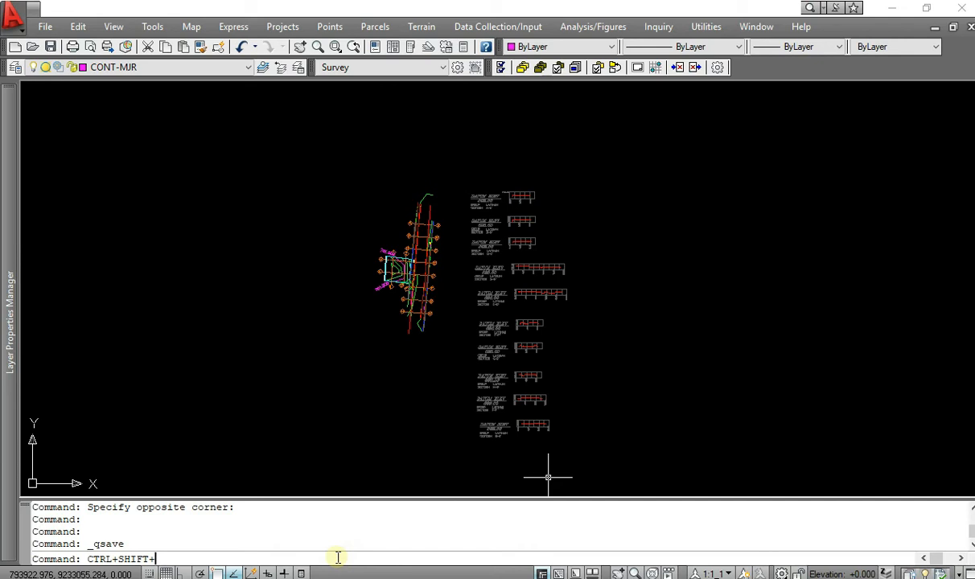
key(Escape)
key(Escape)
key(Escape)
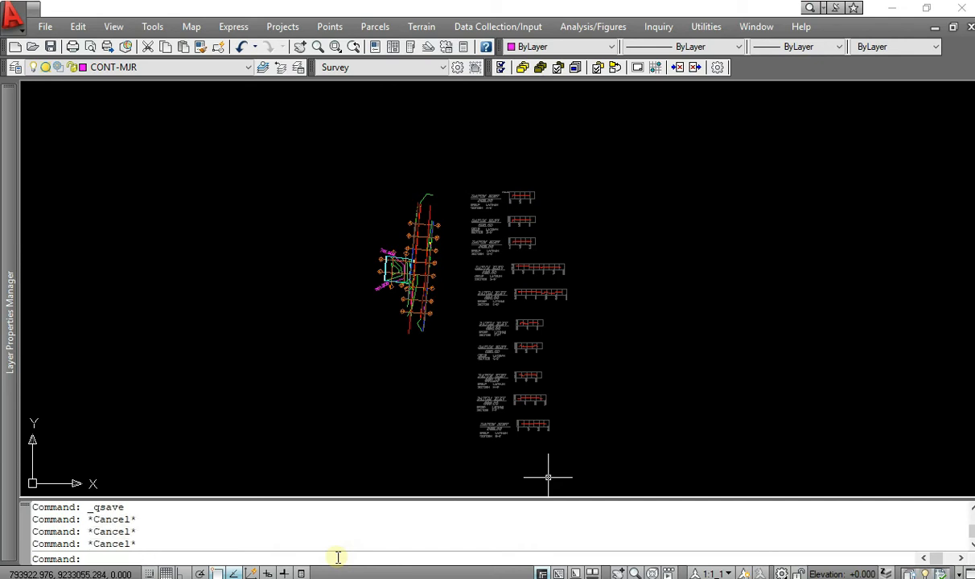
- Copy all objects in the drawing to the clipboard with the base point 0,0
key(ctrl+shift+c)
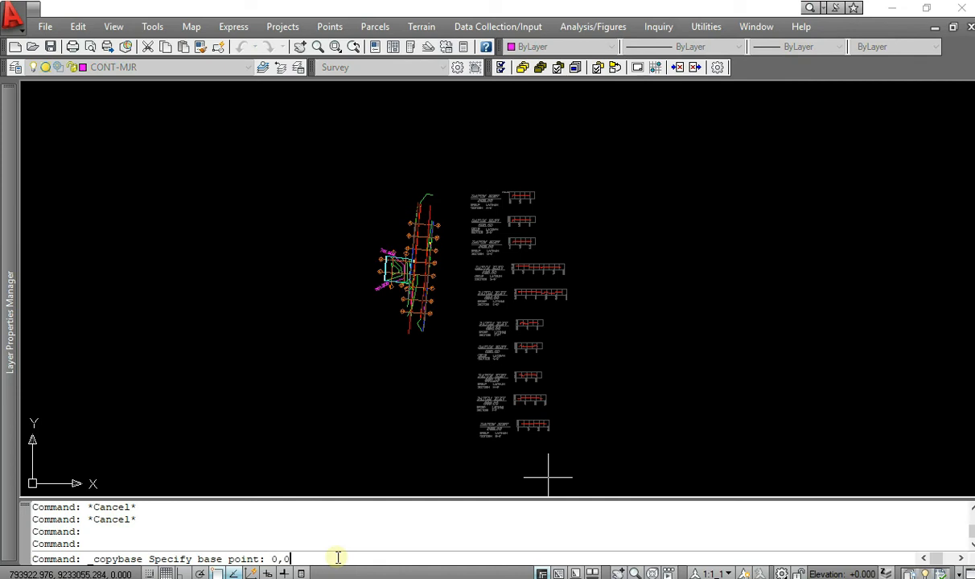
key(Return)
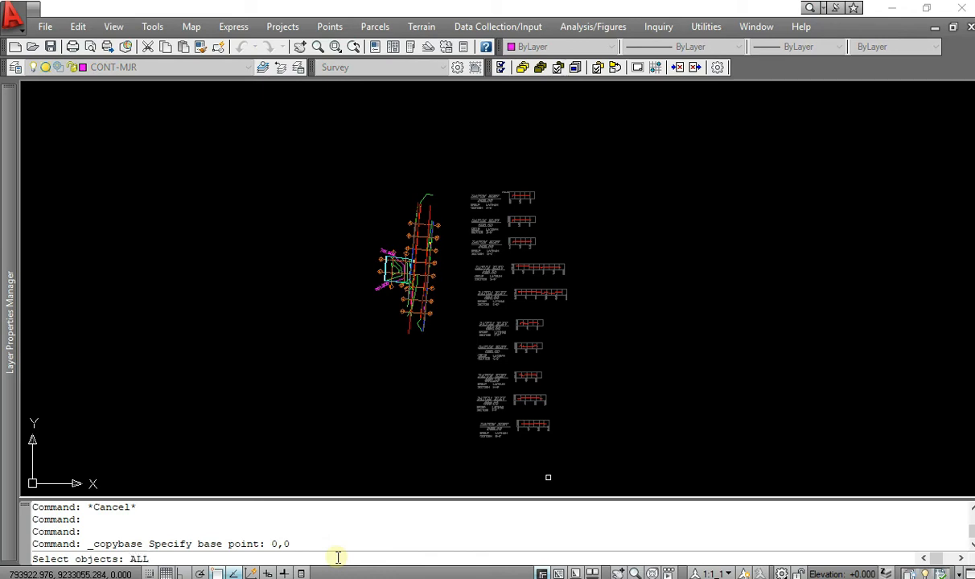
text(ALL)
key(Return)
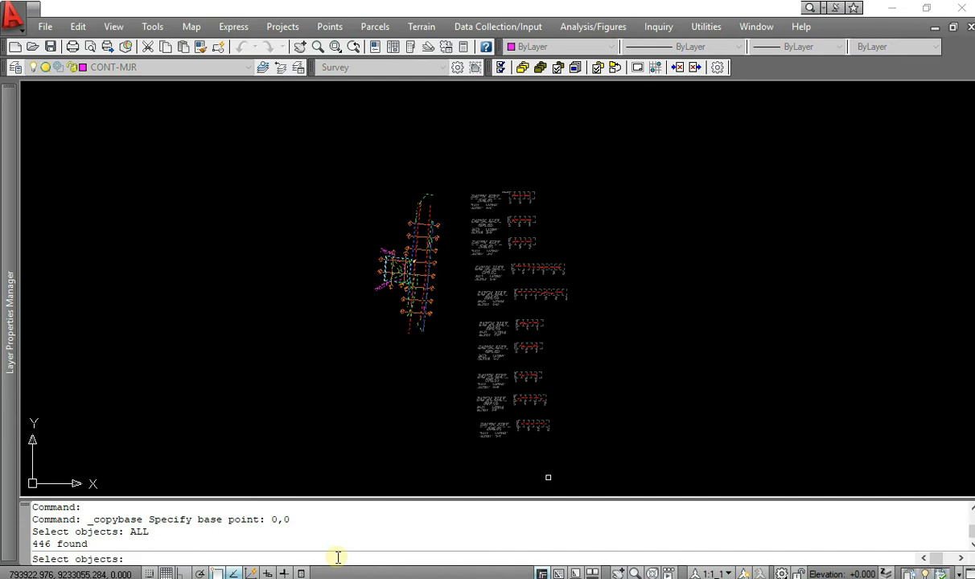
key(Return)
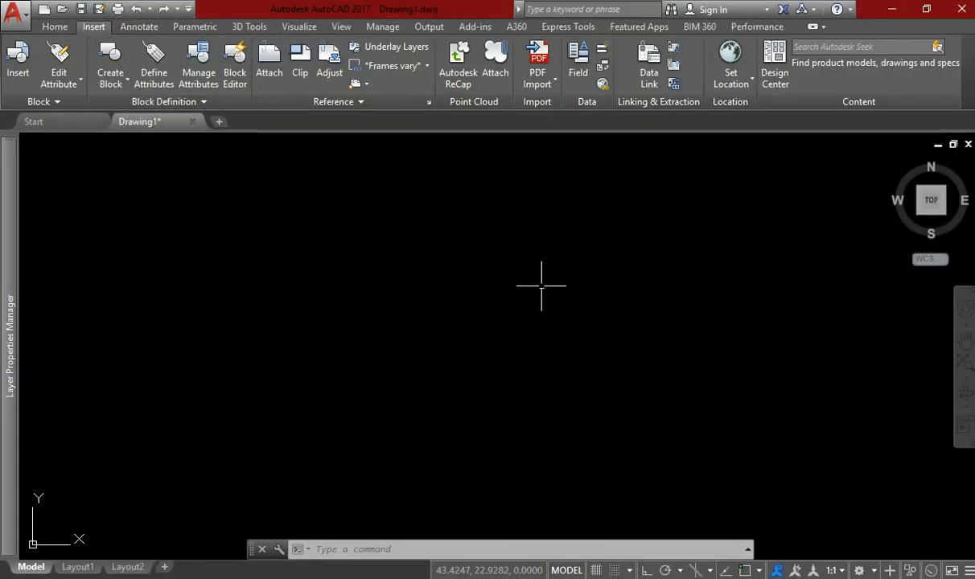
- Switch to the blank Drawing1 in AutoCAD 2017 and paste the copied objects at insertion point 0,0
right_click(475, 266)
mouse_move(579, 317)
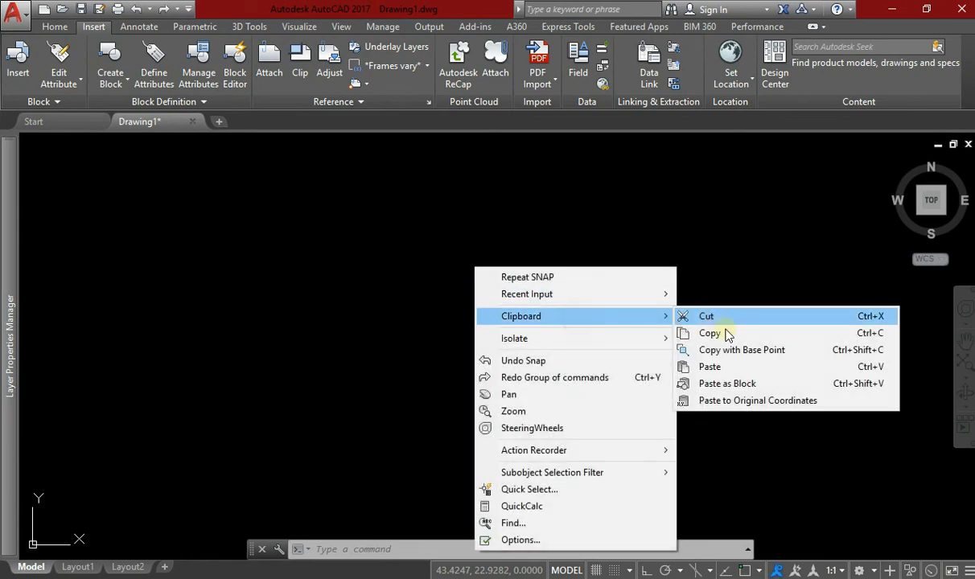
click(734, 367)
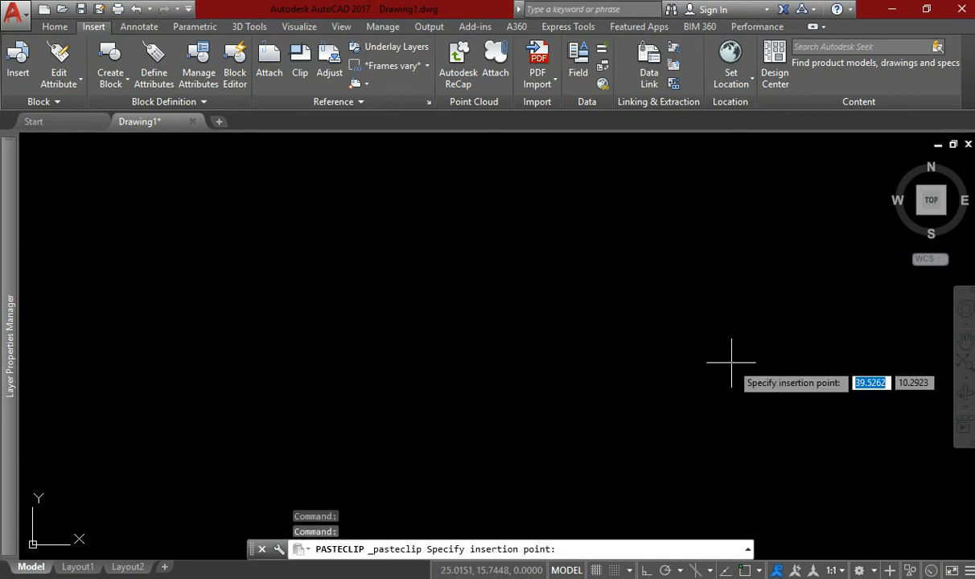
click(731, 362)
text(0,0)
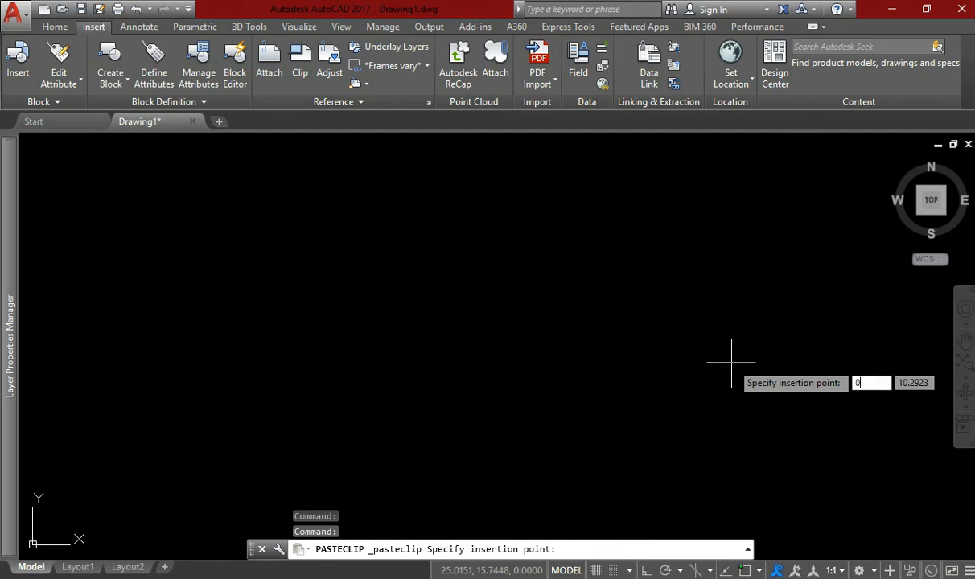
key(Return)
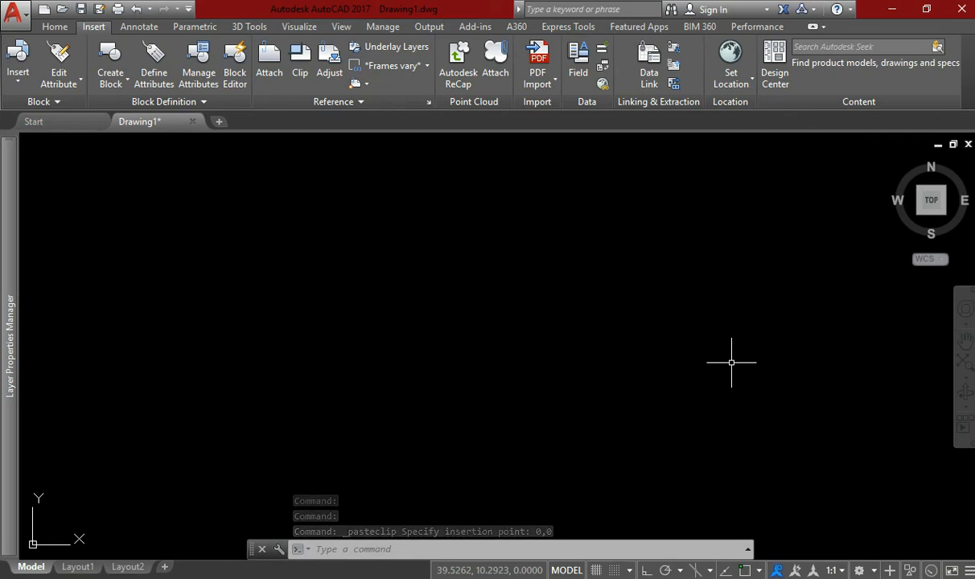
- Zoom to the drawing's extents and examine the pasted contour plan, section lines and cross-sections
text(z)
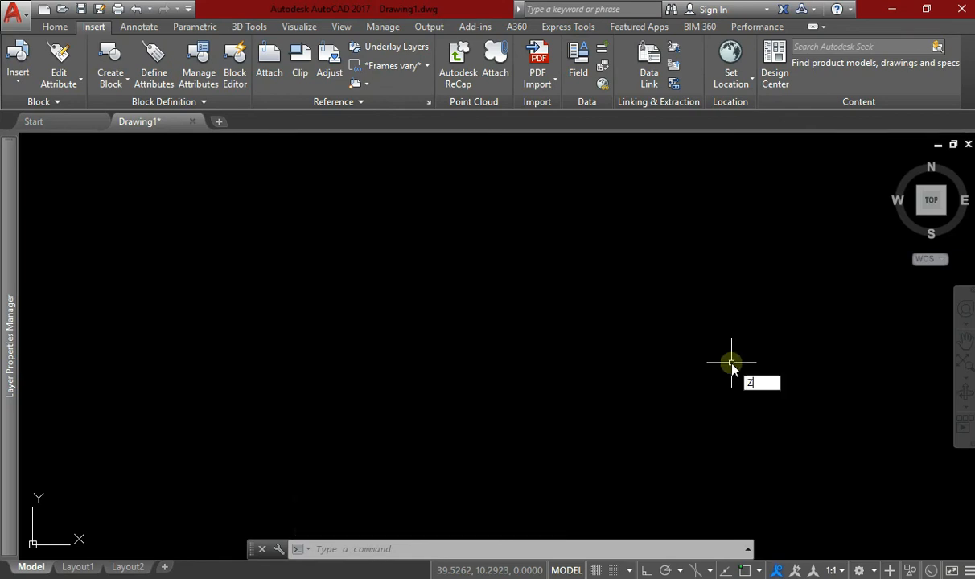
key(Return)
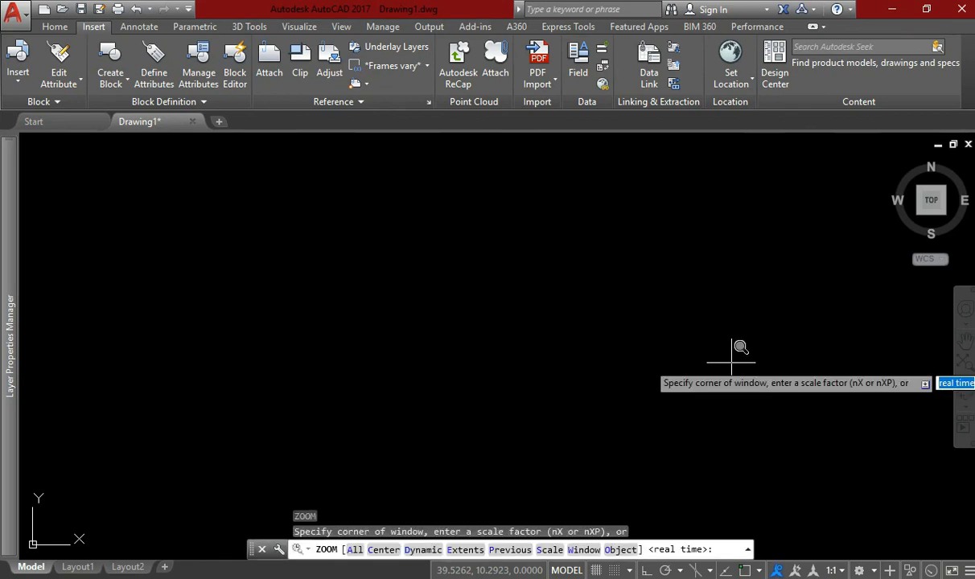
key(Return)
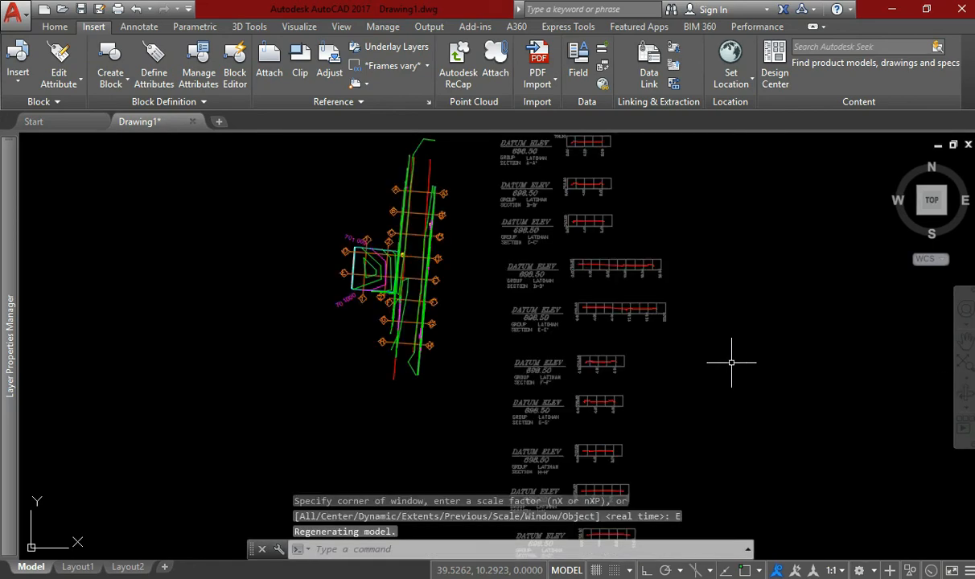
scroll(483, 304, up, 5)
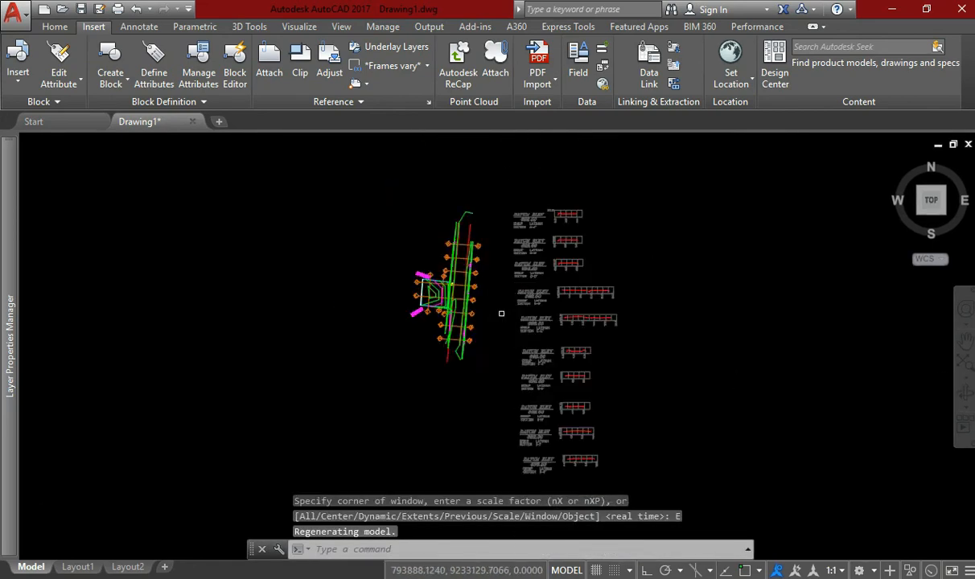
scroll(450, 210, up, 2)
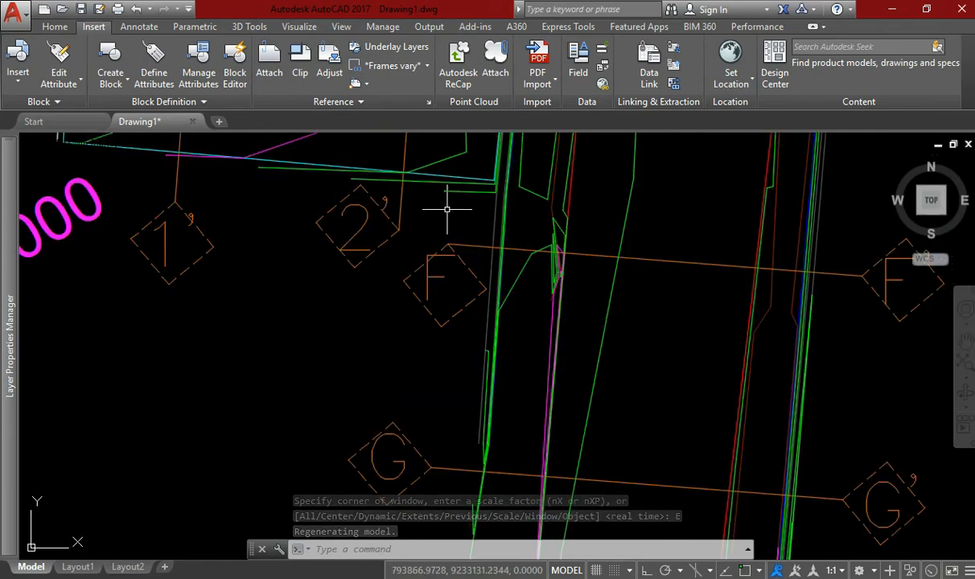
scroll(501, 216, down, 1)
mouse_move(504, 191)
middle_down()
mouse_move(506, 312)
mouse_move(525, 330)
mouse_move(525, 373)
middle_up()
scroll(523, 301, down, 2)
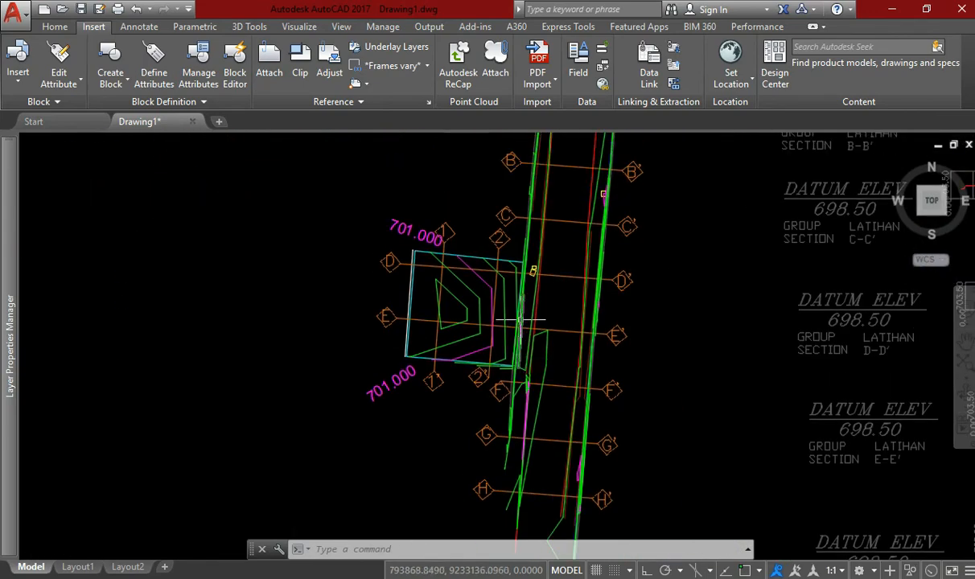
scroll(523, 316, up, 3)
scroll(545, 320, down, 3)
middle_drag(569, 322, 517, 294)
scroll(531, 294, down, 2)
scroll(631, 275, down, 1)
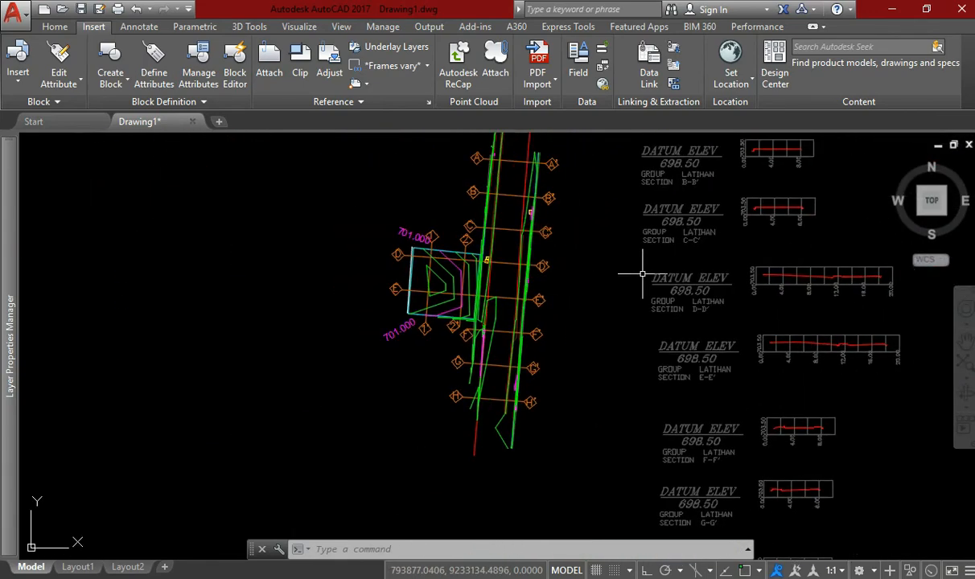
scroll(571, 274, down, 1)
scroll(571, 278, up, 1)
mouse_move(594, 262)
middle_down()
mouse_move(575, 169)
mouse_move(594, 220)
middle_up()
scroll(594, 220, down, 2)
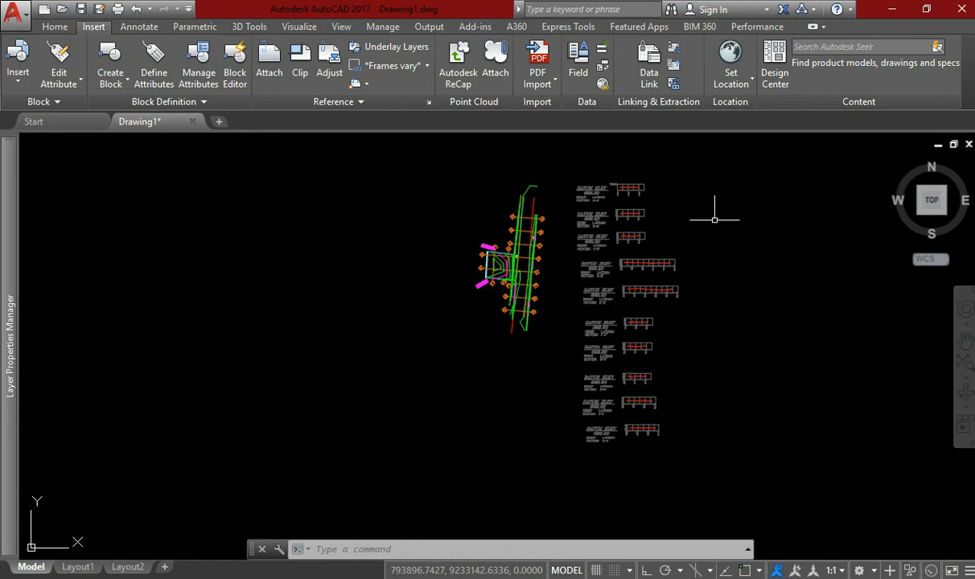
- Save the drawing as Layout2 in the folder D:\Work\Prakerin Stembayo\Minggu 6 Transfer ke ACAD 2017
click(81, 10)
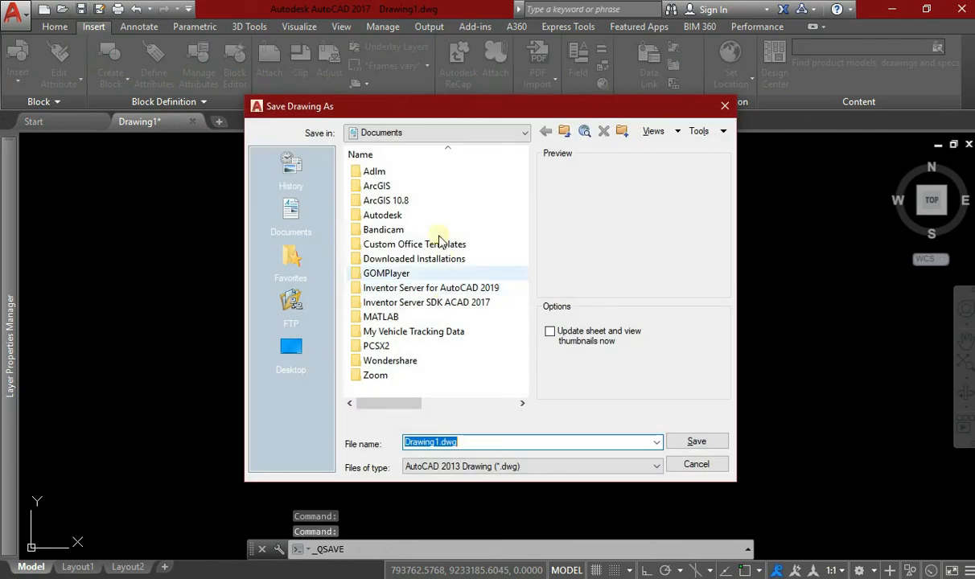
click(484, 132)
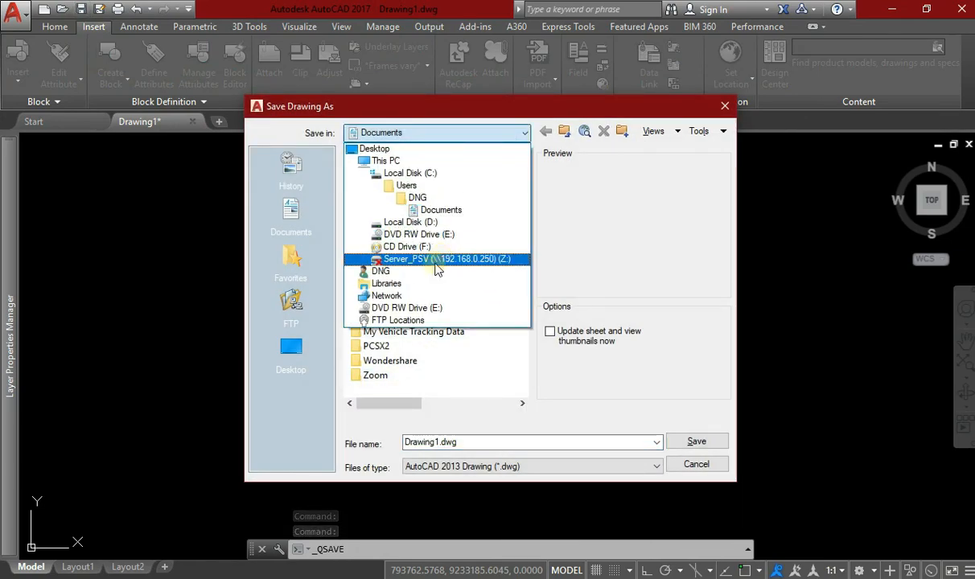
click(434, 222)
double_click(412, 228)
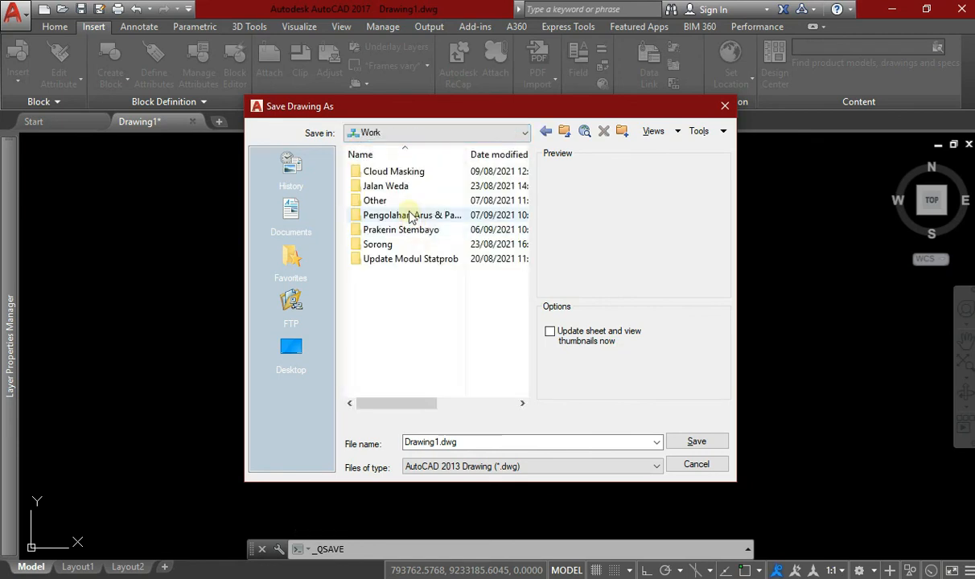
double_click(411, 227)
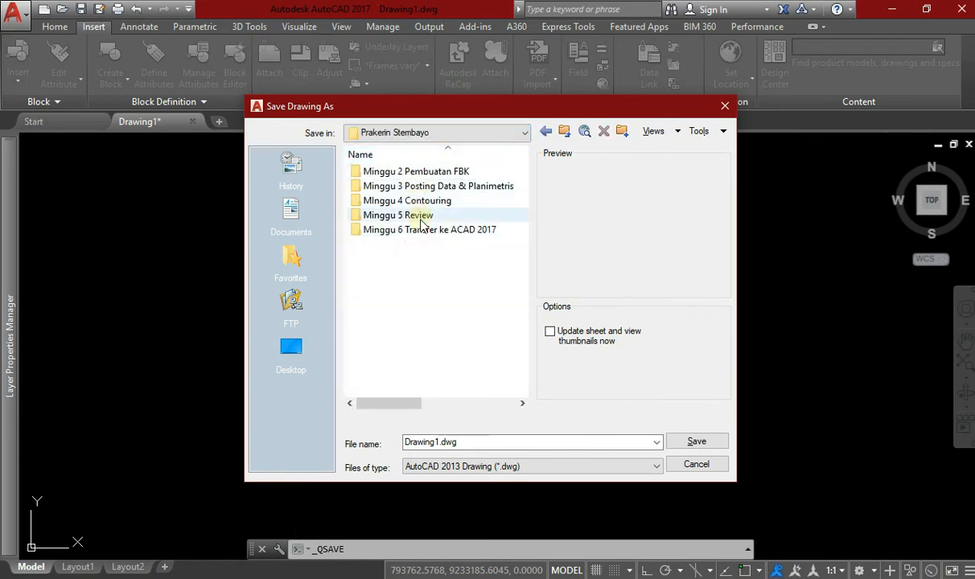
double_click(422, 230)
click(420, 170)
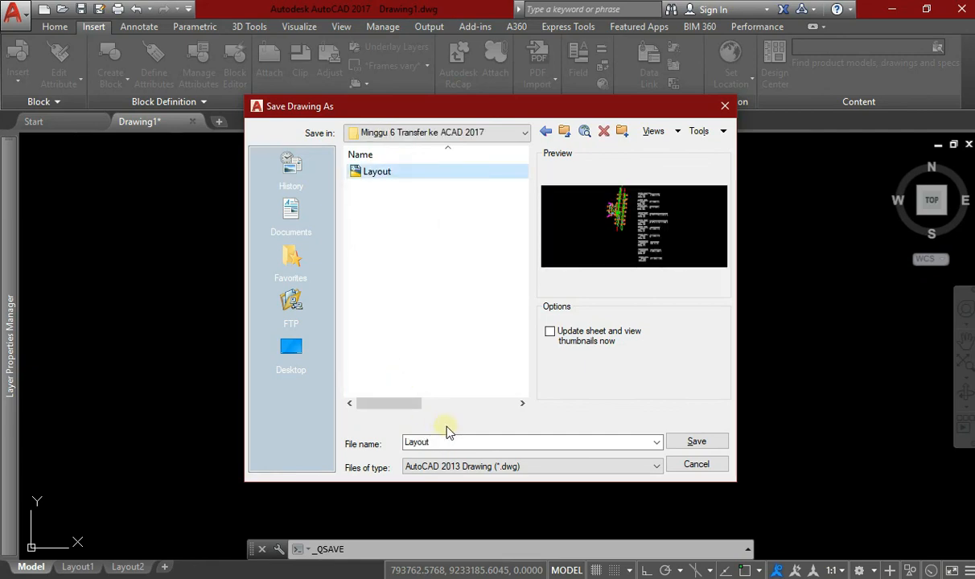
click(708, 444)
click(757, 411)
mouse_move(757, 411)
middle_down()
mouse_move(620, 417)
mouse_move(630, 420)
mouse_move(628, 437)
middle_up()
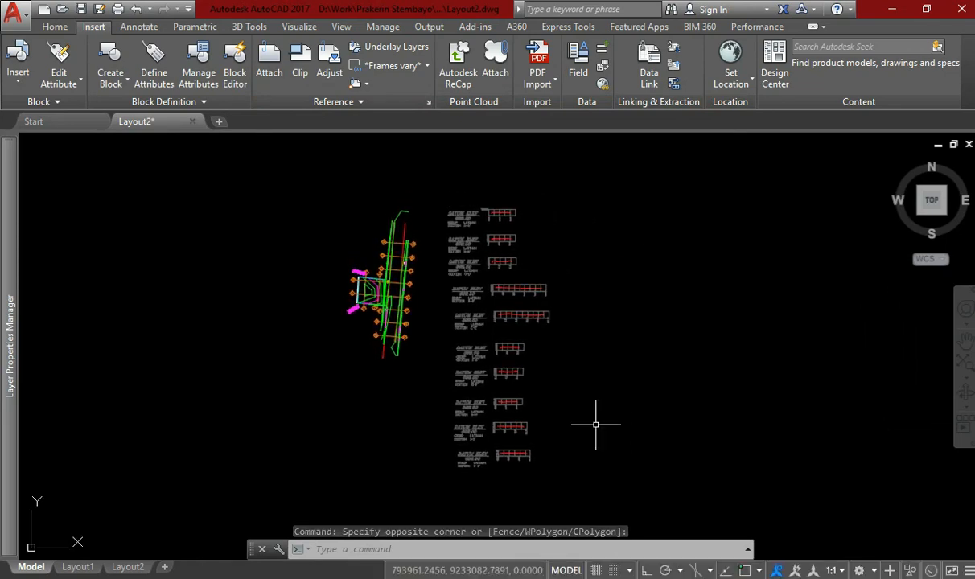